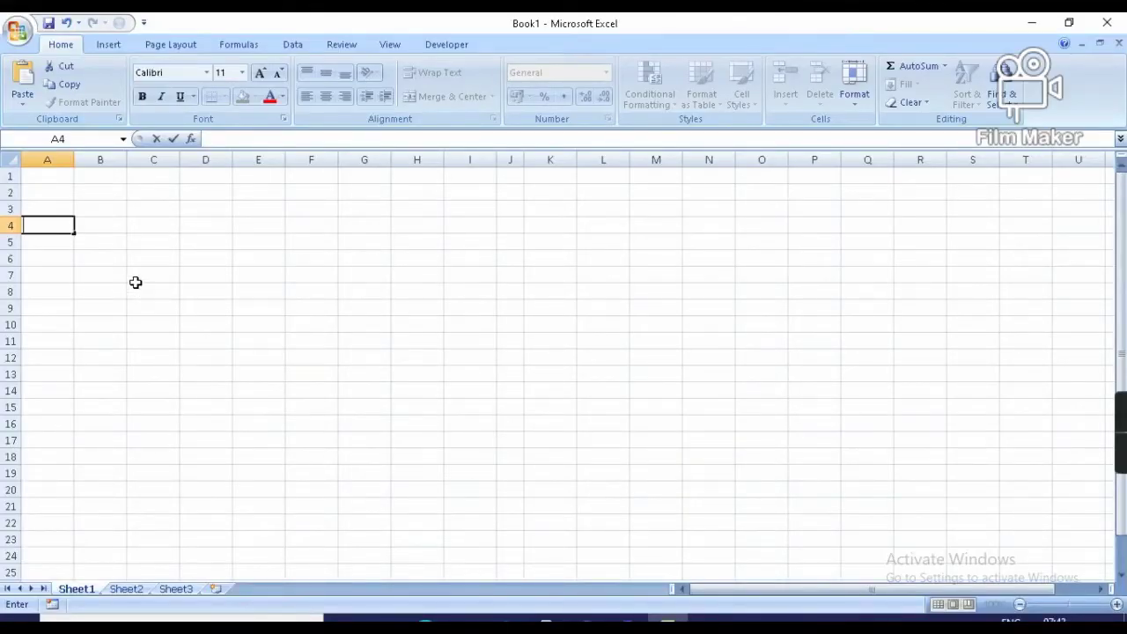
- Enter MON in A4 and auto-fill TUE through SUN across to G4
left_click(255, 281)
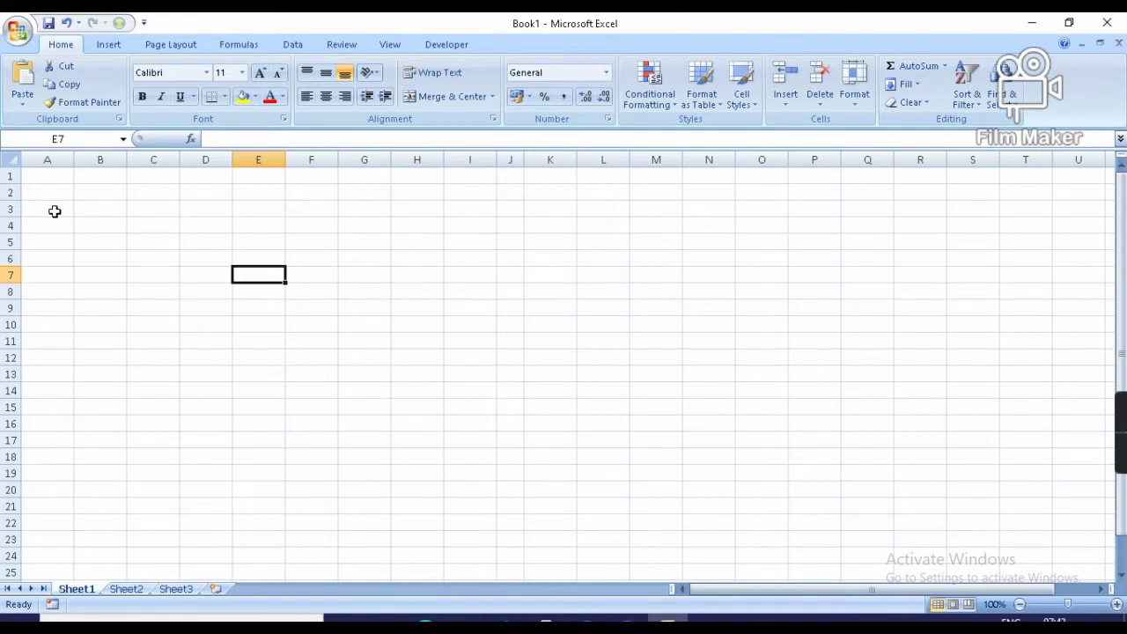
left_click(49, 225)
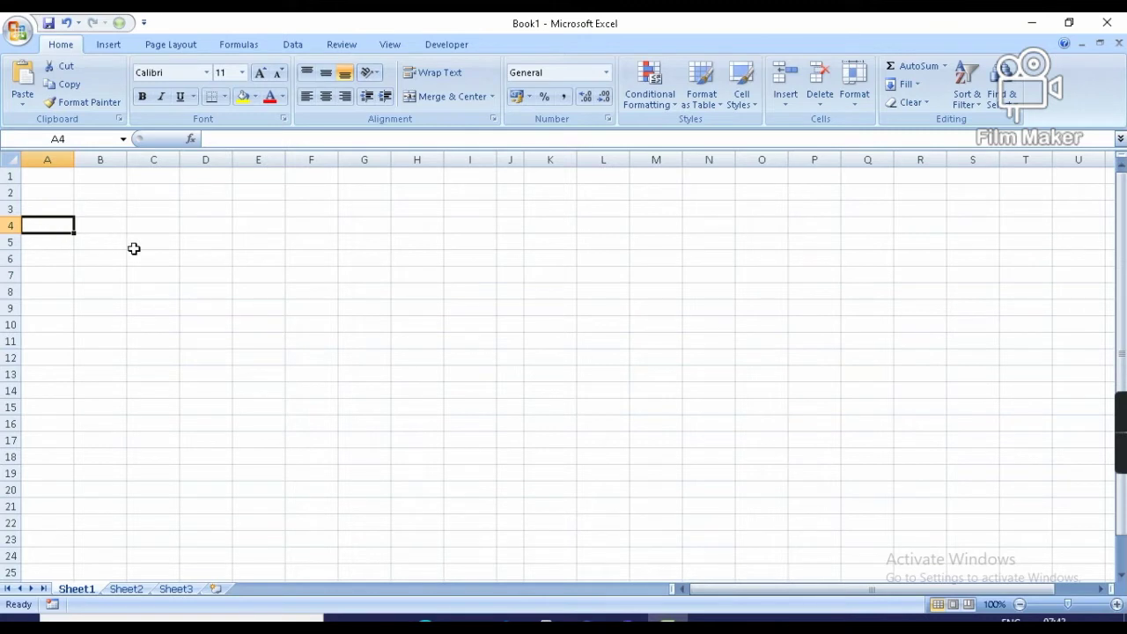
type("M")
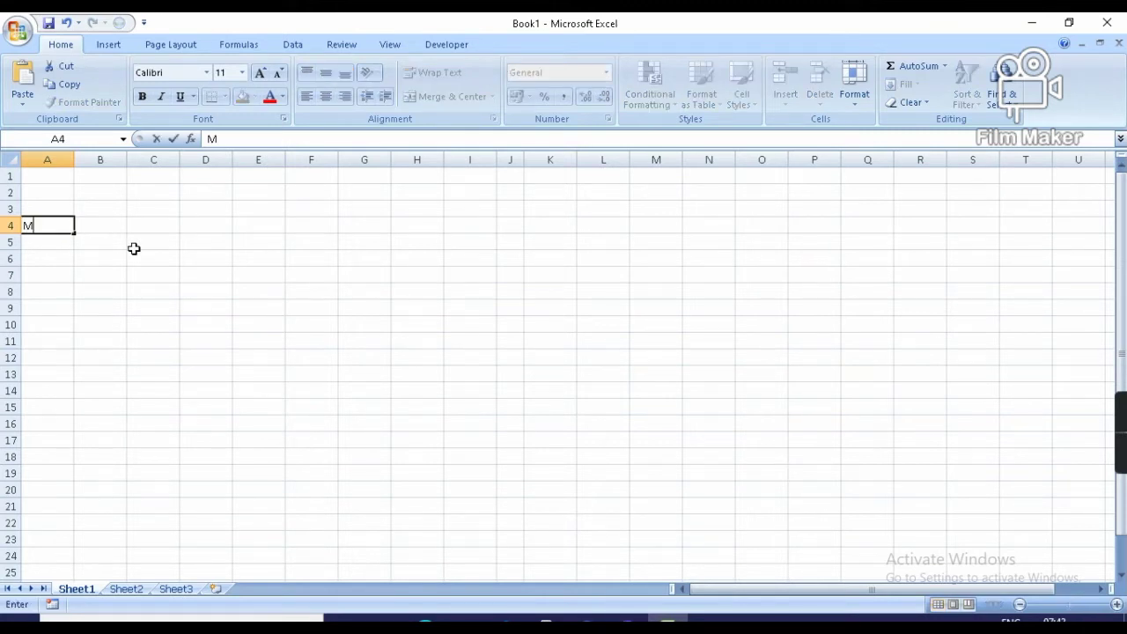
type("ON")
left_click(111, 252)
left_click(64, 229)
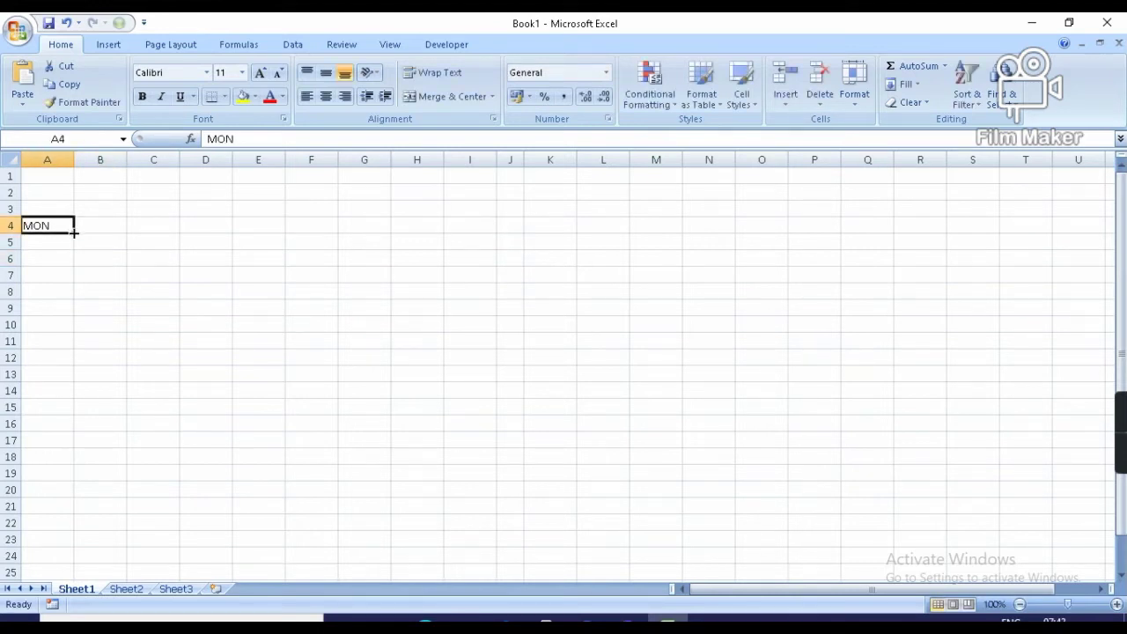
left_click_drag(74, 233, 335, 253)
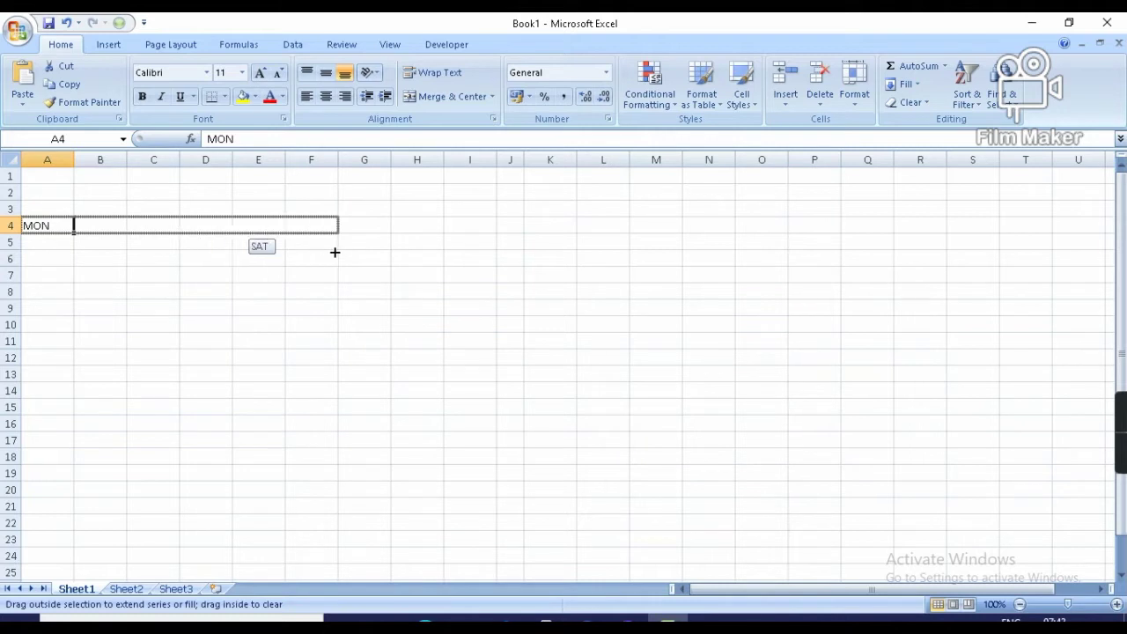
left_click_drag(335, 252, 381, 236)
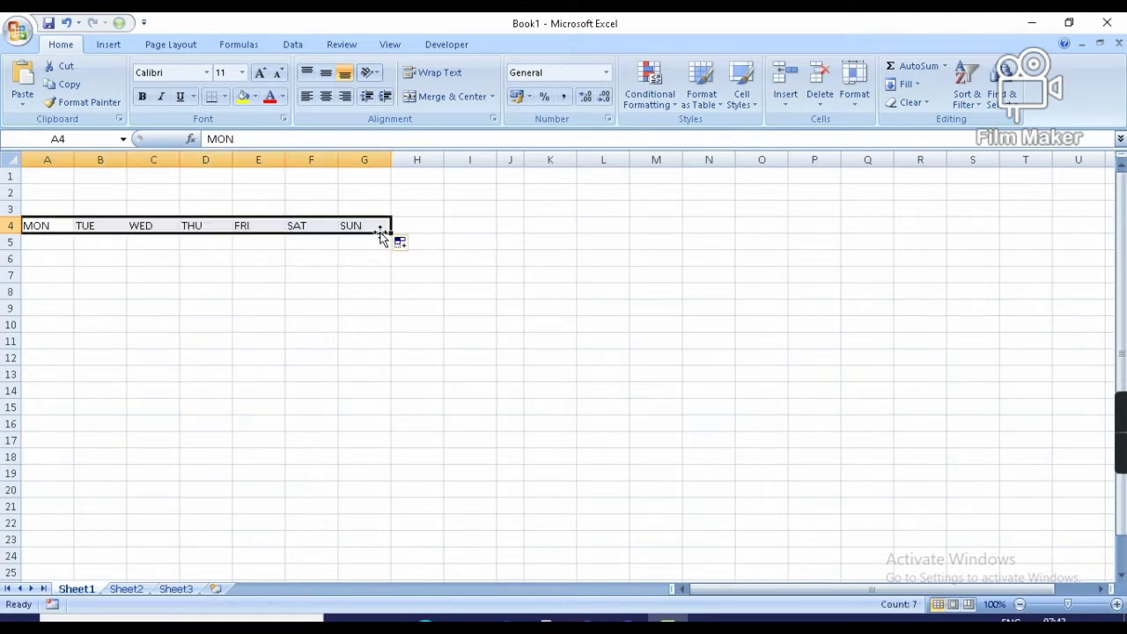
left_click(54, 243)
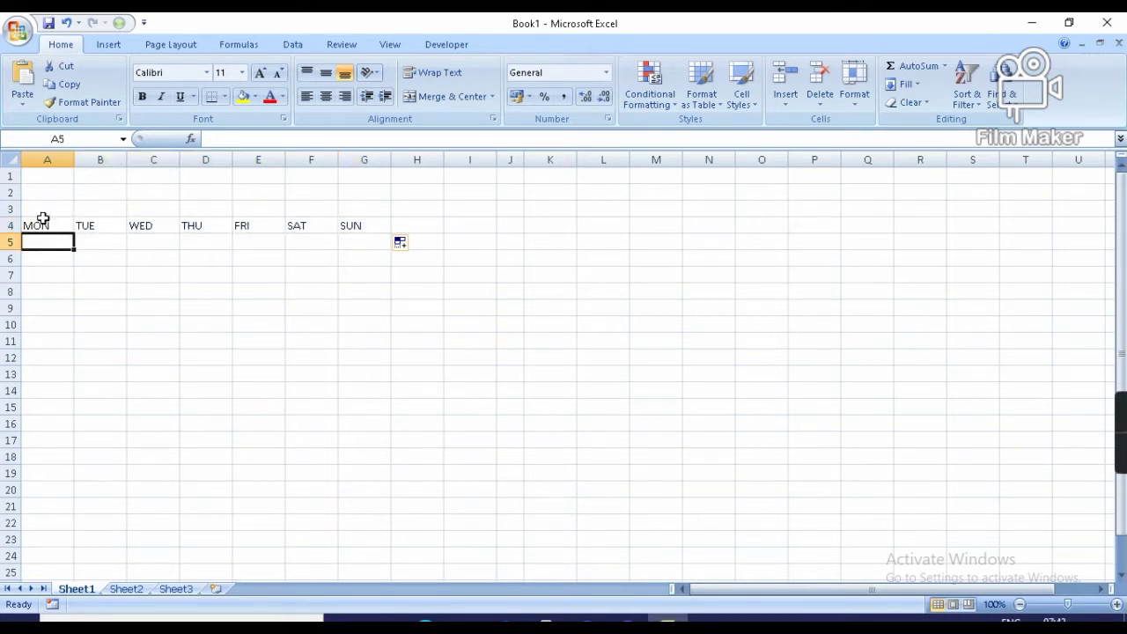
- Merge and centre A3:G3 and enter the title JANUARY there
left_click(40, 207)
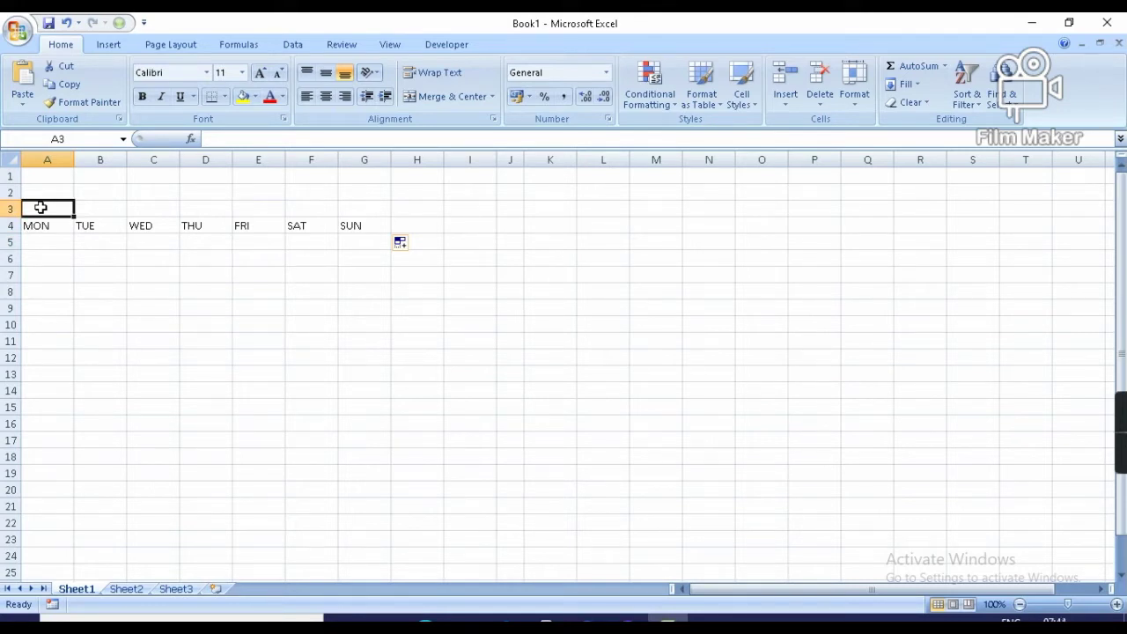
key("shift+Right")
key("shift+Right")
key("shift+Right")
key("shift+Right")
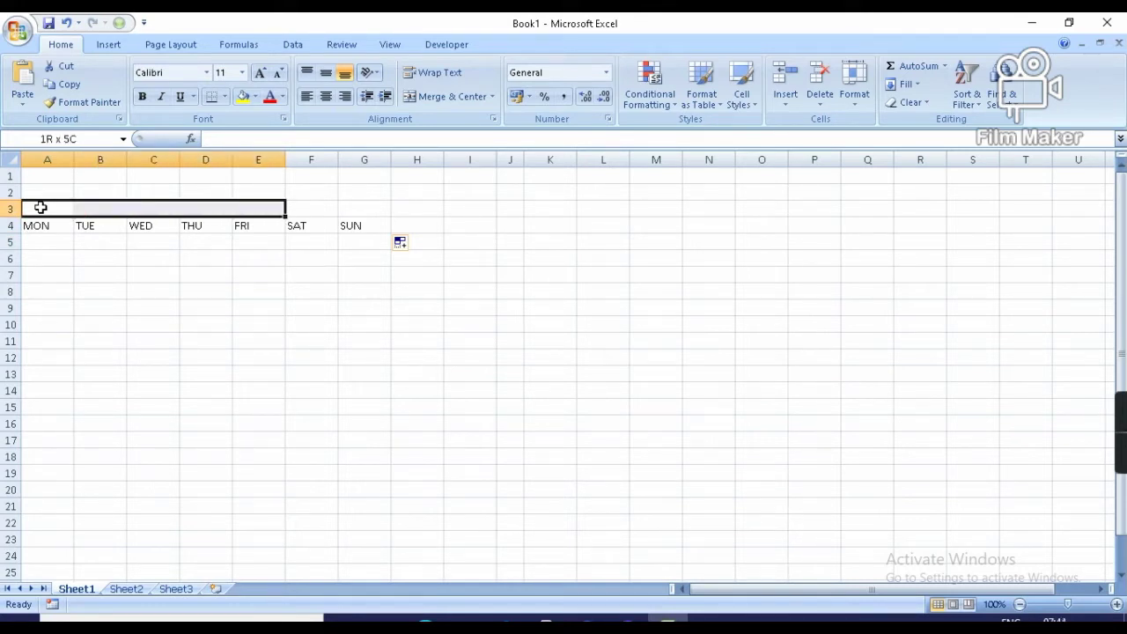
key("shift+Right")
key("shift+Right")
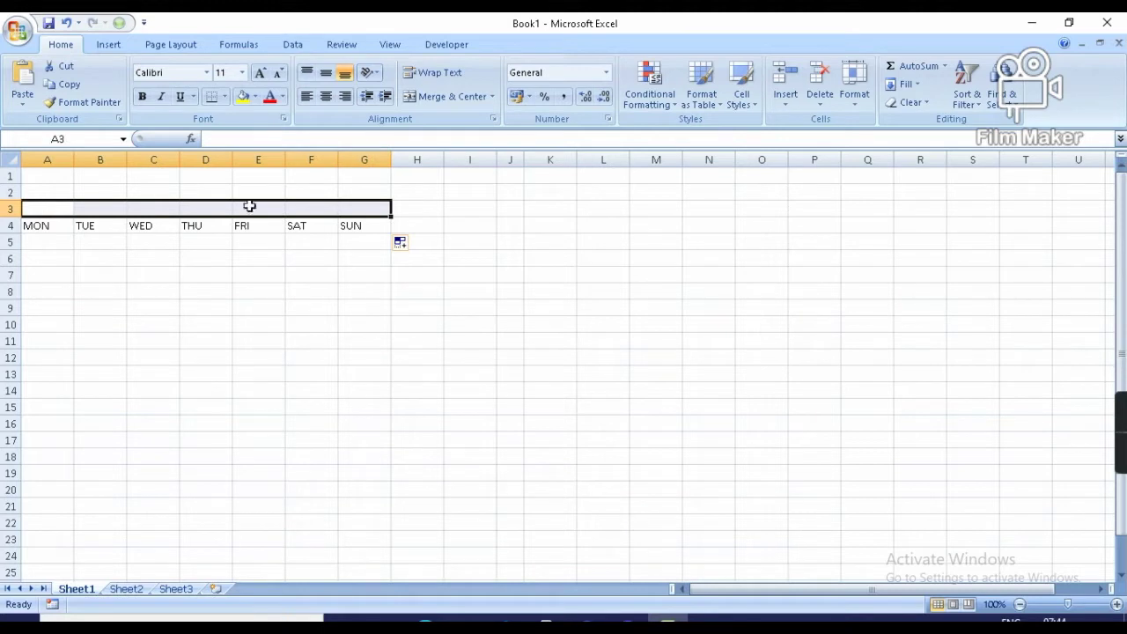
left_click(451, 100)
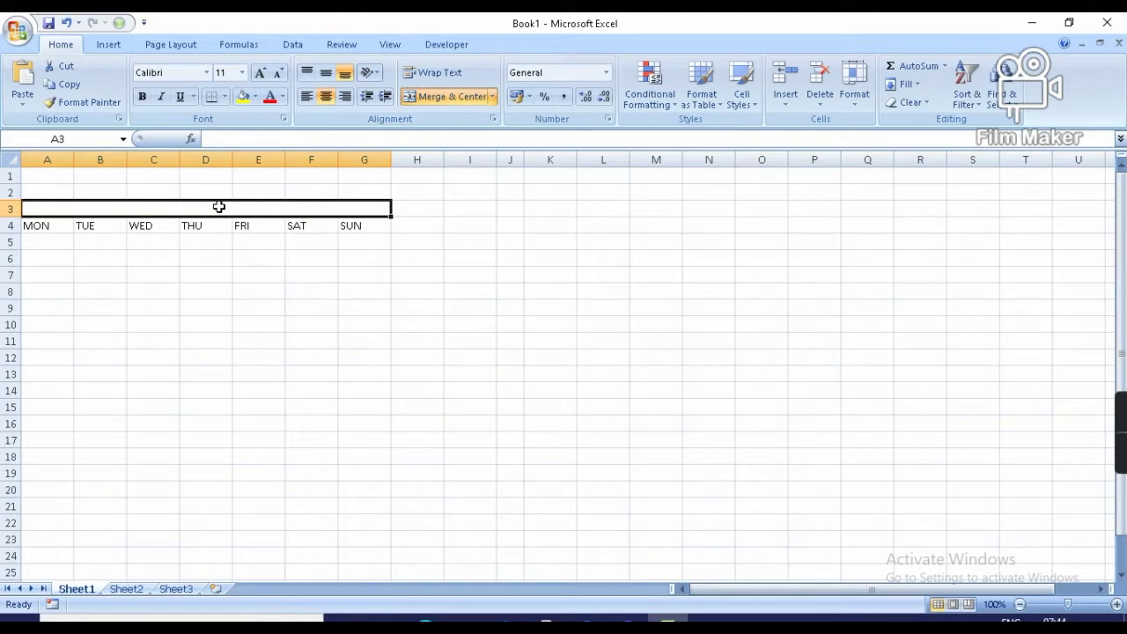
type("JAN")
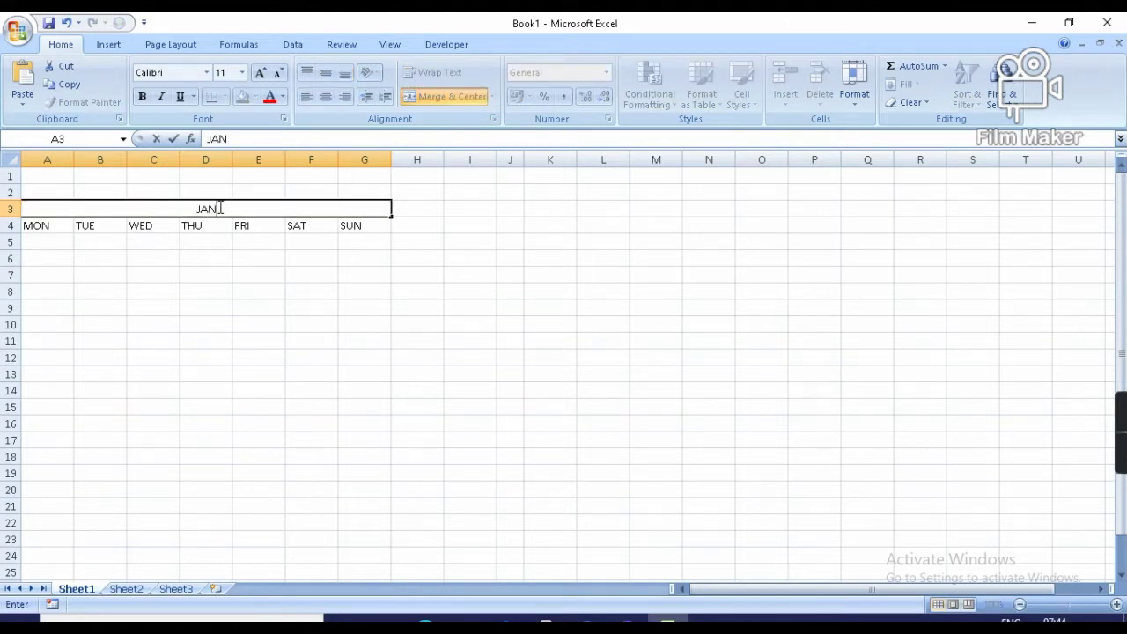
type("UARY")
left_click(60, 244)
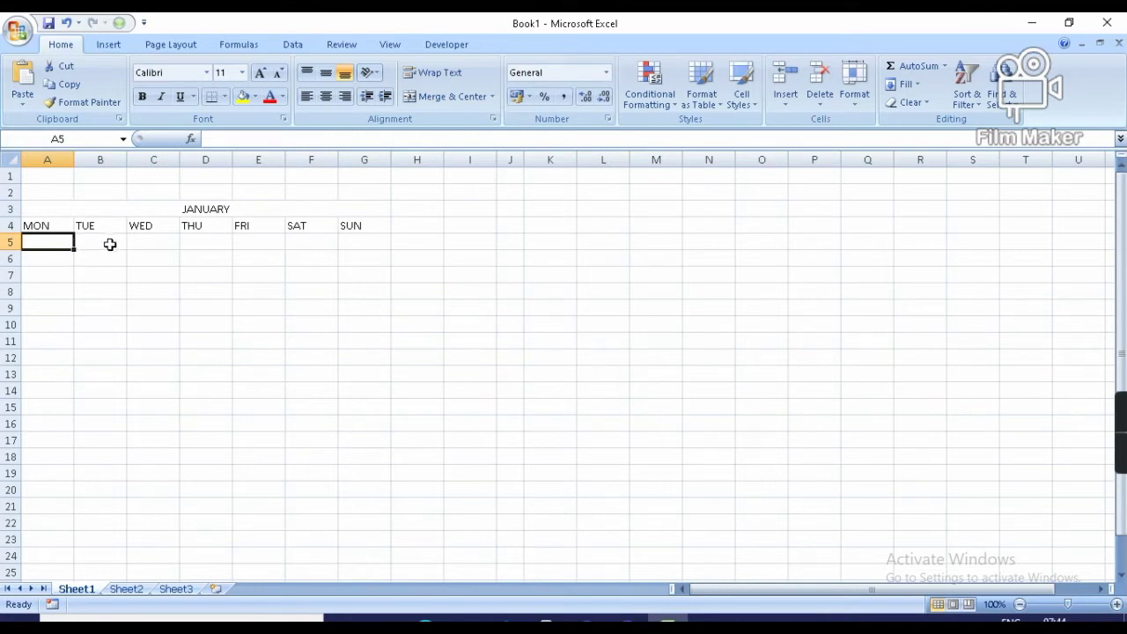
left_click(269, 312)
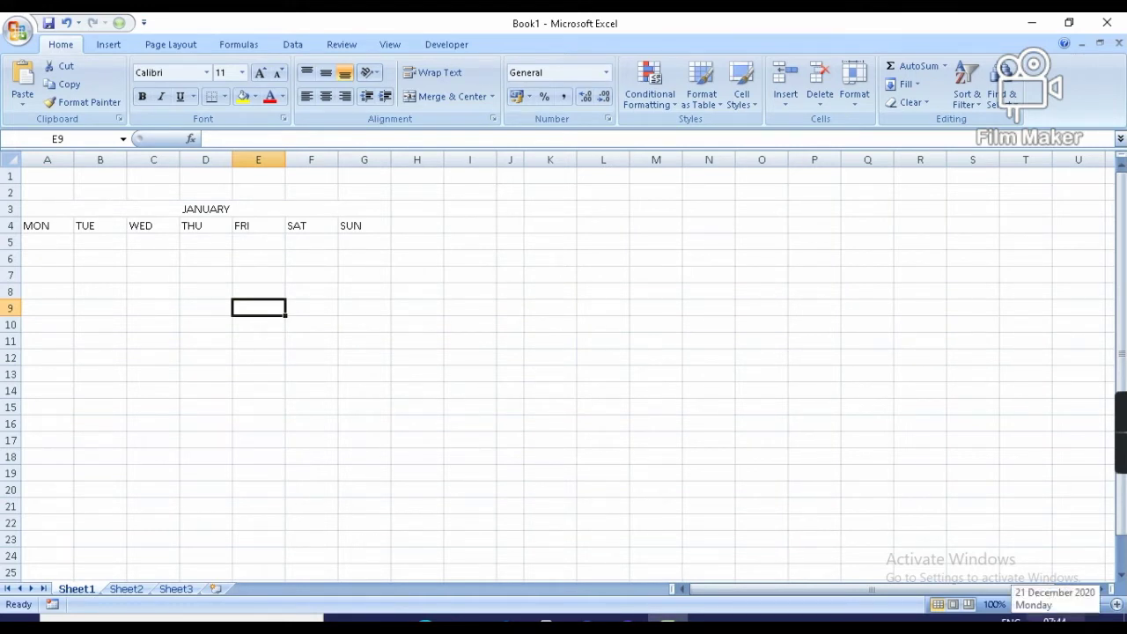
left_click(1054, 622)
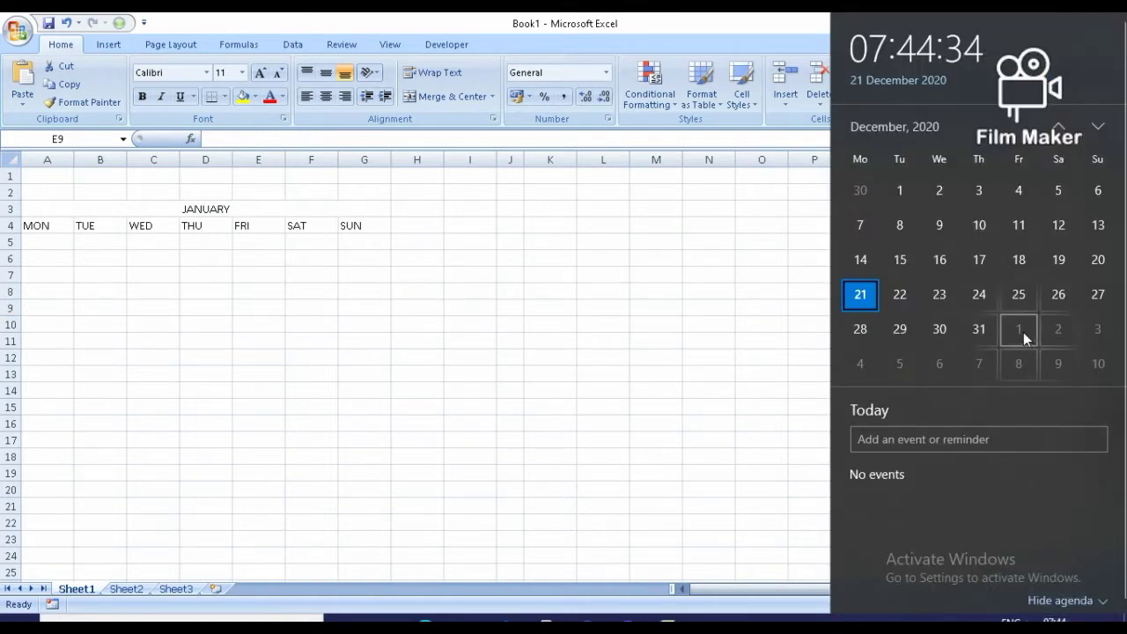
left_click(383, 428)
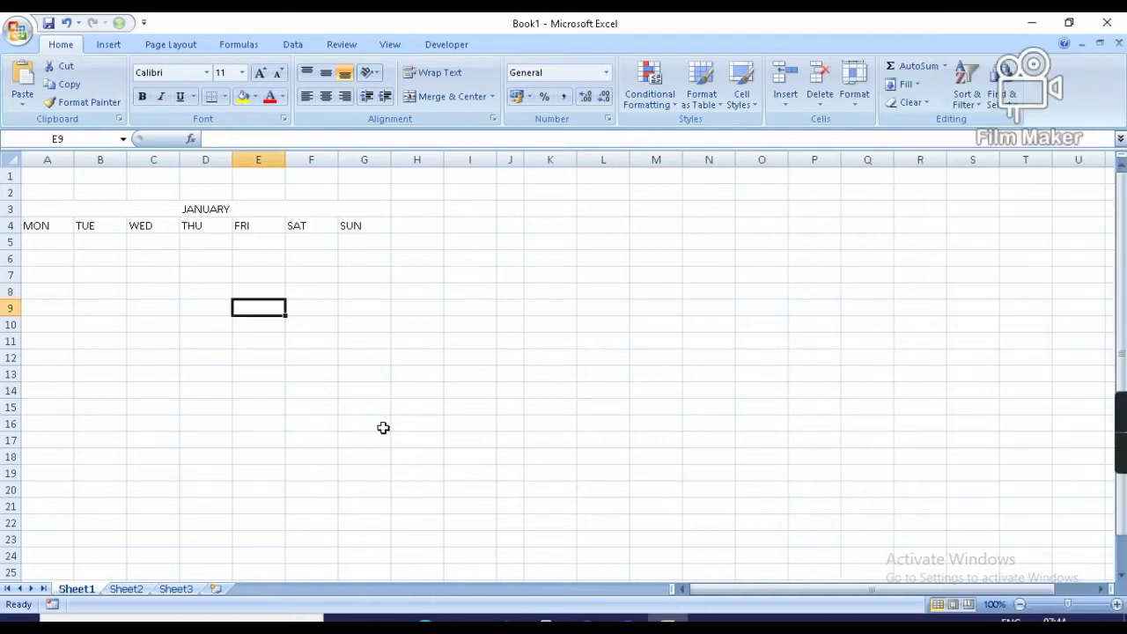
left_click(266, 245)
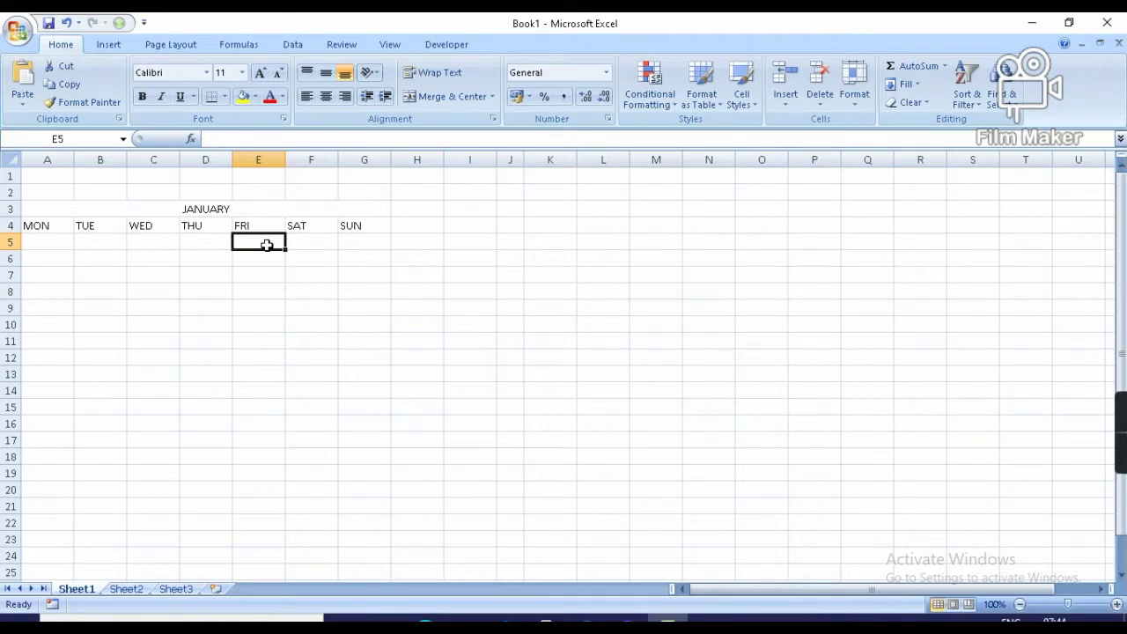
- Enter the date 01/01/2021 in E5, replacing a mistyped 1
type("1")
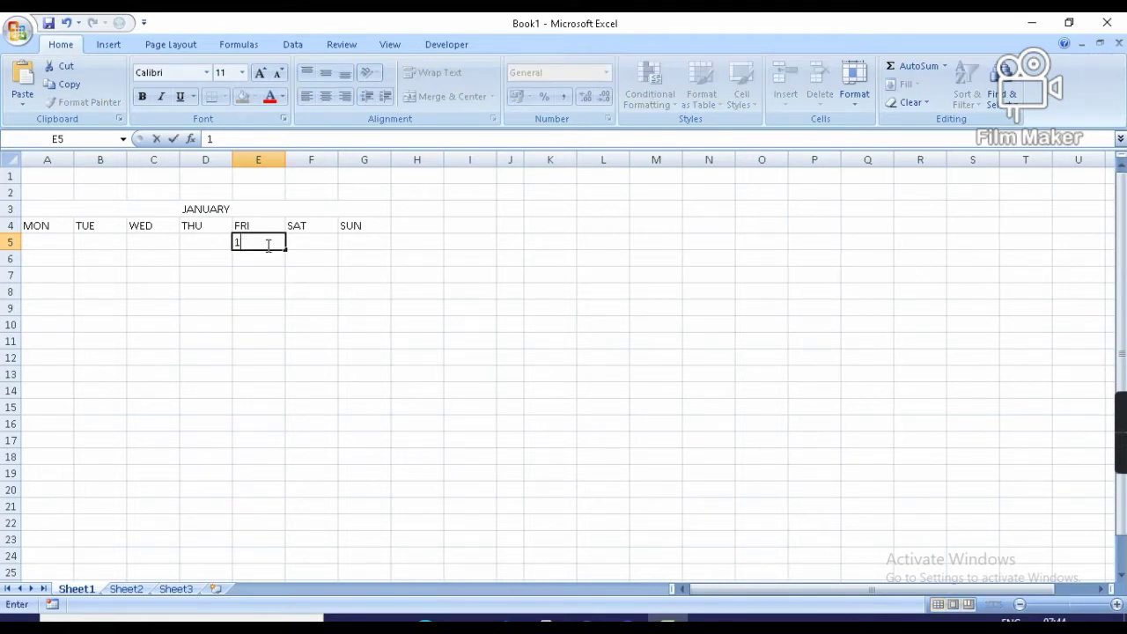
key("BackSpace")
type("01/")
type("01/")
type("2")
type("021")
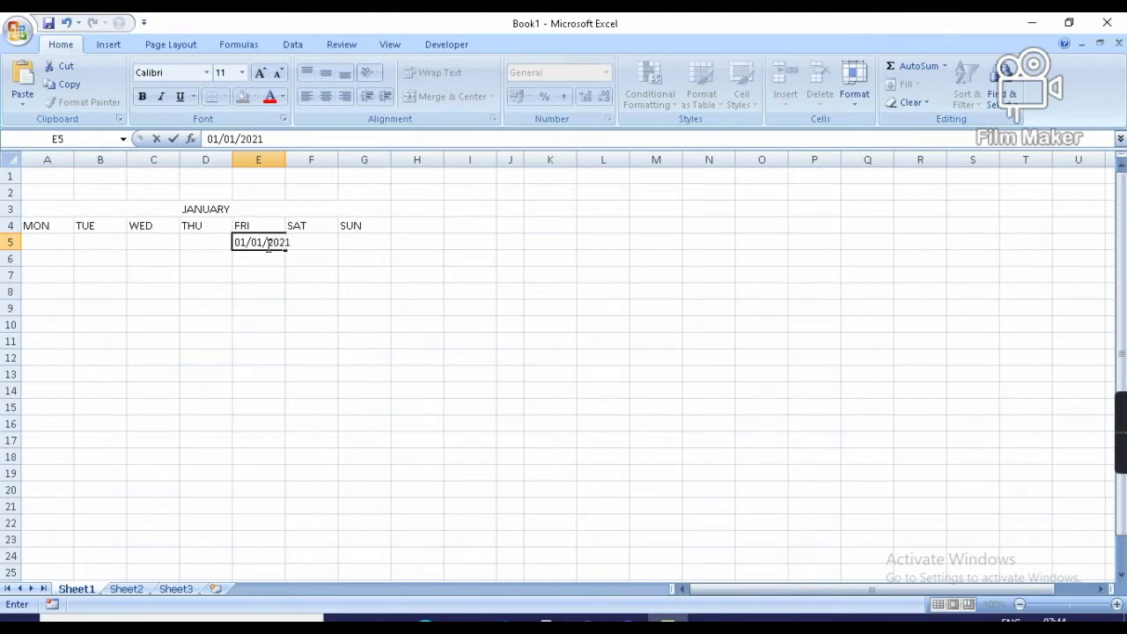
left_click(274, 262)
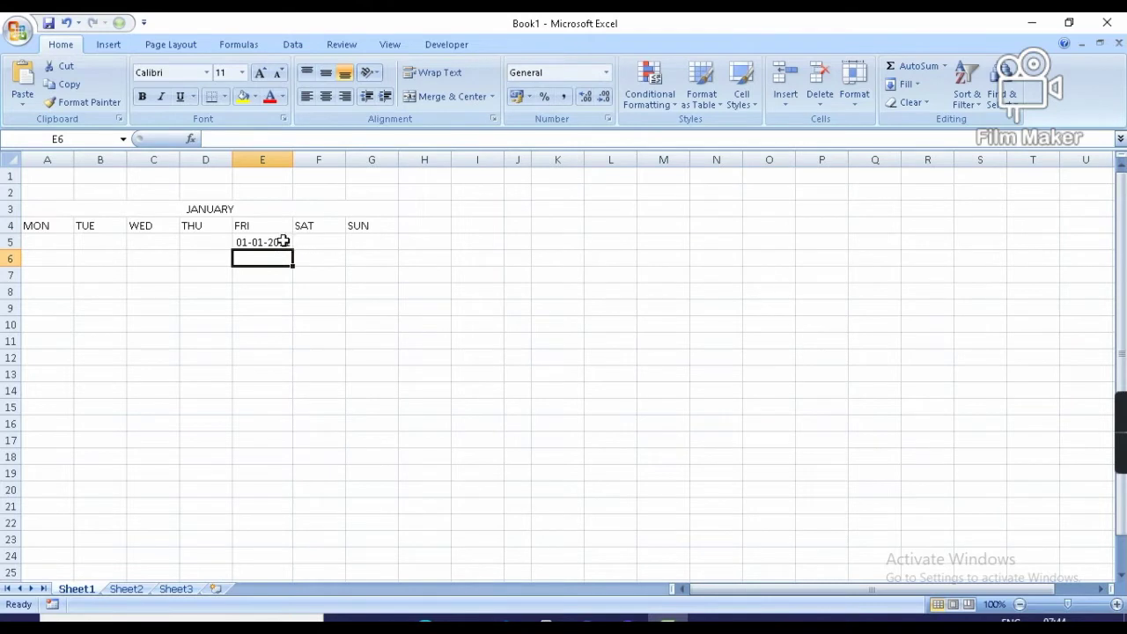
left_click(281, 241)
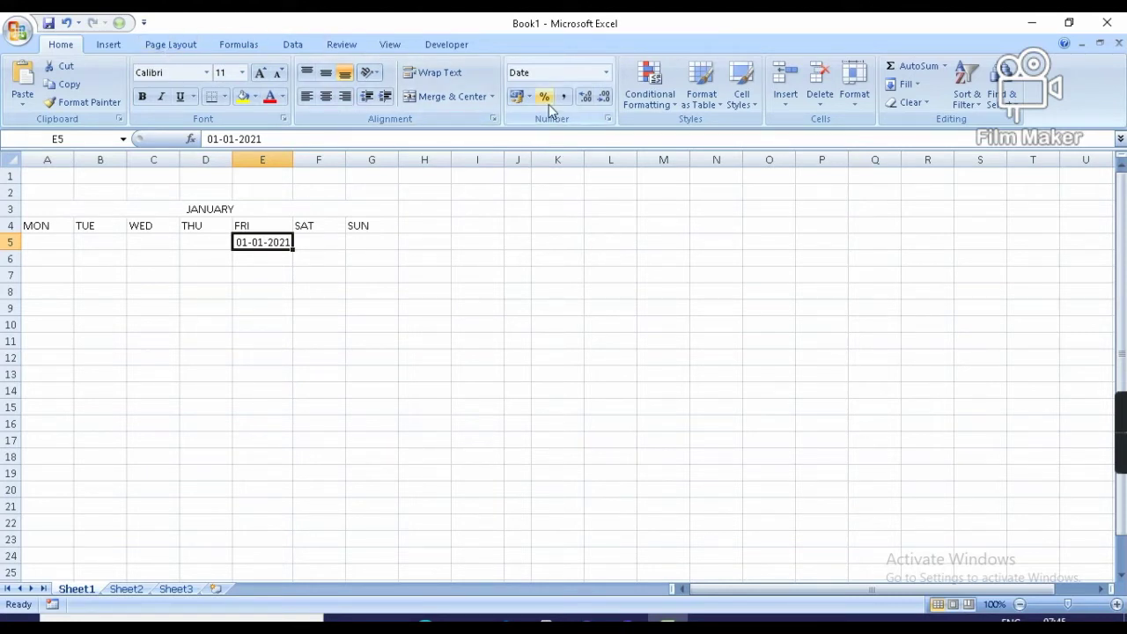
- Give E5 the custom number format D so it shows only day 1
left_click(608, 119)
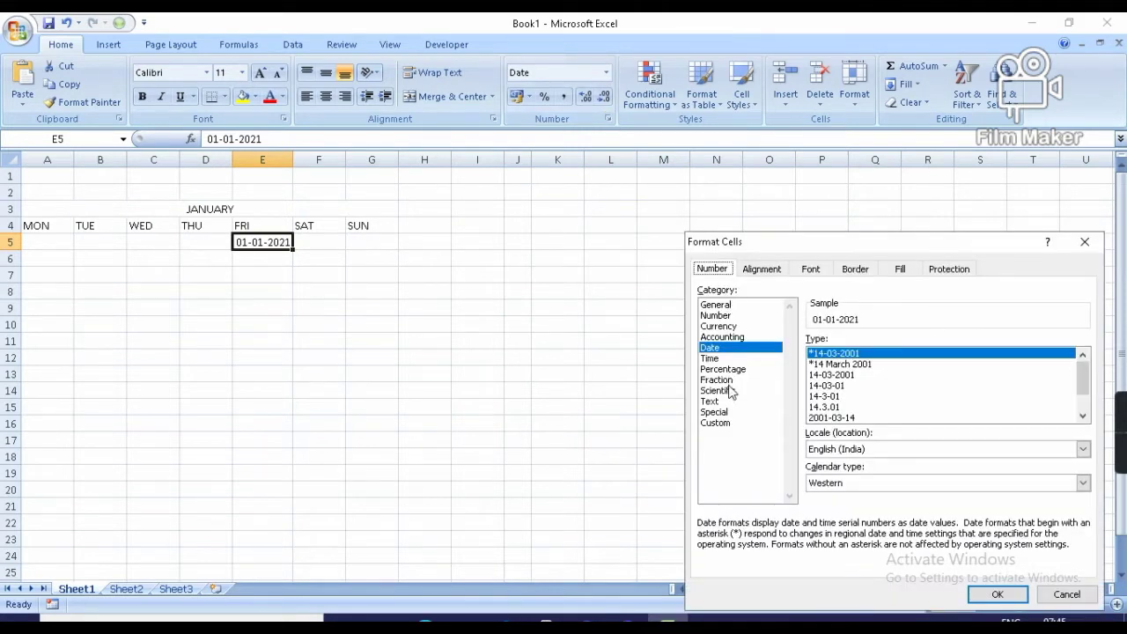
left_click(715, 424)
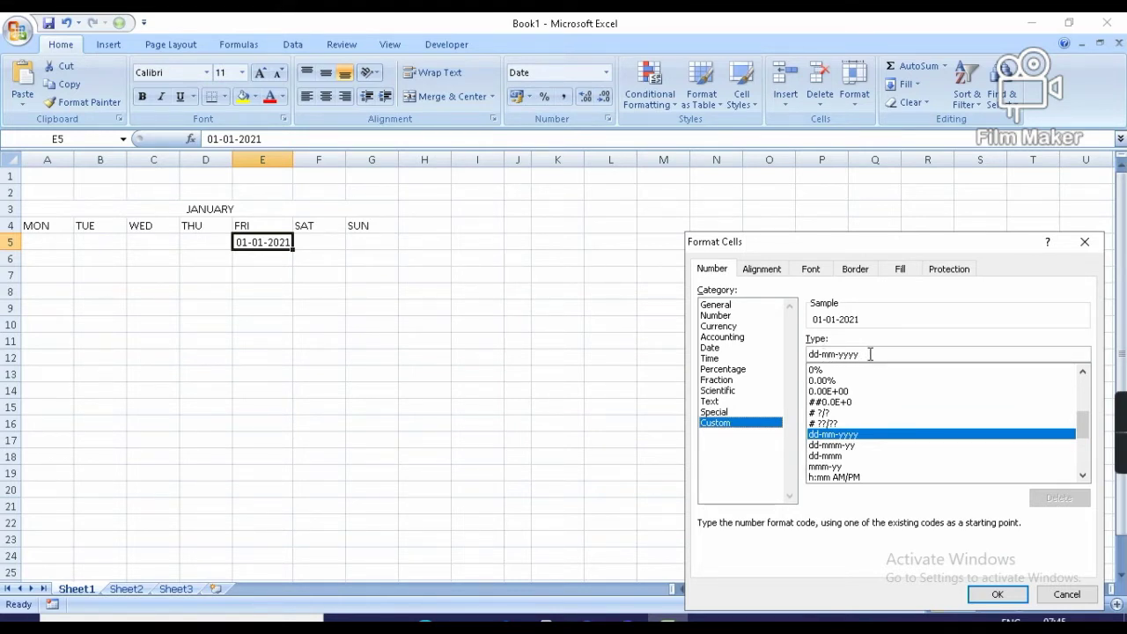
left_click(864, 354)
key("BackSpace")
key("BackSpace")
key("BackSpace")
key("BackSpace")
key("BackSpace")
key("BackSpace")
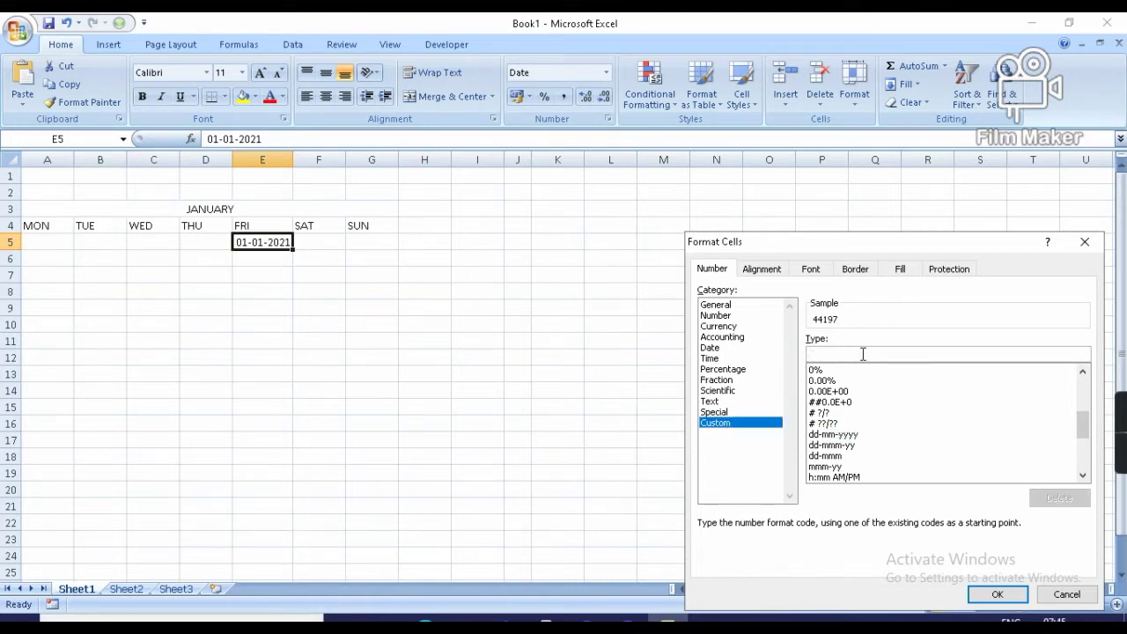
type("D")
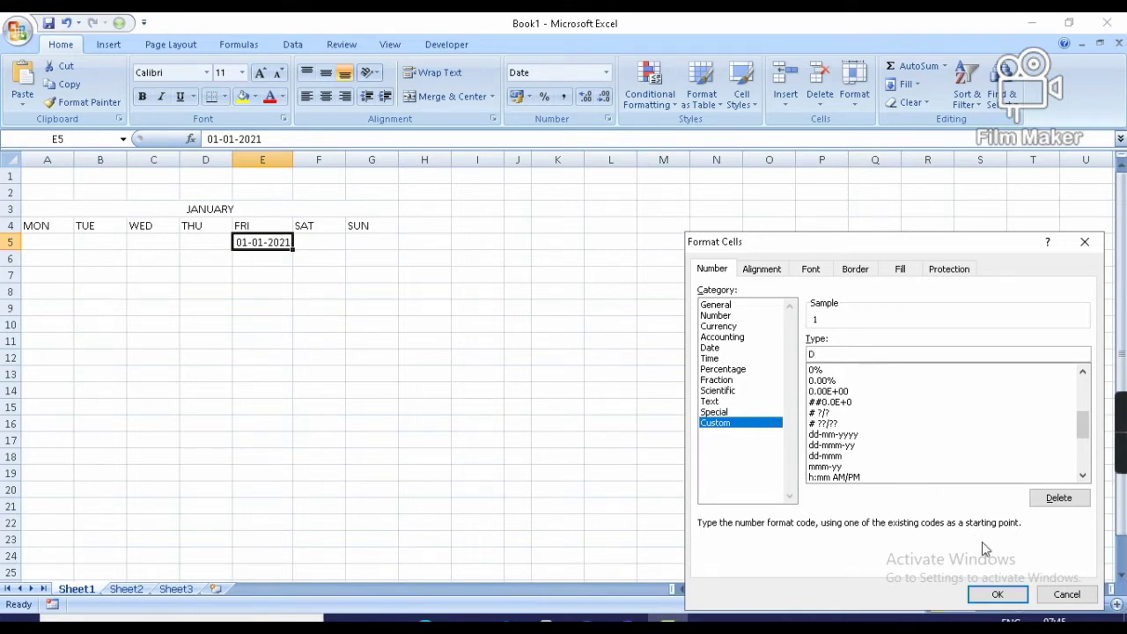
left_click(998, 595)
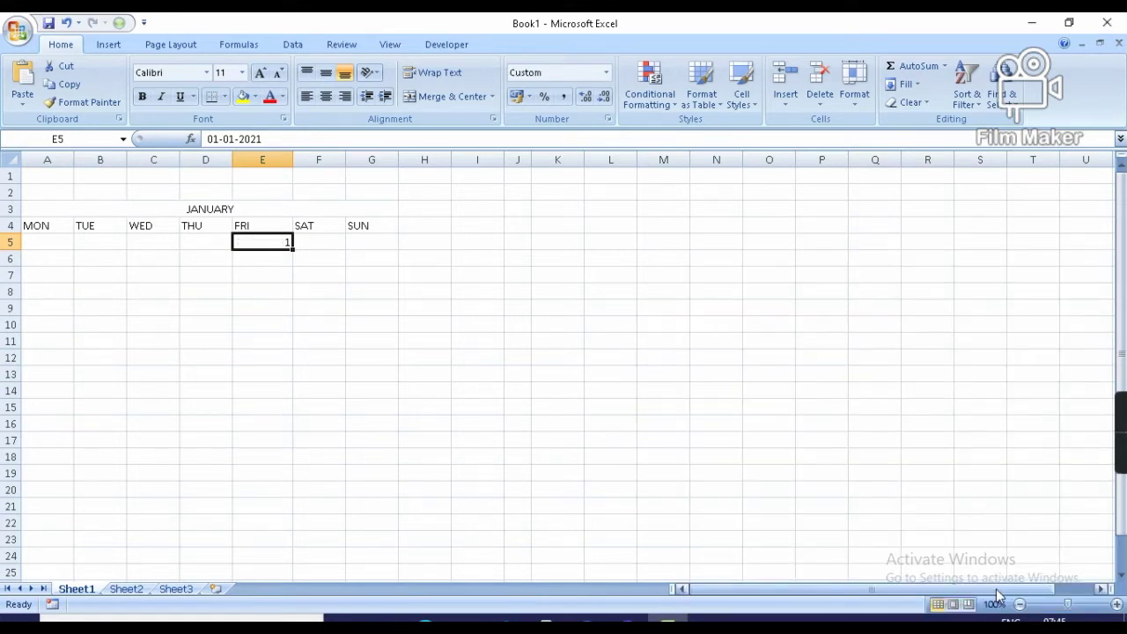
left_click(329, 244)
- Enter the formula =E5+1 in F5 so Saturday shows 2
type("=")
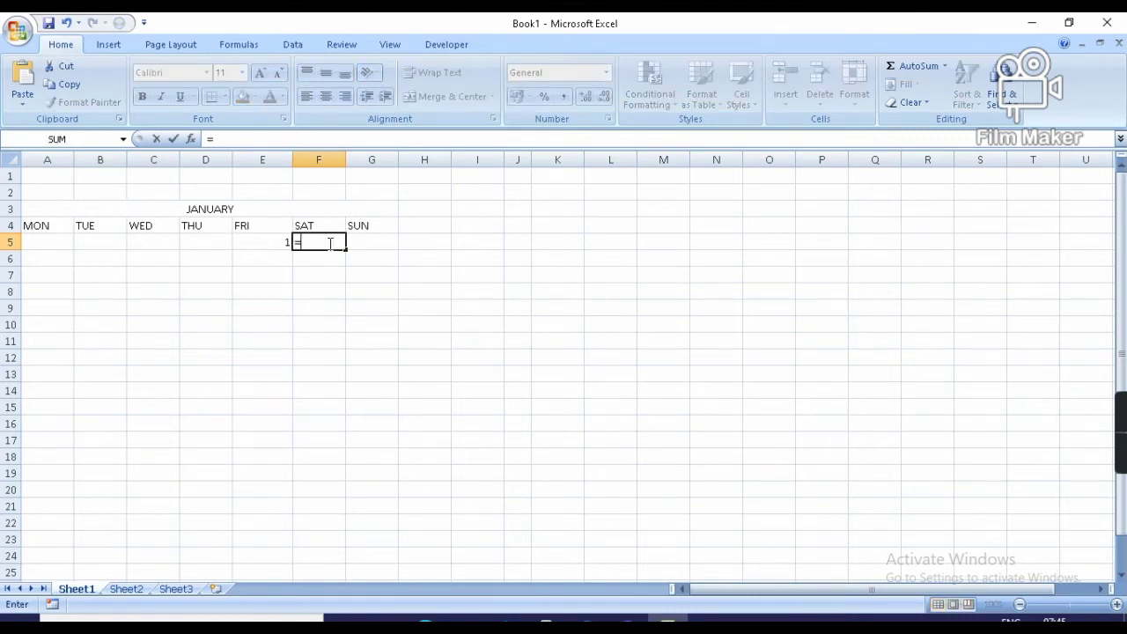
left_click(264, 243)
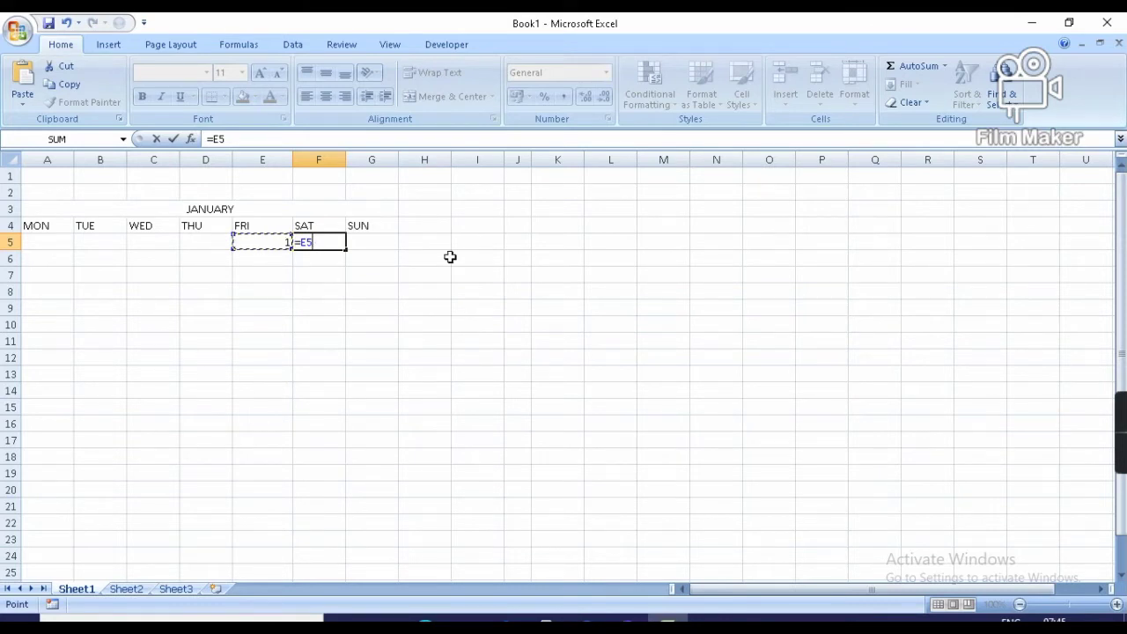
type("+")
type("1")
key("BackSpace")
key("BackSpace")
key("BackSpace")
key("BackSpace")
key("BackSpace")
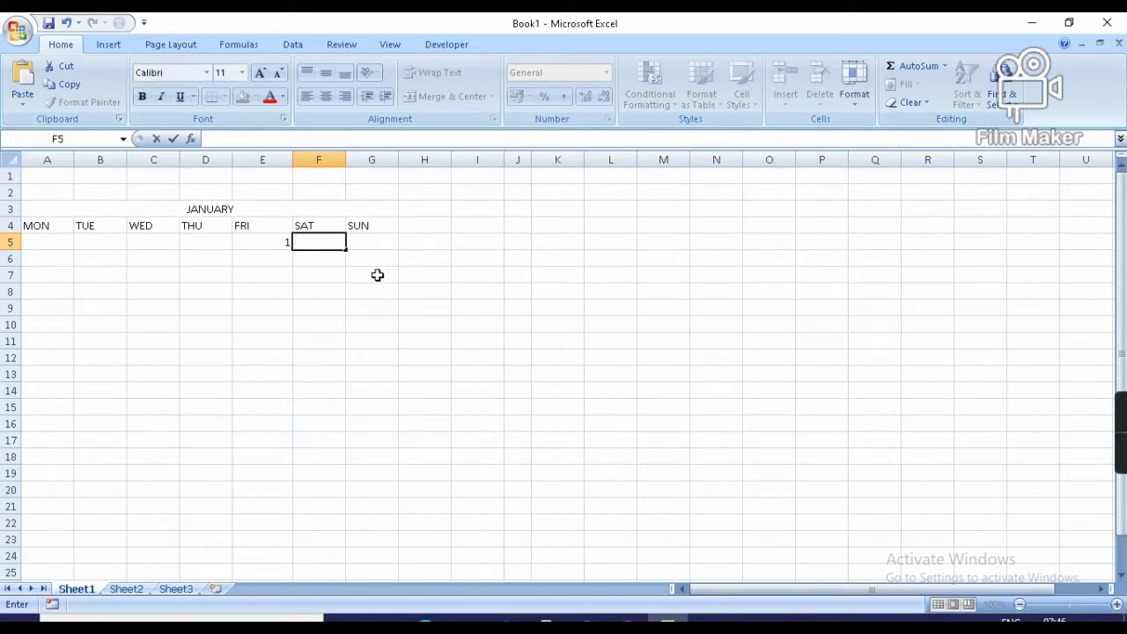
left_click(376, 275)
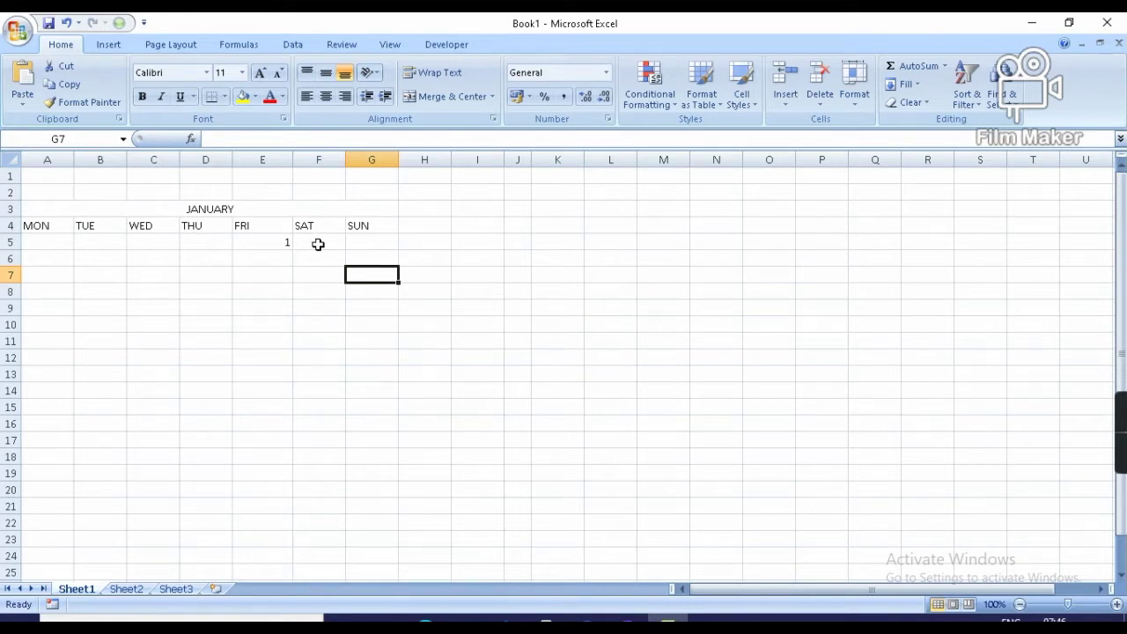
left_click(318, 244)
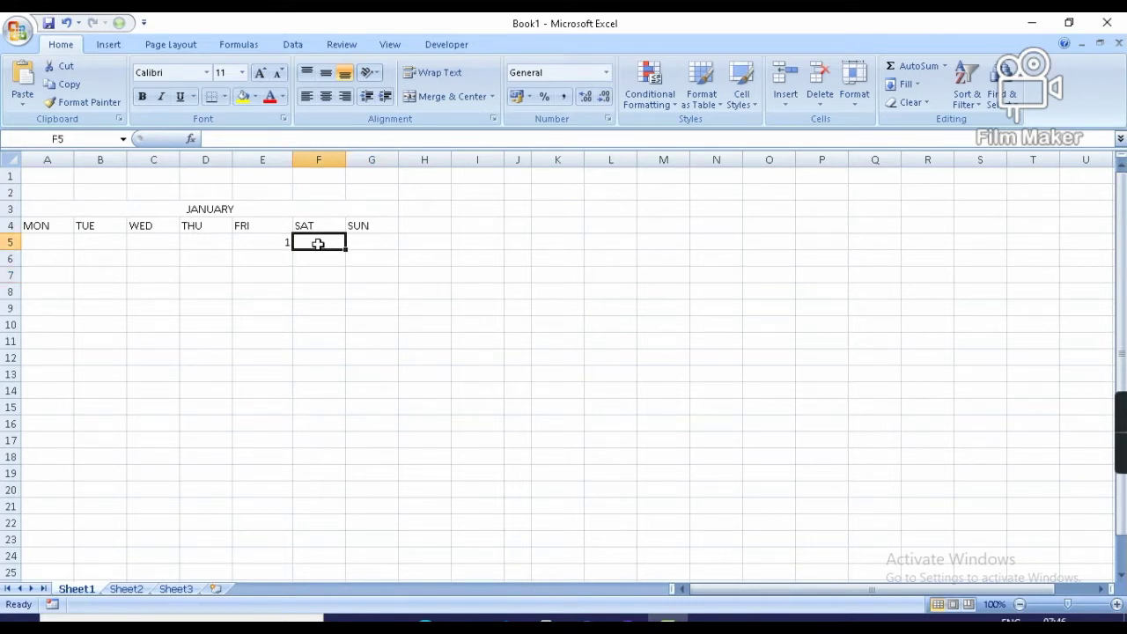
type("=")
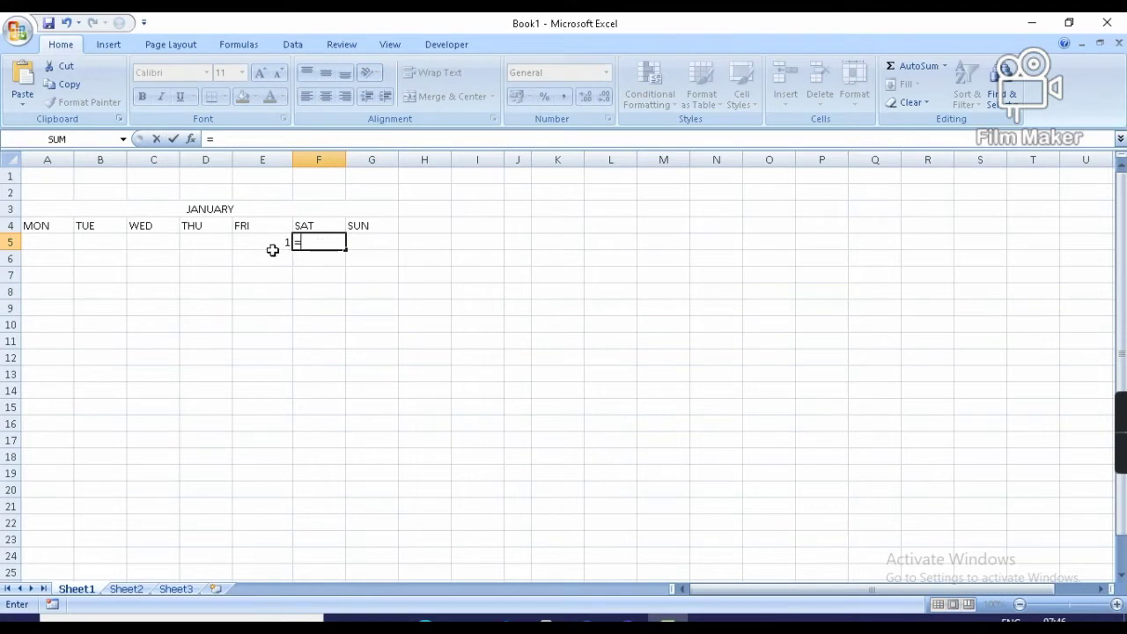
left_click(277, 242)
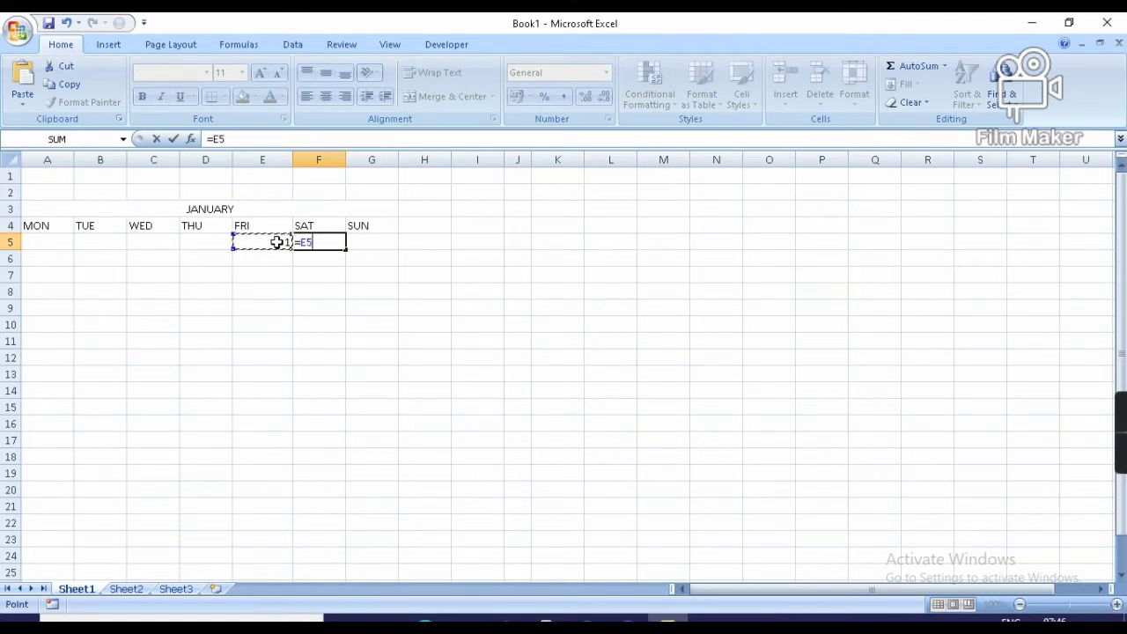
type("+1")
key("Return")
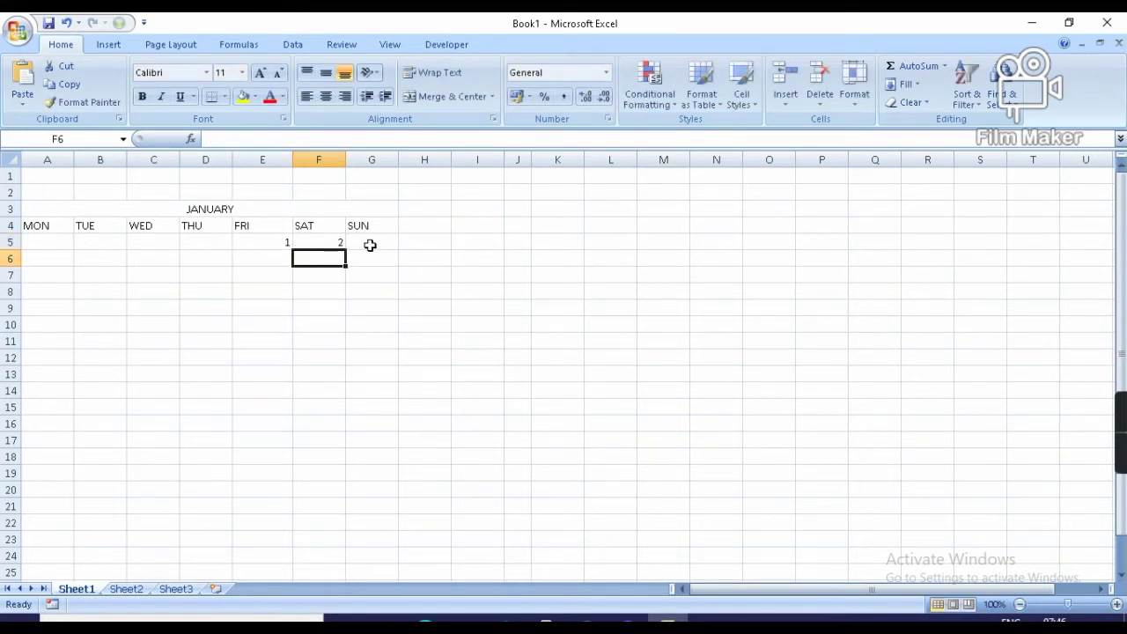
- Enter =F5+1 in G5 and =G5+1 in A6, giving days 3 and 4
left_click(370, 244)
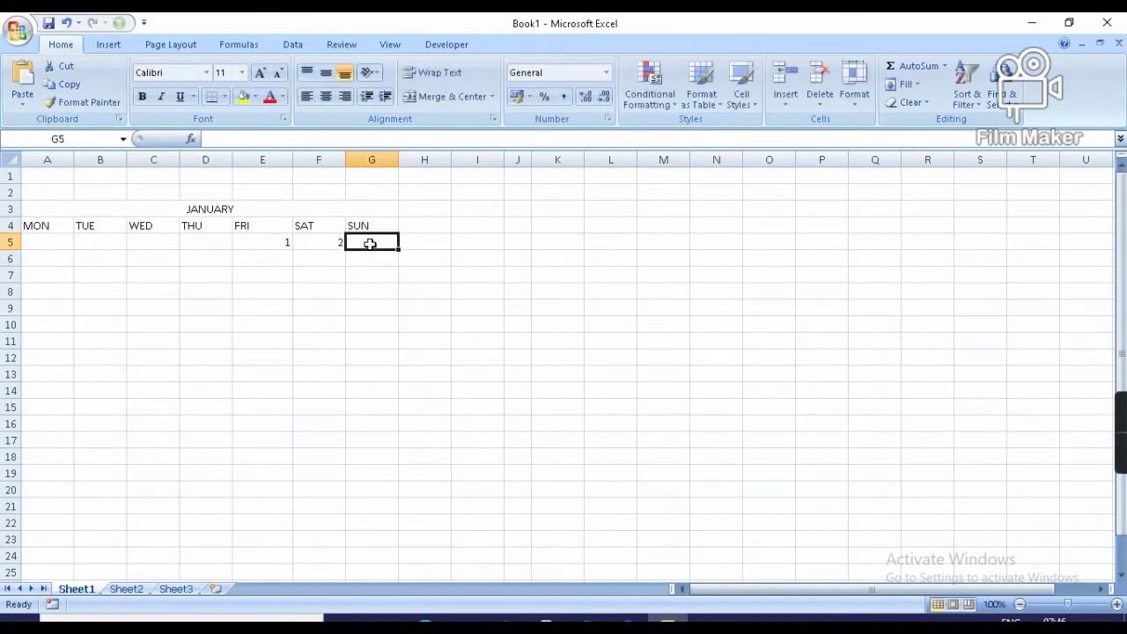
type("=")
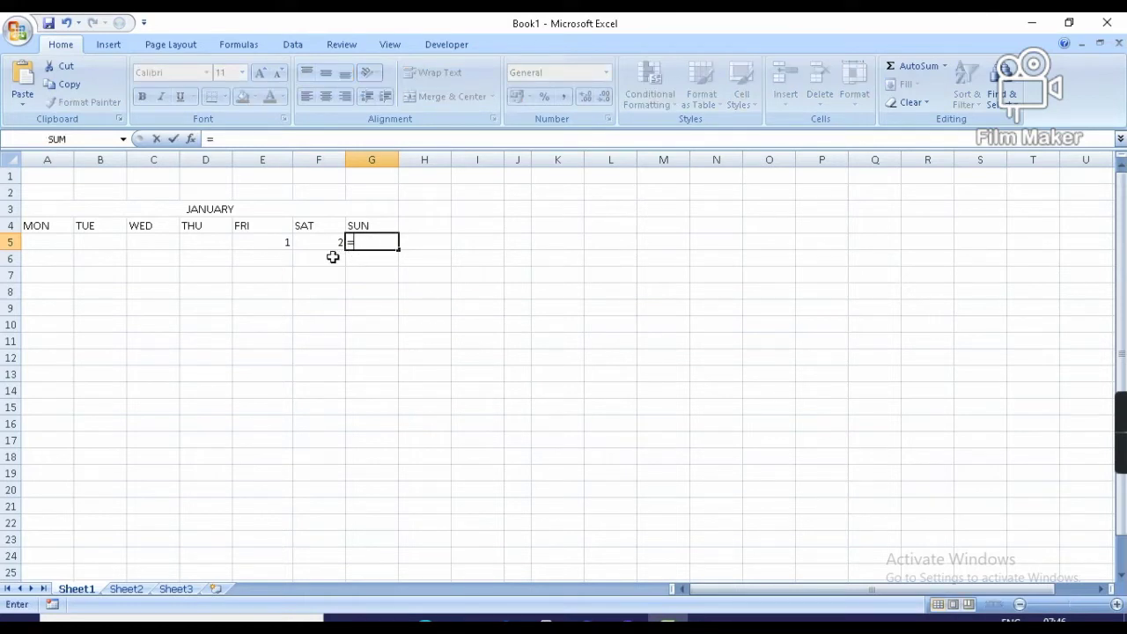
left_click(328, 244)
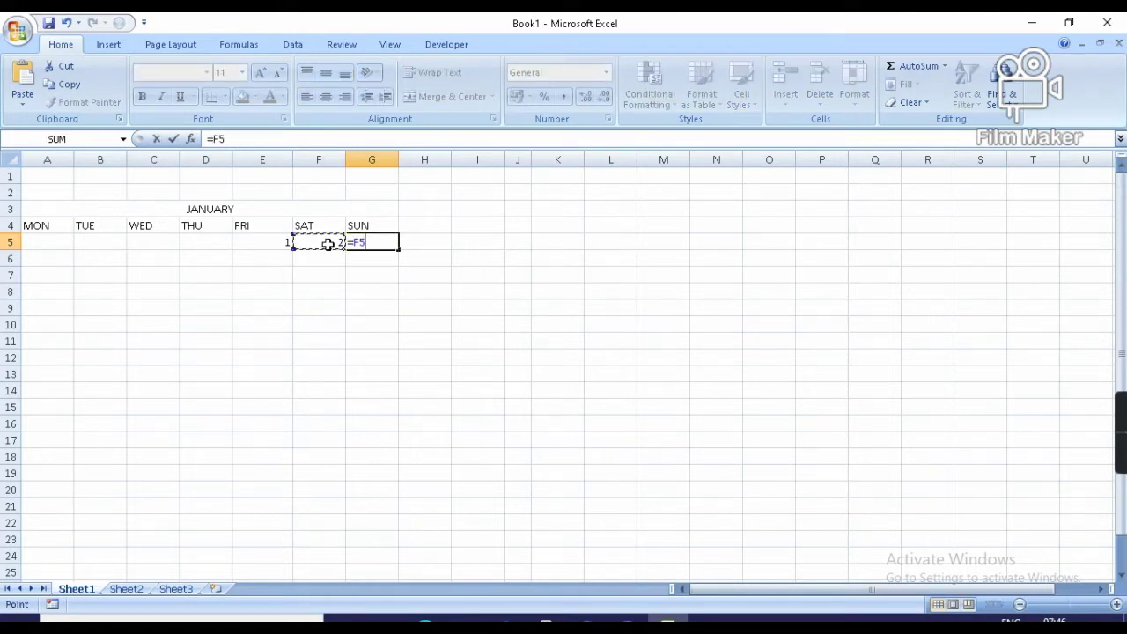
type("+1")
key("Return")
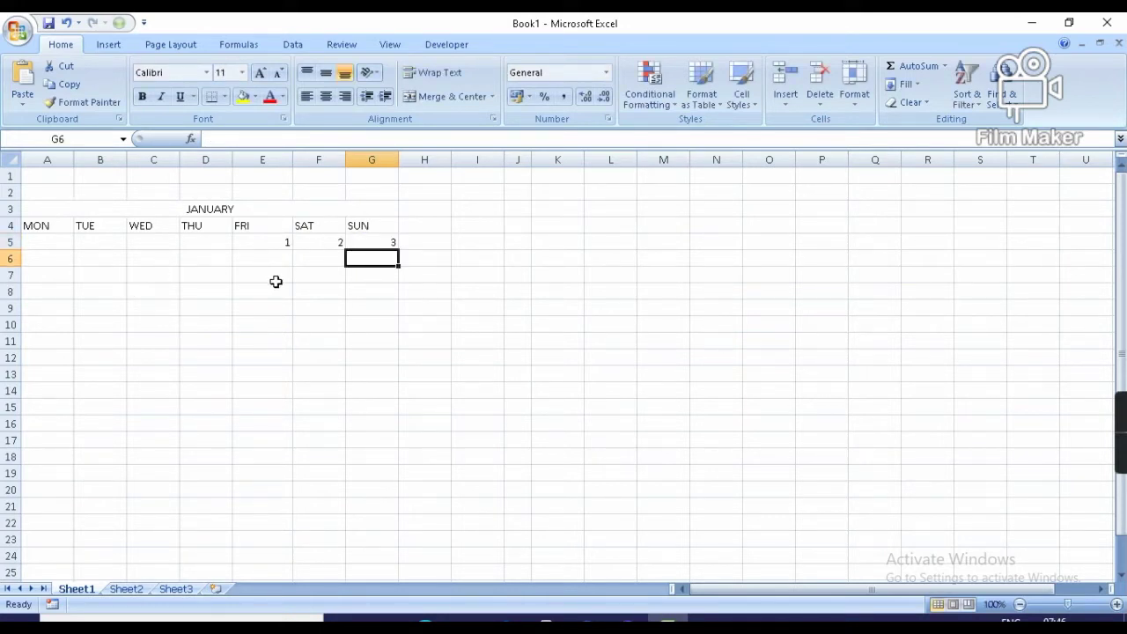
left_click(52, 259)
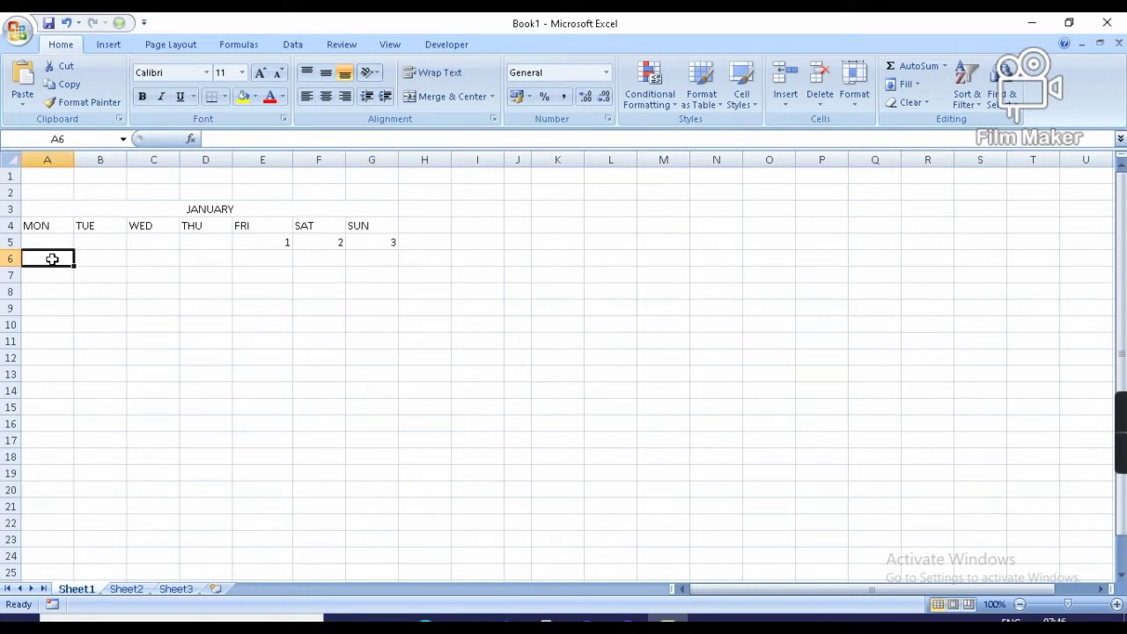
type("=")
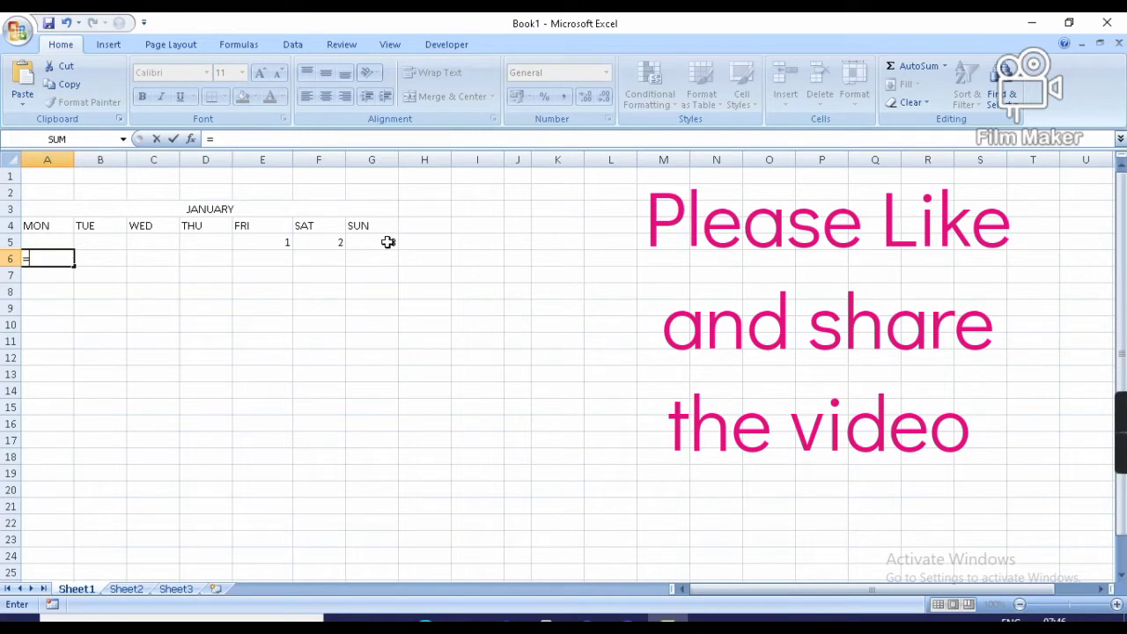
left_click(389, 242)
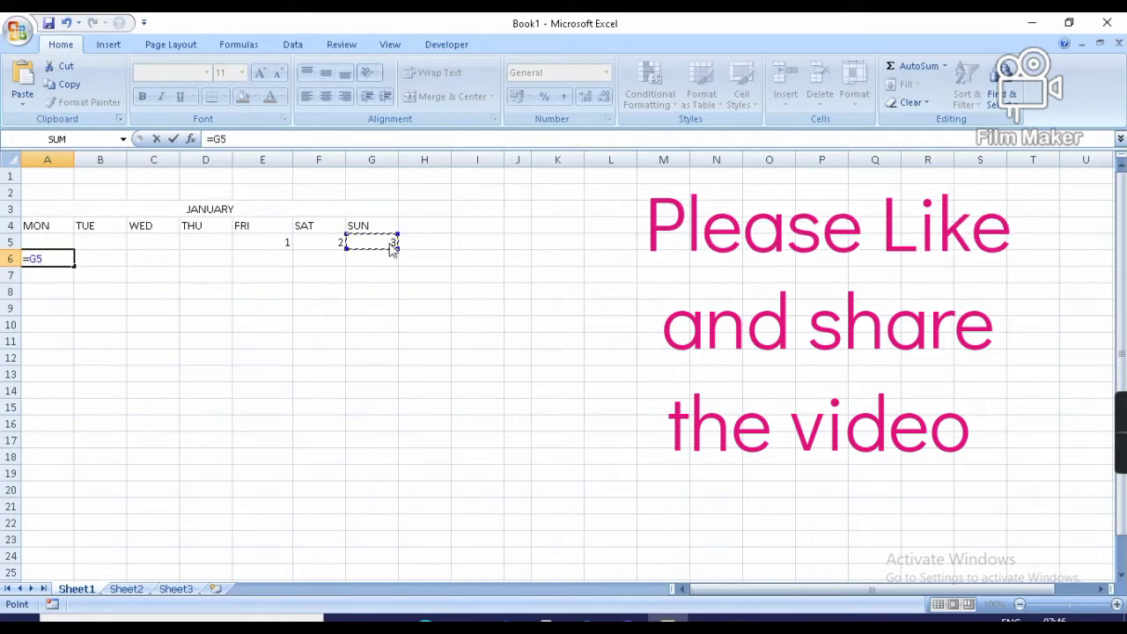
type("+1")
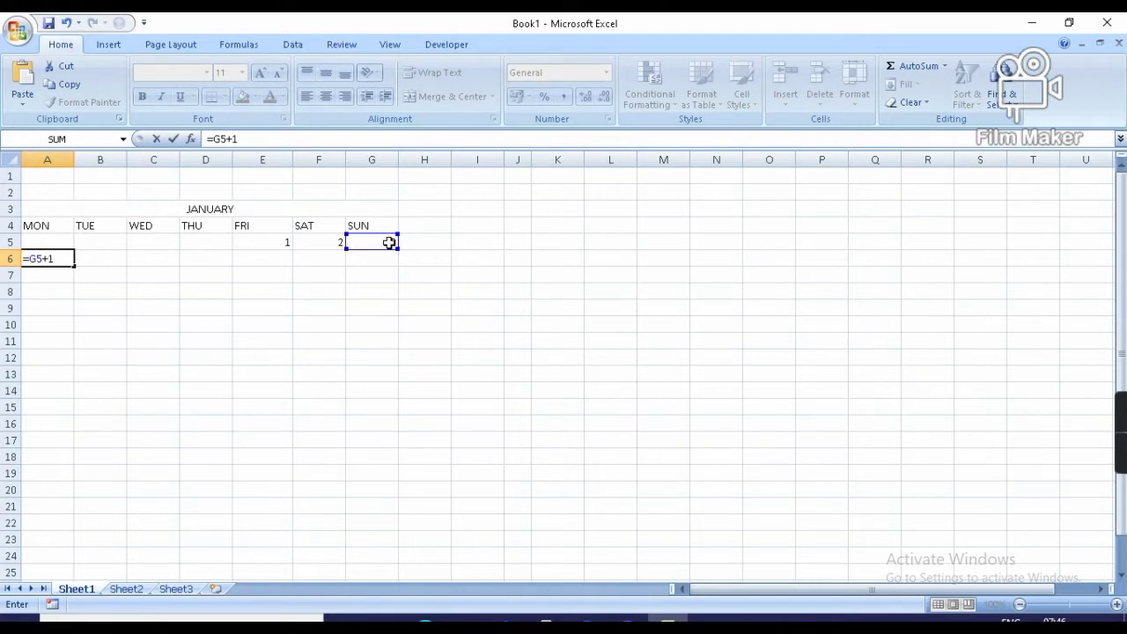
key("Return")
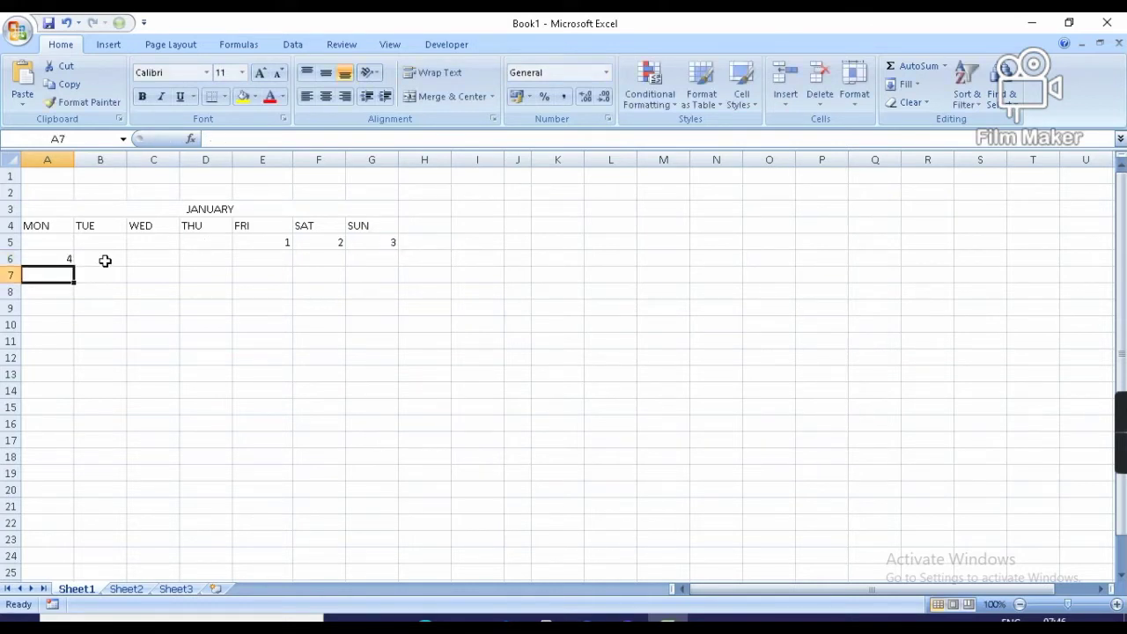
- Enter =A6+1 in B6, copy it across to G6, and select A6:G6
left_click(105, 261)
type("=")
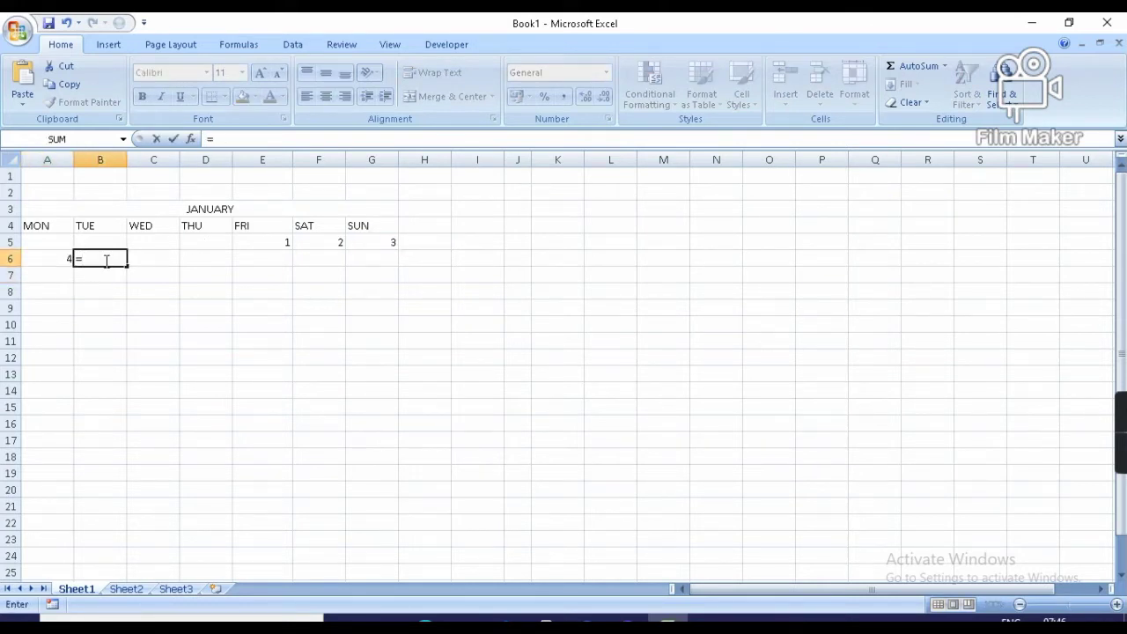
left_click(61, 260)
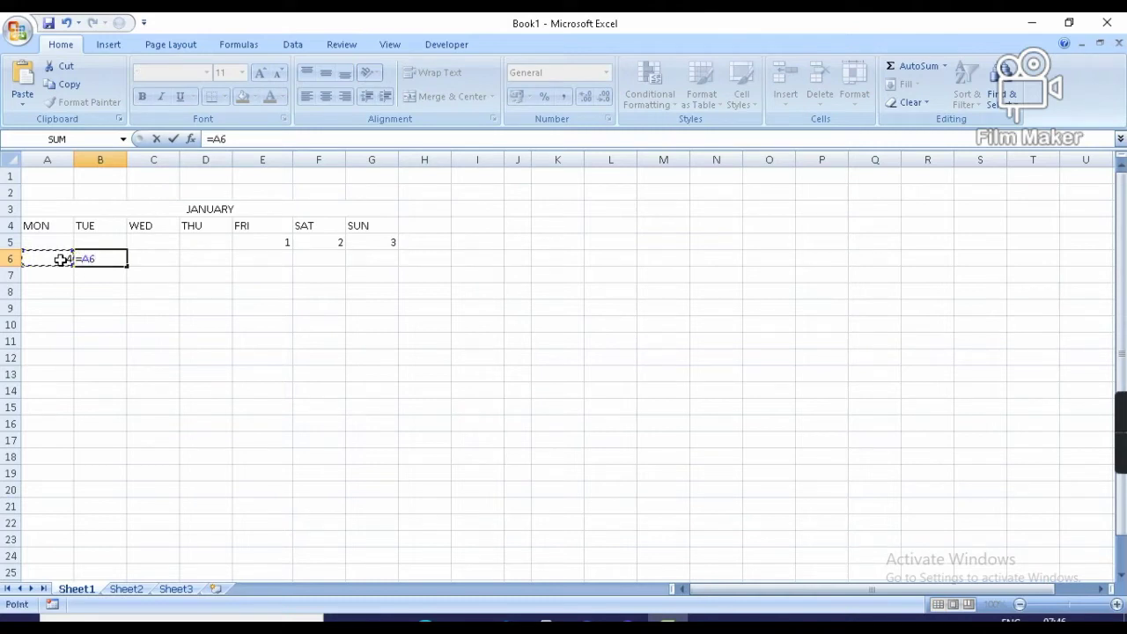
type("+1")
key("Return")
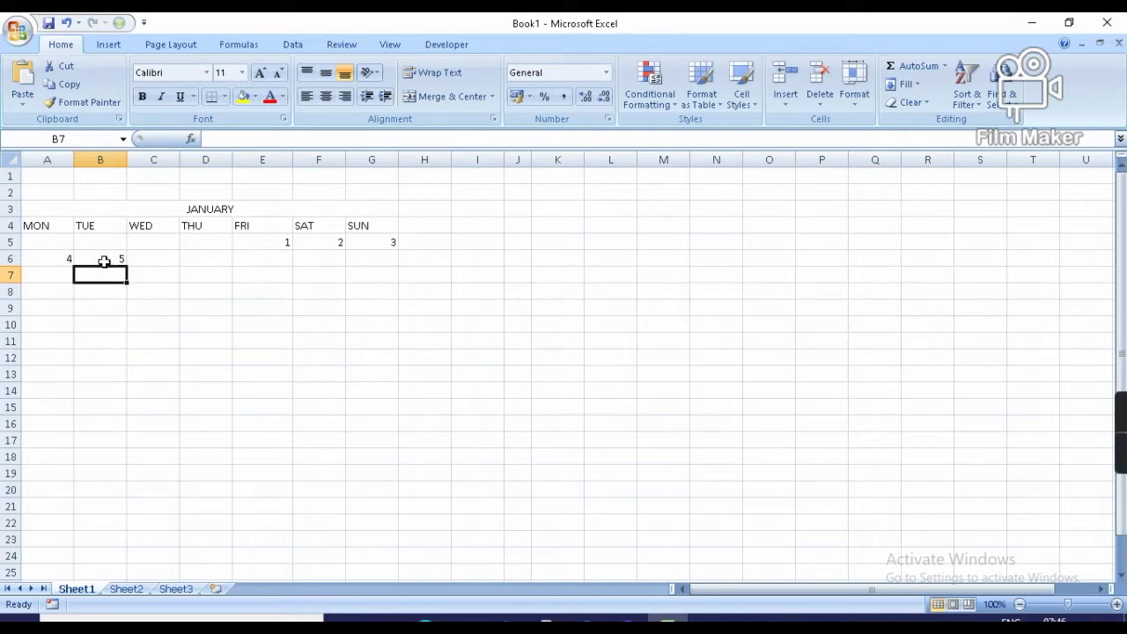
left_click(109, 258)
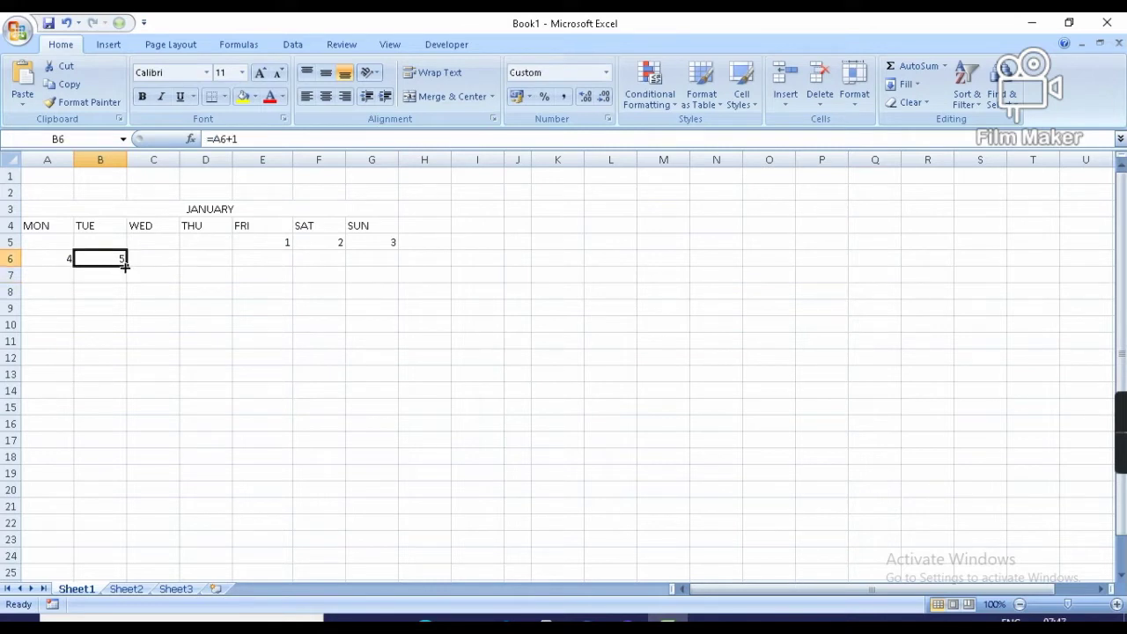
left_click_drag(125, 266, 386, 270)
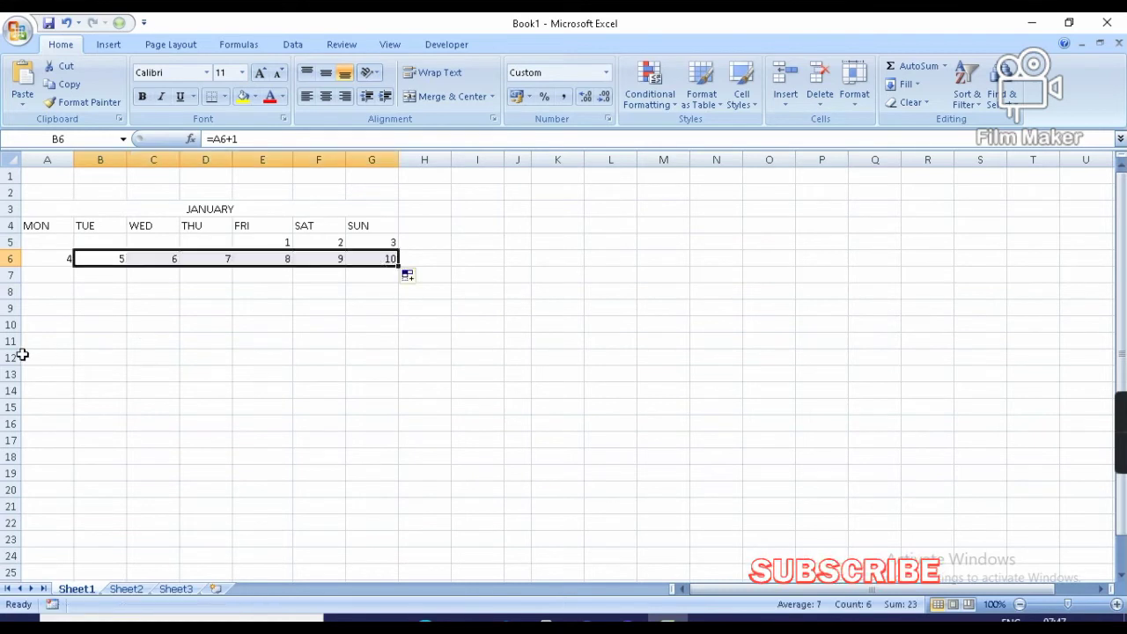
left_click(52, 260)
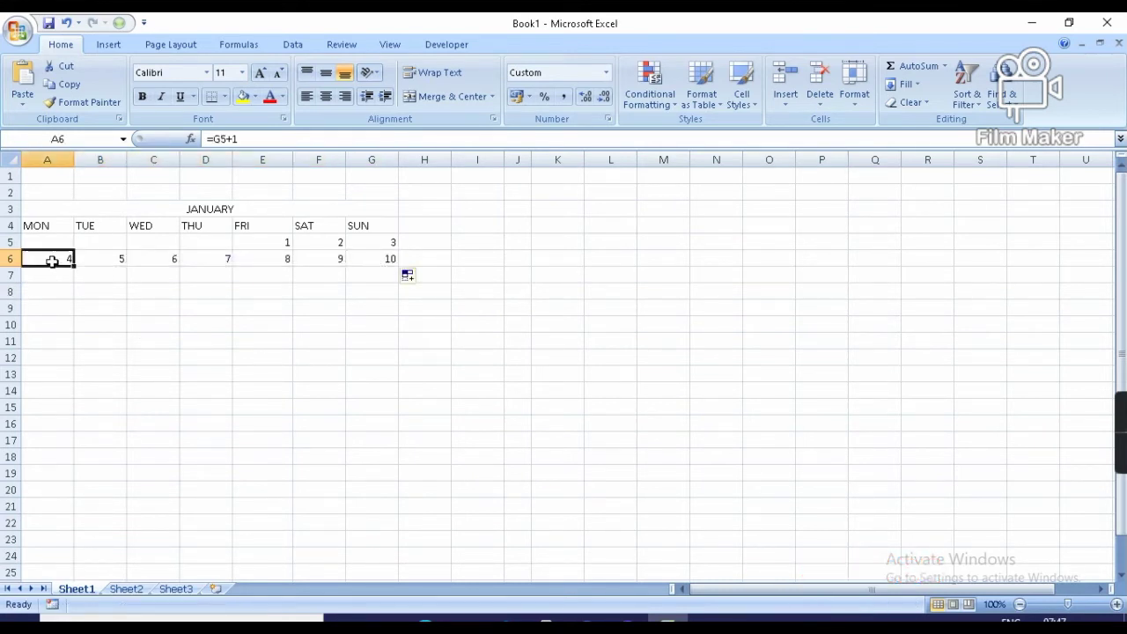
key("shift+Down")
key("shift+Right")
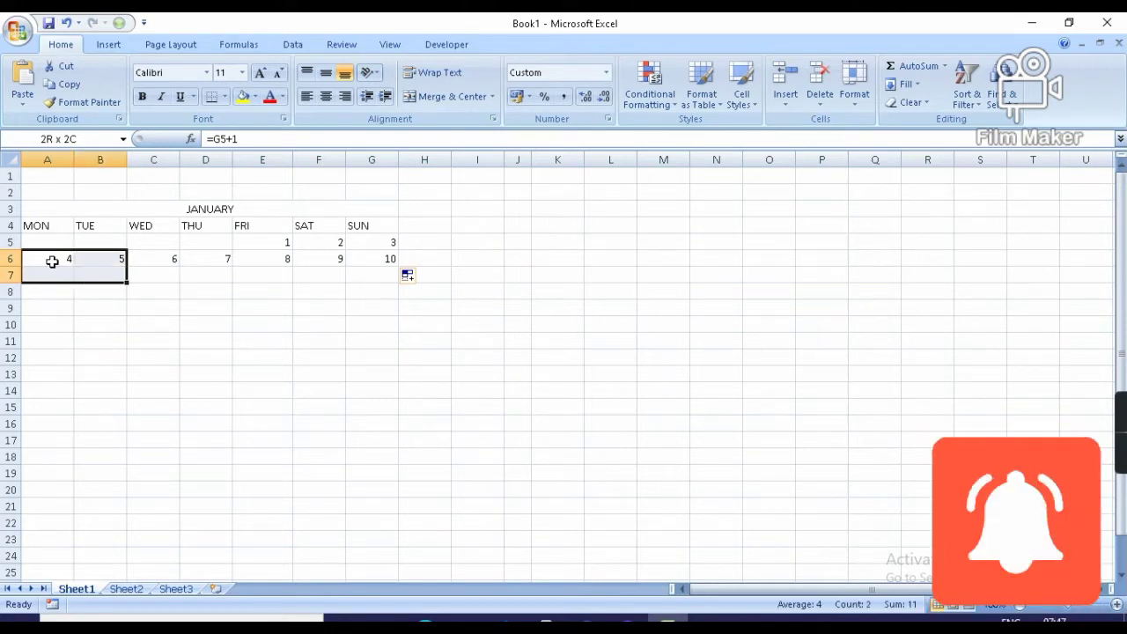
key("shift+Up")
key("shift+Right")
key("shift+Right")
key("shift+Right")
key("shift+Right")
key("shift+Right")
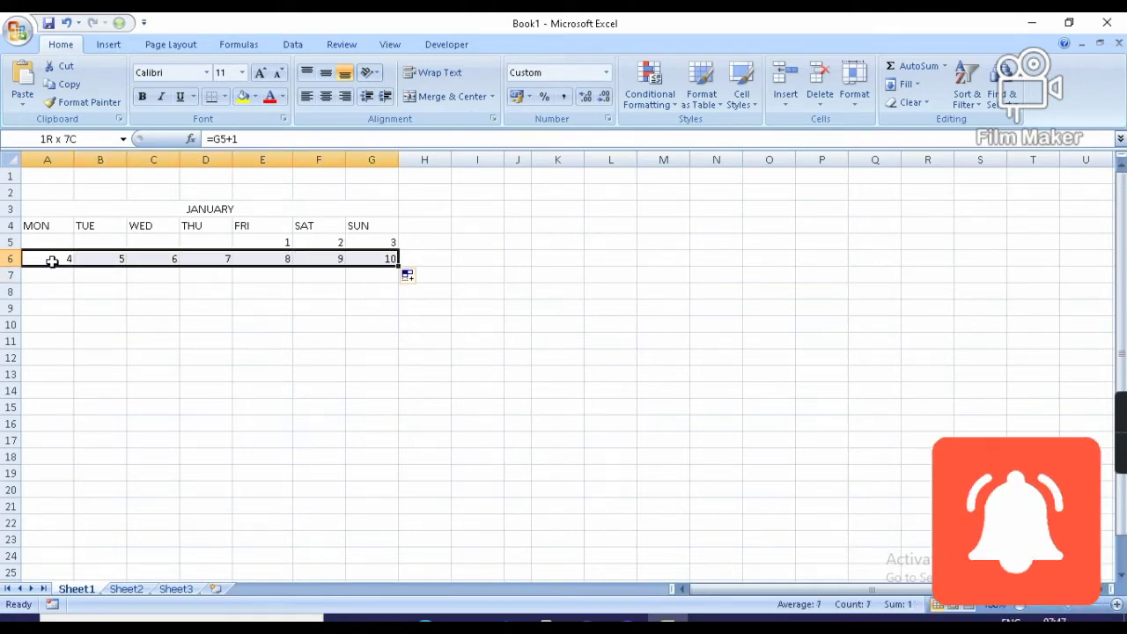
- Fill the week formulas down to row 10, then clear the overflow days in A10:G10
left_click_drag(399, 275, 394, 348)
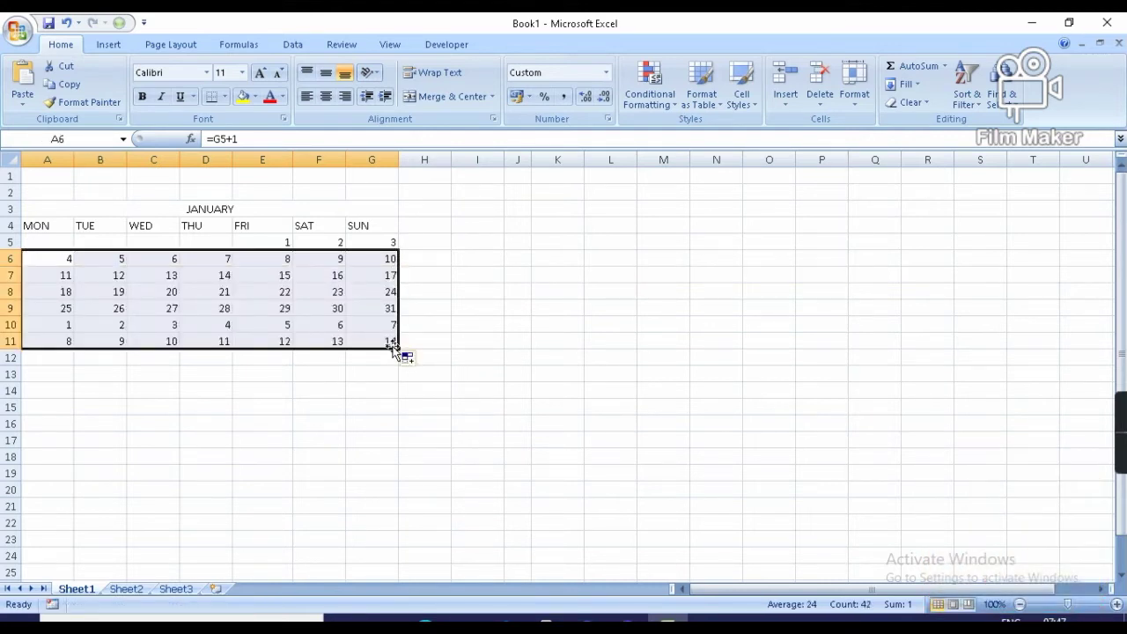
mouse_move(399, 347)
left_mouse_down()
mouse_move(401, 322)
mouse_move(399, 332)
left_mouse_up()
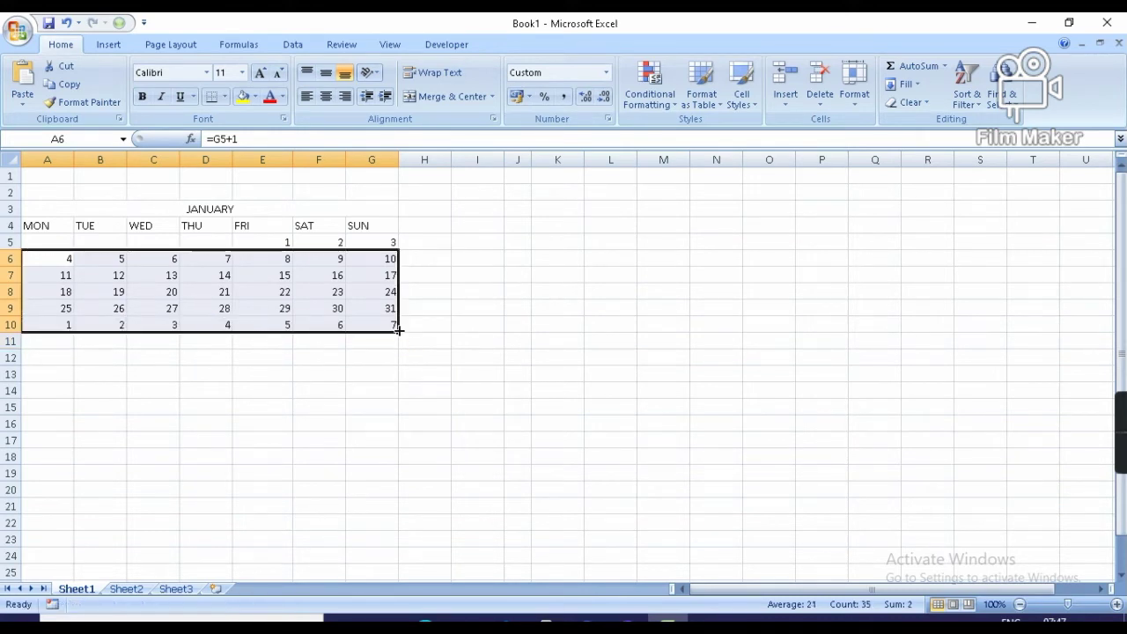
left_click(439, 359)
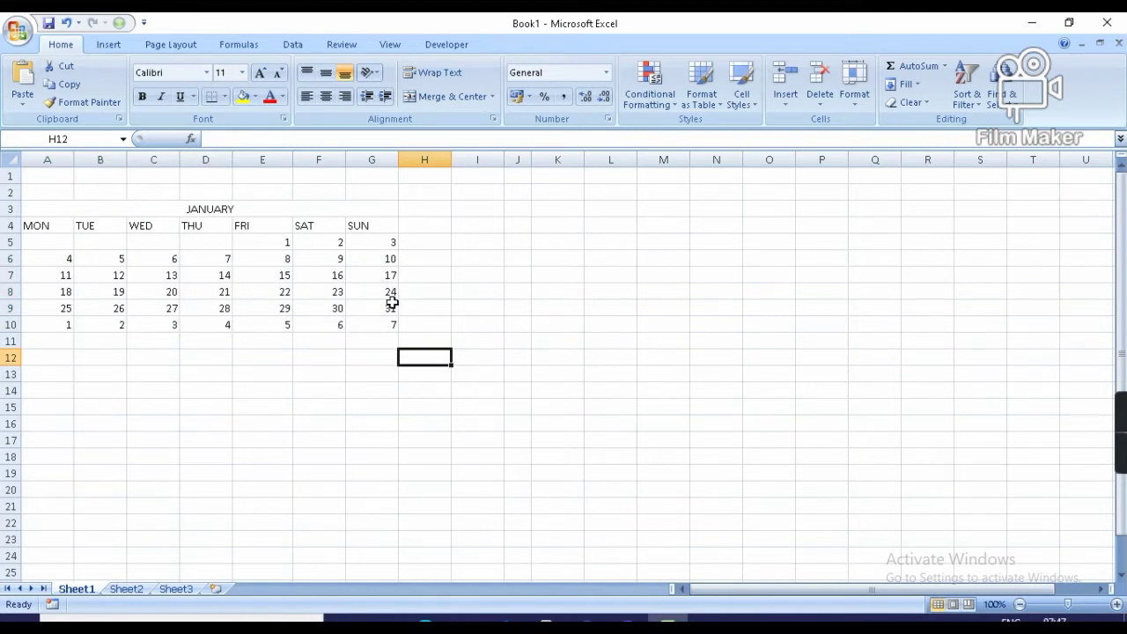
left_click(61, 328)
double_click(64, 331)
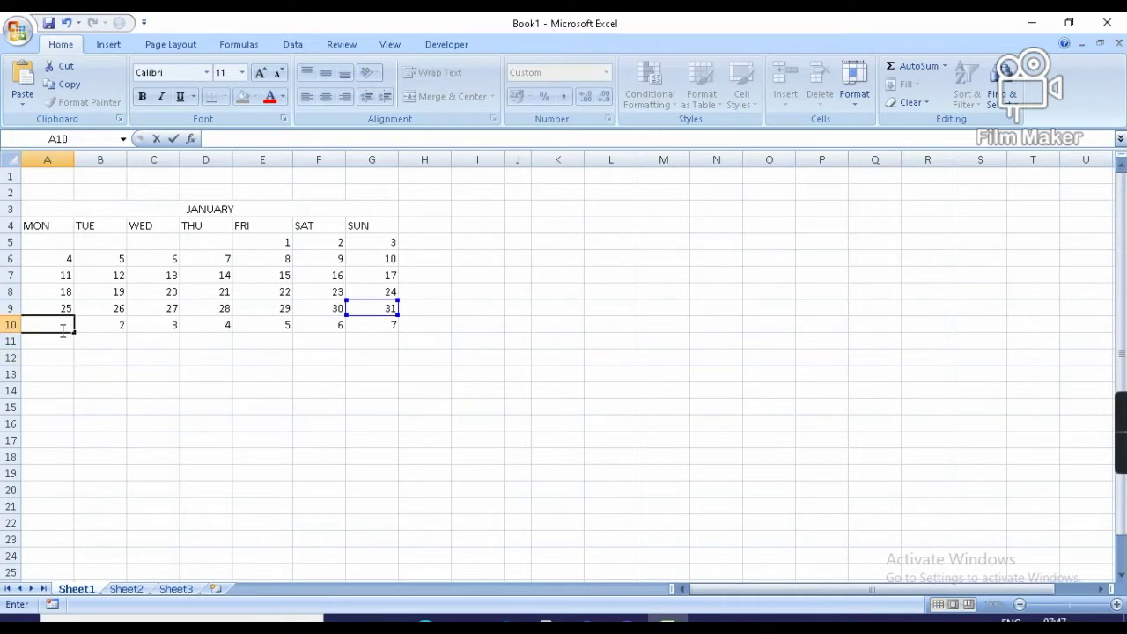
left_click(113, 330)
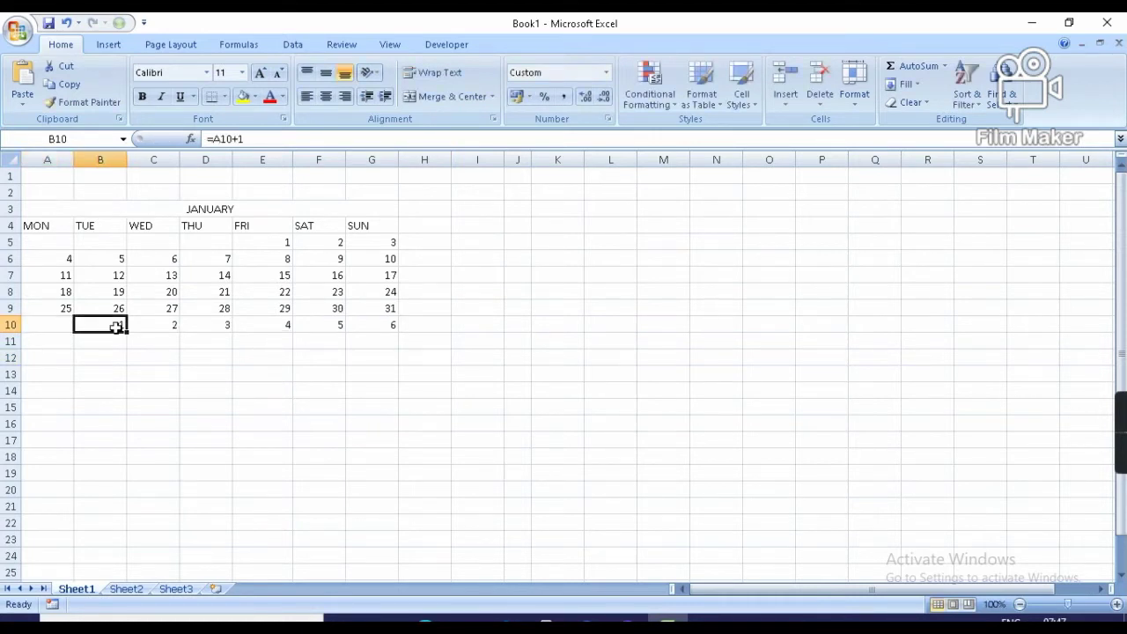
key("shift+Right")
key("shift+Right")
key("shift+Right")
key("shift+Right")
key("shift+Right")
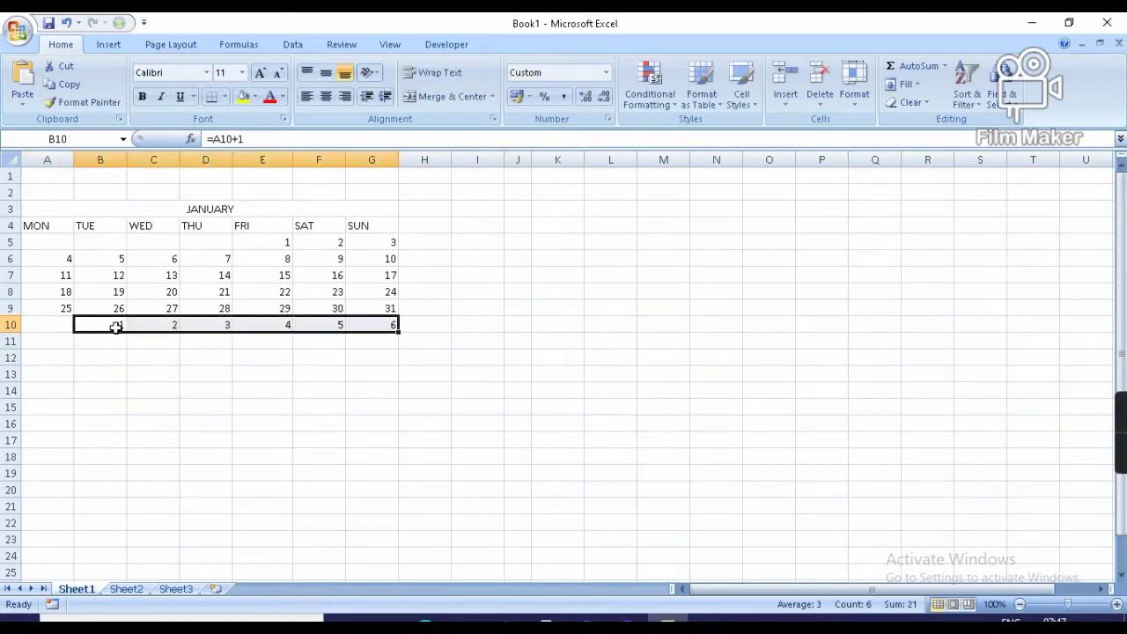
key("Delete")
left_click(183, 306)
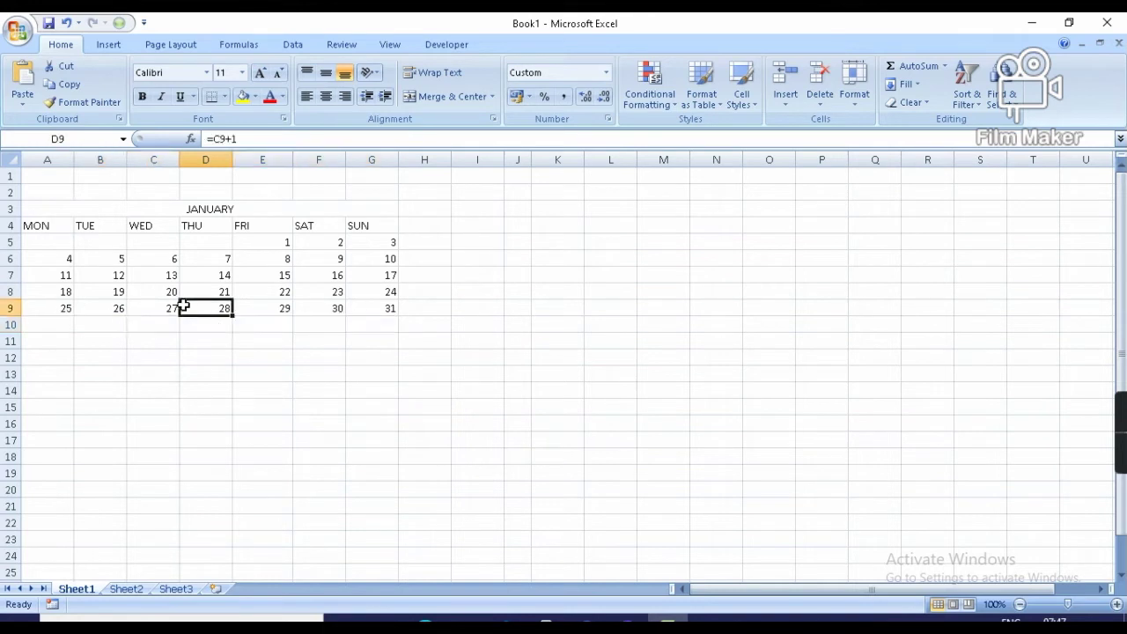
- Apply All Borders to the January block A3:G10
left_click(37, 210)
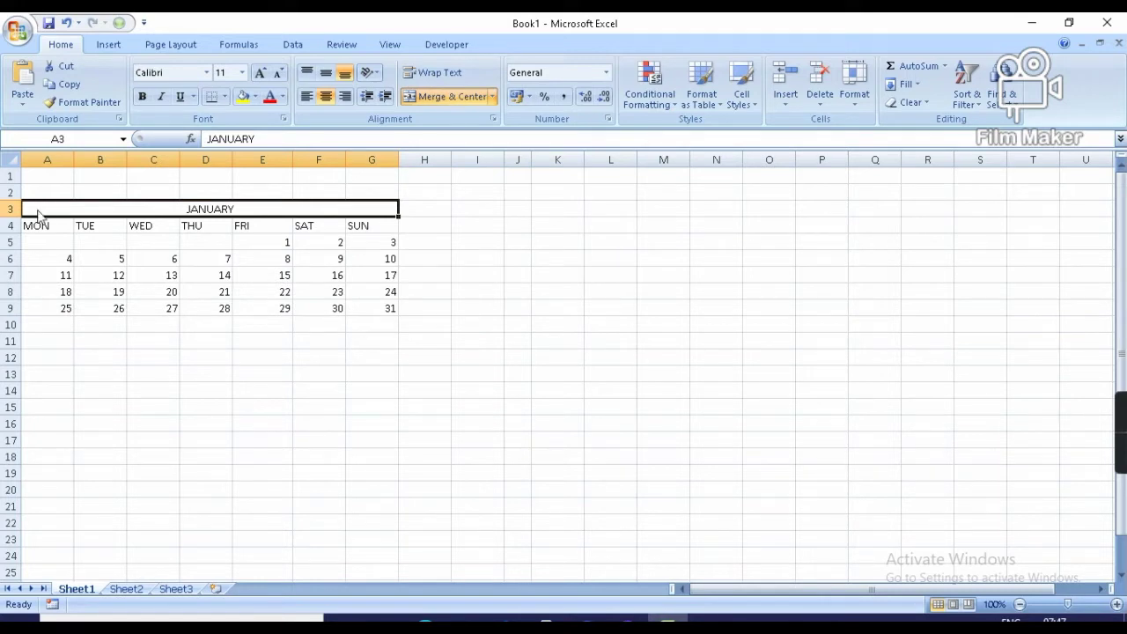
key("shift+Down")
key("shift+Down")
key("shift+Down")
key("shift+Down")
key("shift+Down")
key("shift+Down")
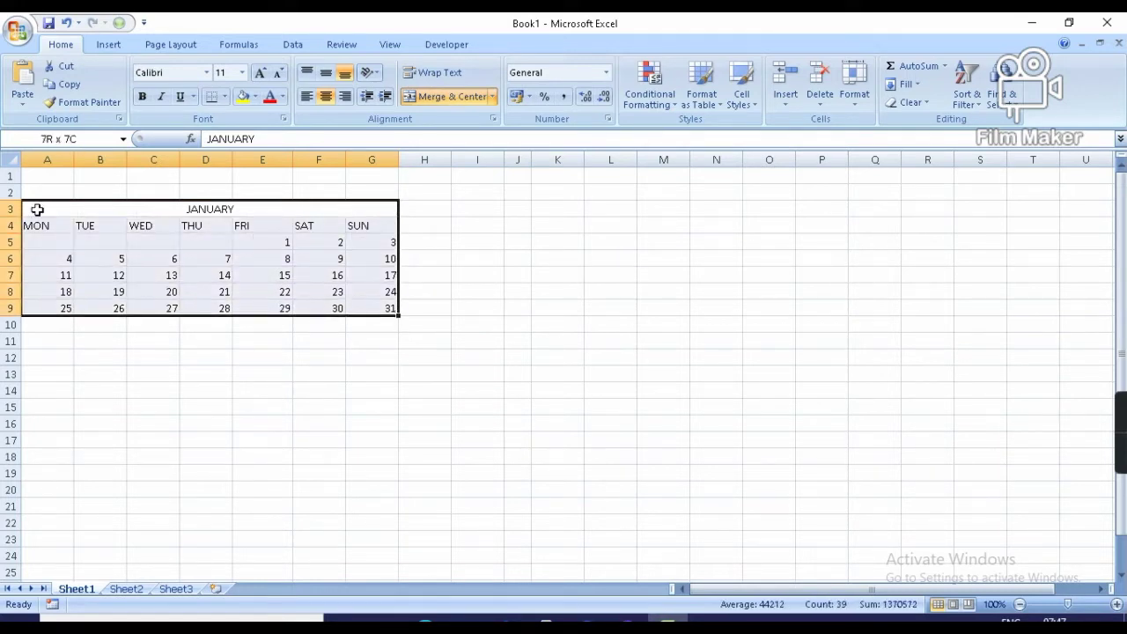
key("shift+Down")
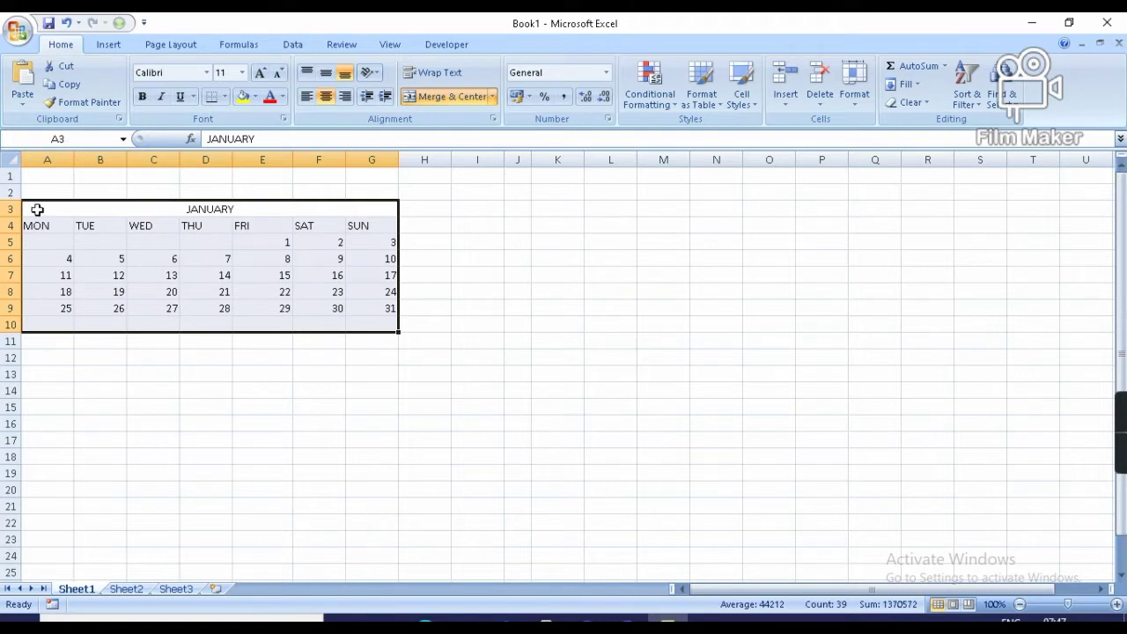
left_click(226, 96)
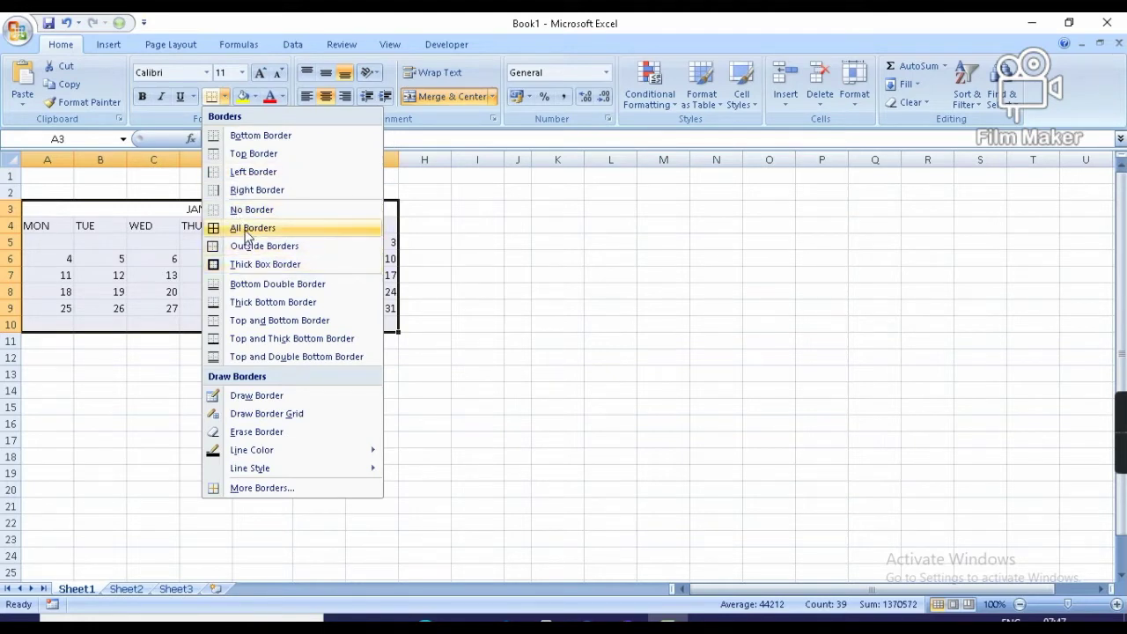
left_click(248, 230)
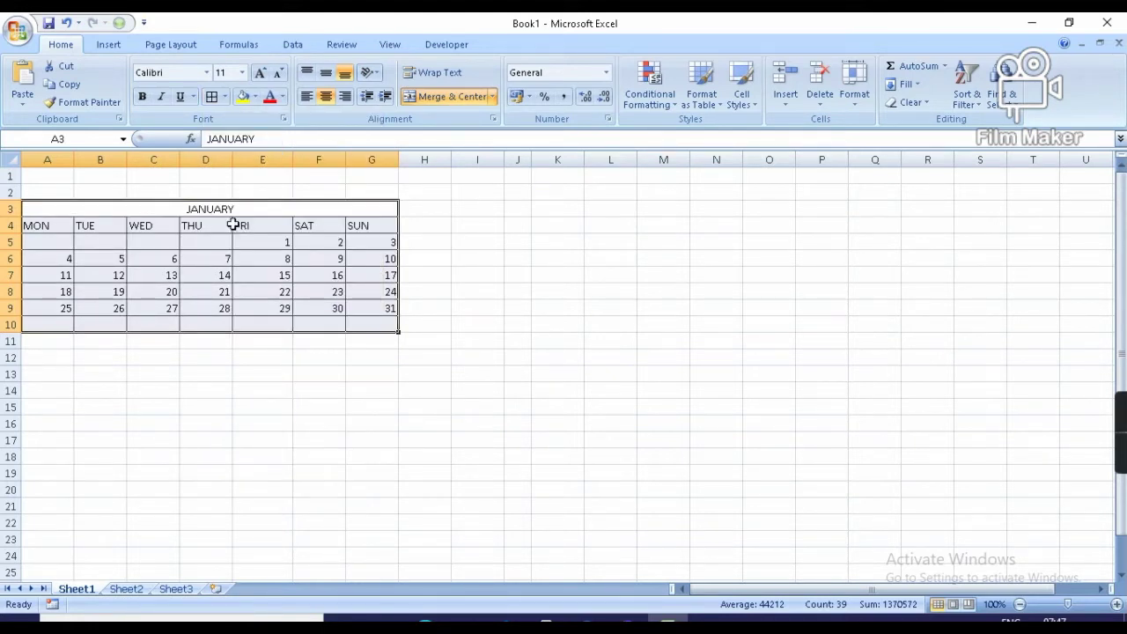
- Bold the A3:G10 calendar and try the alignment buttons, leaving the contents centred
left_click(142, 97)
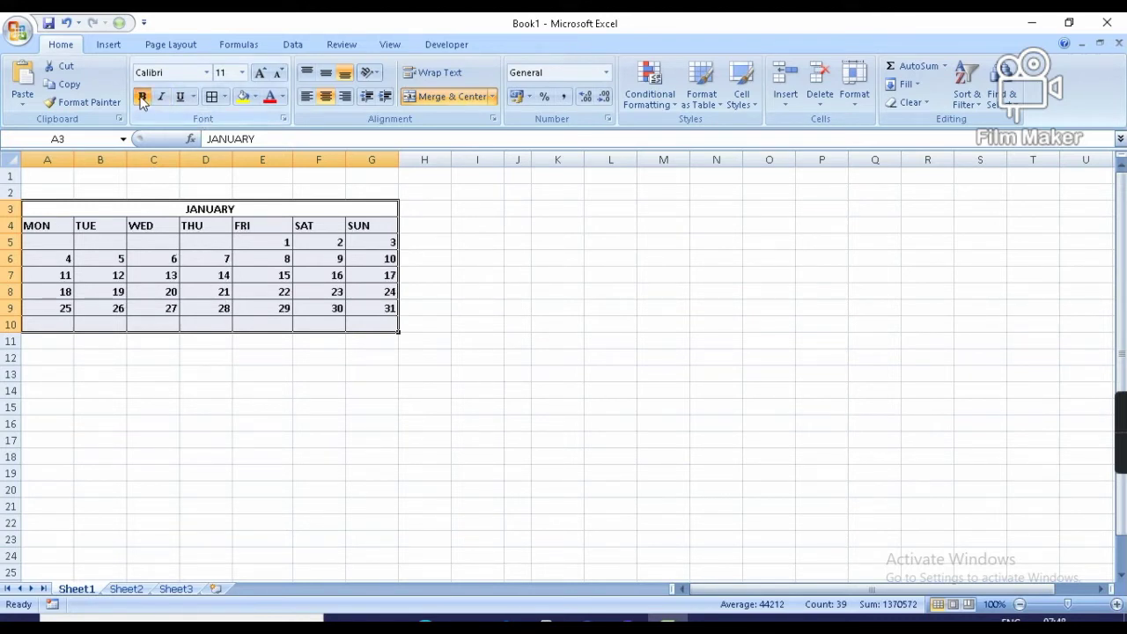
left_click(209, 381)
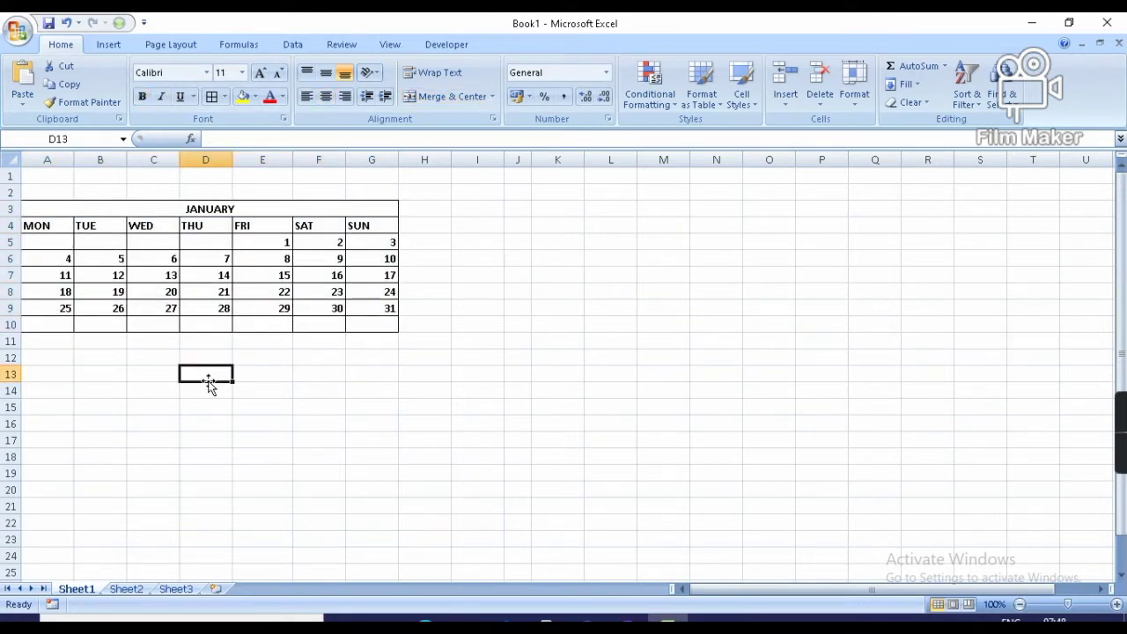
left_click(39, 208)
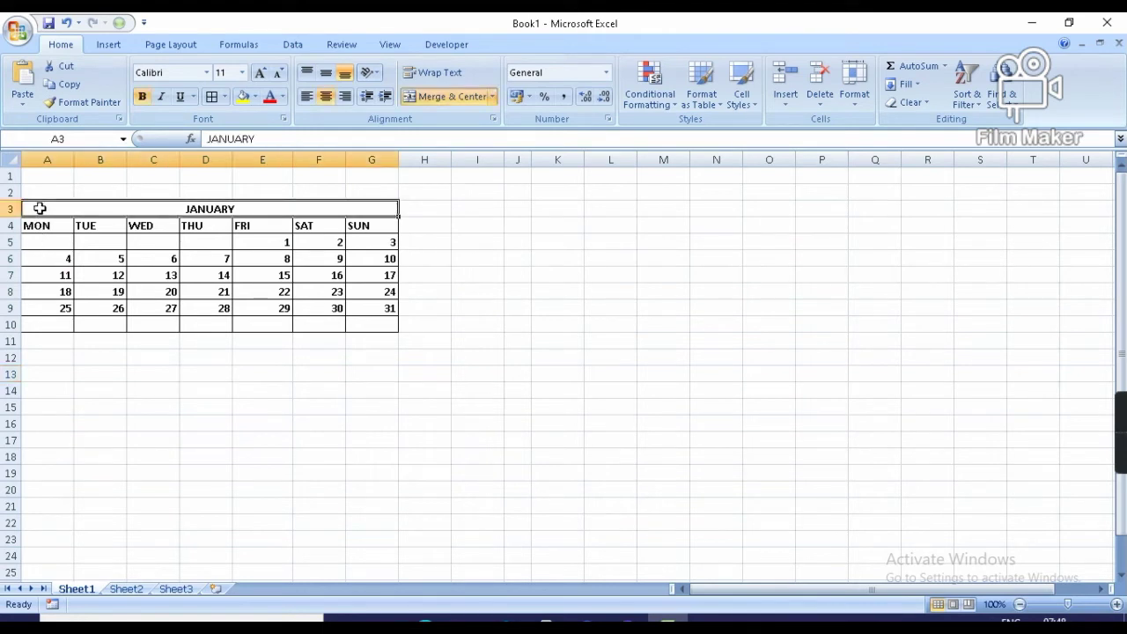
key("shift+Down")
key("shift+Down")
key("shift+Down")
key("shift+Down")
key("shift+Down")
key("shift+Down")
key("shift+Down")
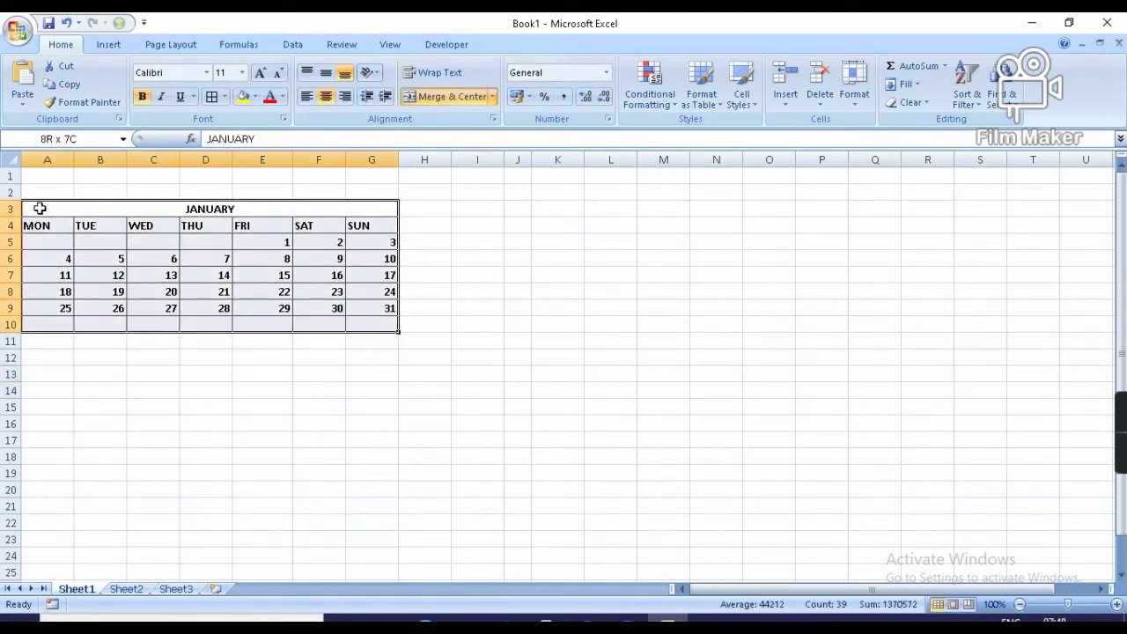
left_click(325, 75)
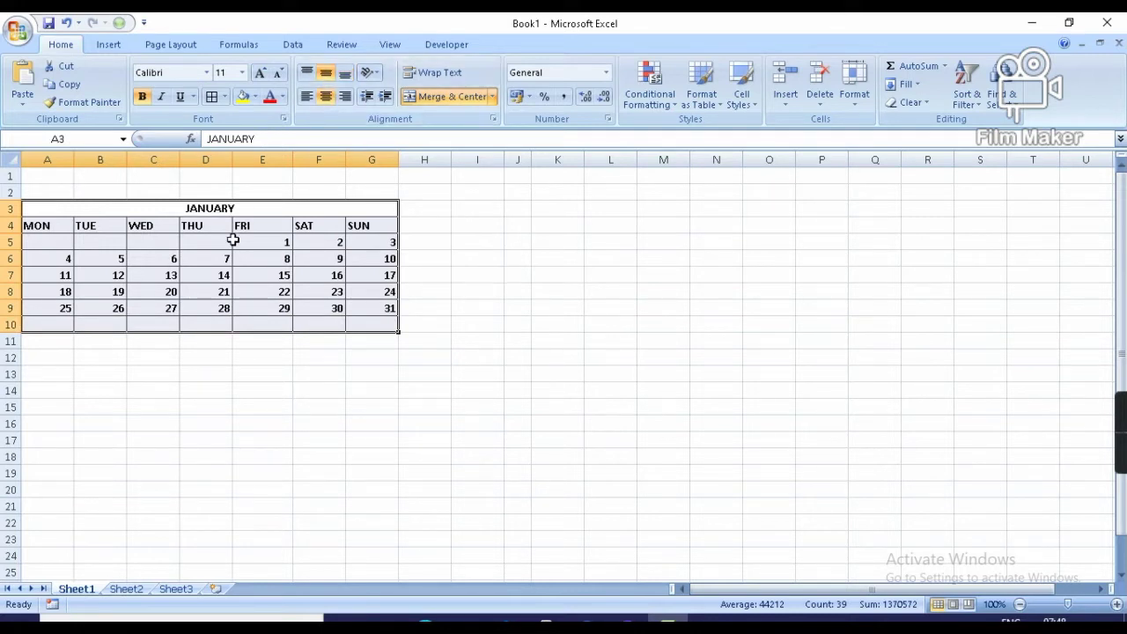
left_click(326, 97)
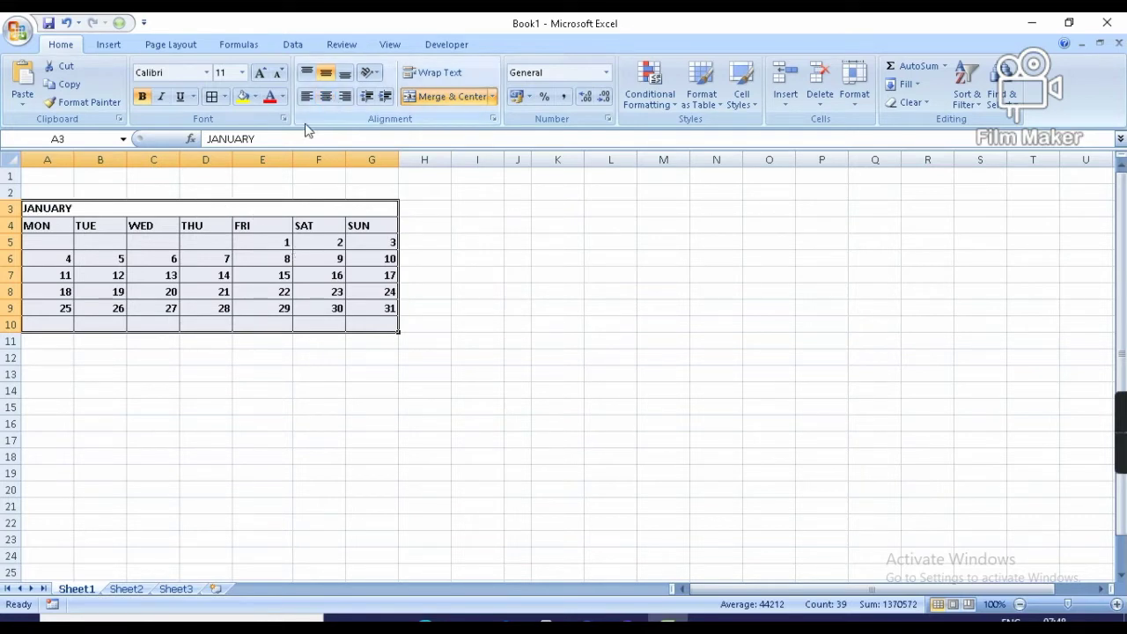
left_click(326, 96)
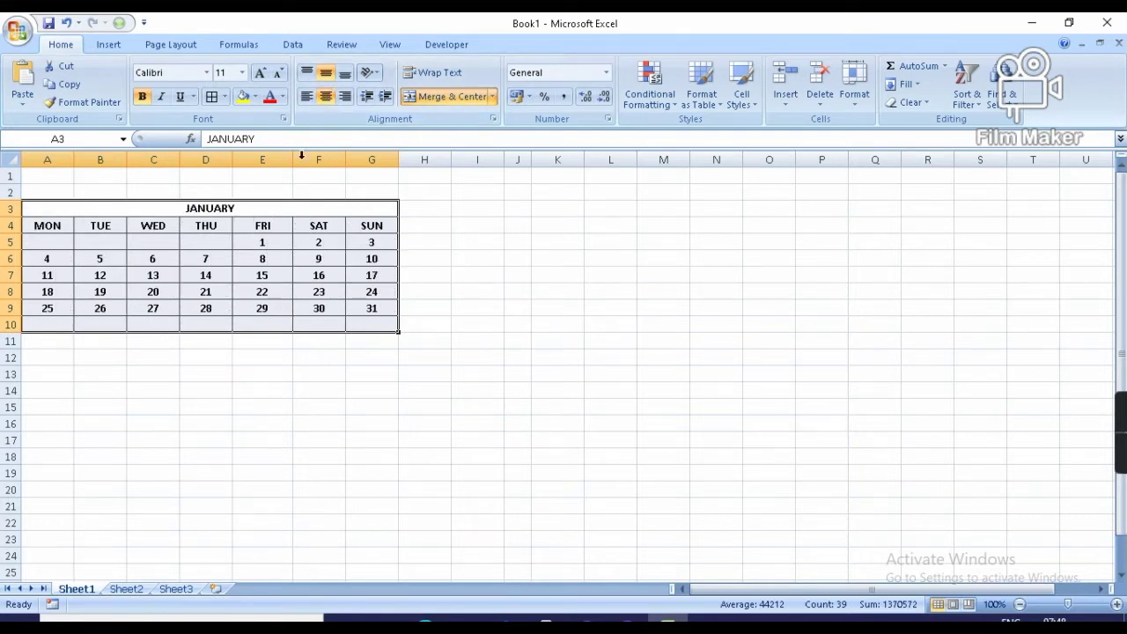
left_click(266, 377)
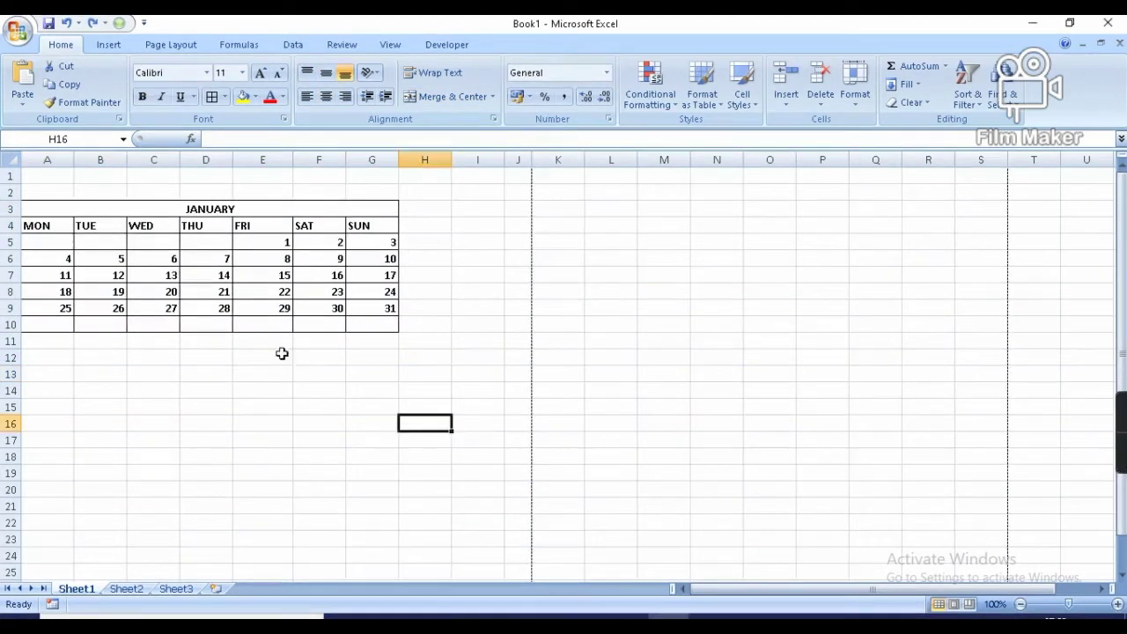
- Select columns A to H and shrink their width to about 4.00
left_click(46, 213)
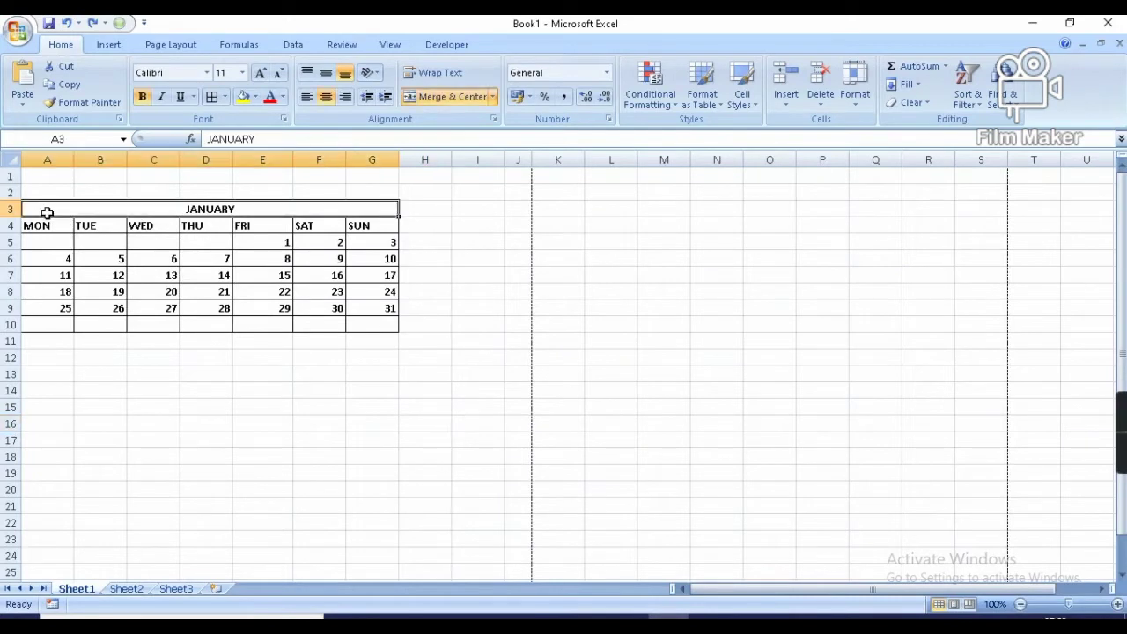
left_click(50, 160)
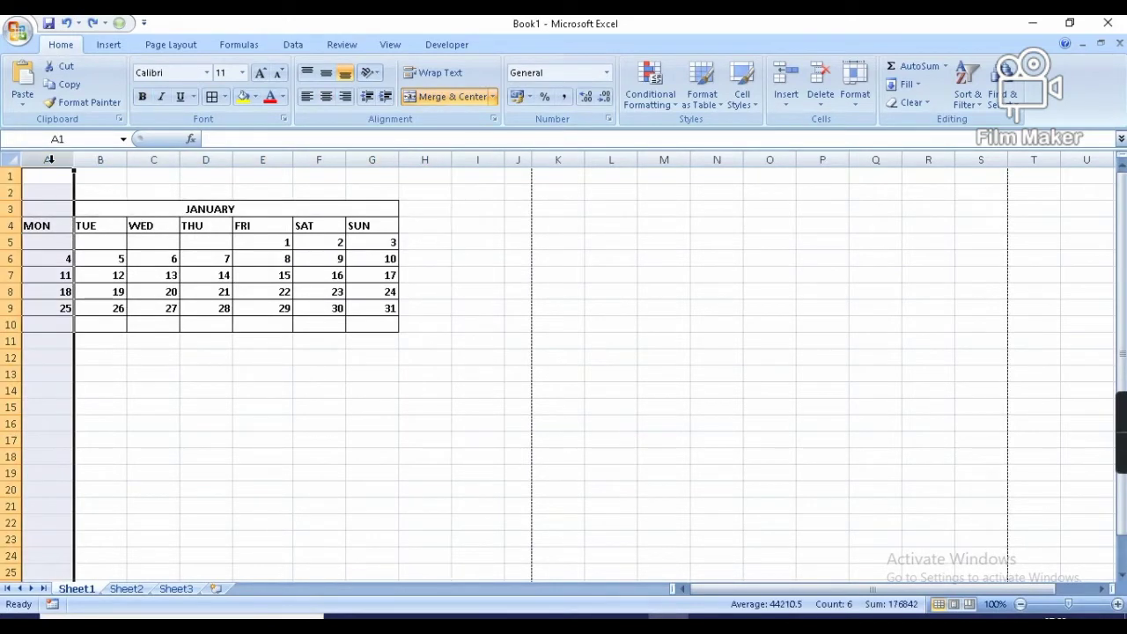
left_click_drag(50, 159, 445, 159)
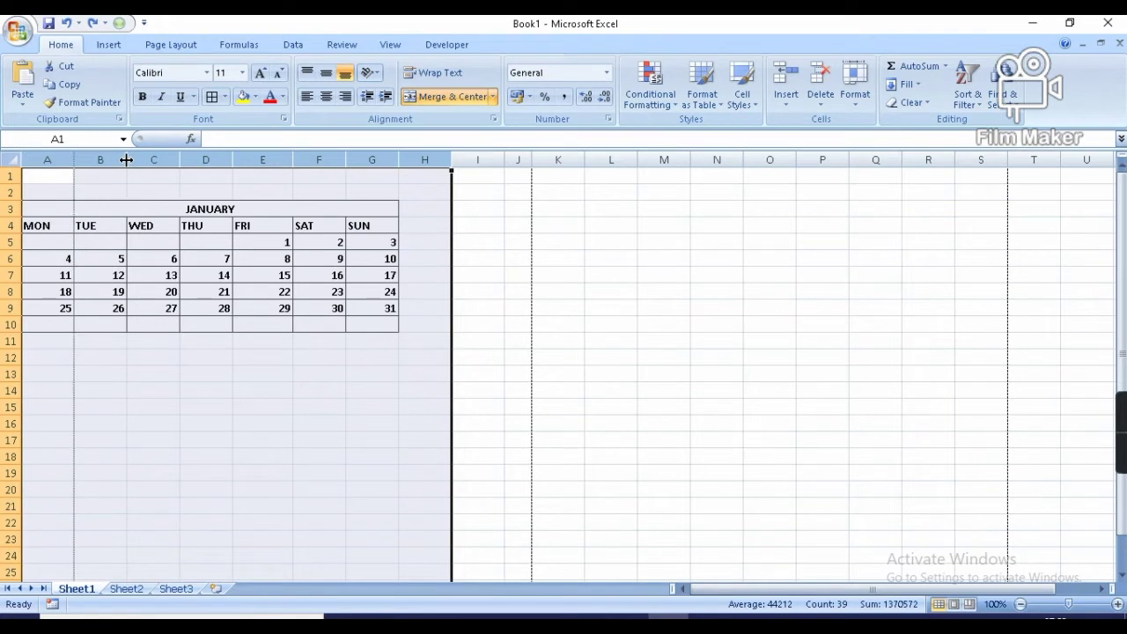
left_click_drag(126, 159, 101, 161)
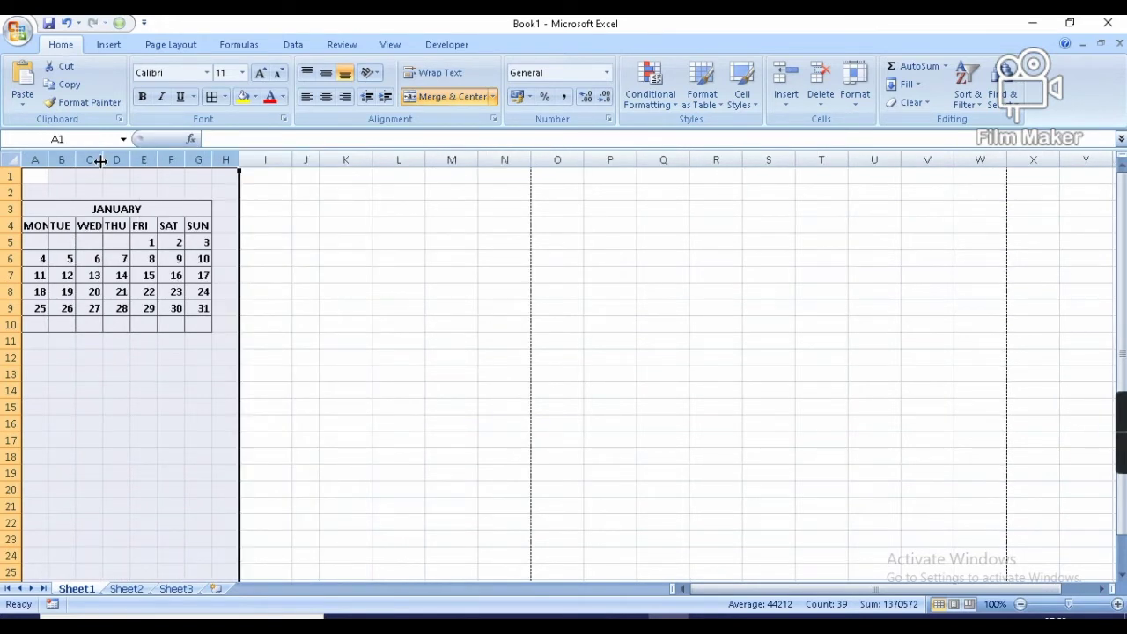
- Copy the A3:G10 January calendar and paste it at I3
left_click(205, 385)
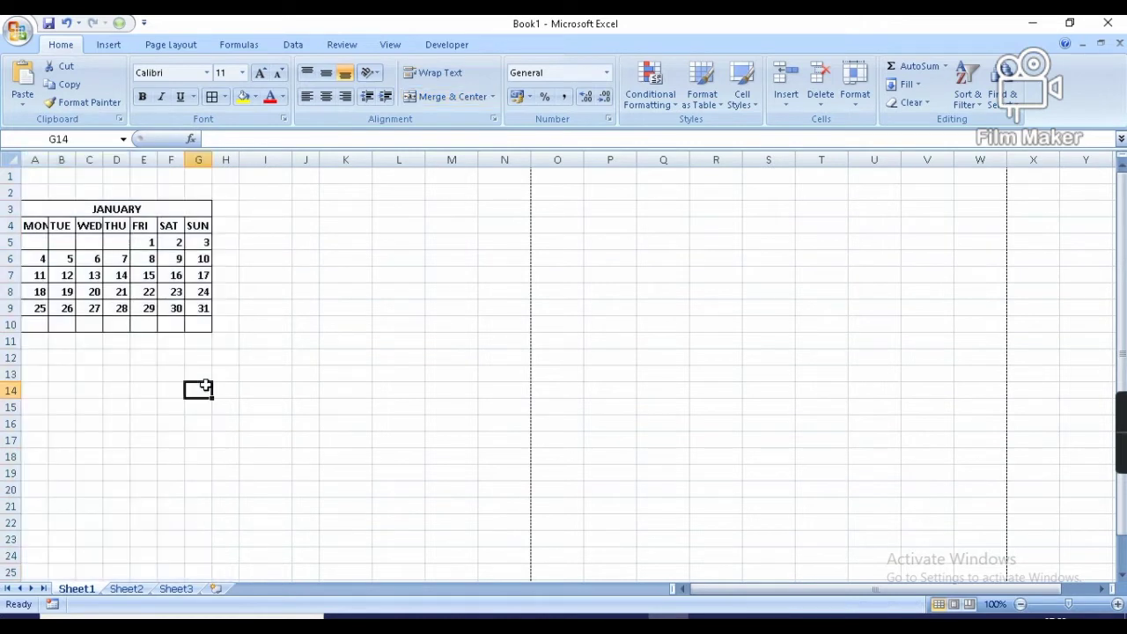
left_click(66, 209)
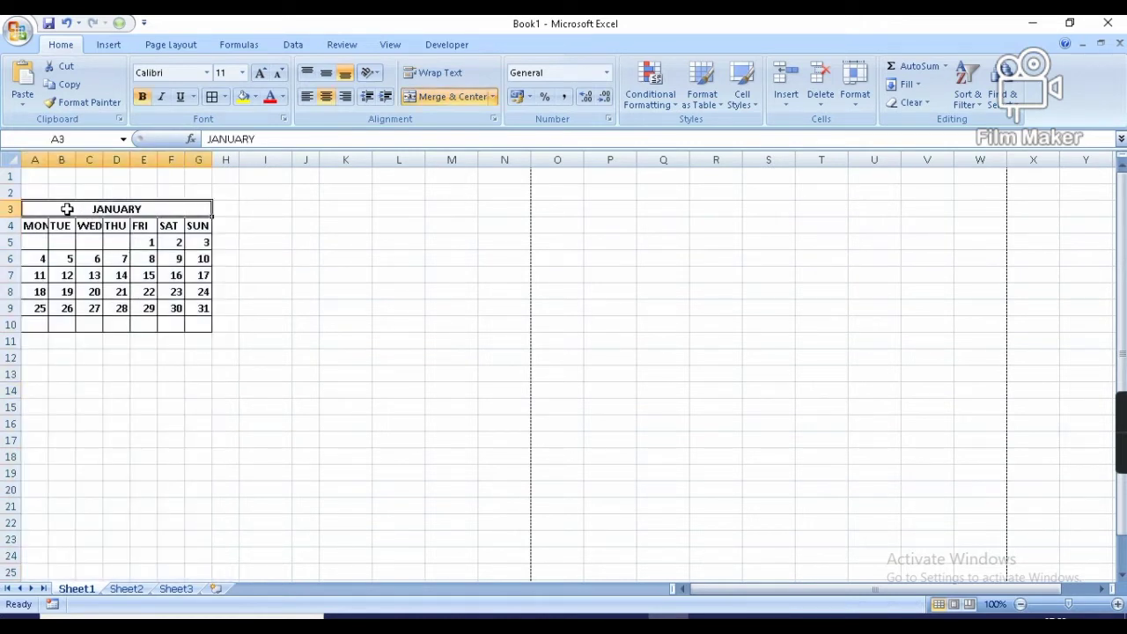
key("shift+Down")
key("shift+Down")
key("shift+Down")
key("shift+Down")
key("shift+Down")
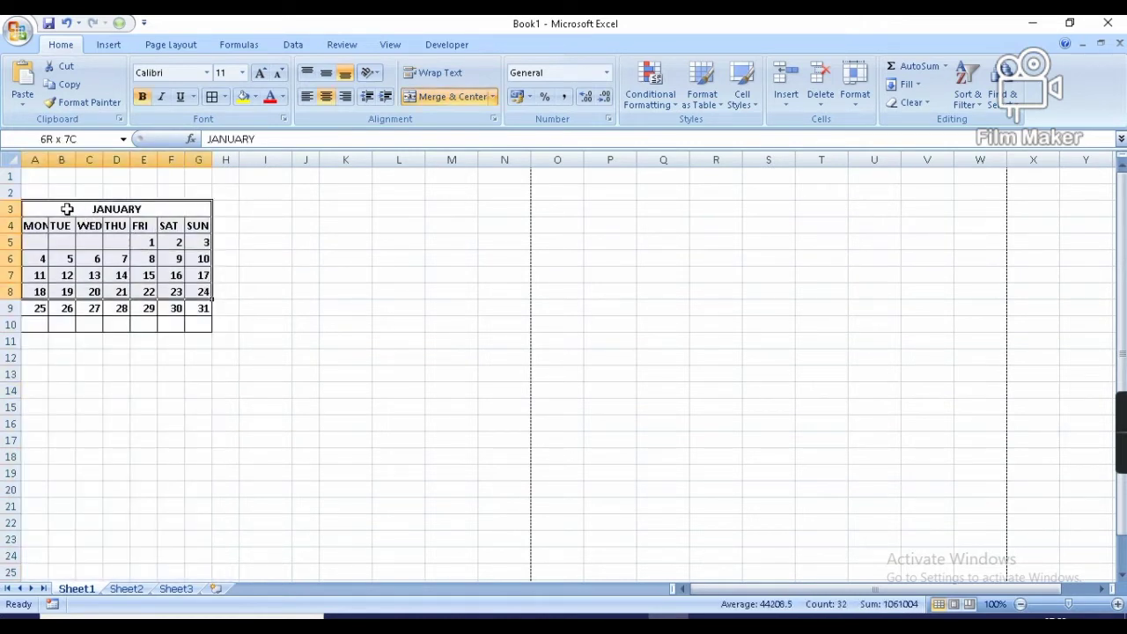
key("shift+Down")
key("shift+Down")
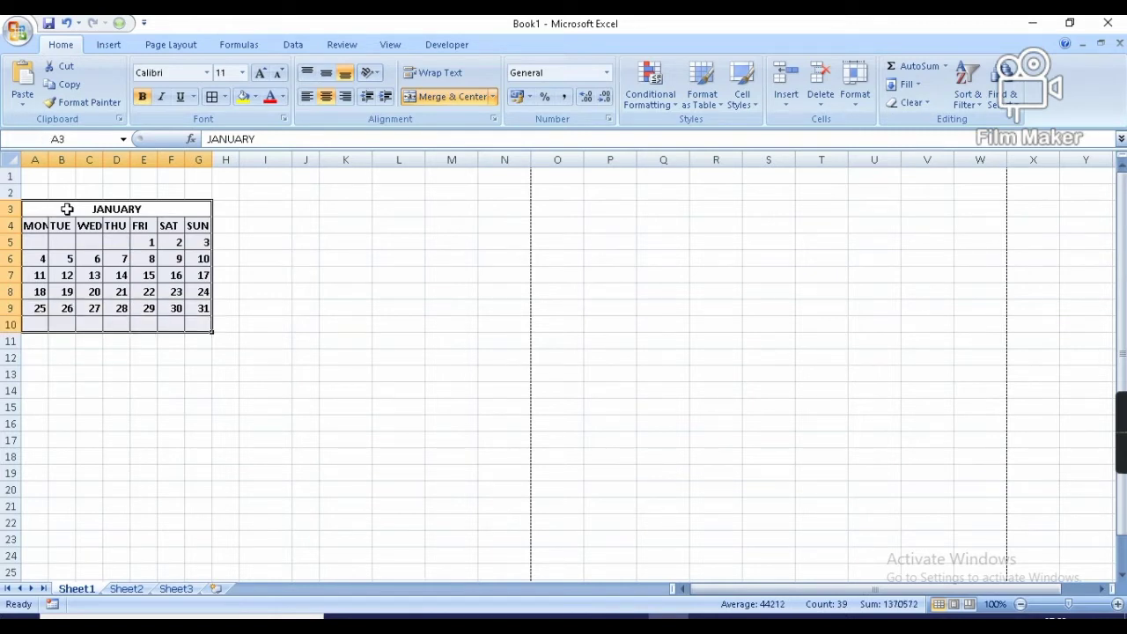
key("ctrl+c")
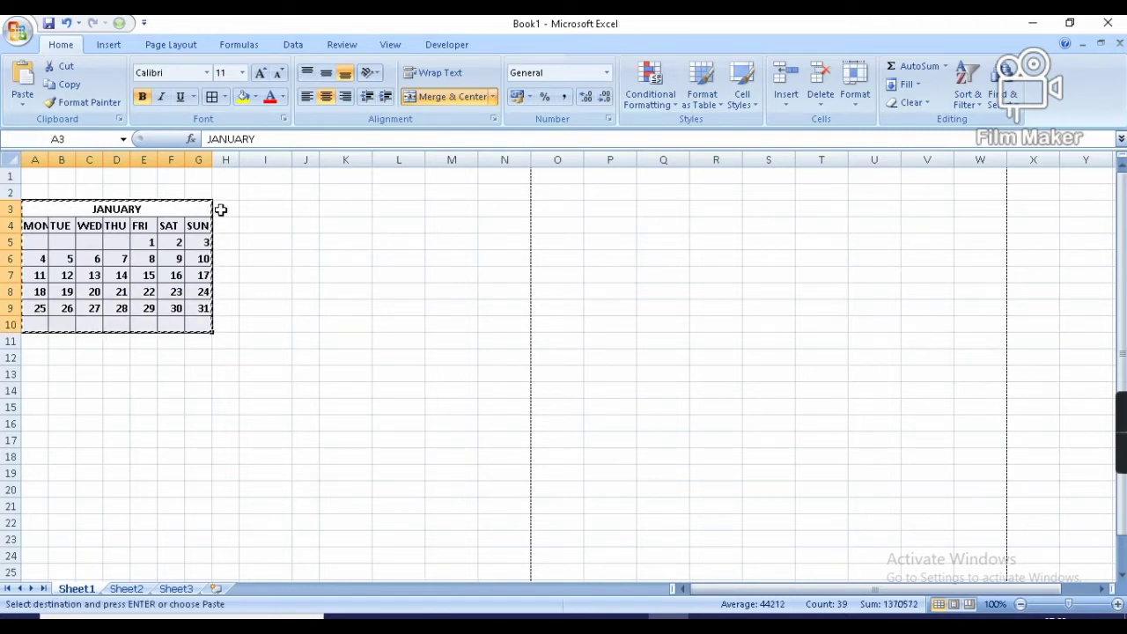
left_click(279, 208)
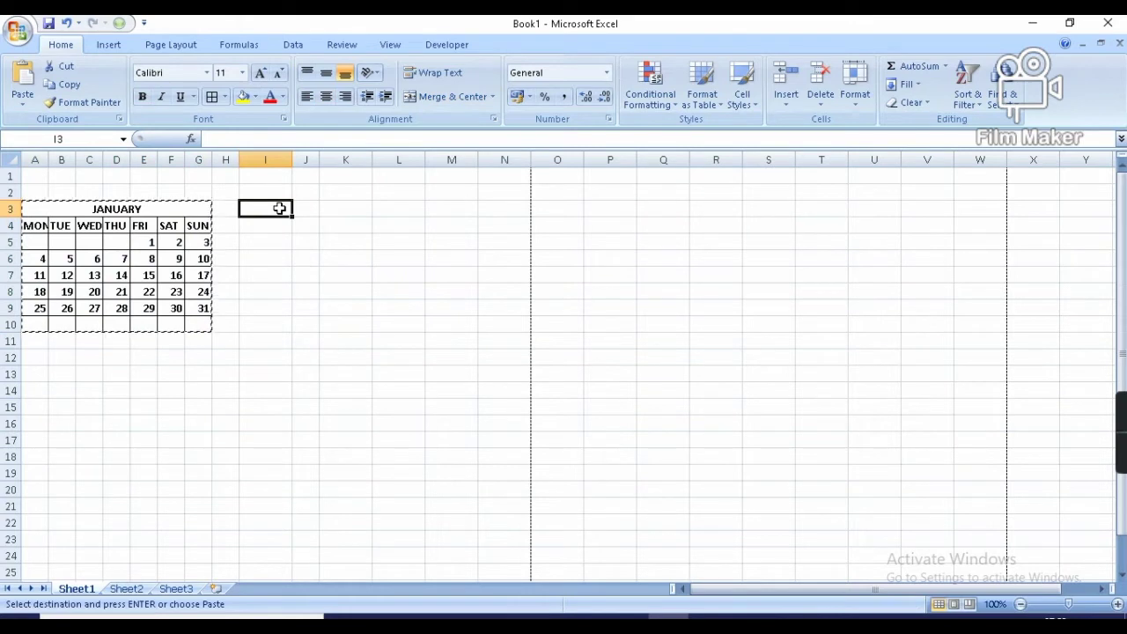
key("ctrl+v")
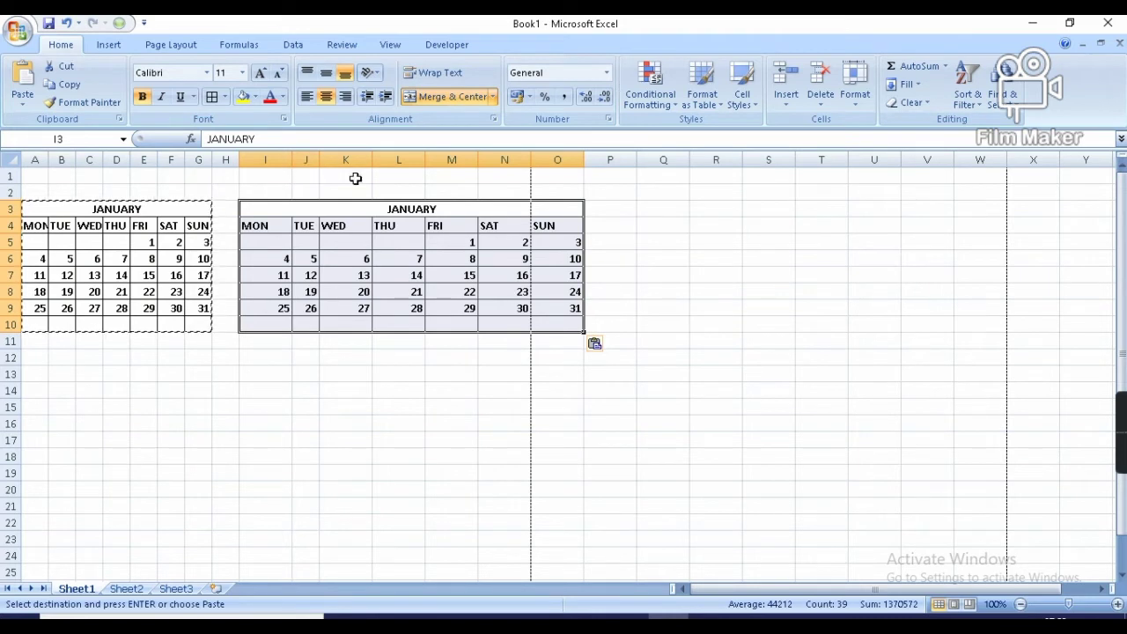
left_click(340, 185)
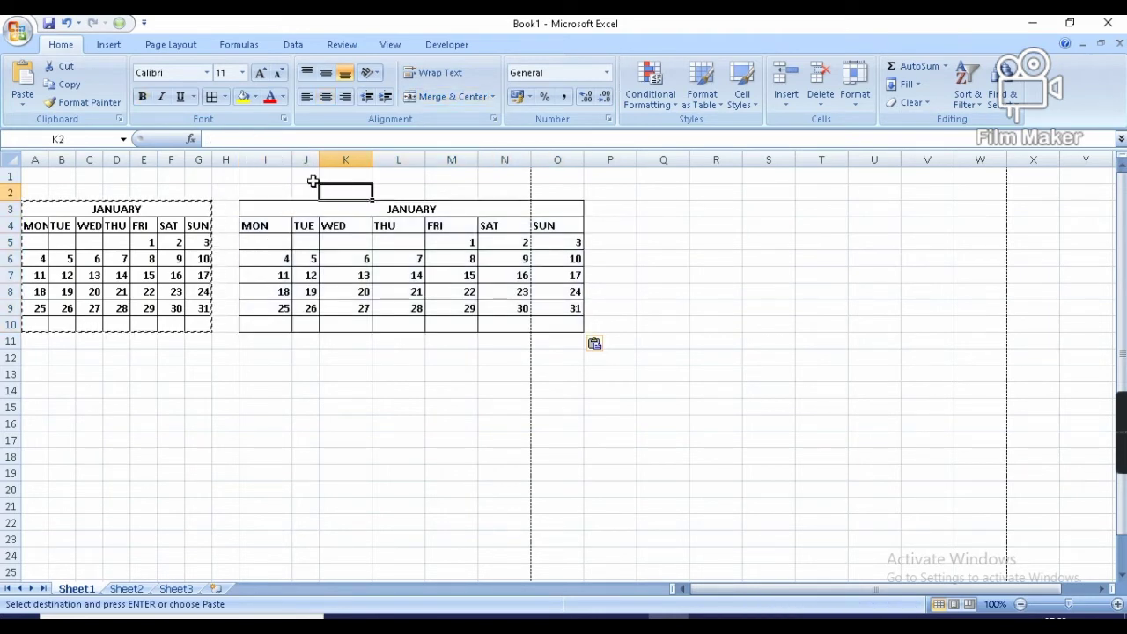
- Narrow the copied calendar's columns I to O to match the first calendar's width
left_click(262, 159)
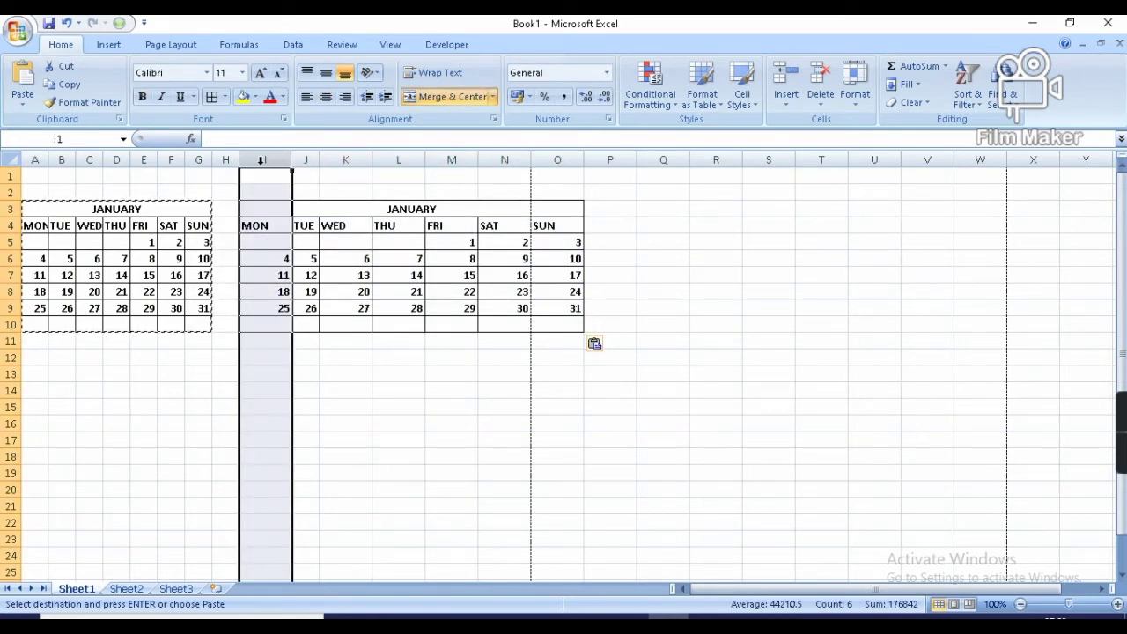
mouse_move(262, 160)
left_mouse_down()
mouse_move(699, 159)
mouse_move(564, 160)
left_mouse_up()
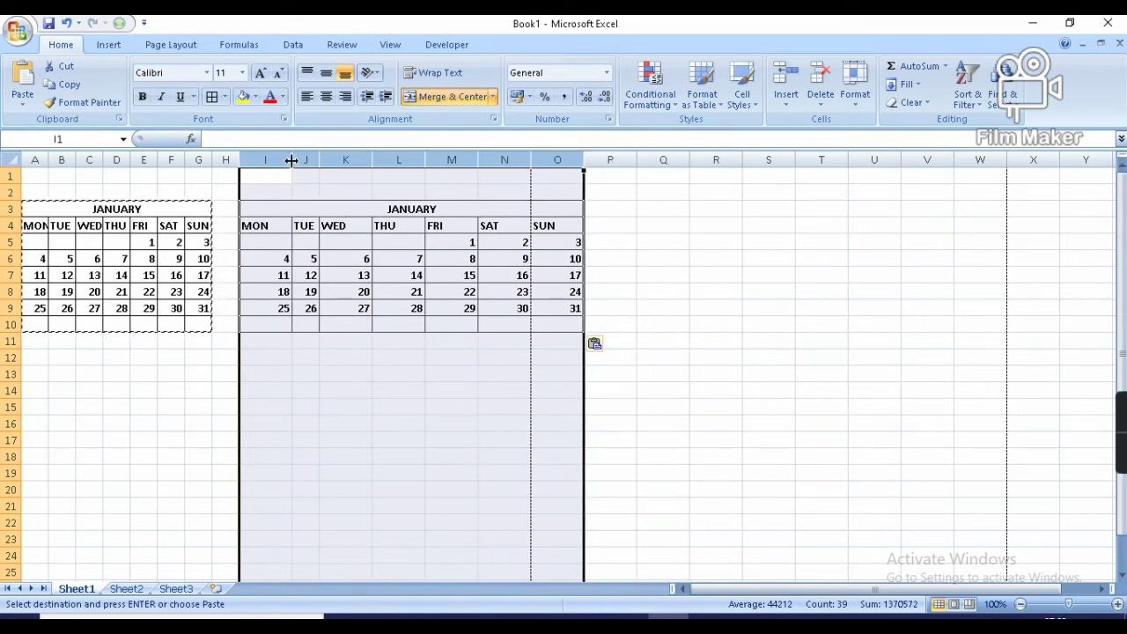
left_click_drag(293, 159, 272, 160)
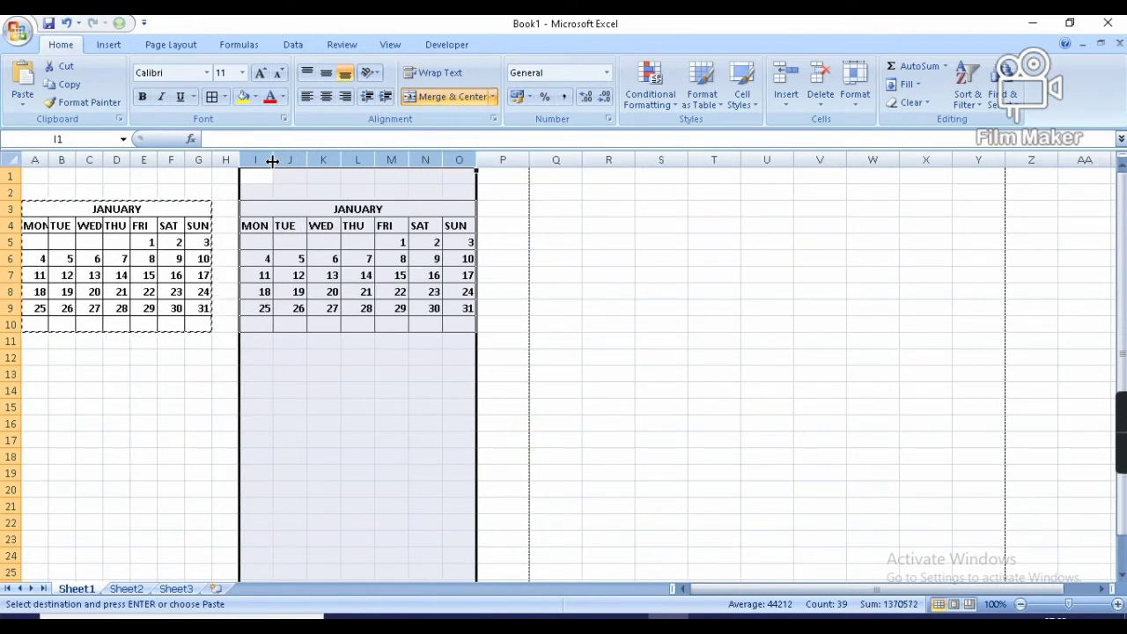
left_click(294, 372)
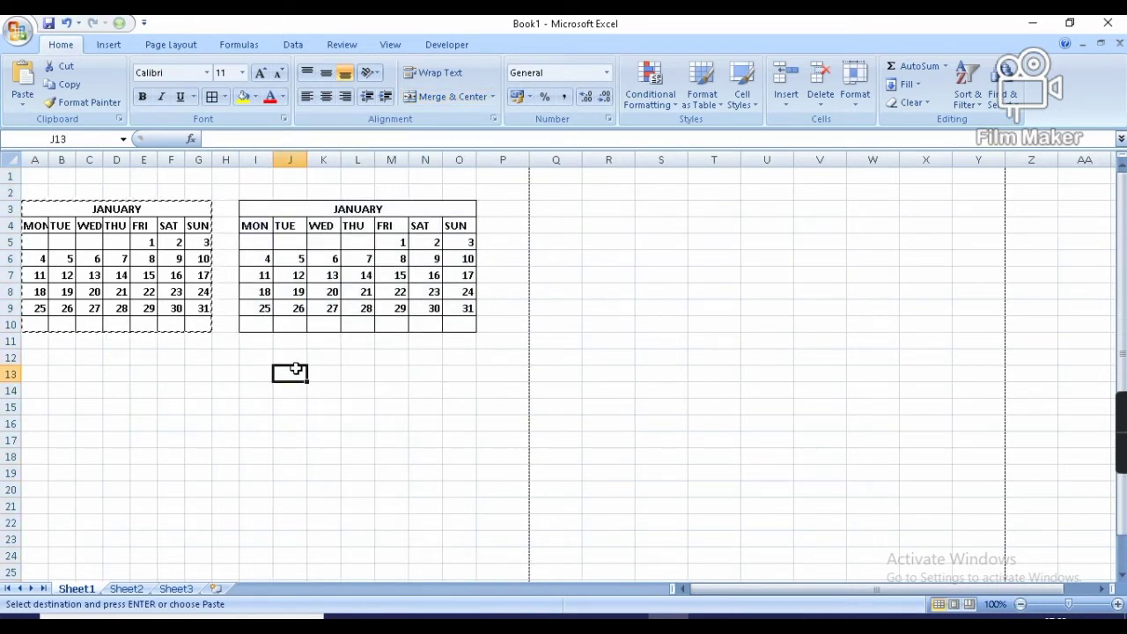
- Retitle the copied calendar in I3 as FEBRUARY
left_click(370, 209)
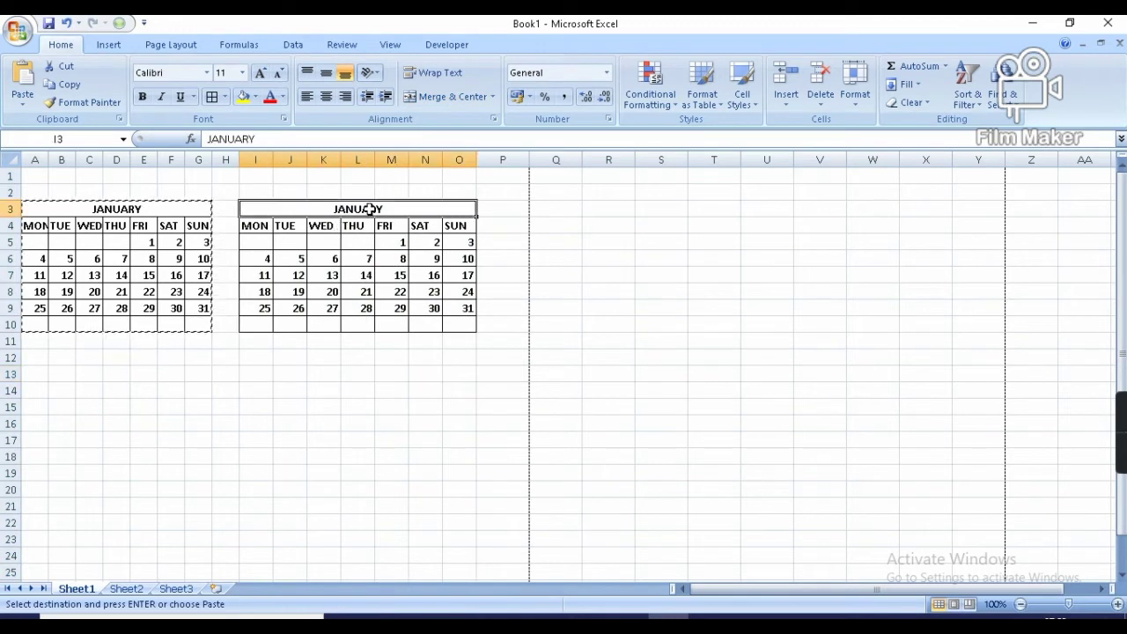
type("f")
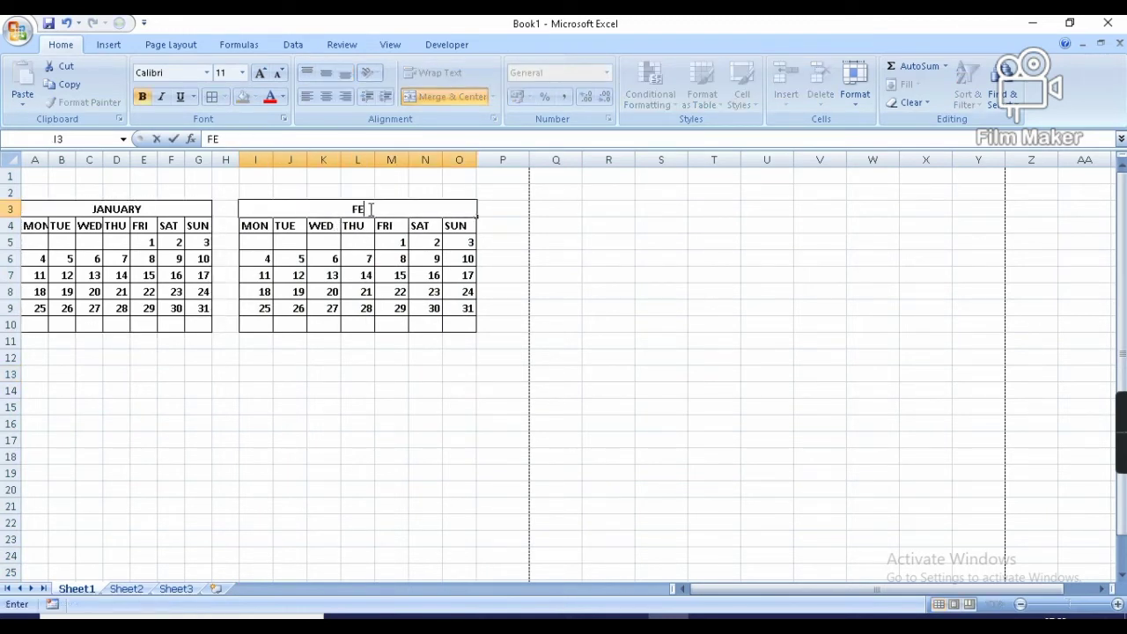
type("BRUAR")
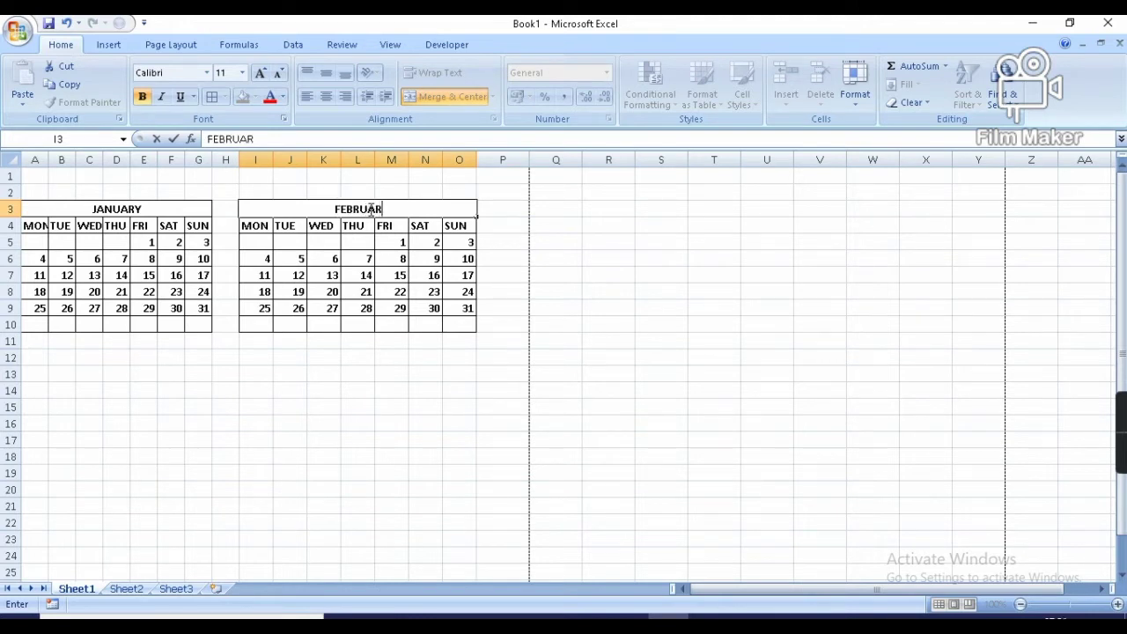
type("Y")
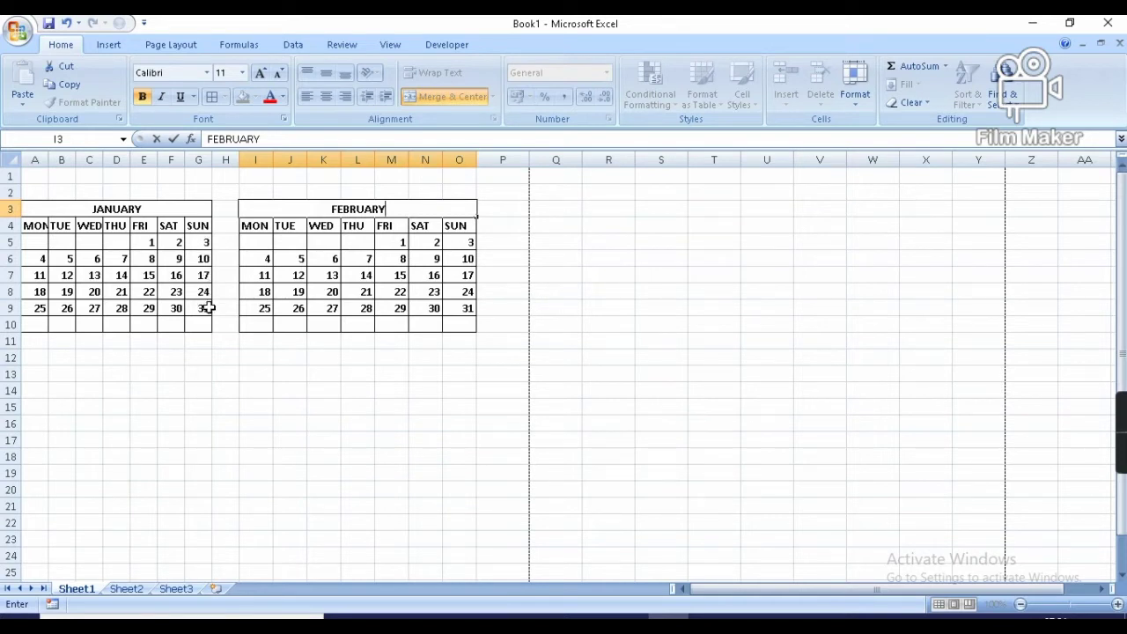
left_click(256, 392)
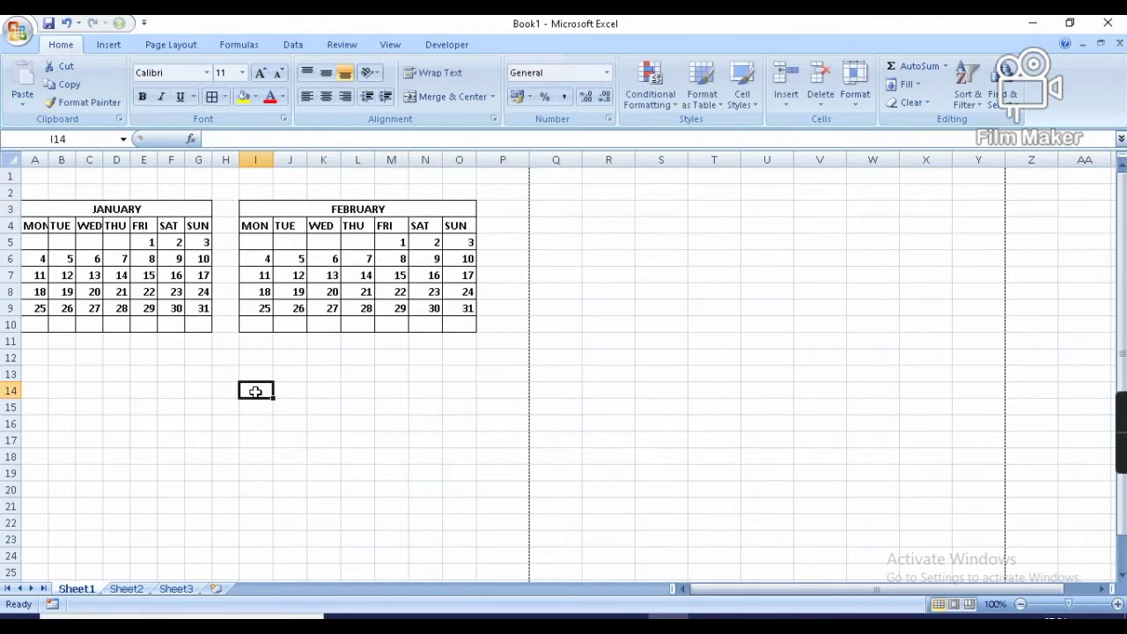
- Link February's first week with I5 =G9+1 and J5 =I5+1, filled across to O5
left_click(256, 243)
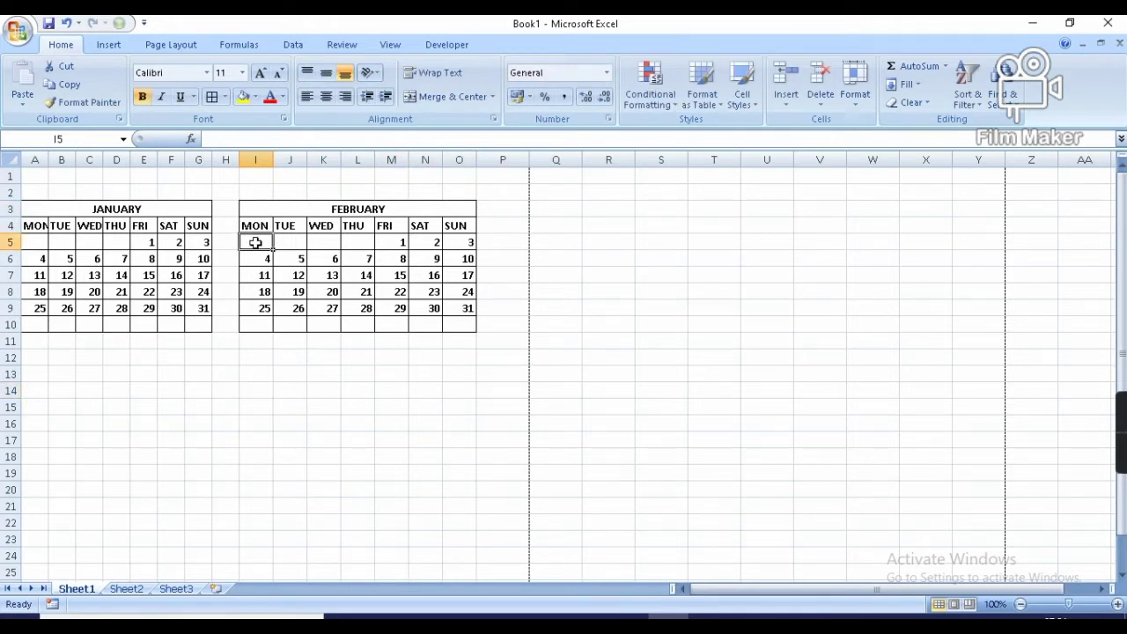
type("=")
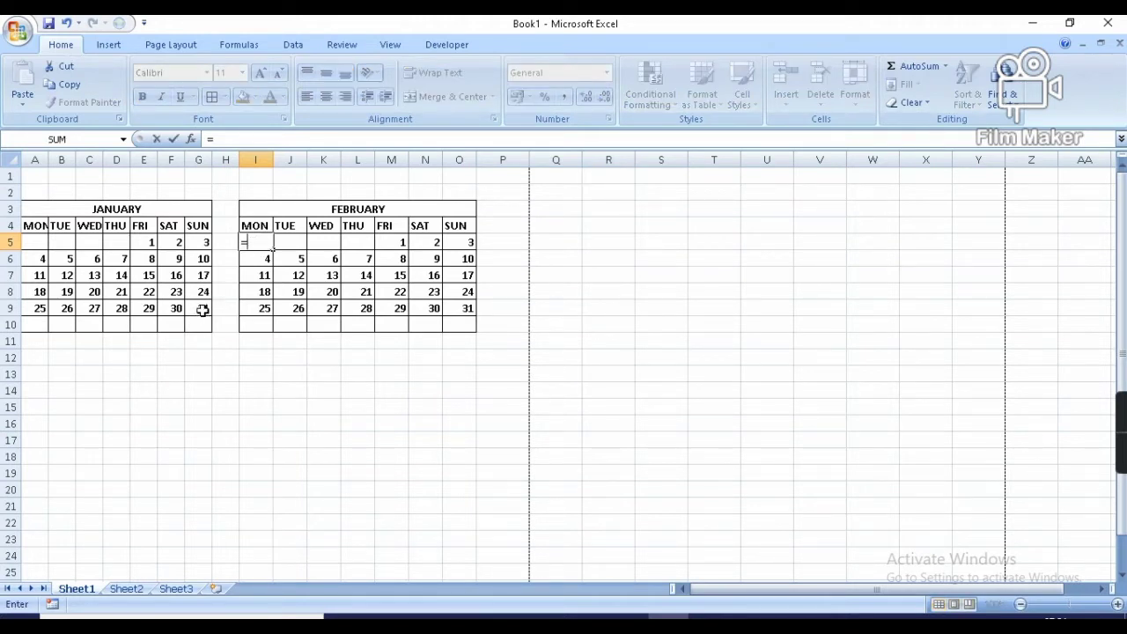
left_click(202, 310)
type("+1")
key("Return")
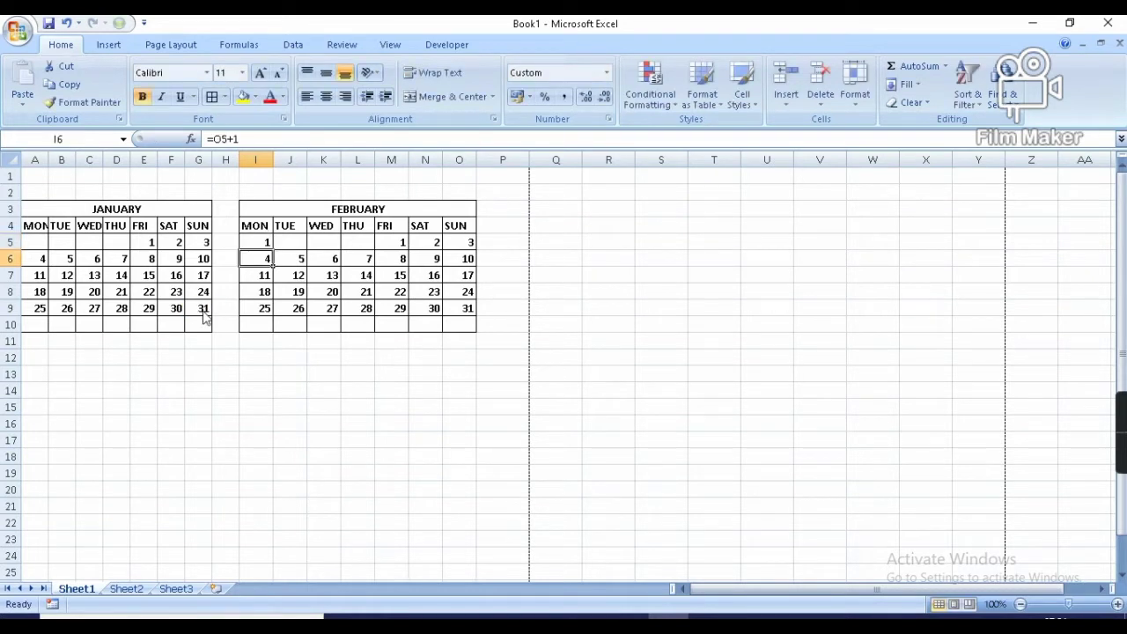
left_click(288, 242)
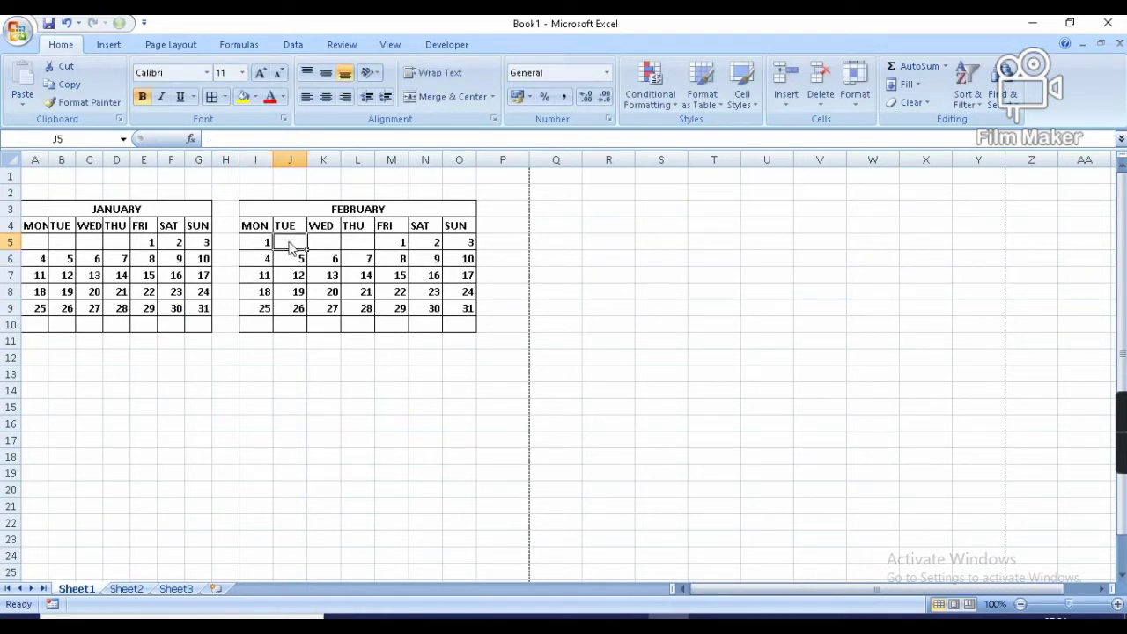
type("=")
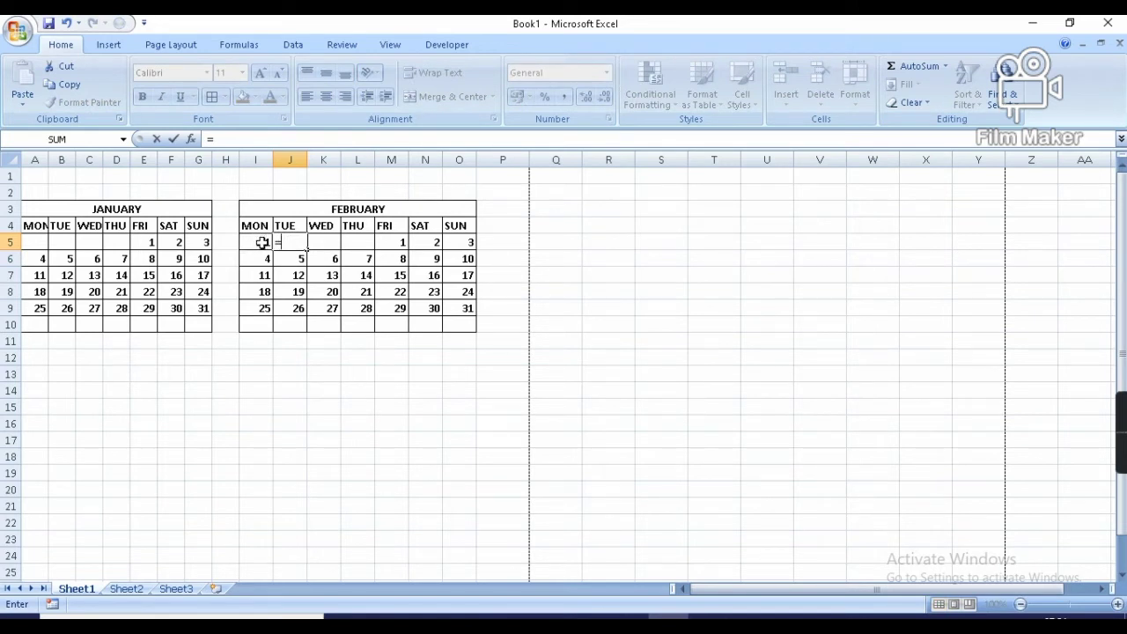
left_click(263, 243)
type("+1")
key("Return")
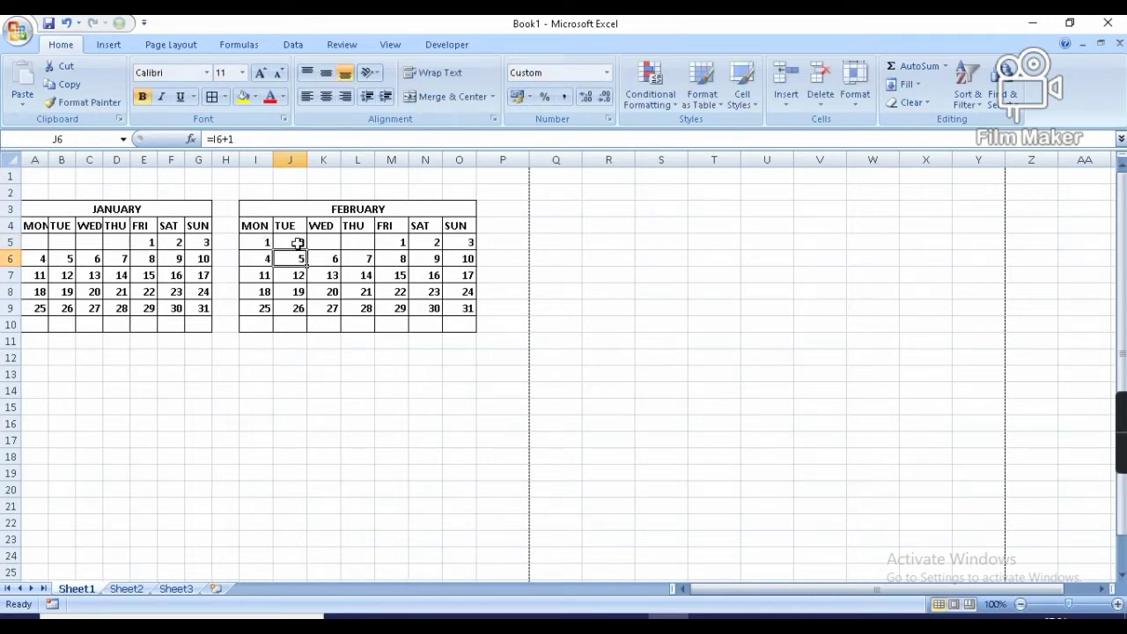
left_click(298, 244)
type("=I5+1")
left_click_drag(306, 251, 480, 257)
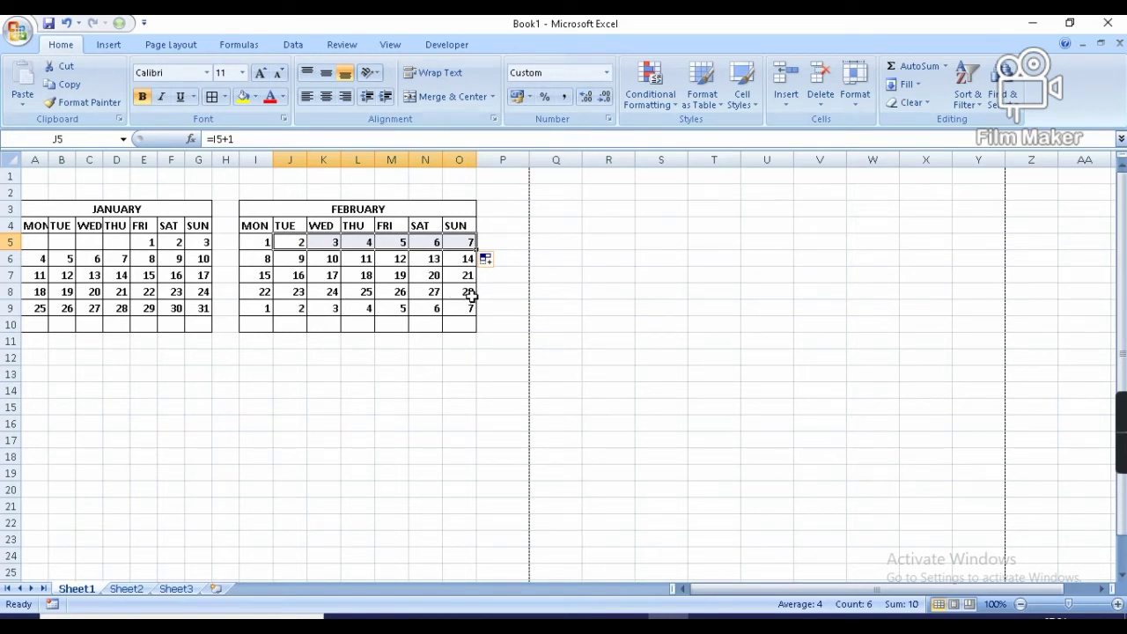
- Clear the leftover dates in February's extra row I9:O9
left_click(253, 310)
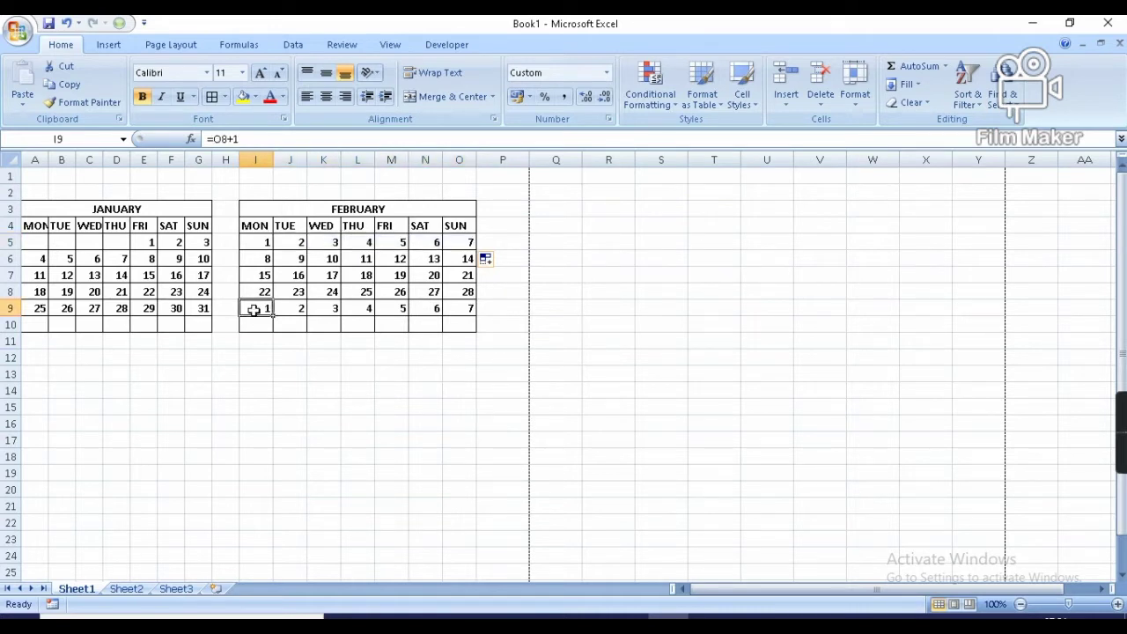
key("shift+Right")
key("shift+Right")
key("shift+Right")
key("shift+Right")
key("shift+Right")
key("shift+Right")
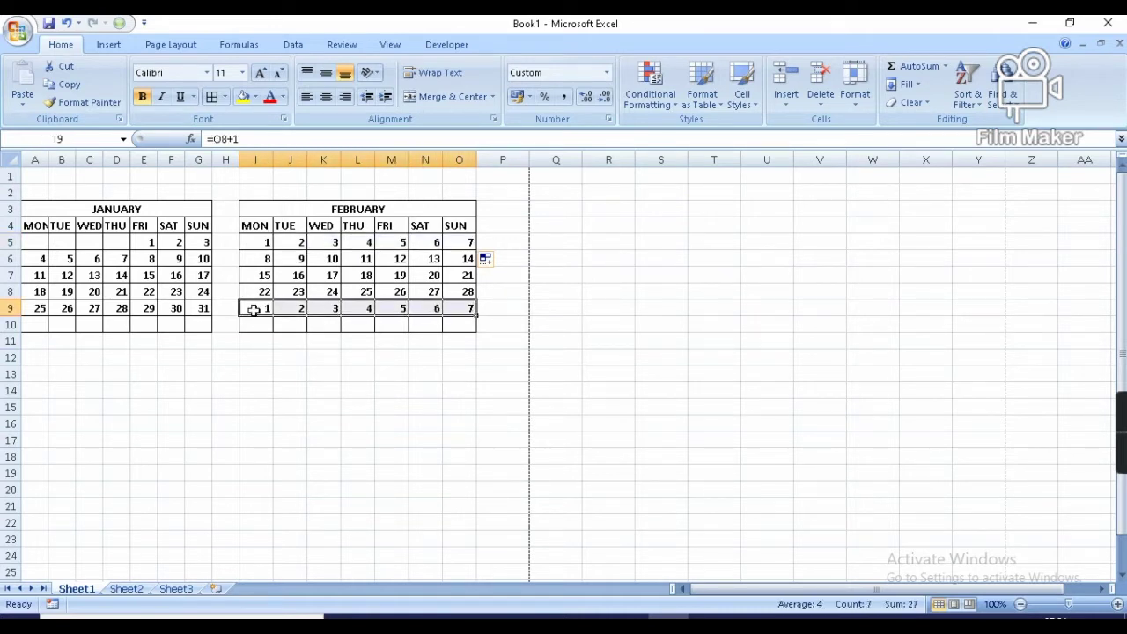
type("=")
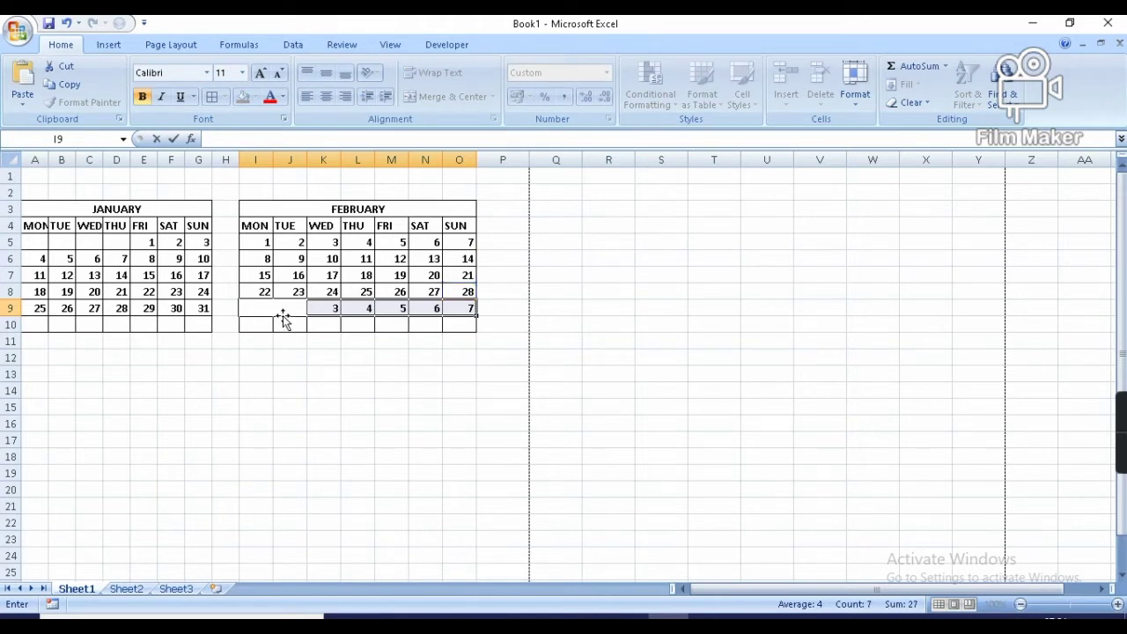
left_click(328, 324)
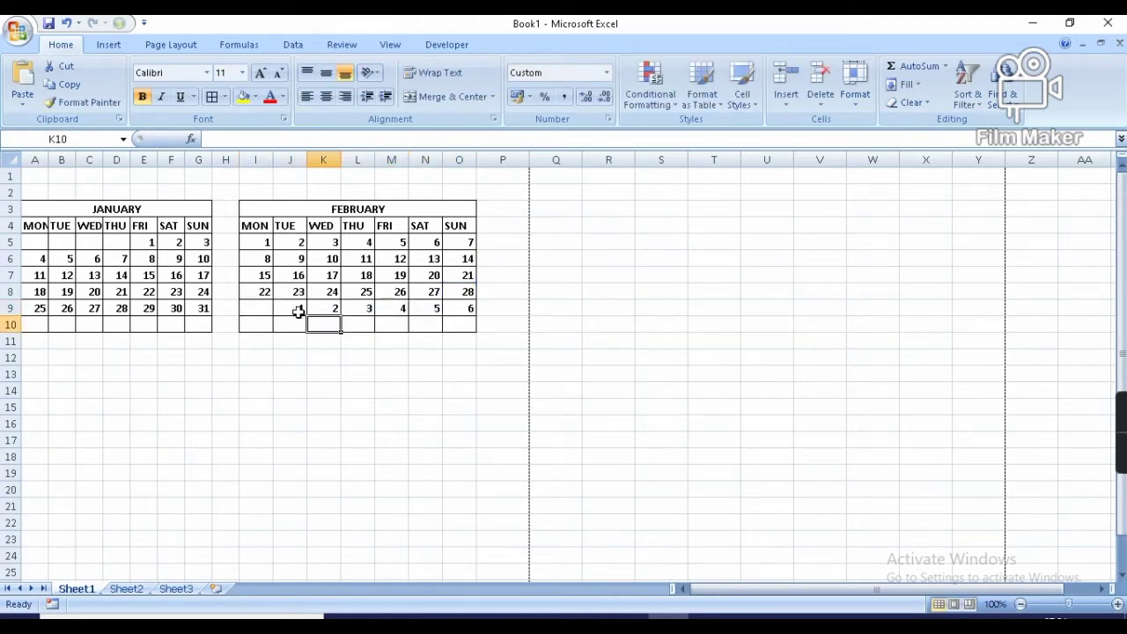
left_click_drag(299, 310, 467, 310)
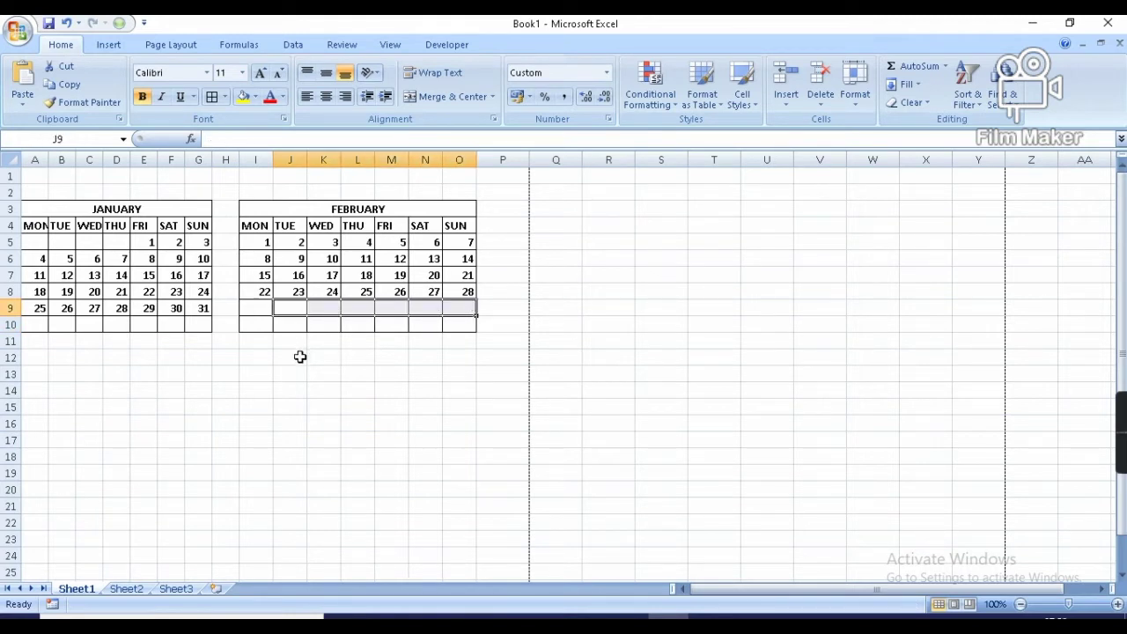
key("Delete")
left_click(291, 356)
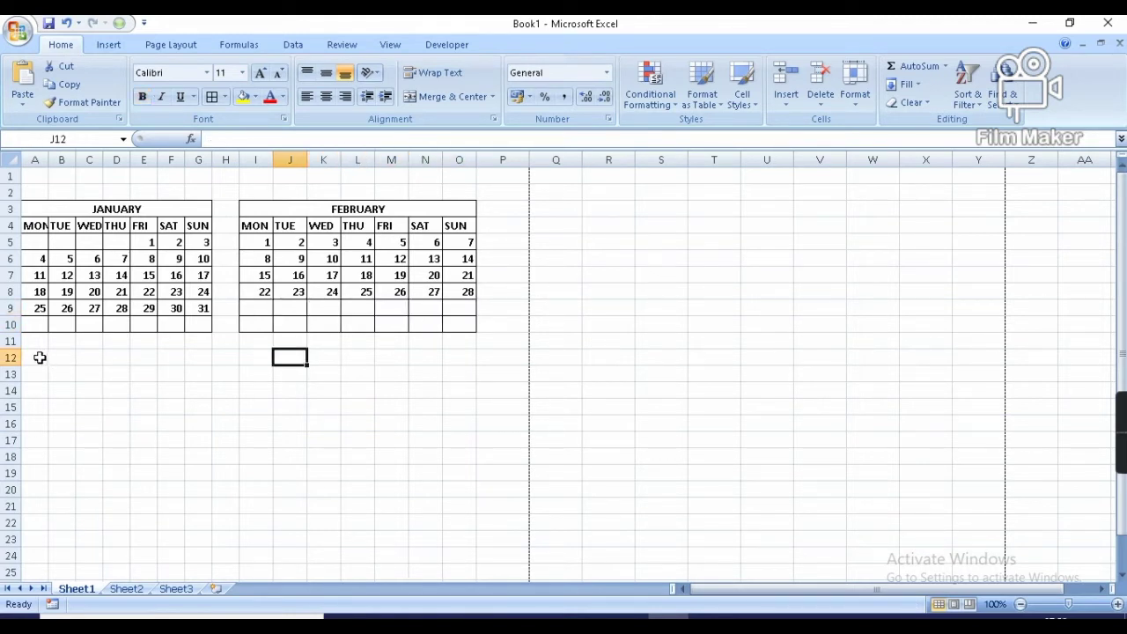
left_click(38, 357)
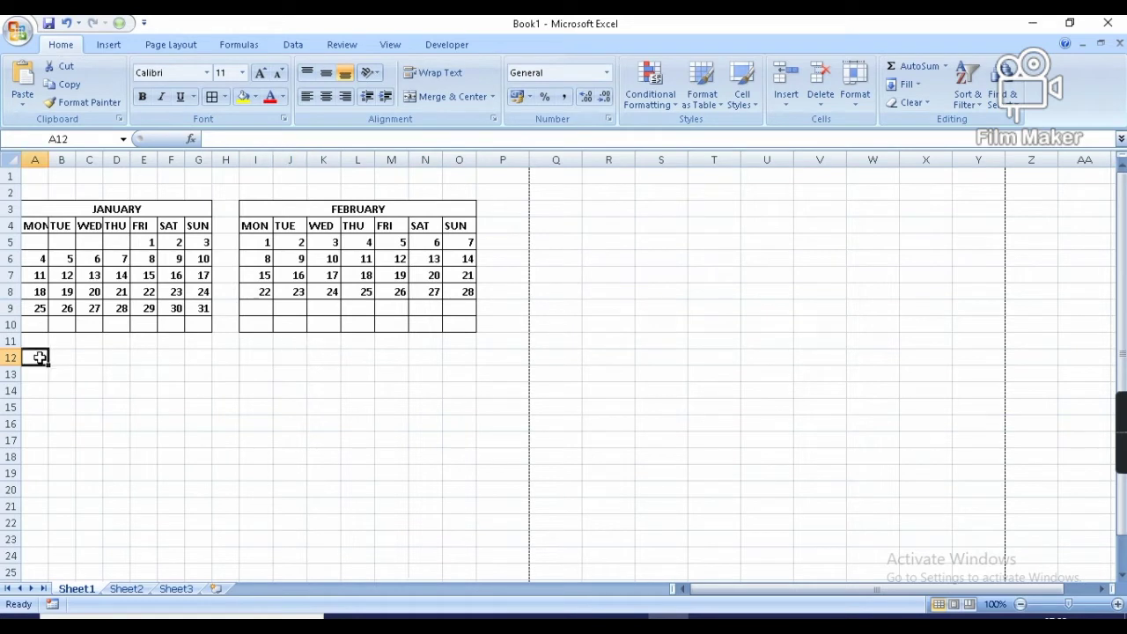
- Copy the January block A3:G10 and paste a copy at A12
left_click(52, 211)
key("shift+Down")
key("shift+Down")
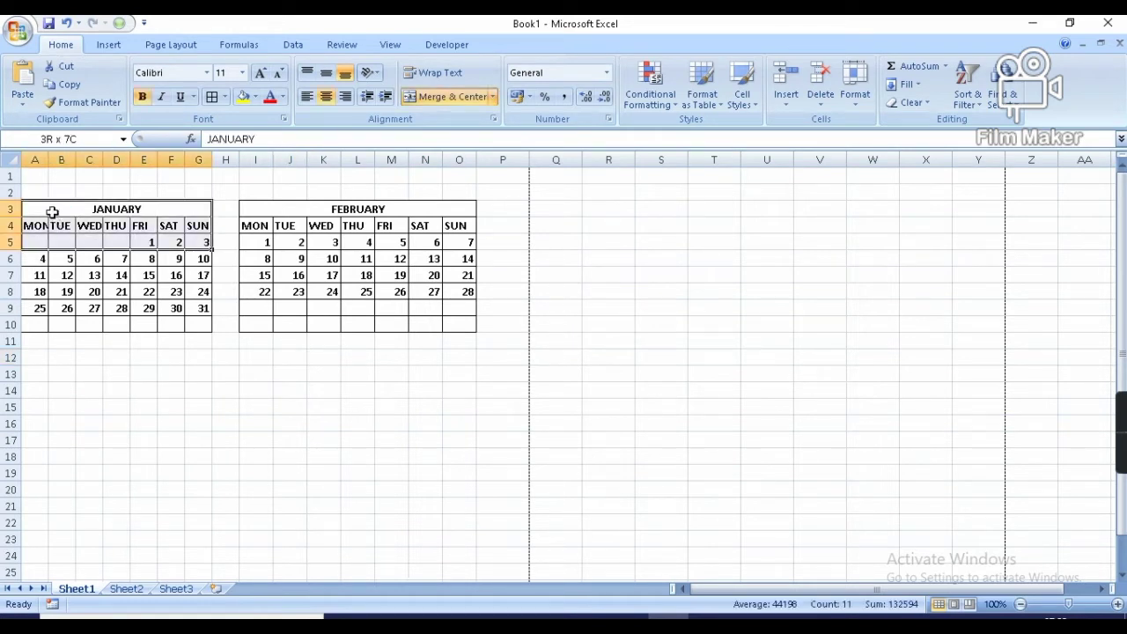
key("shift+Down")
key("shift+Down")
key("shift+Down")
key("shift+Down")
key("shift+Down")
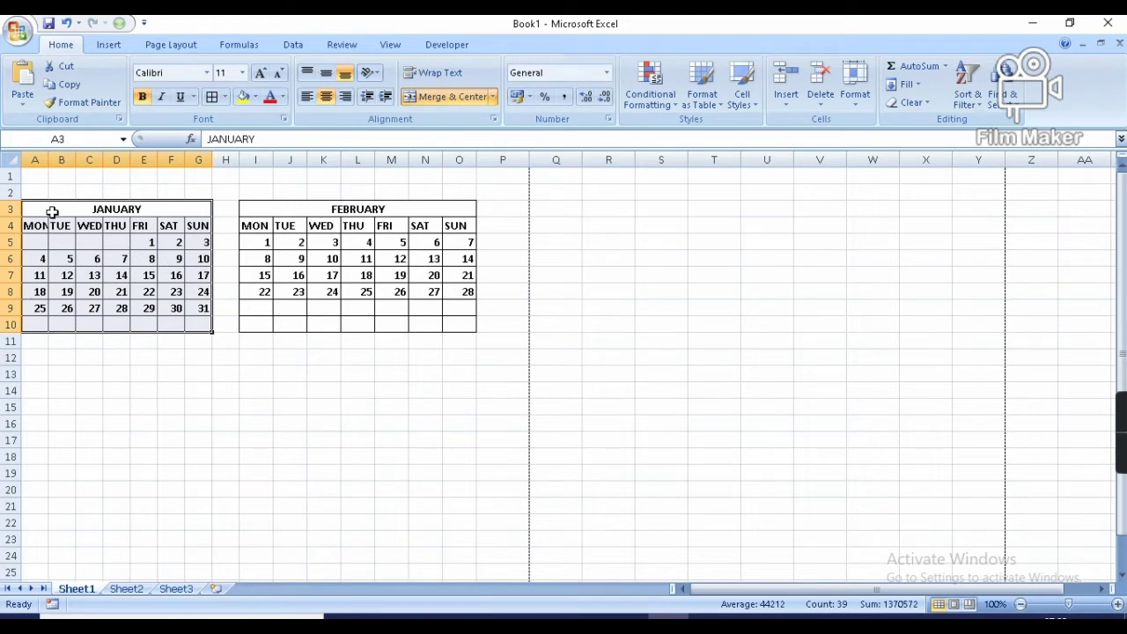
key("ctrl+c")
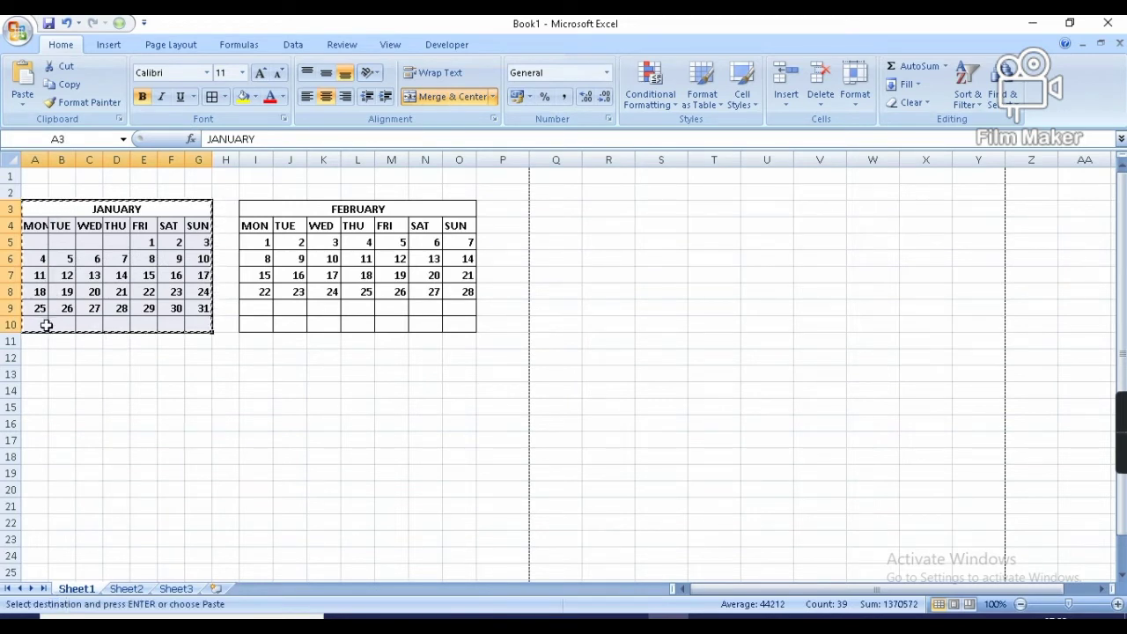
left_click(35, 358)
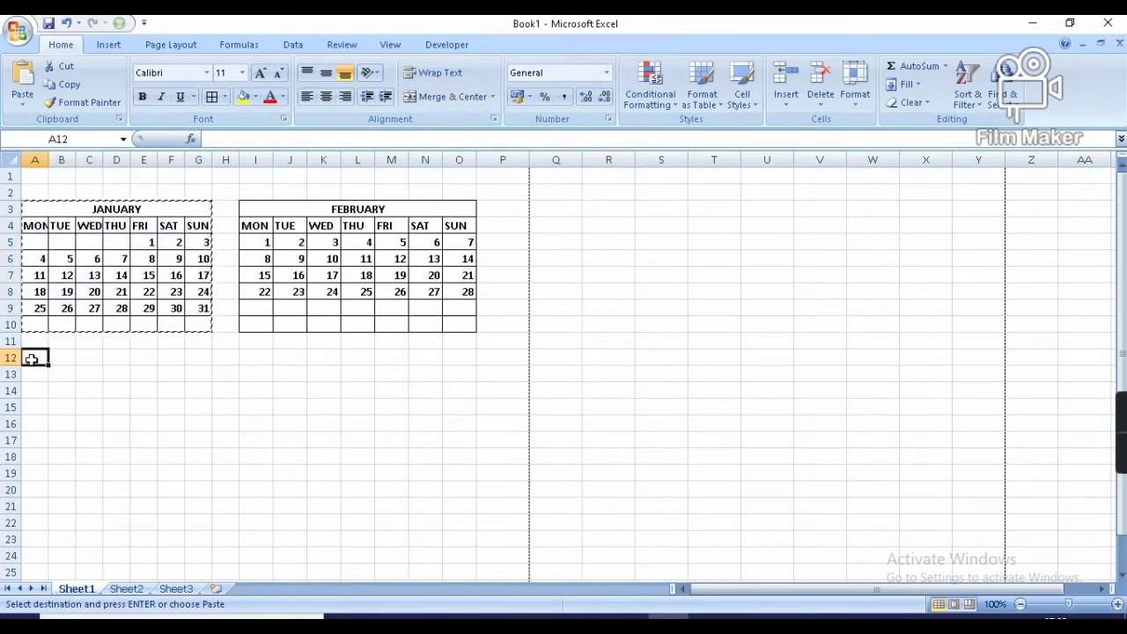
key("ctrl+v")
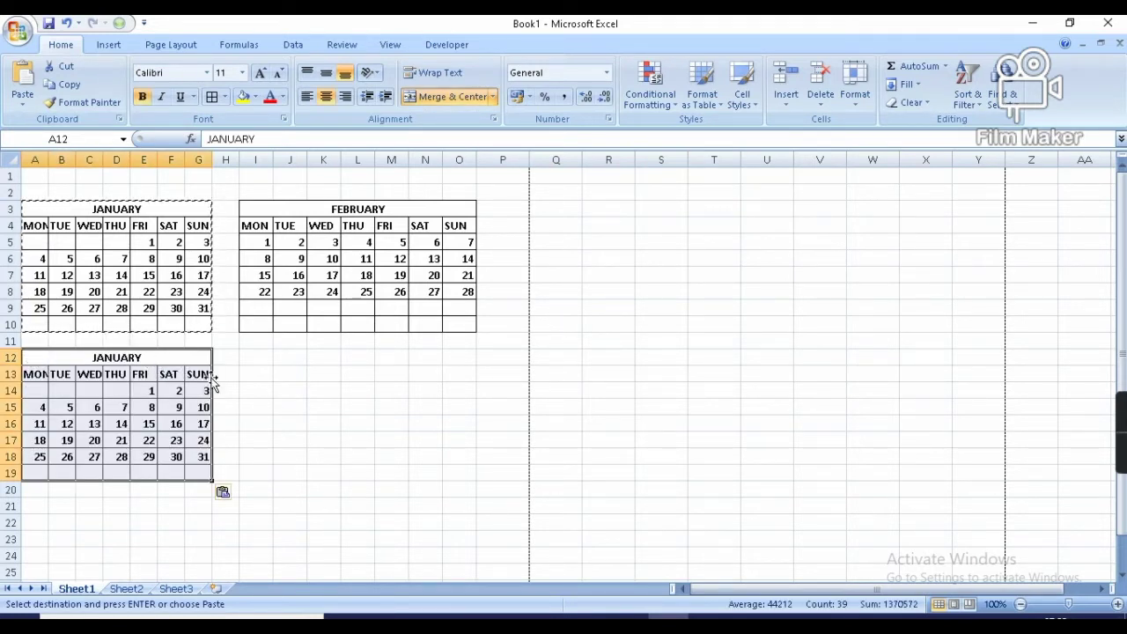
- Paste further copies of the January block at I12, A21 and I21
left_click(256, 357)
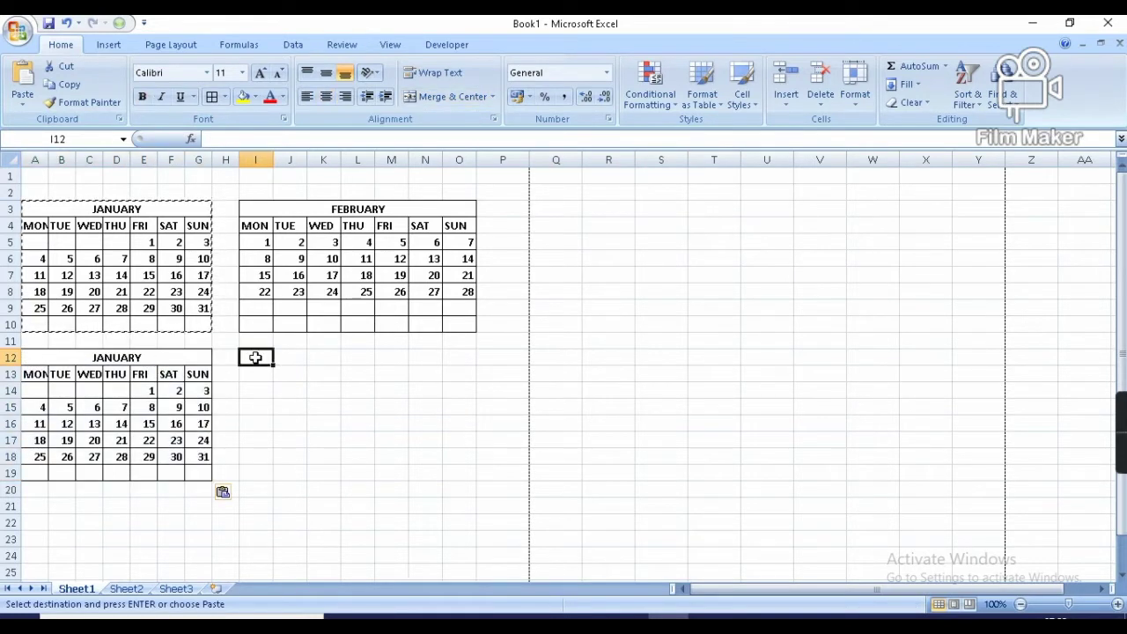
key("ctrl+v")
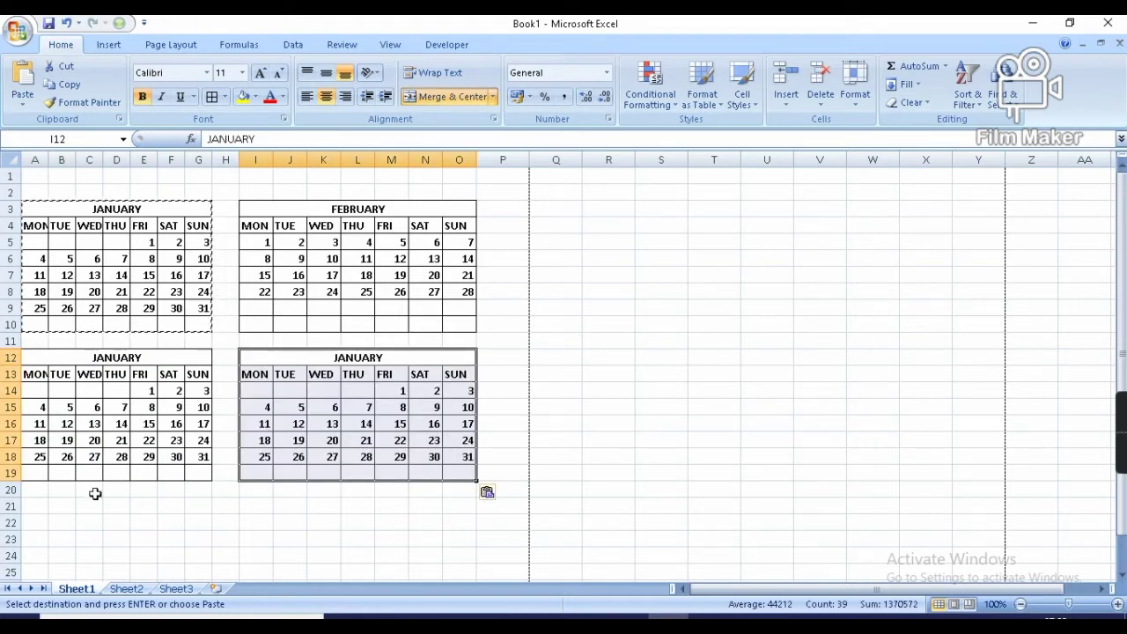
left_click(32, 507)
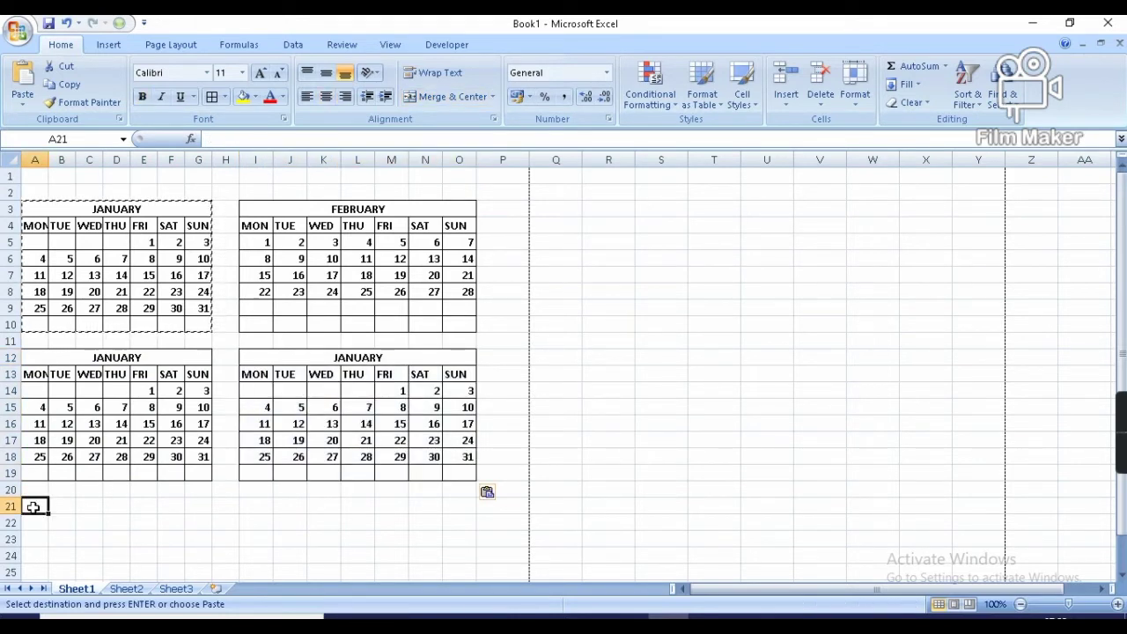
key("ctrl+v")
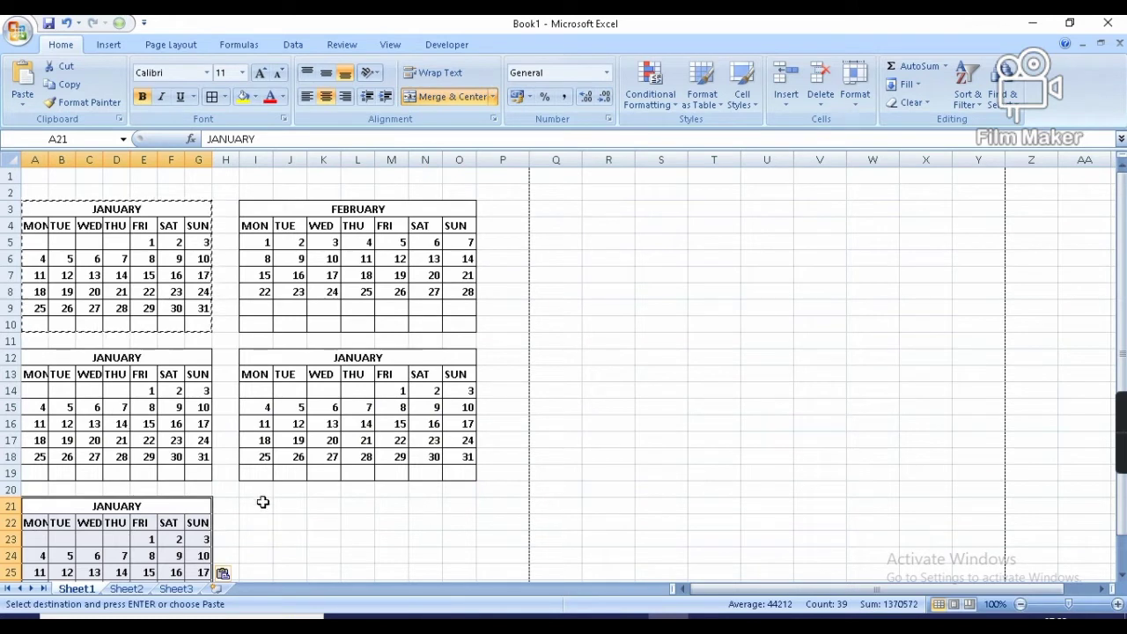
left_click(262, 508)
key("ctrl+v")
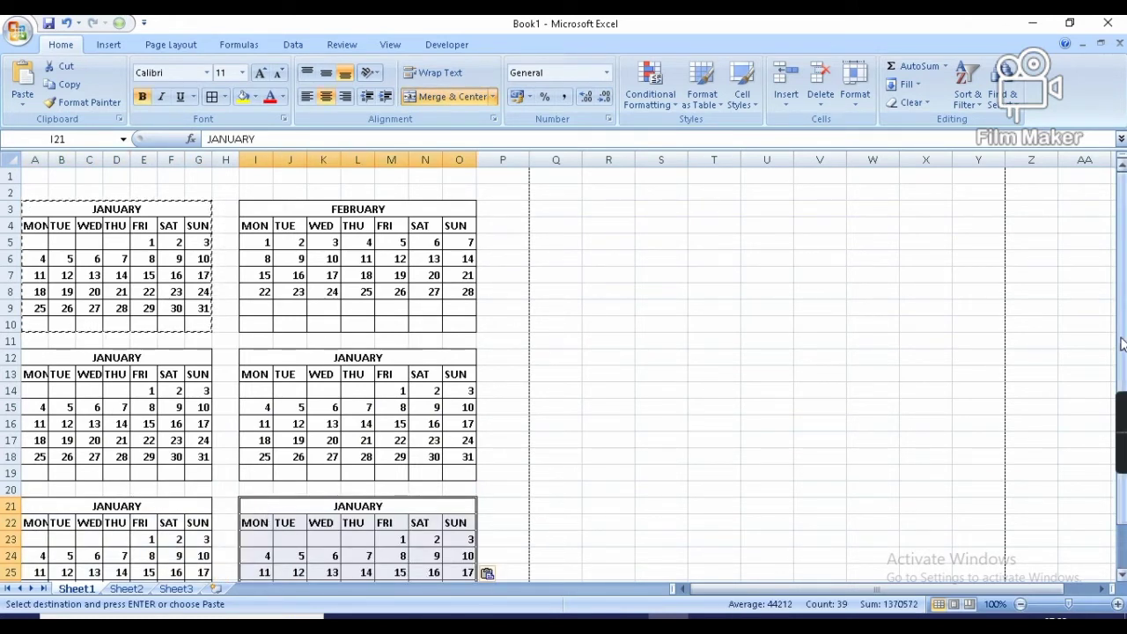
left_click_drag(1122, 344, 1119, 422)
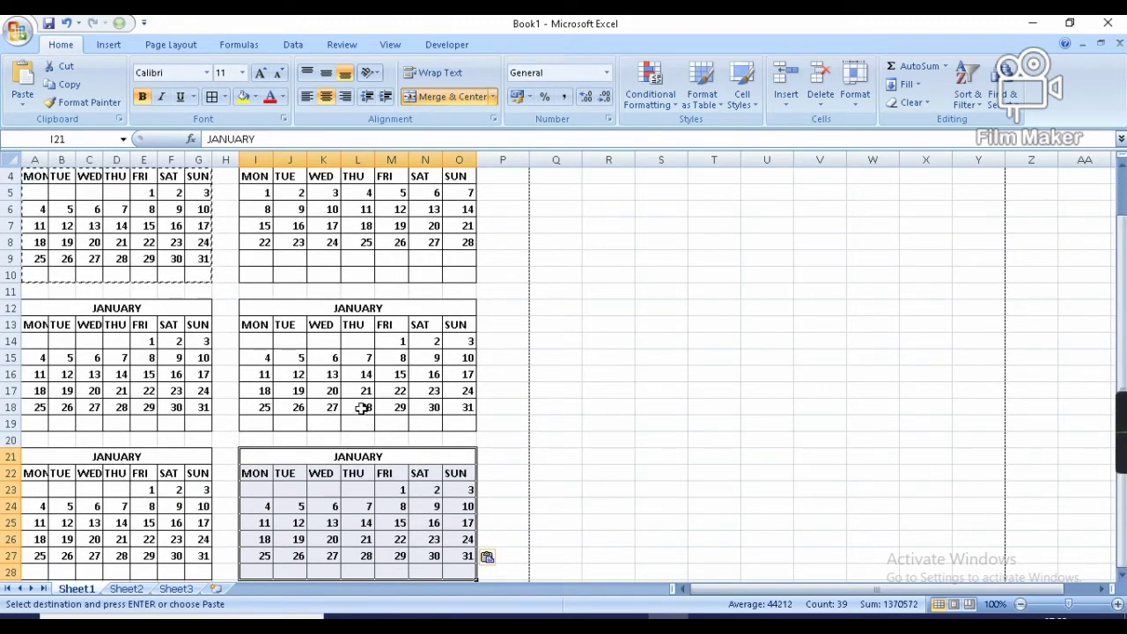
- Title the A12 block MARCH and start its Monday cell from February's last date
left_click(147, 306)
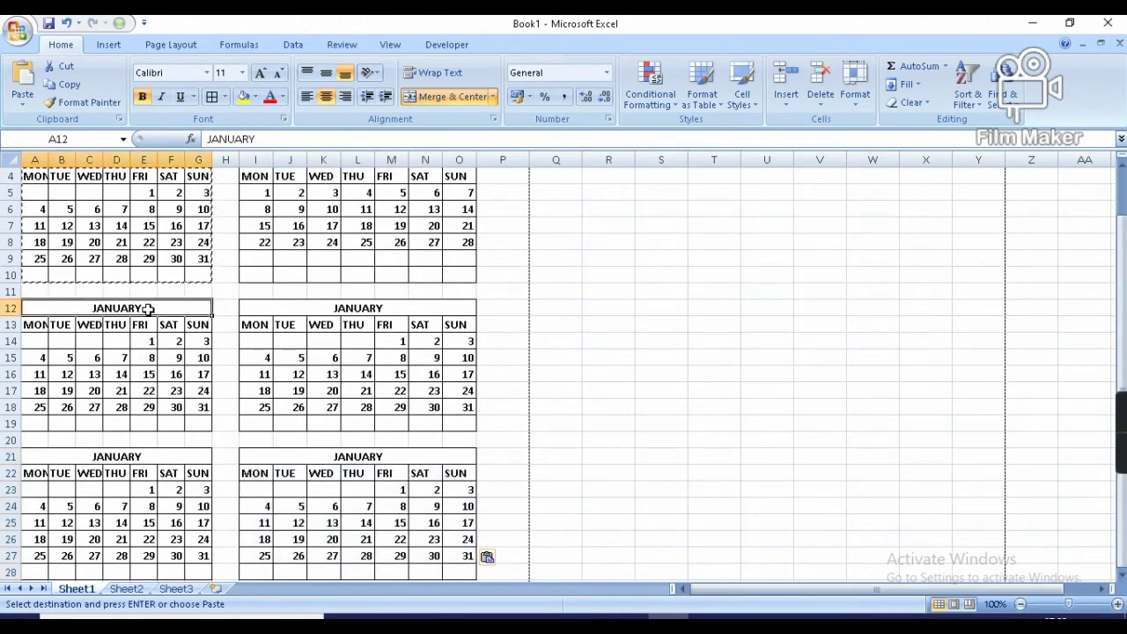
type("MARC")
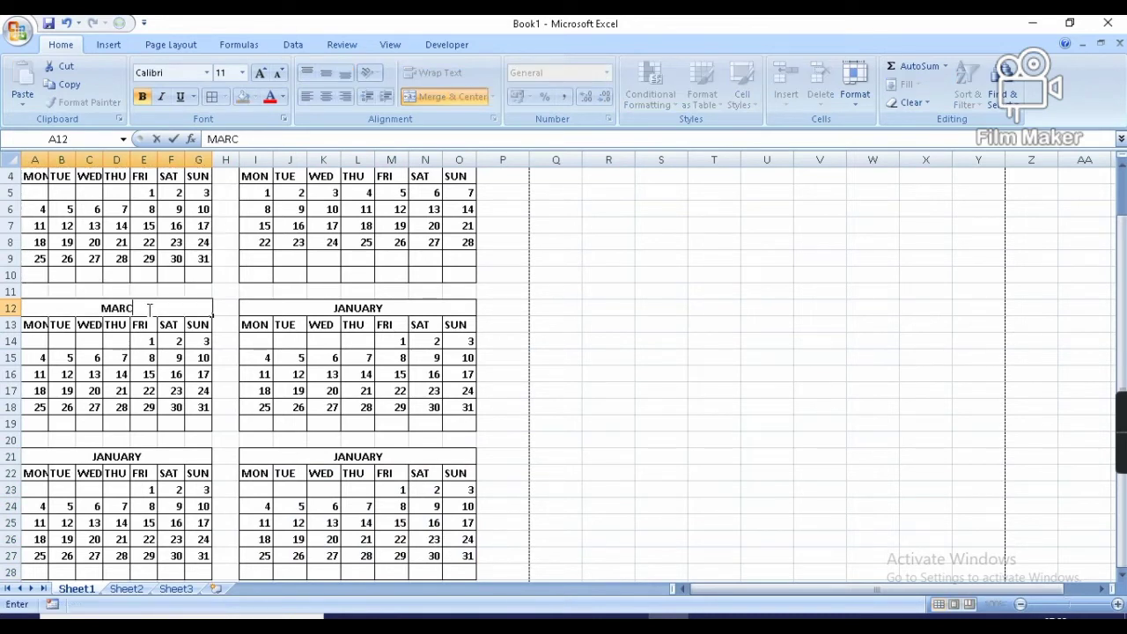
type("H")
left_click(32, 344)
type("=")
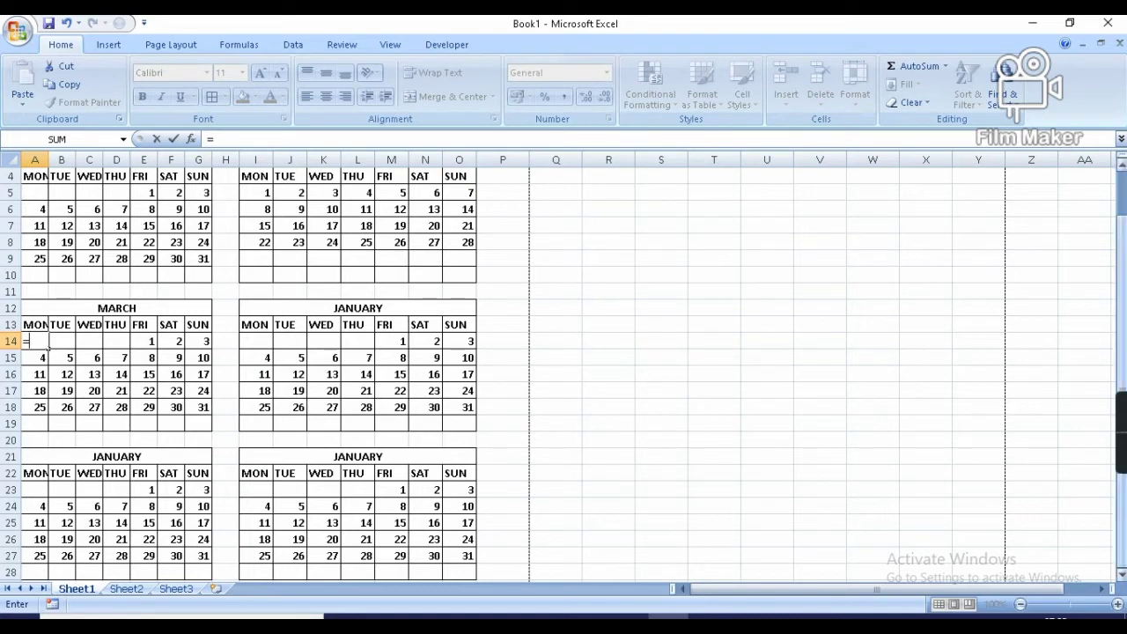
left_click_drag(1121, 255, 1121, 245)
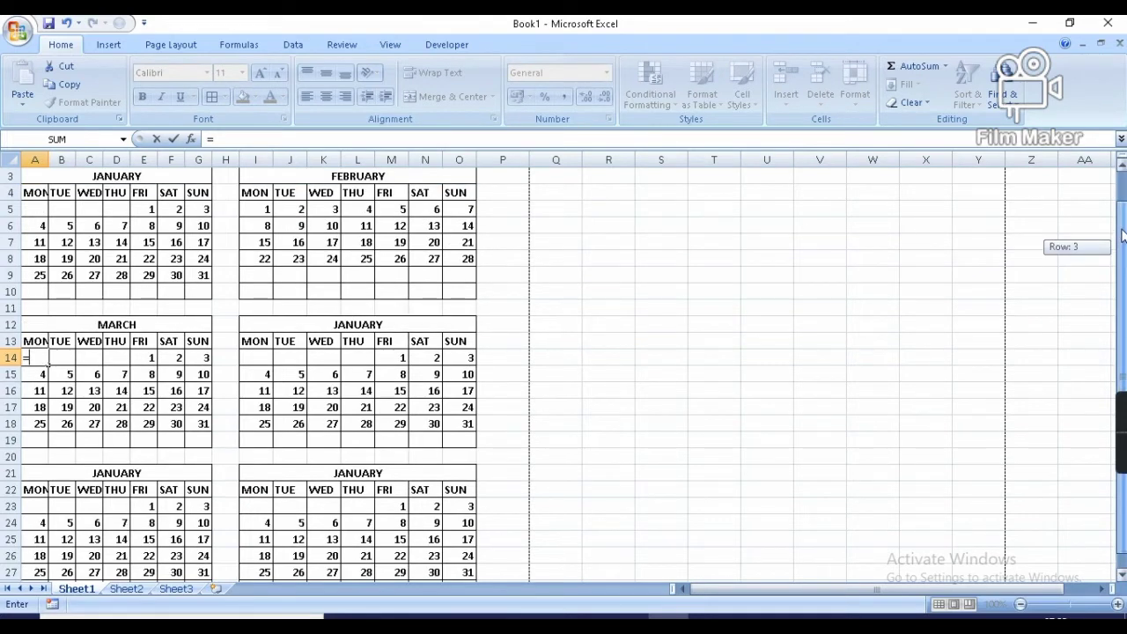
left_click(463, 259)
type("+1")
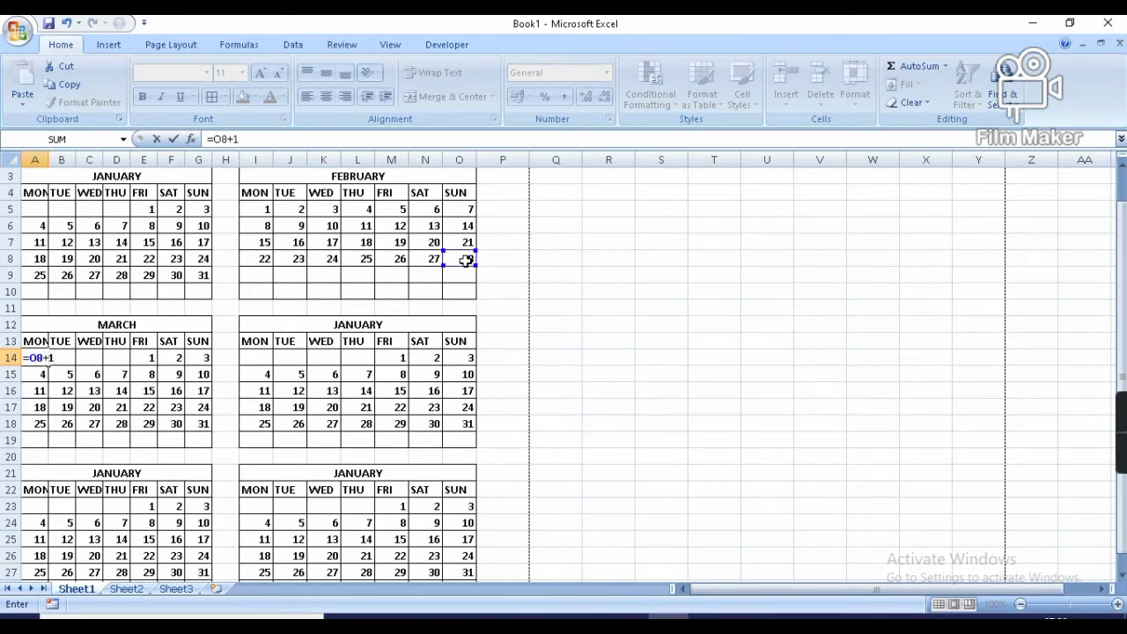
key("Return")
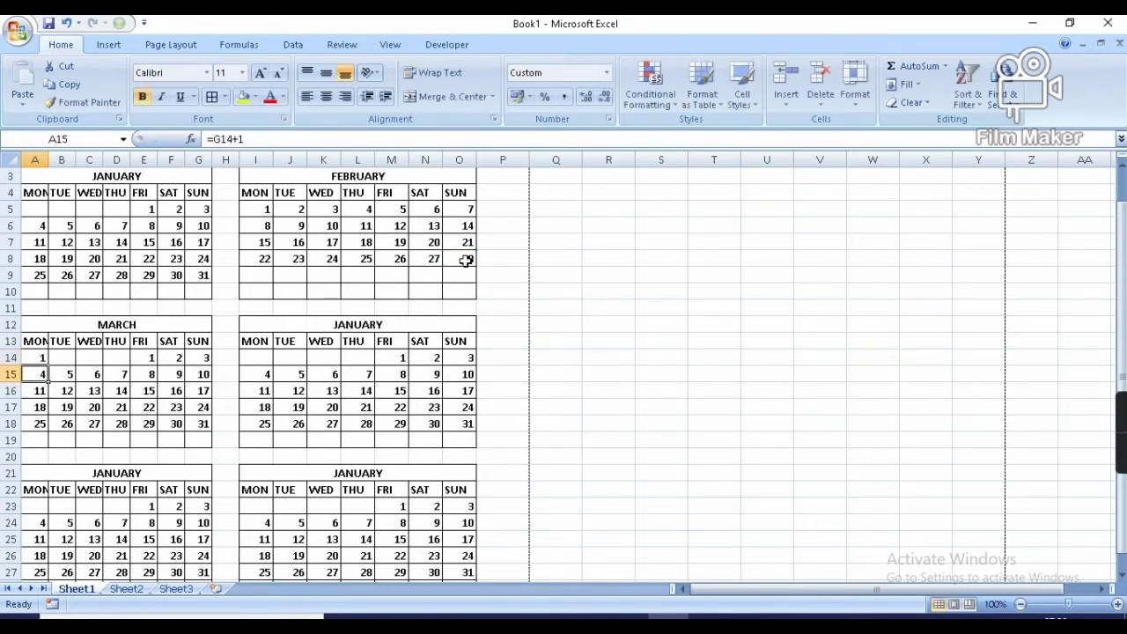
- Give March's Tuesday a next-day formula and fill it across the first week
left_click(56, 358)
type("=")
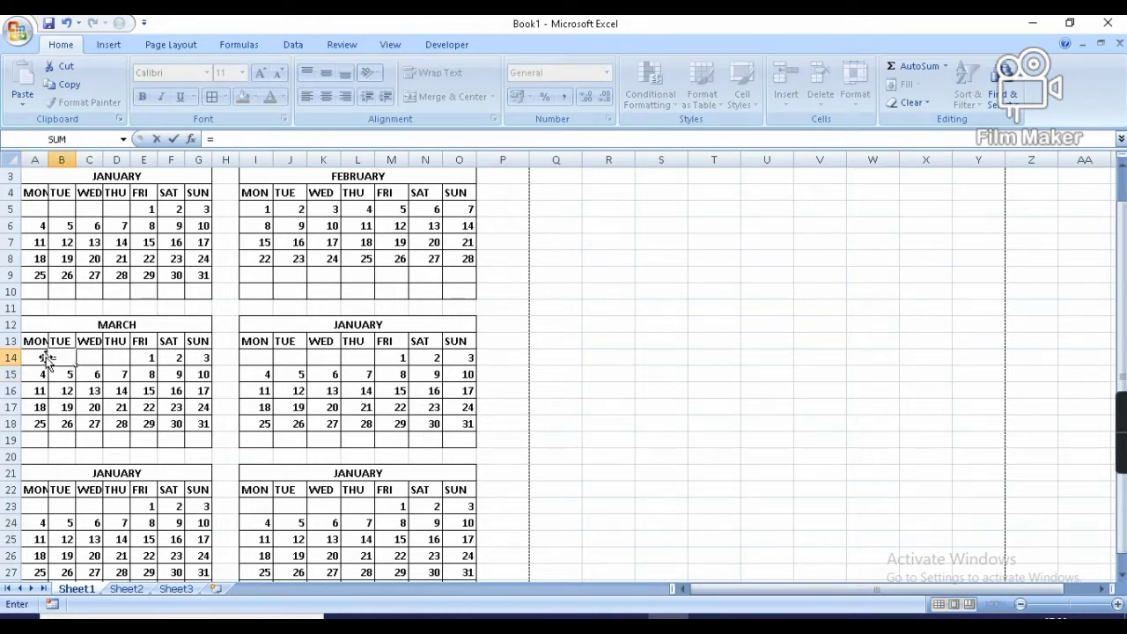
left_click(39, 357)
type("+1")
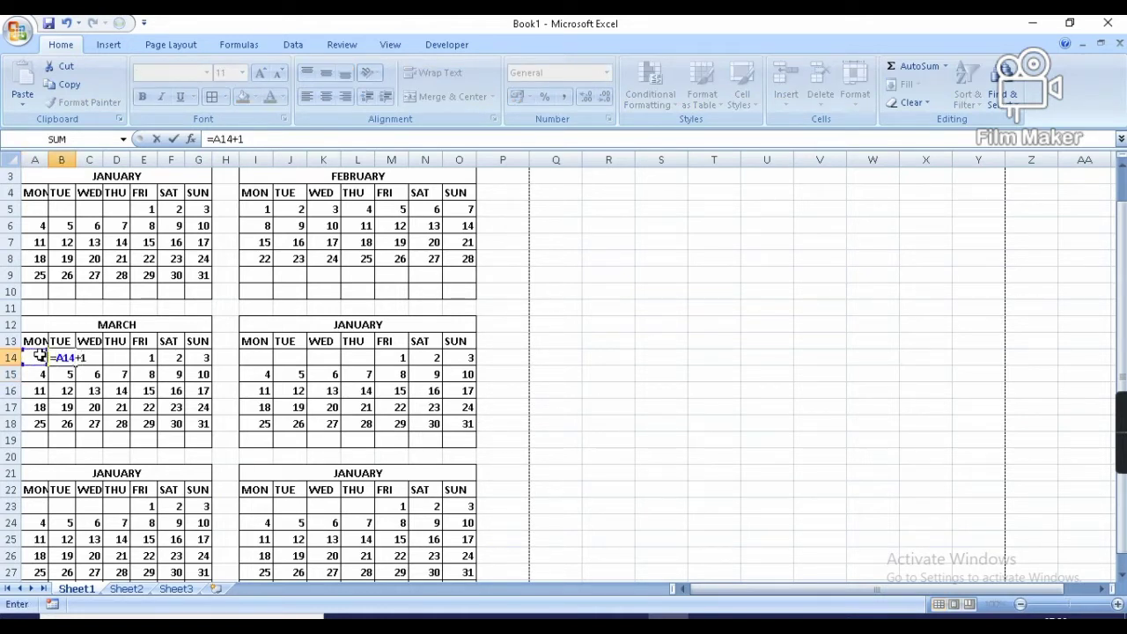
key("Return")
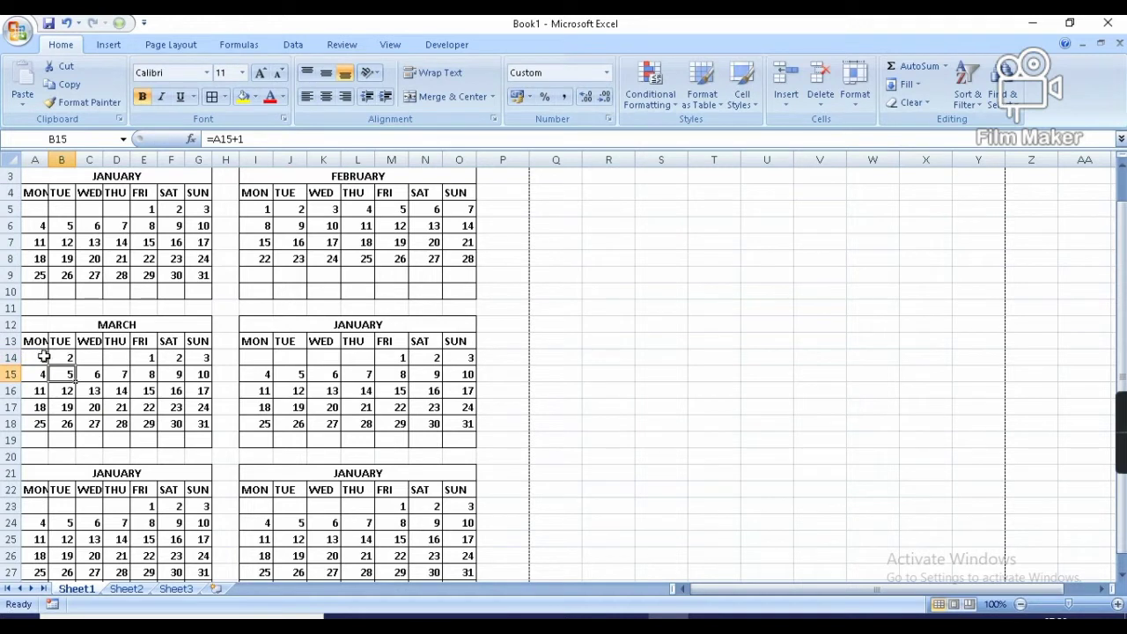
left_click(65, 356)
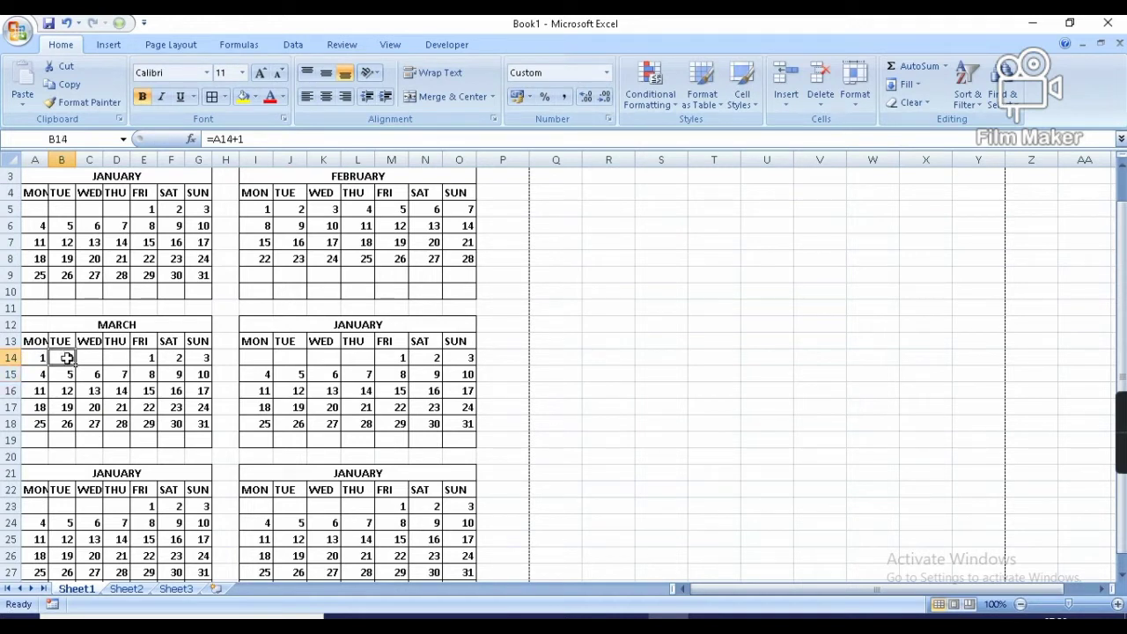
left_click_drag(76, 363, 209, 365)
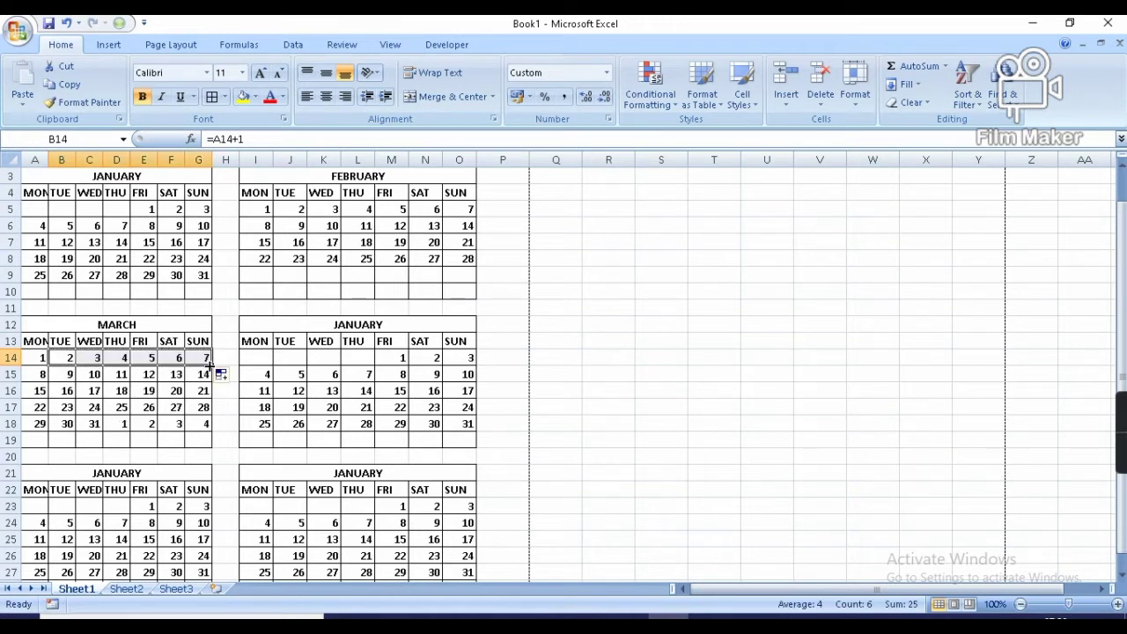
- Clear the leftover days D18:G18 after March 31
left_click(120, 424)
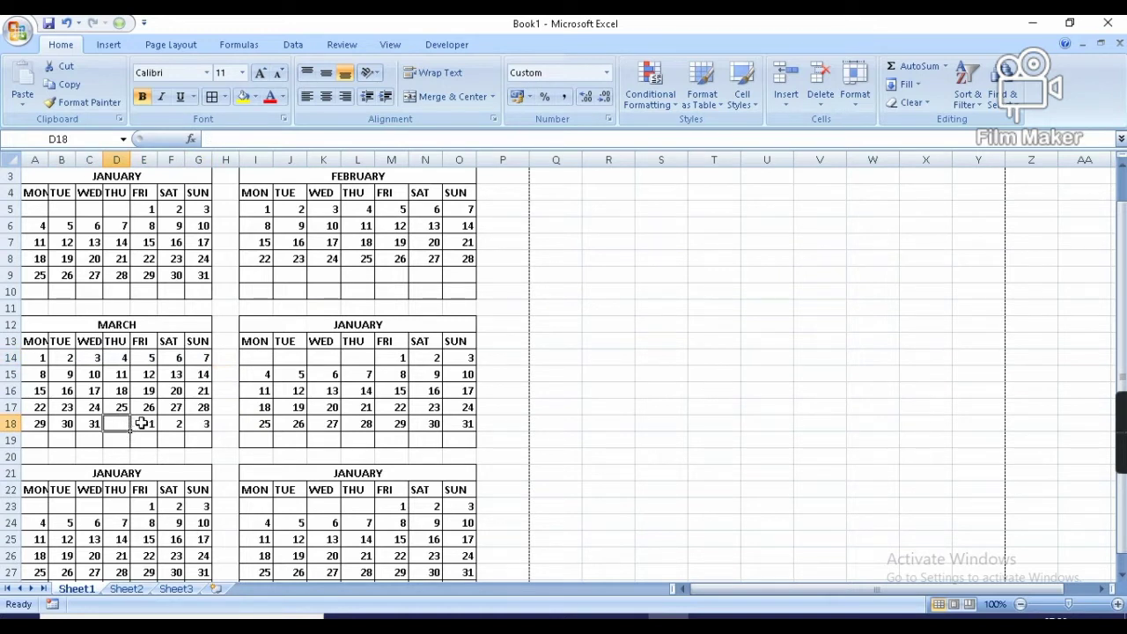
left_click(142, 424)
key("Delete")
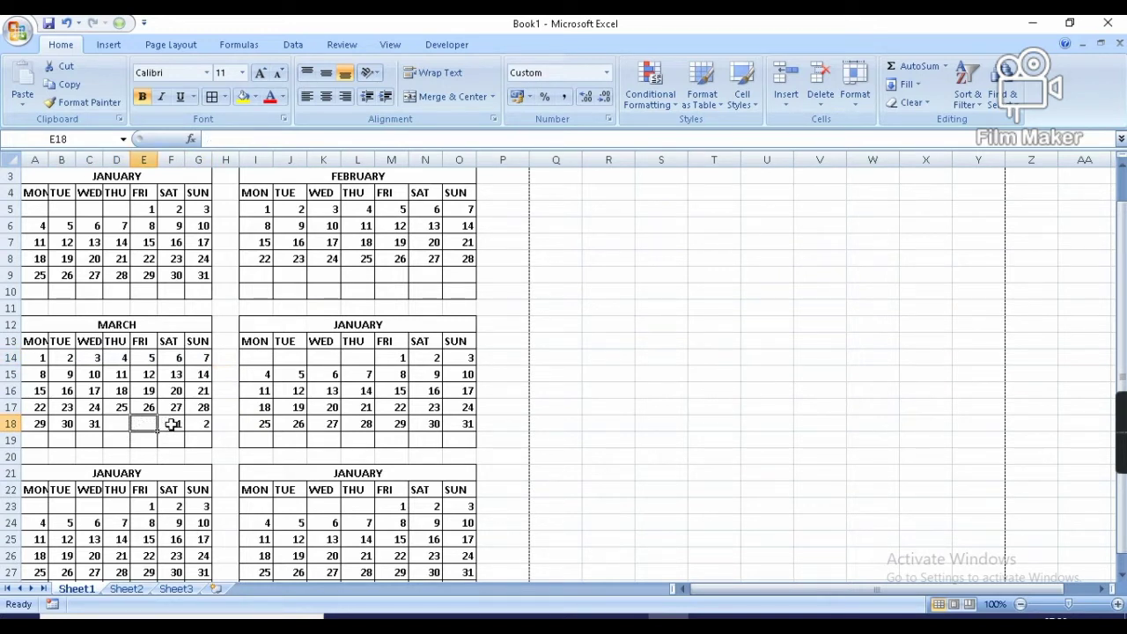
left_click(172, 423)
key("Delete")
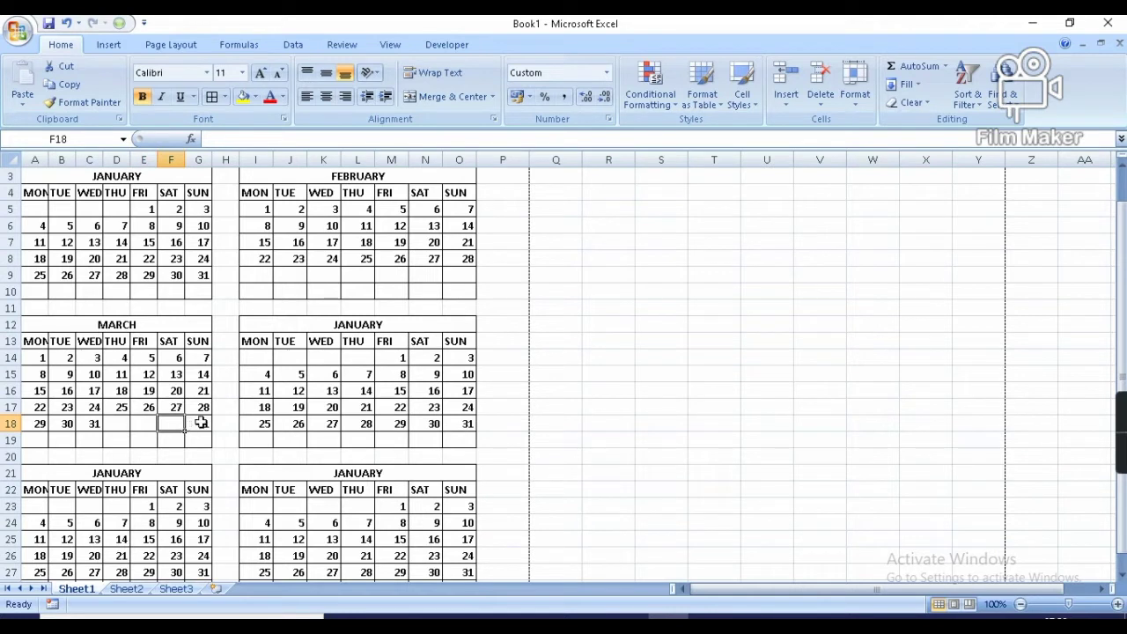
left_click(203, 424)
key("BackSpace")
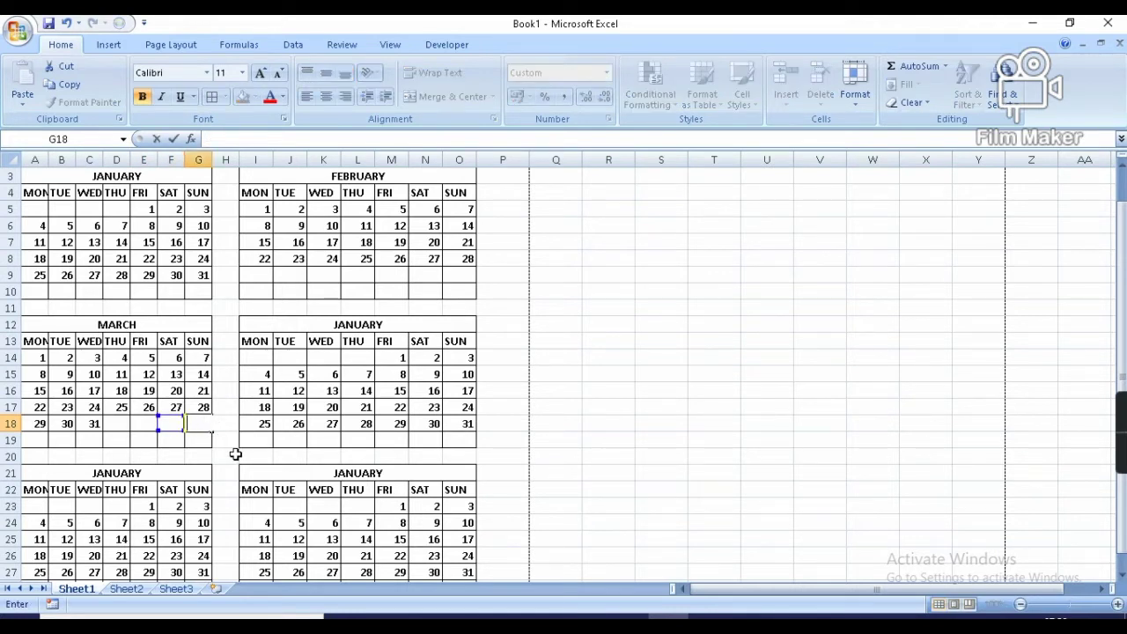
left_click(228, 455)
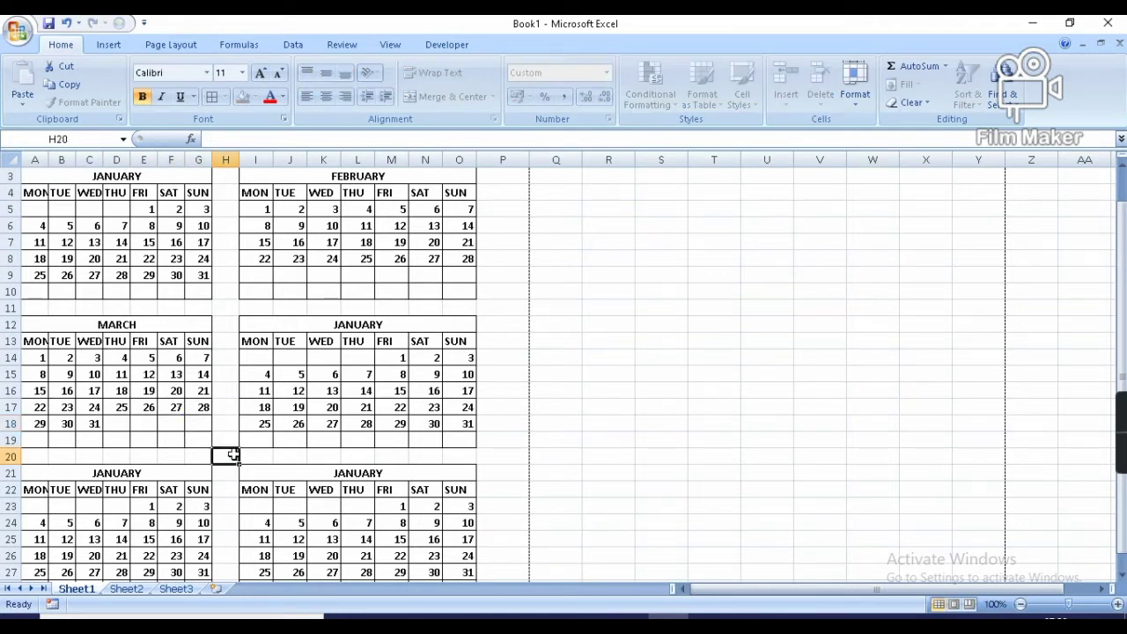
- Title the I12 block APRIL and set L14 to =C18+1 so April starts Thursday 1
left_click(344, 325)
type("AP")
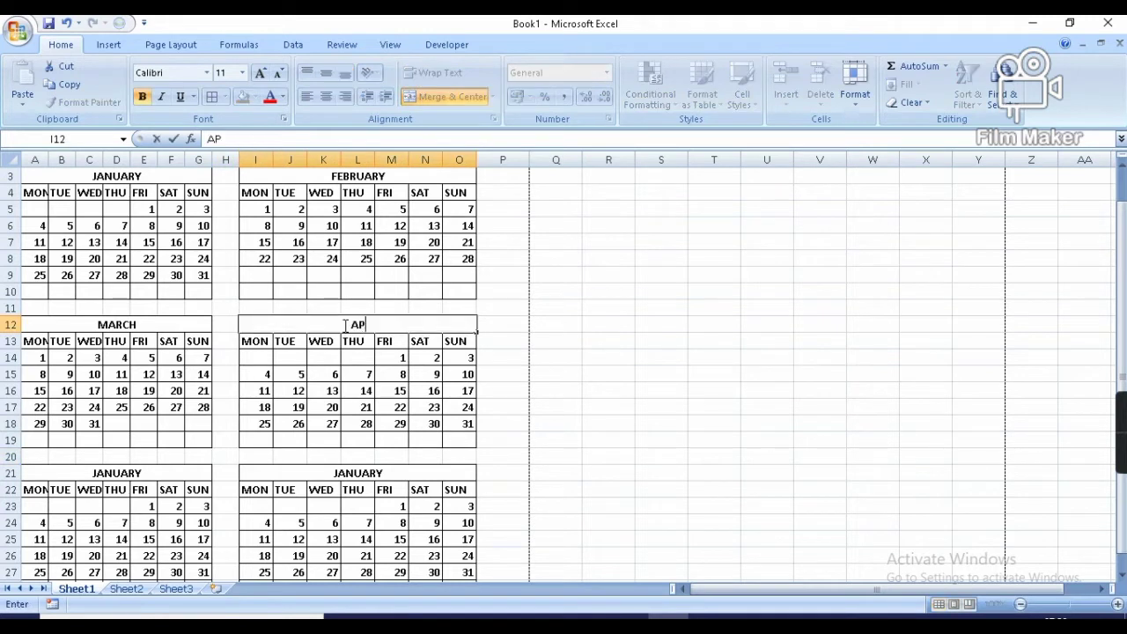
type("RIL")
left_click(333, 374)
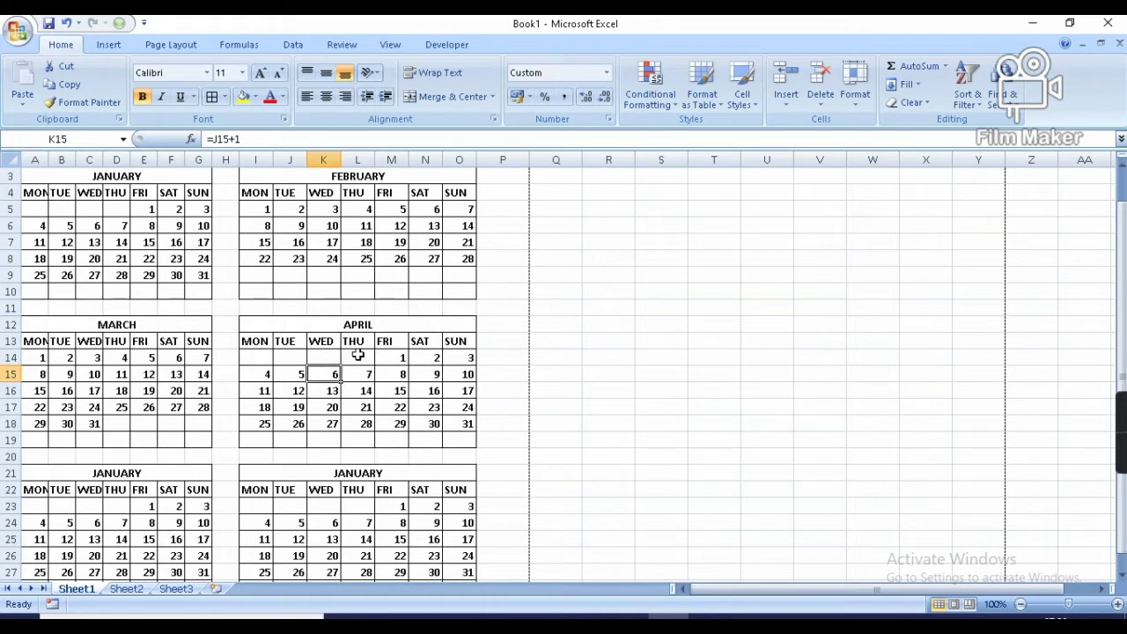
left_click(357, 355)
type("=")
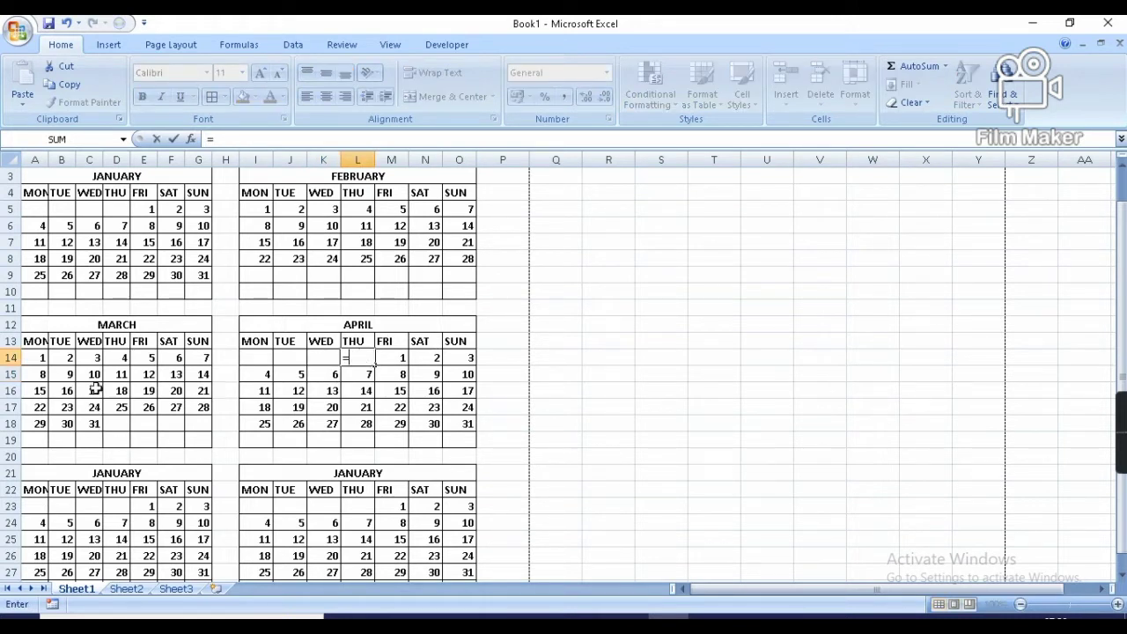
left_click(91, 424)
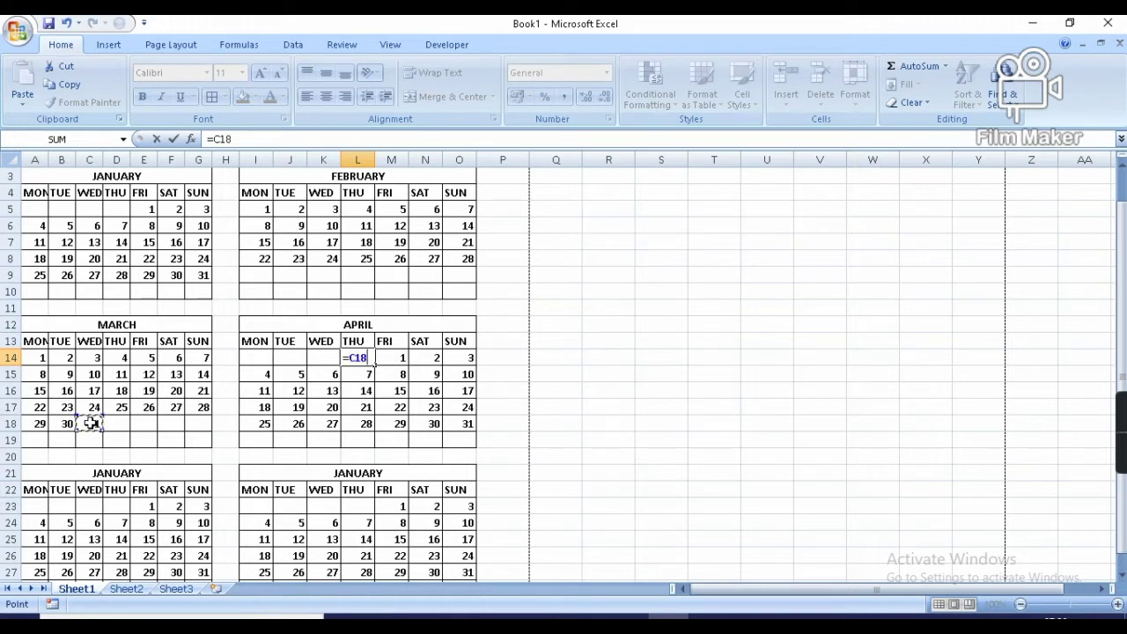
type("+1")
key("Return")
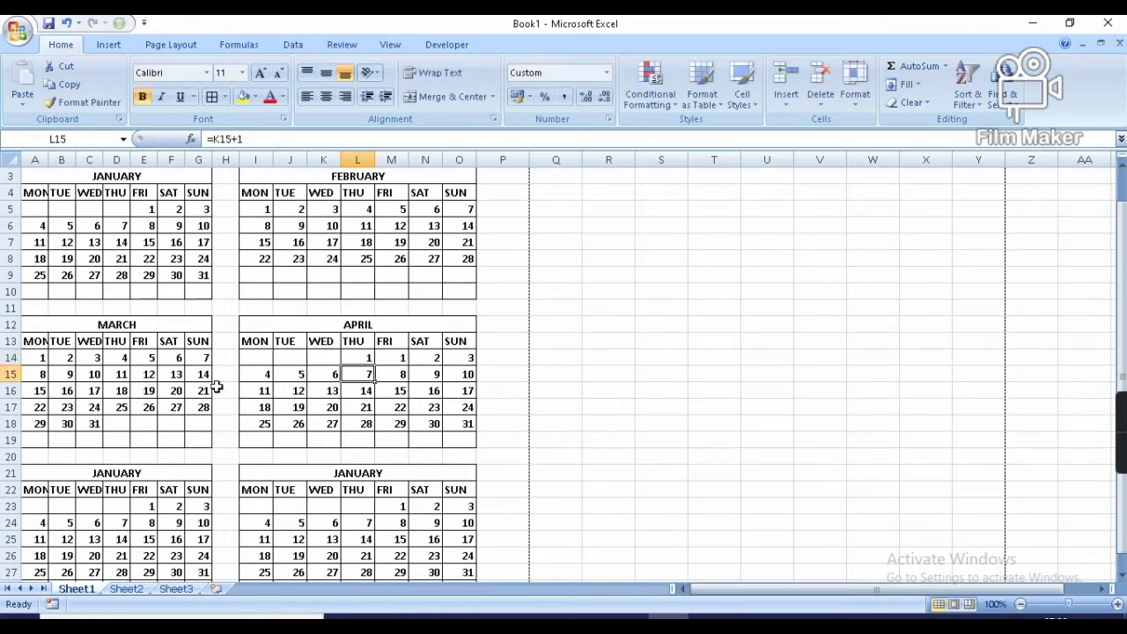
- Set April's Friday cell M14 to =L14+1, correcting a mistaken reference
left_click(393, 356)
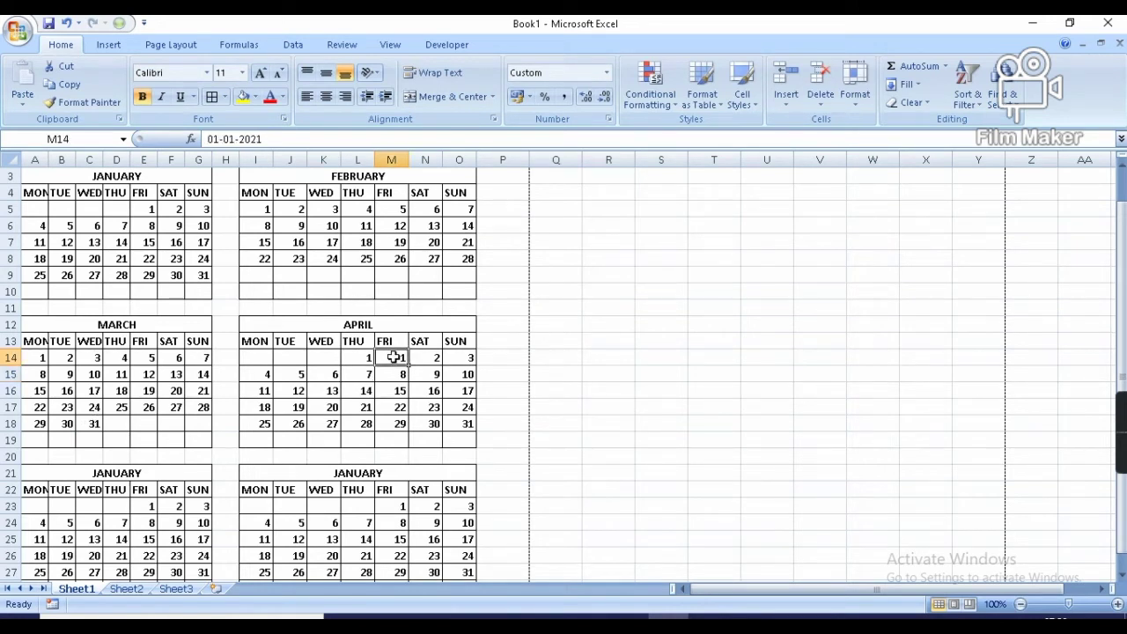
type("=")
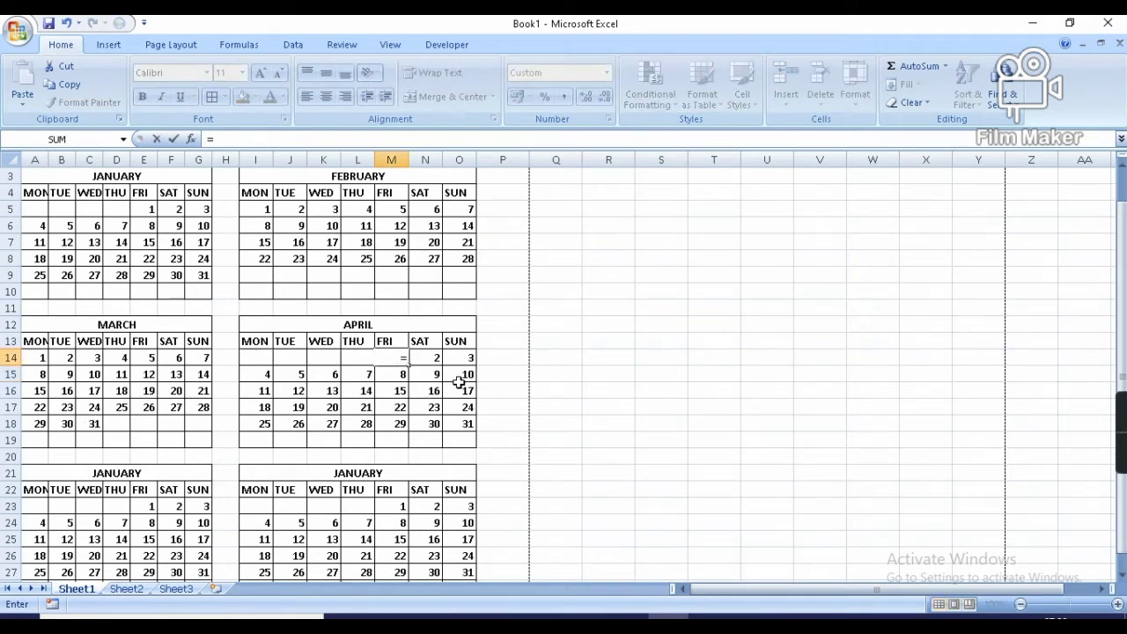
left_click(459, 380)
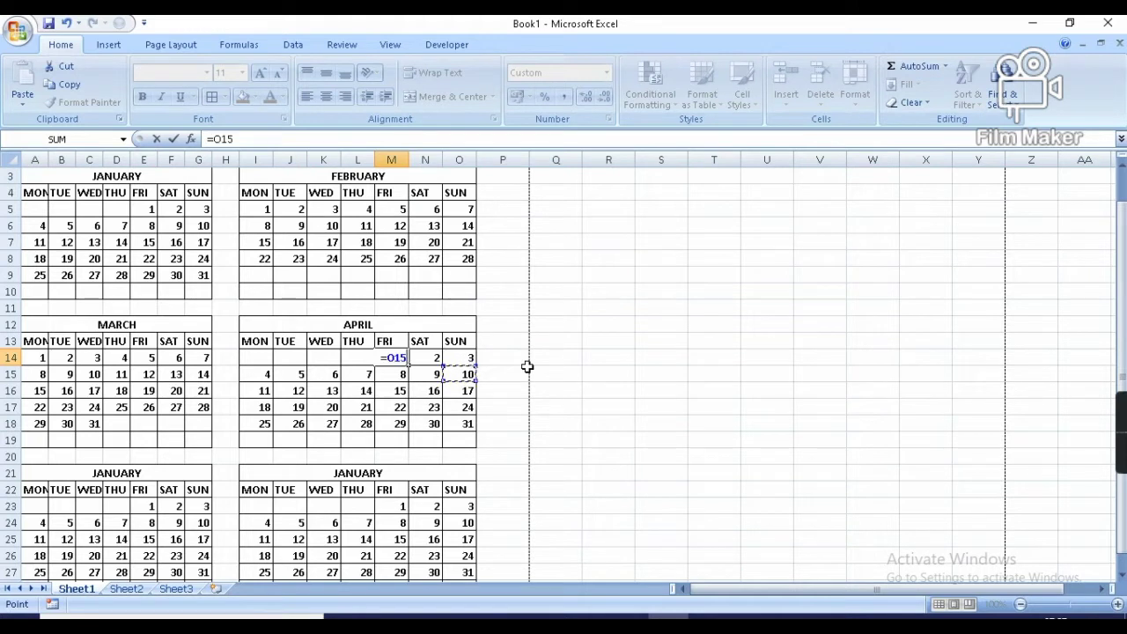
key("BackSpace")
key("BackSpace")
key("BackSpace")
key("BackSpace")
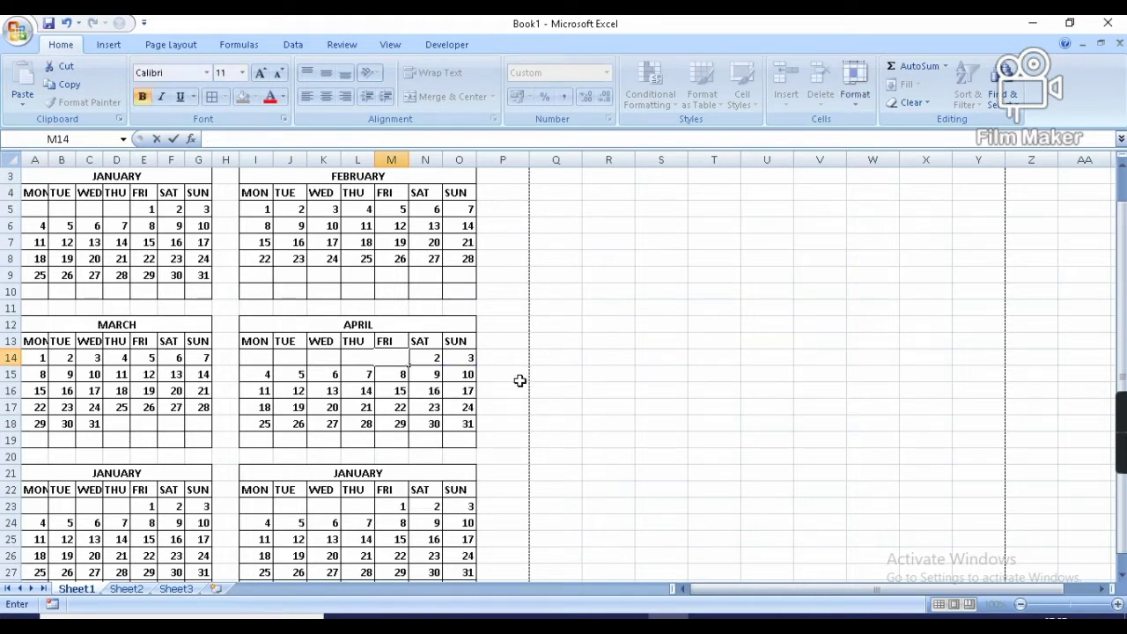
left_click(508, 389)
left_click(395, 357)
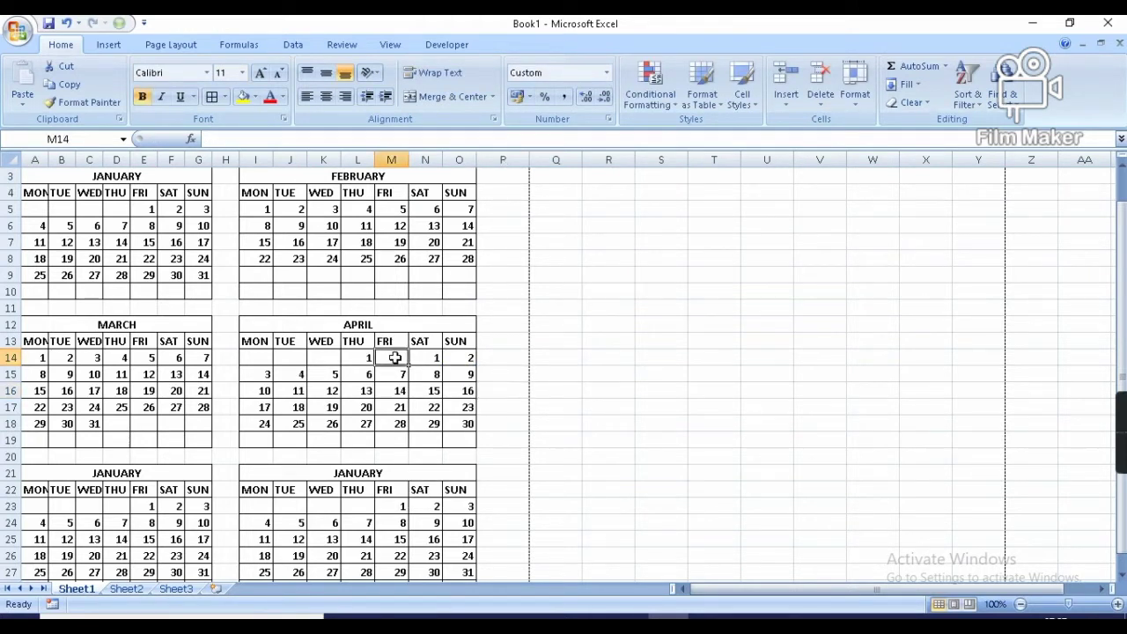
type("=")
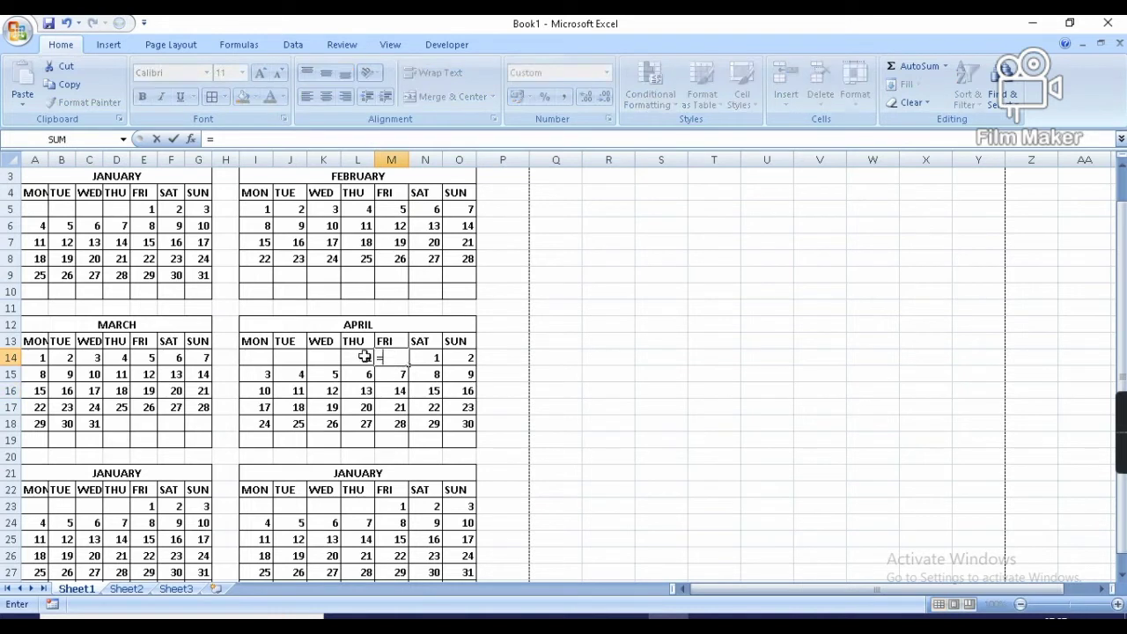
left_click(360, 358)
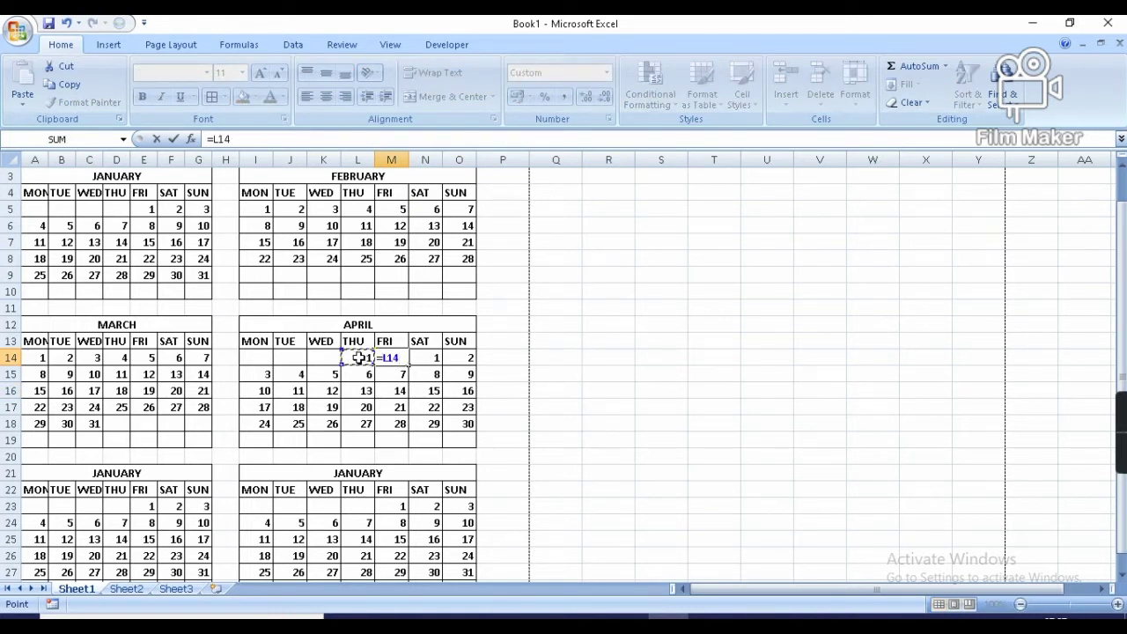
type("+1")
key("Return")
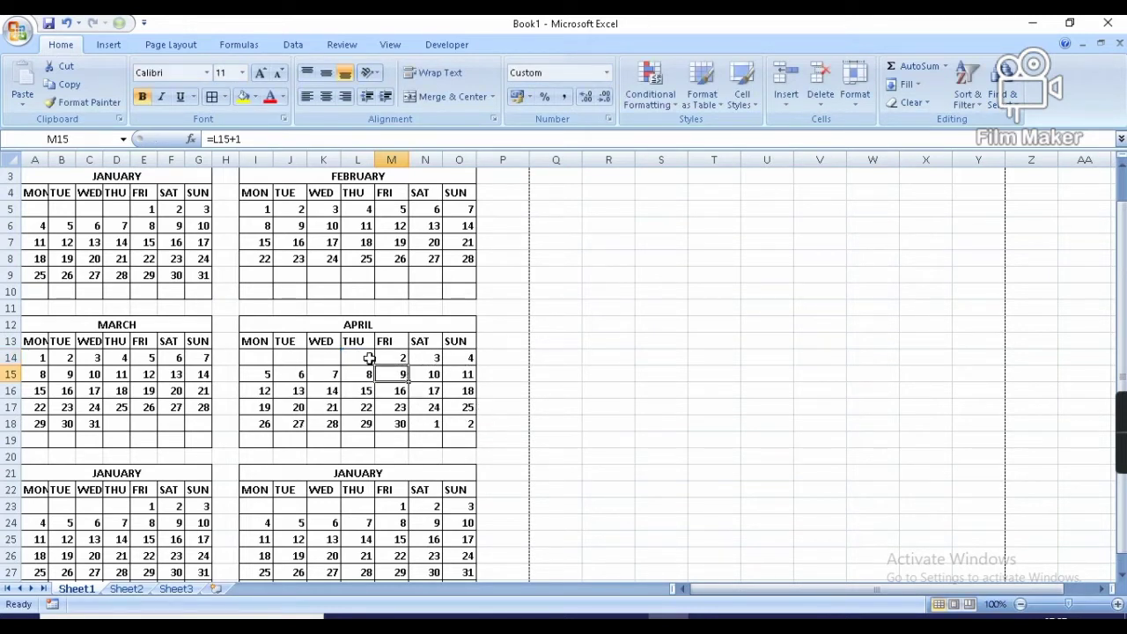
- Clear the leftover days N18:O18 after April 30
left_click(432, 423)
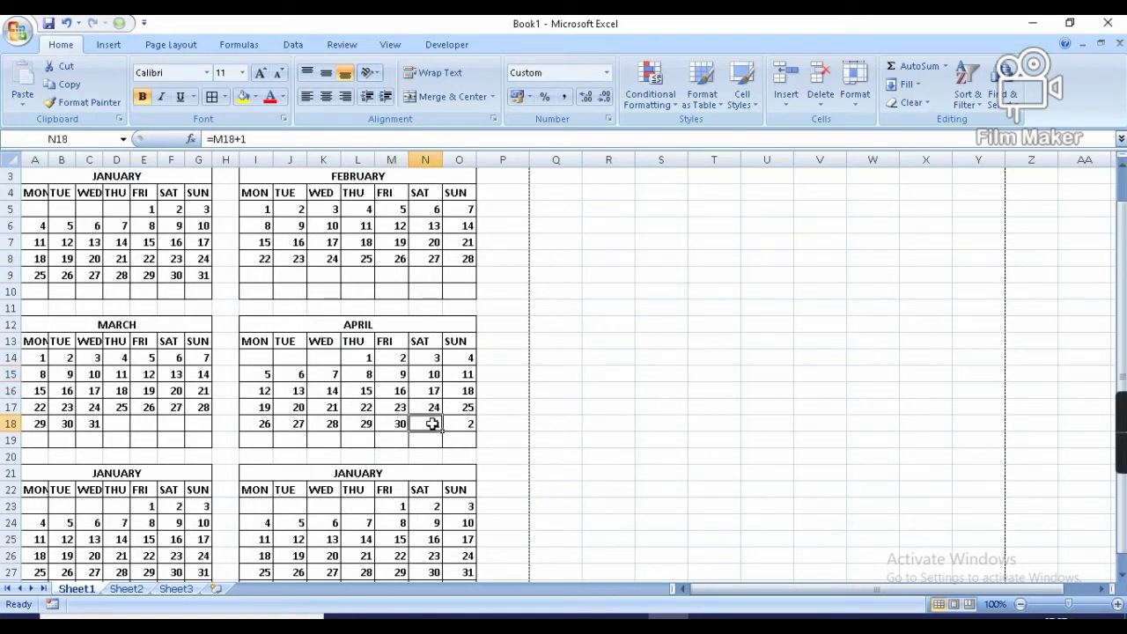
left_click_drag(433, 424, 458, 423)
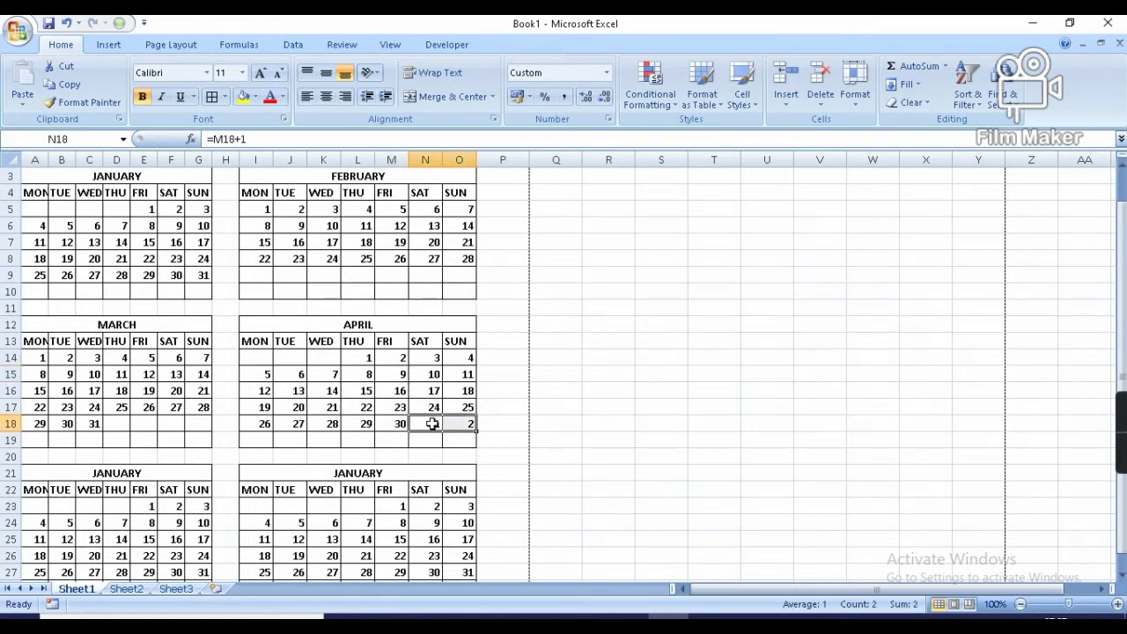
key("Delete")
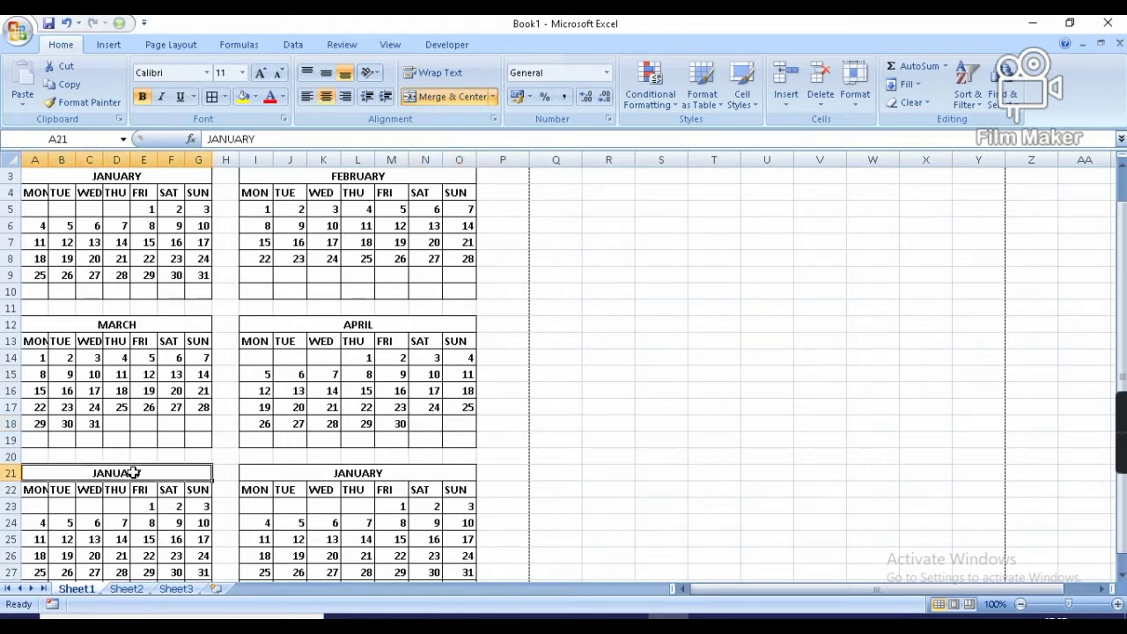
- Title the A21 block MAY and base its first day on April's 30
type("MAY")
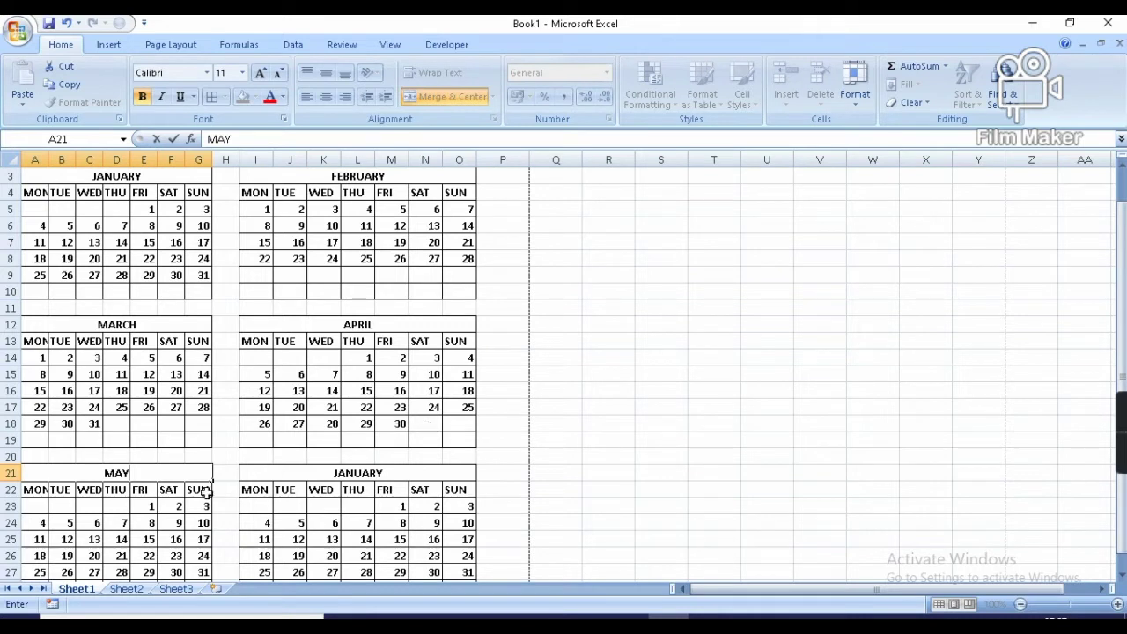
left_click(173, 506)
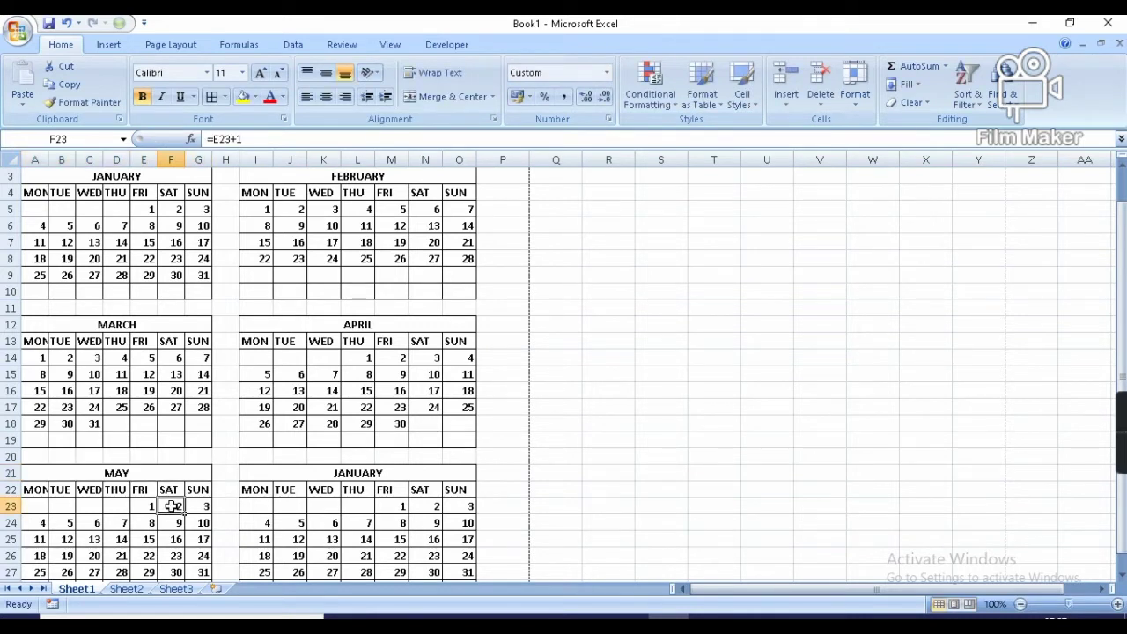
type("=")
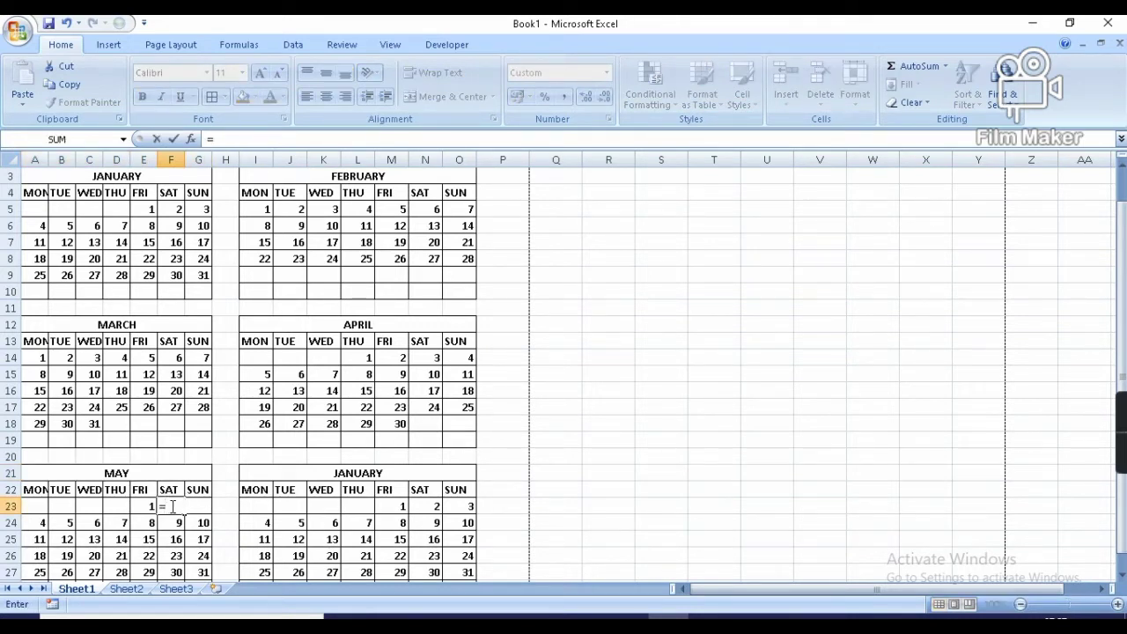
left_click(398, 425)
type("+1")
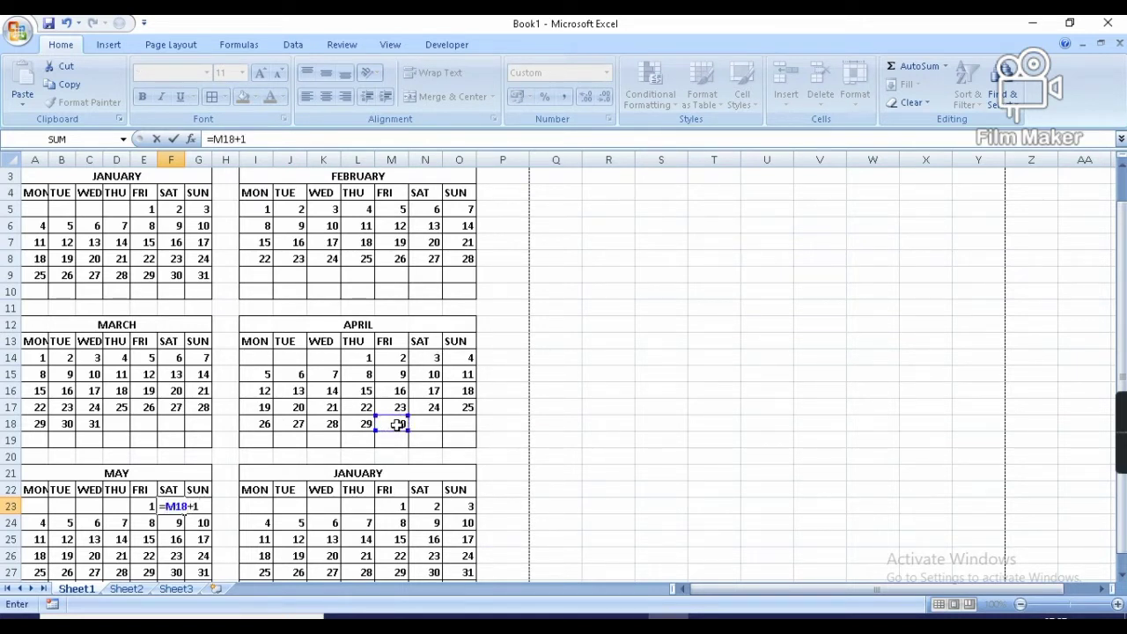
key("Return")
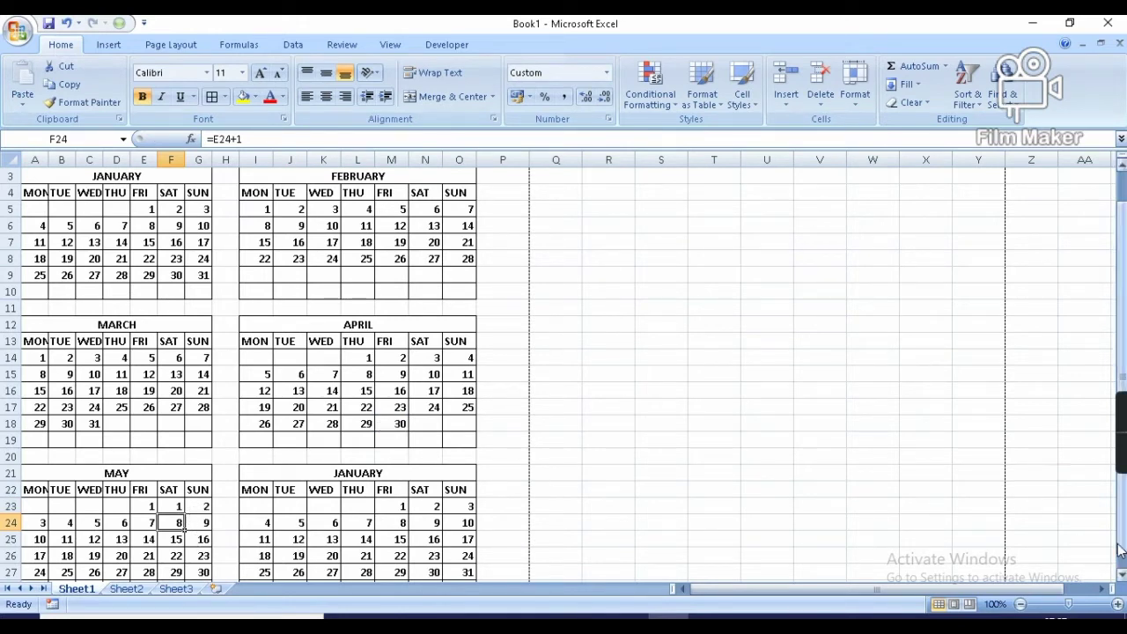
- Clear the stray day number before May 1
left_click(1121, 575)
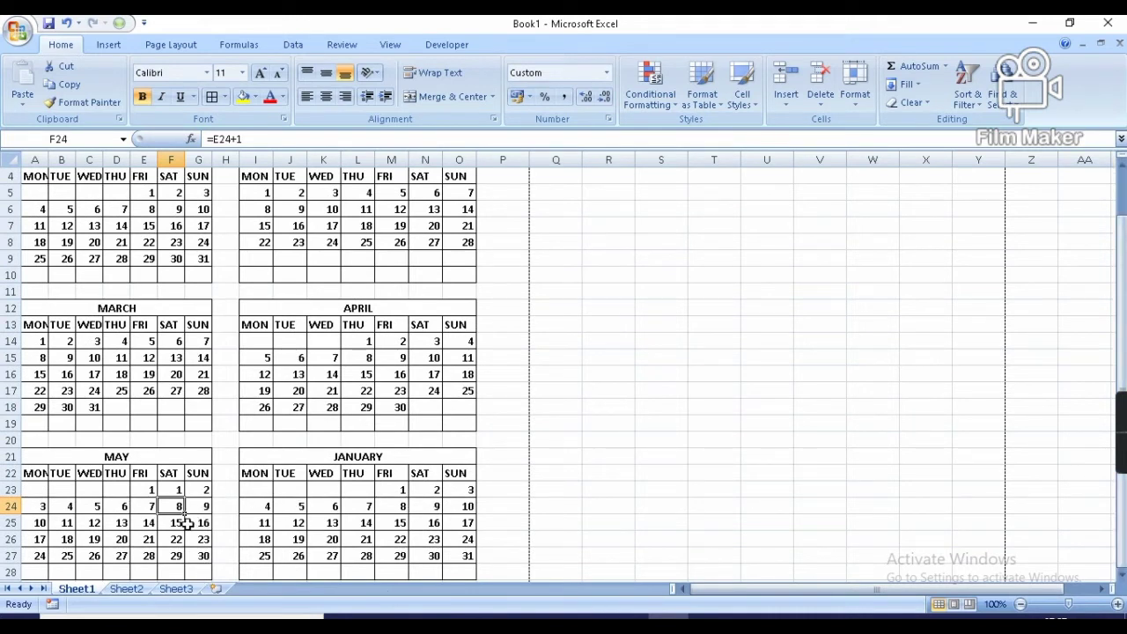
left_click(150, 490)
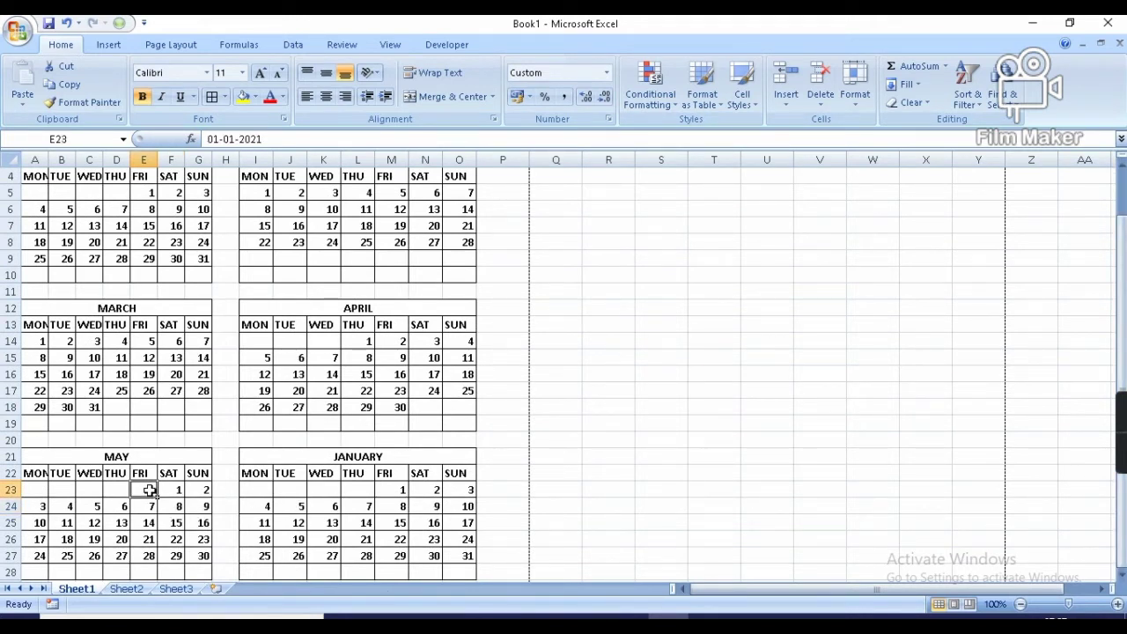
key("Delete")
left_click_drag(1122, 346, 1124, 368)
- Enter =G27+1 in A28 to show 31 and clear extra days B28:G28
left_click(37, 571)
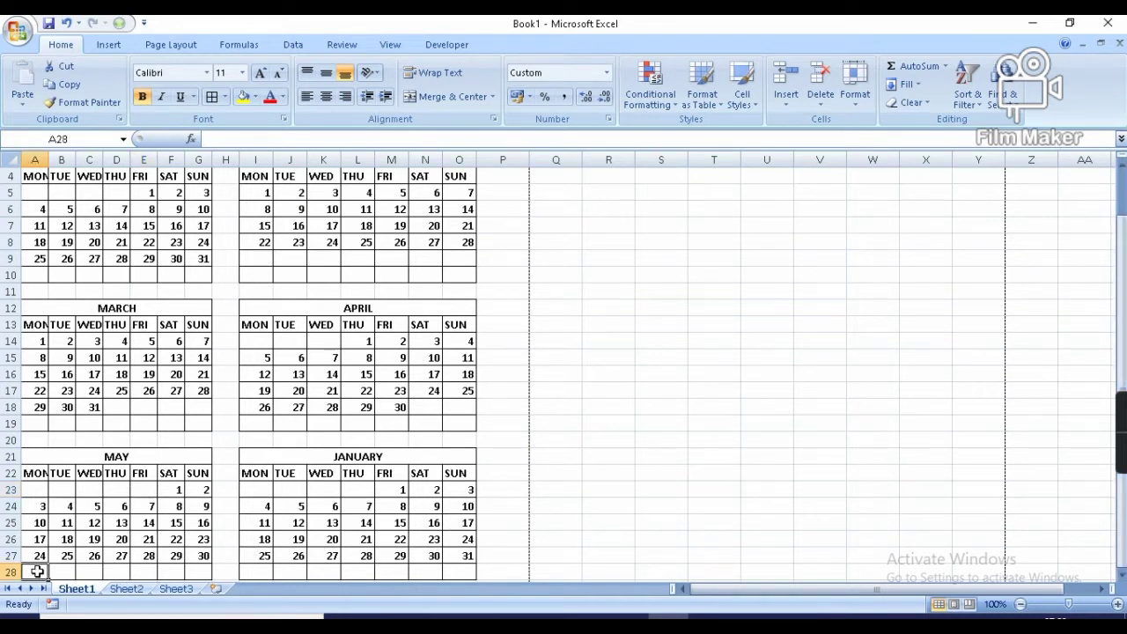
type("=")
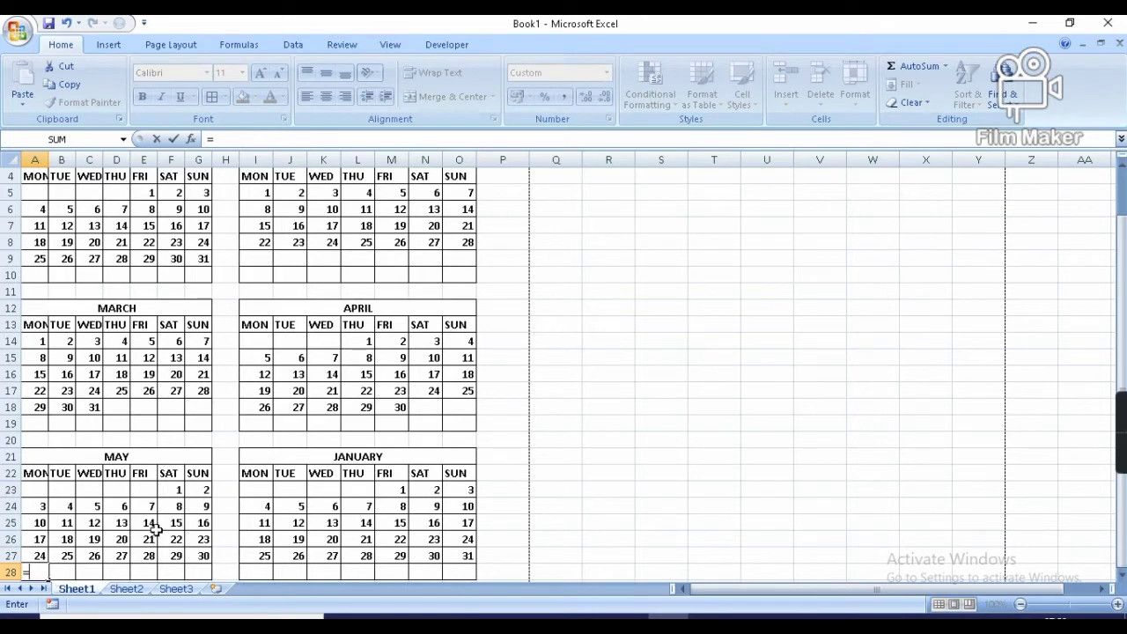
left_click(203, 555)
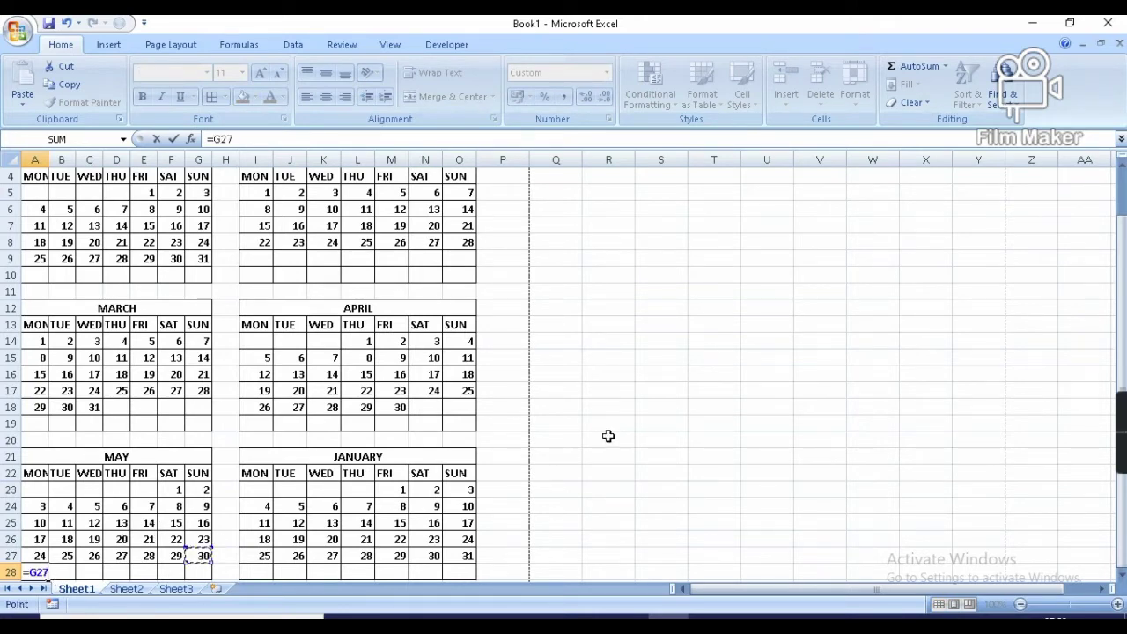
type("+1")
key("Return")
type("=A28+1")
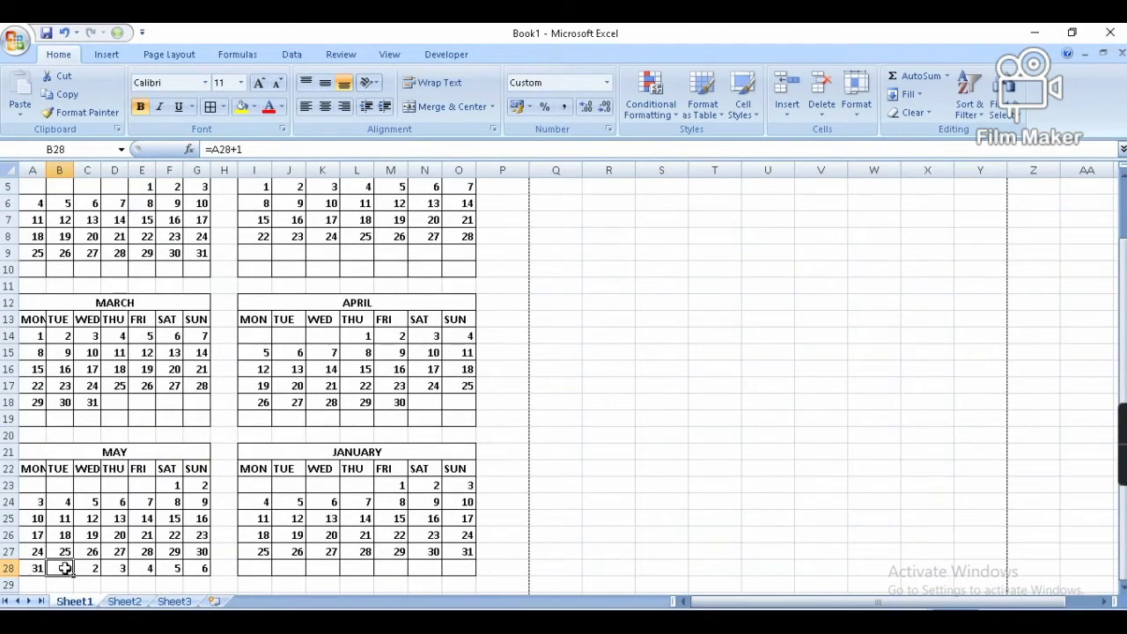
left_click_drag(66, 568, 204, 568)
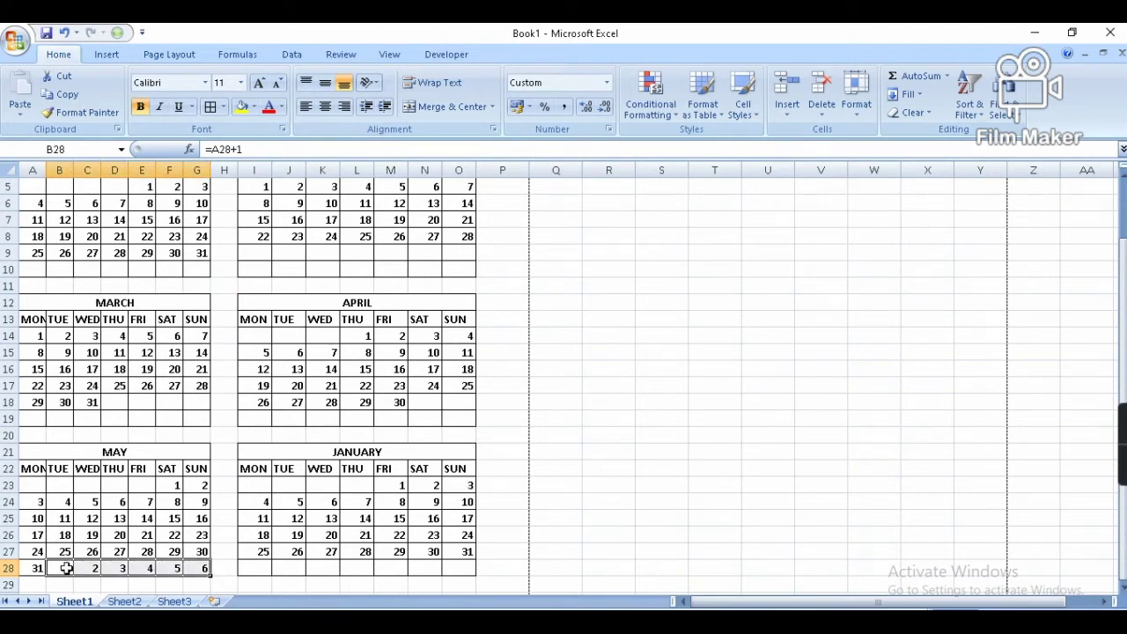
key("Delete")
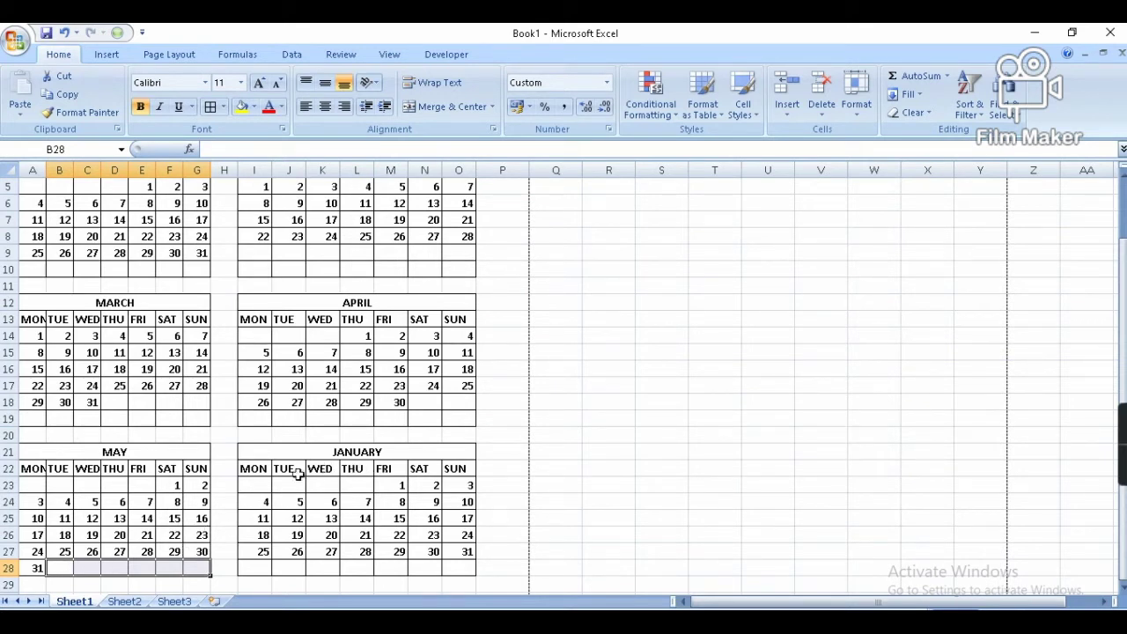
- Title the I21 block JUNE and set J23 to =A28+1 so June starts Tuesday 1
left_click(348, 452)
type("JU")
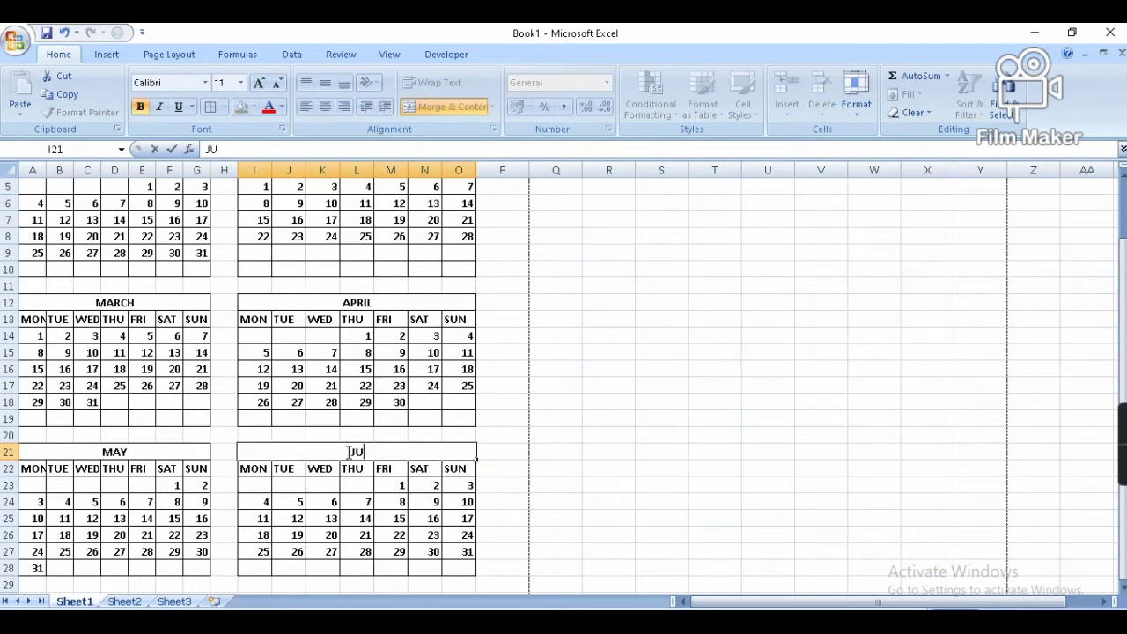
type("NE")
left_click(394, 484)
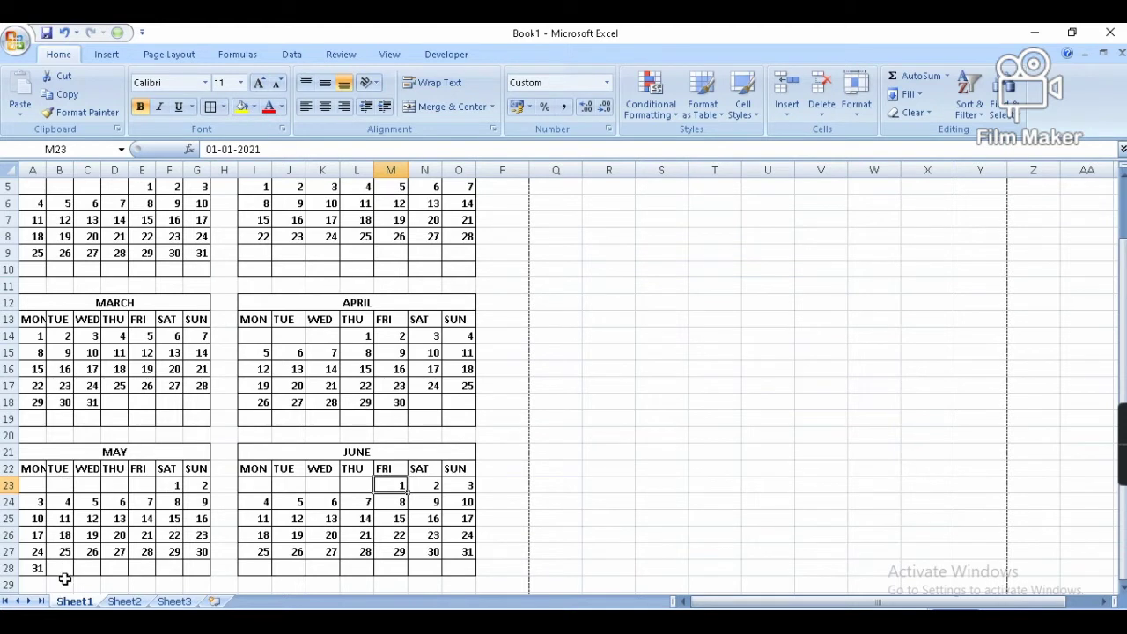
left_click(291, 483)
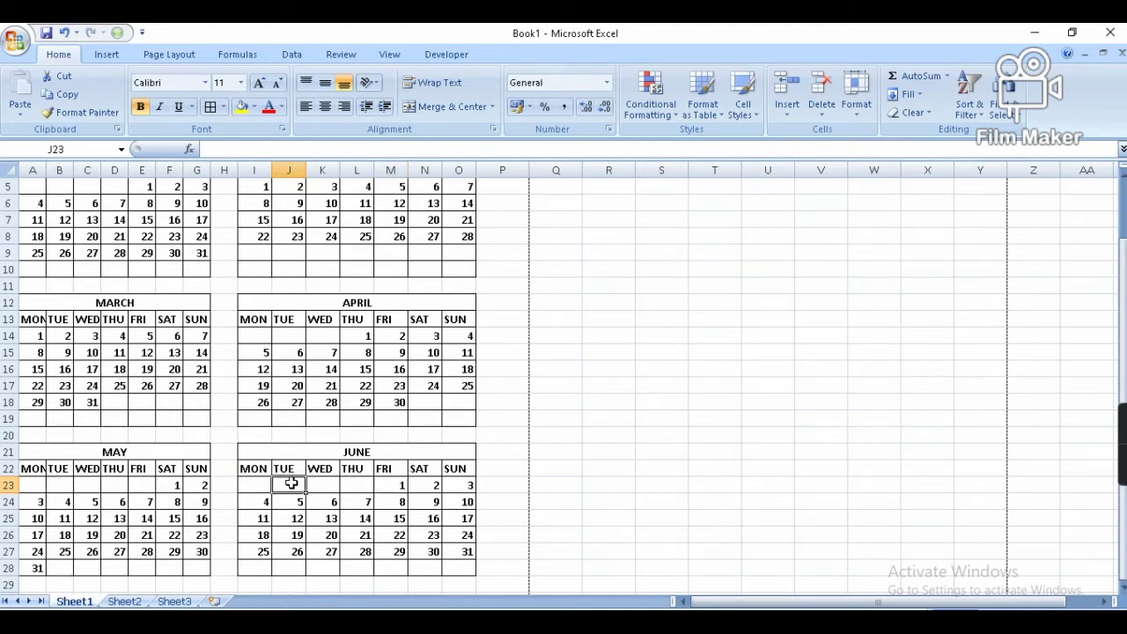
type("=")
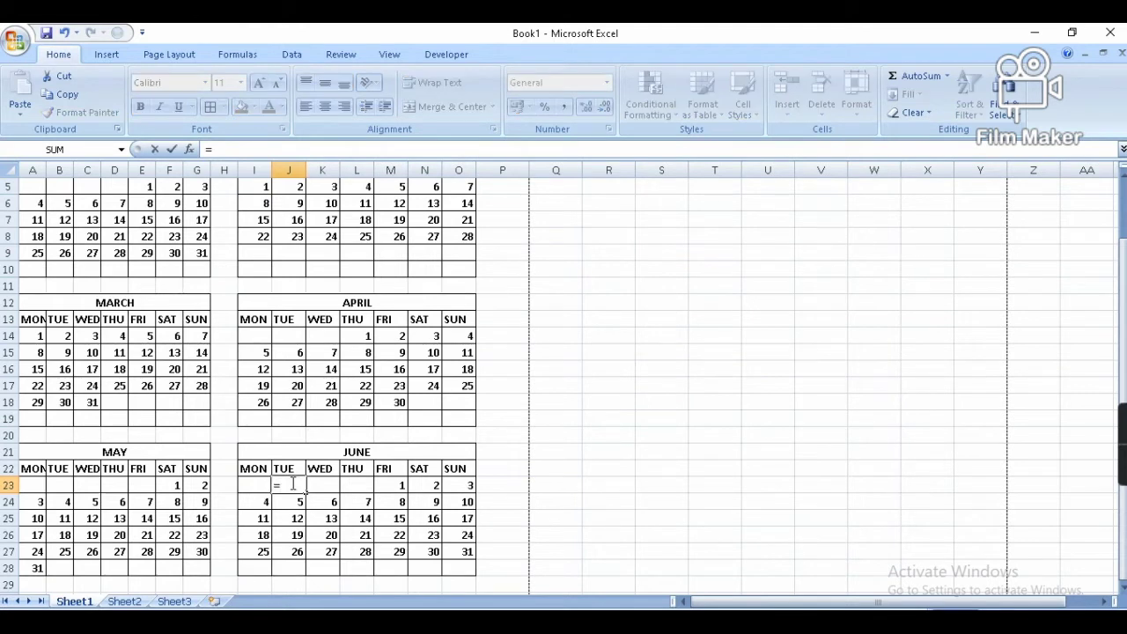
left_click(34, 569)
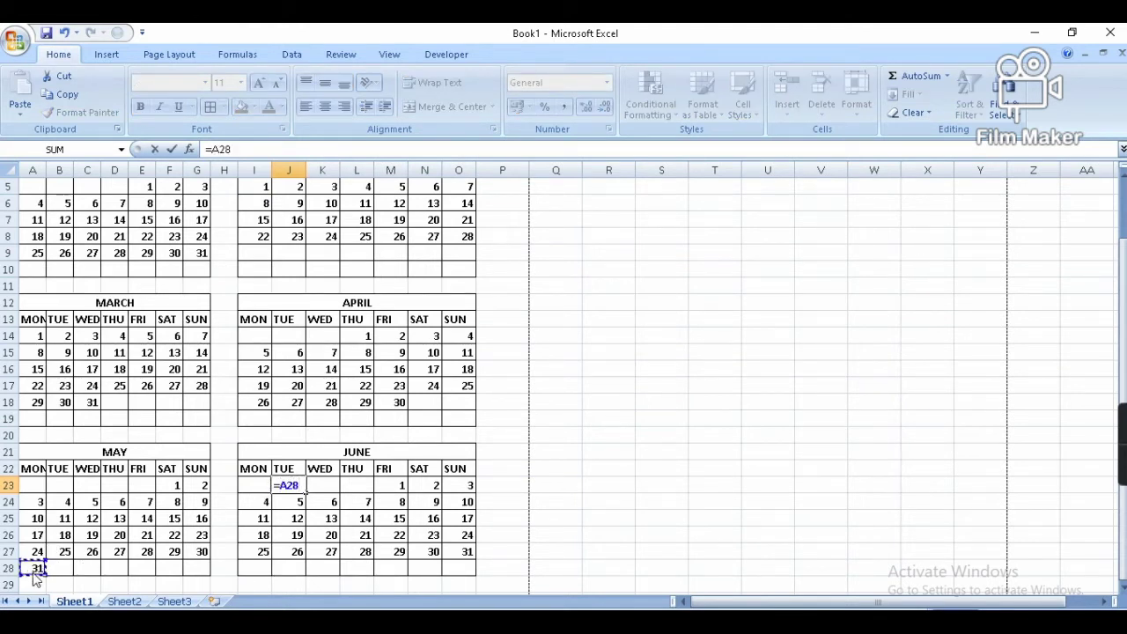
type("+1")
key("Return")
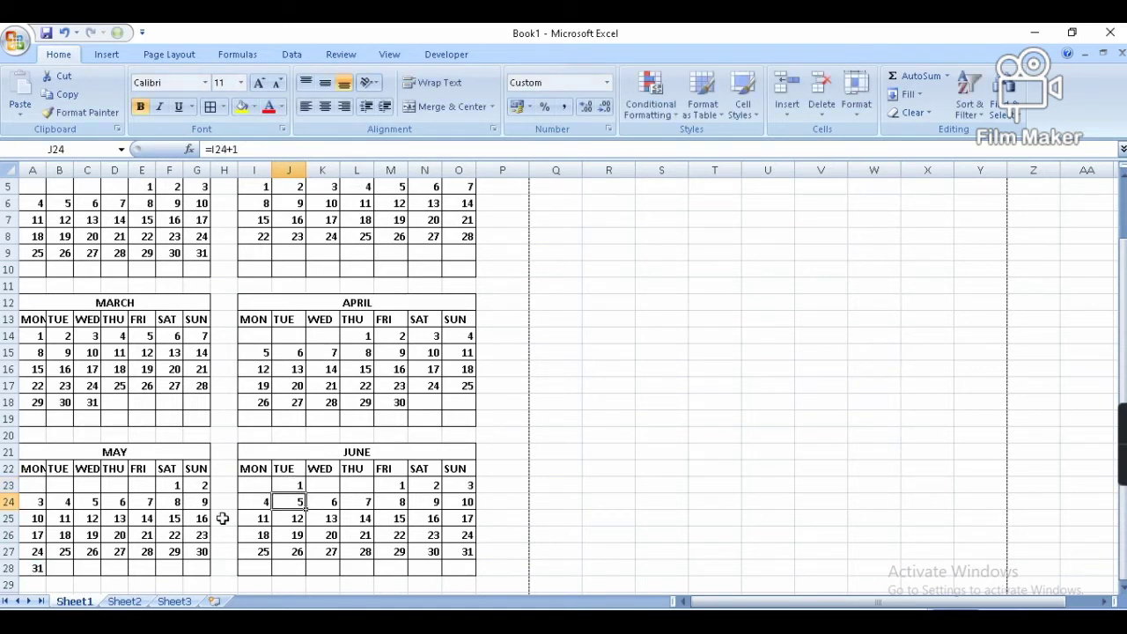
- Set K23 to =J23+1 and fill it right through O23
left_click(323, 486)
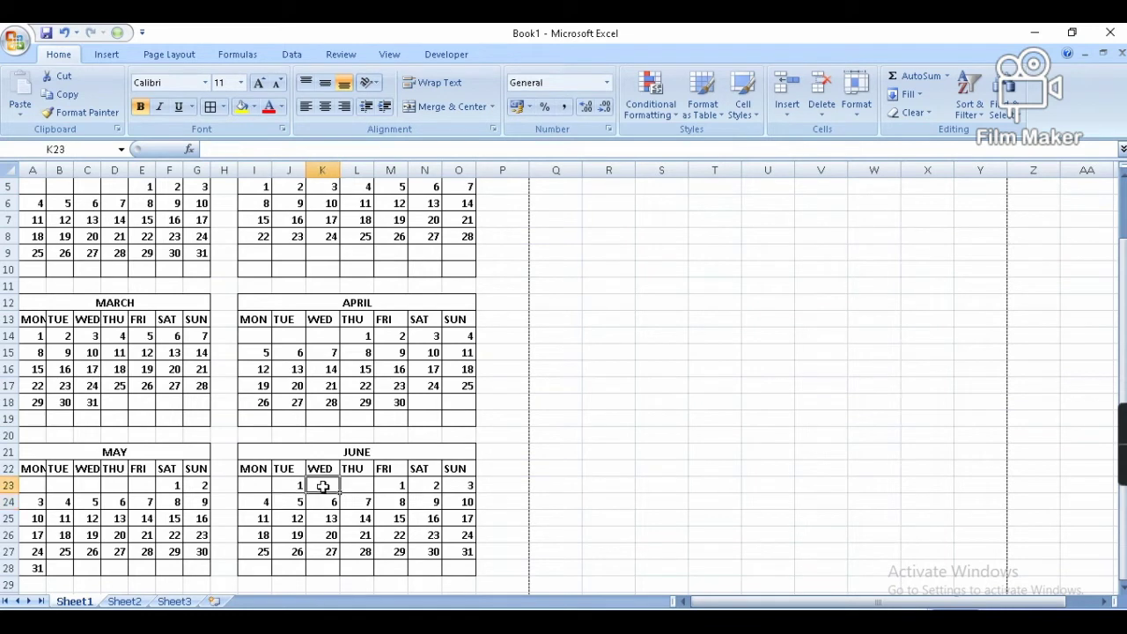
type("=")
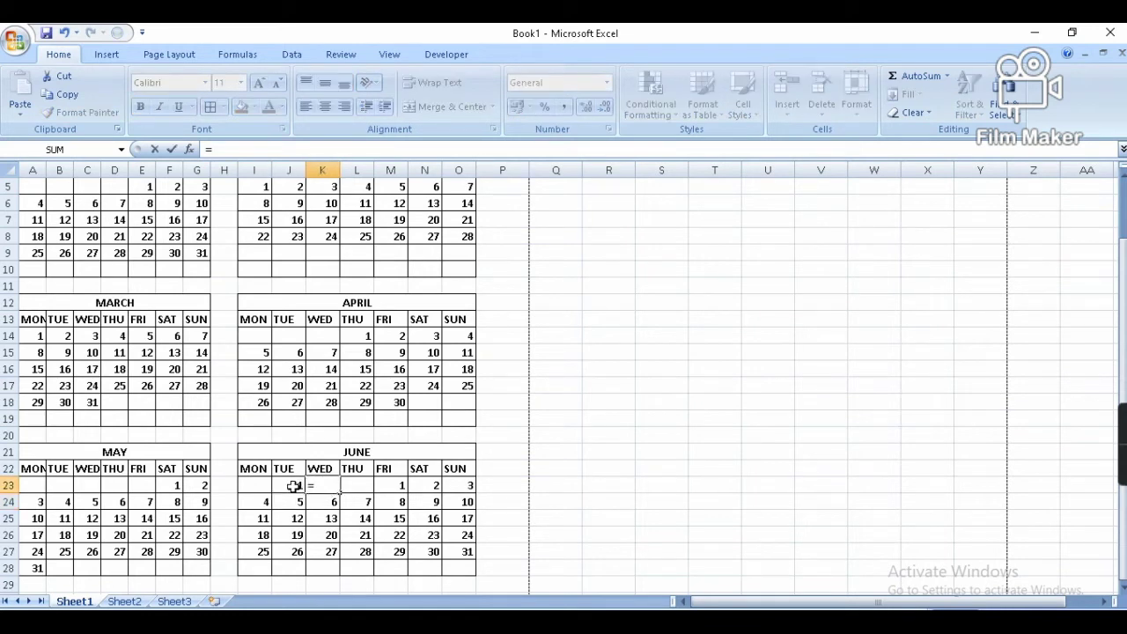
left_click(294, 486)
type("+1")
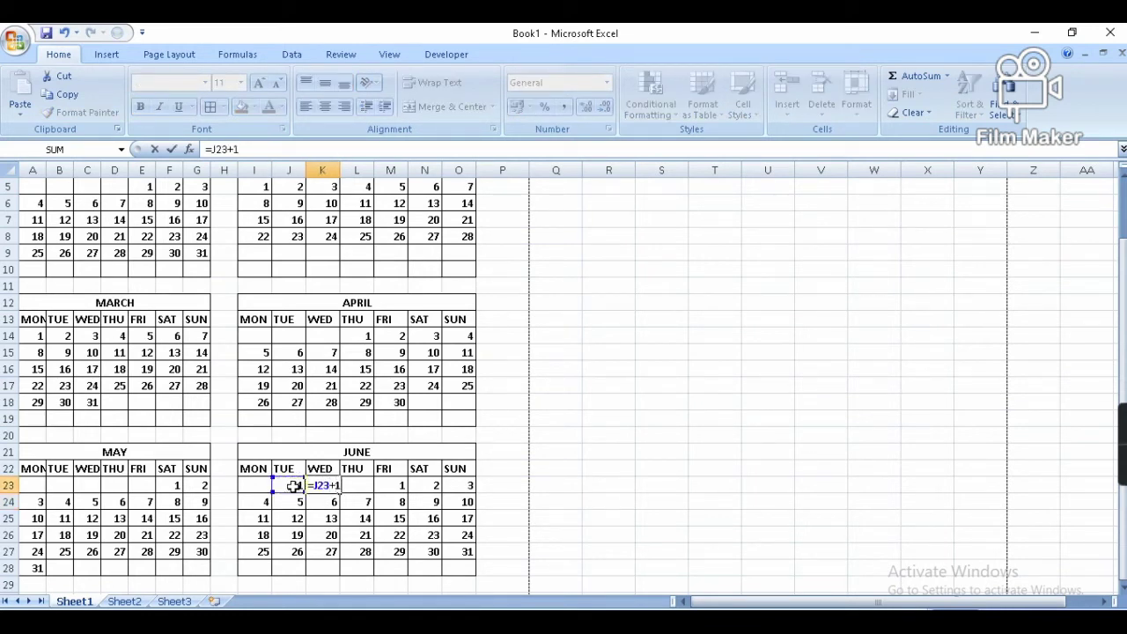
key("Return")
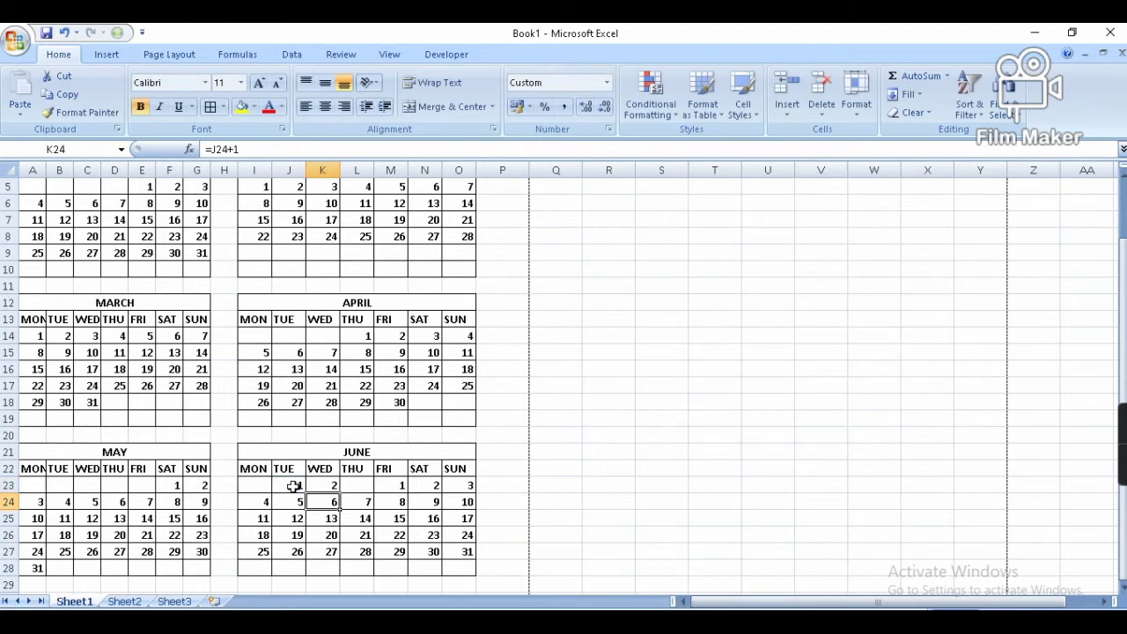
left_click(323, 487)
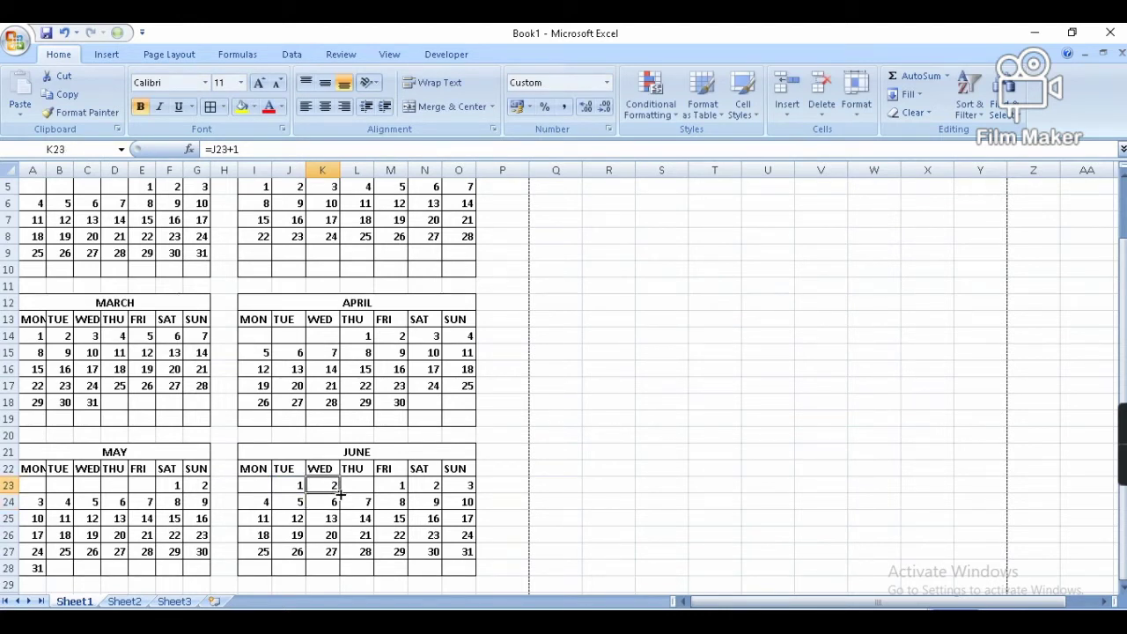
left_click_drag(339, 494, 468, 497)
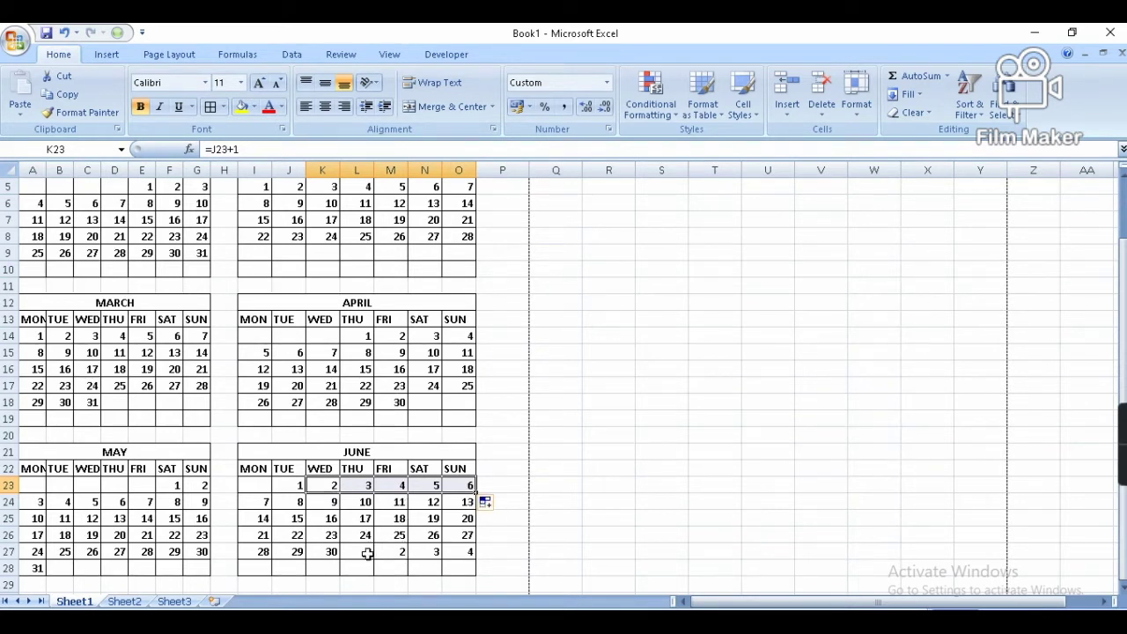
- Clear the leftover days L27:O27 after June 30
left_click(367, 554)
key("shift+Right")
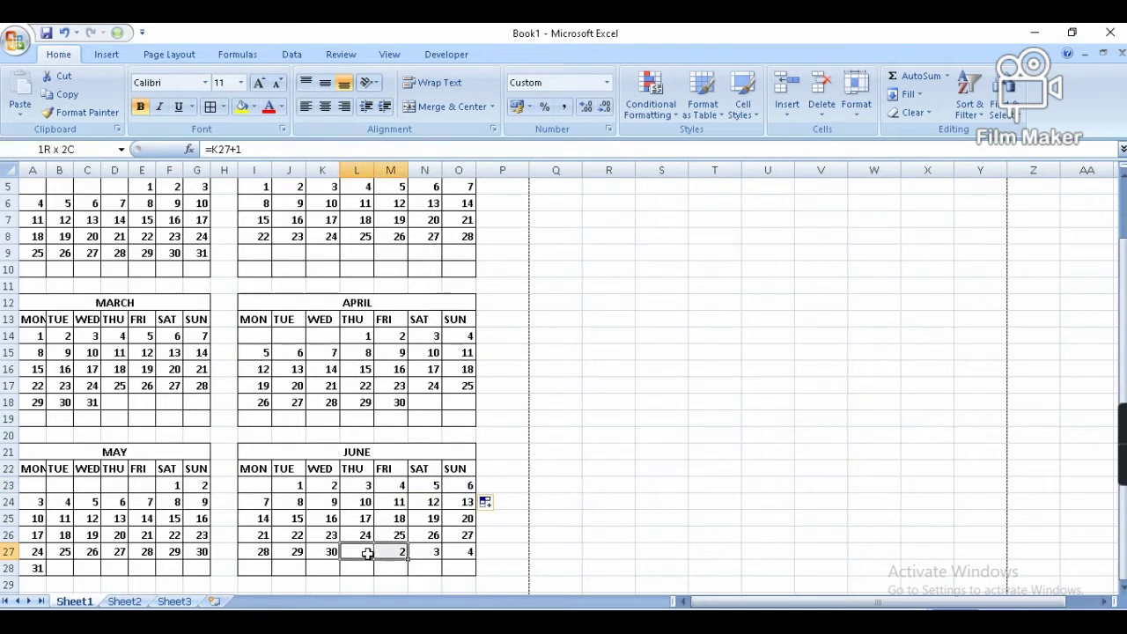
key("shift+Right")
key("shift+Right")
key("Delete")
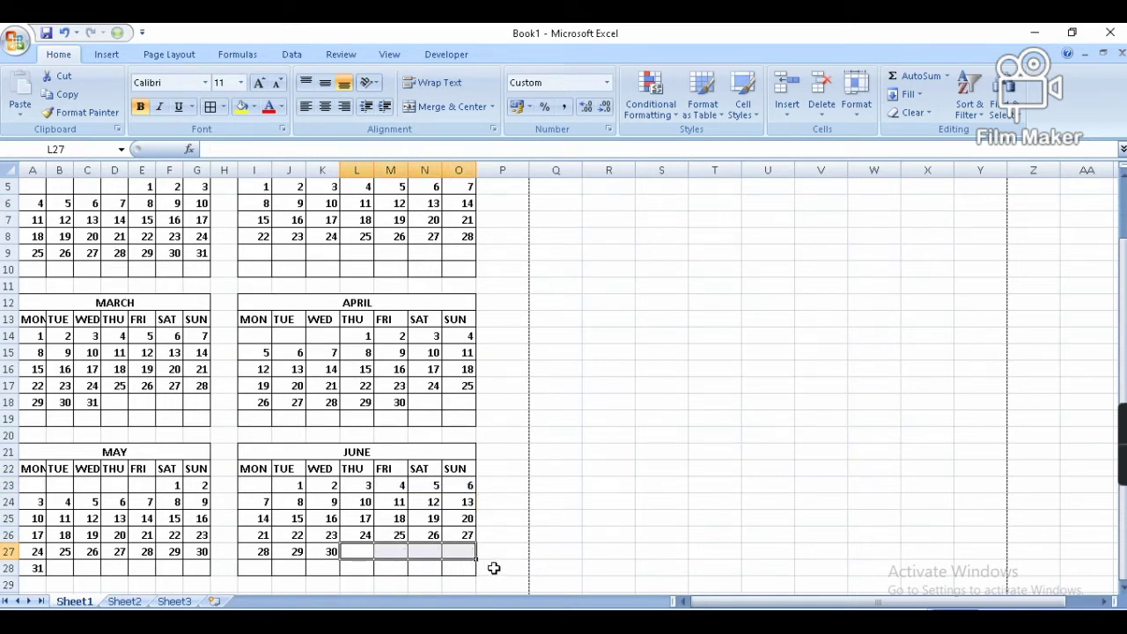
left_click(495, 568)
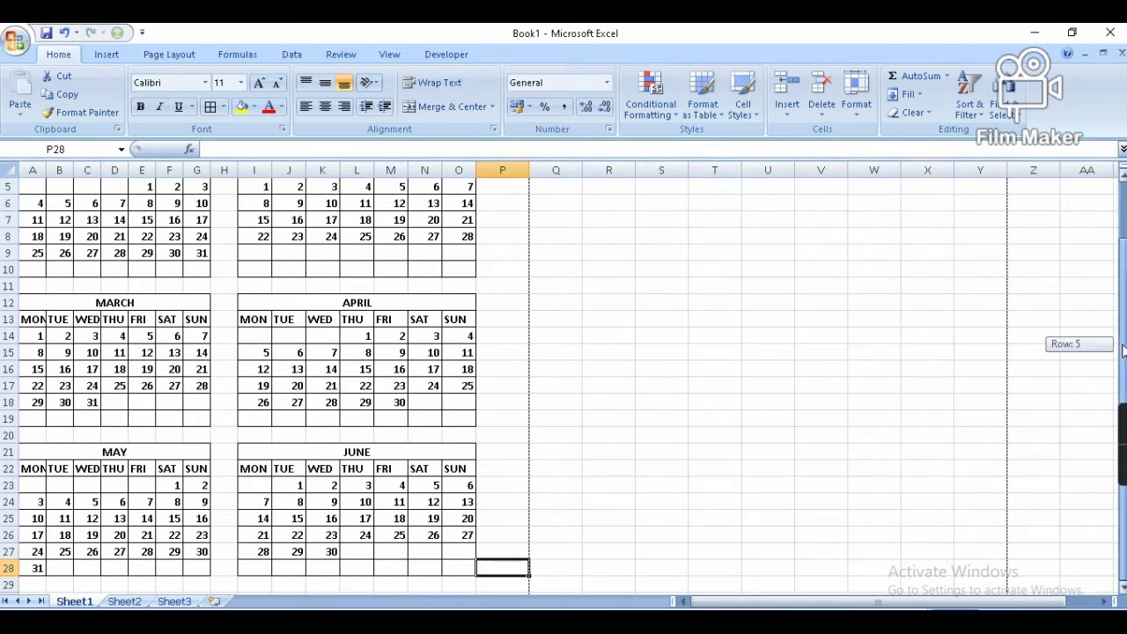
- Copy the JANUARY calendar block
left_click(28, 586)
key("Down")
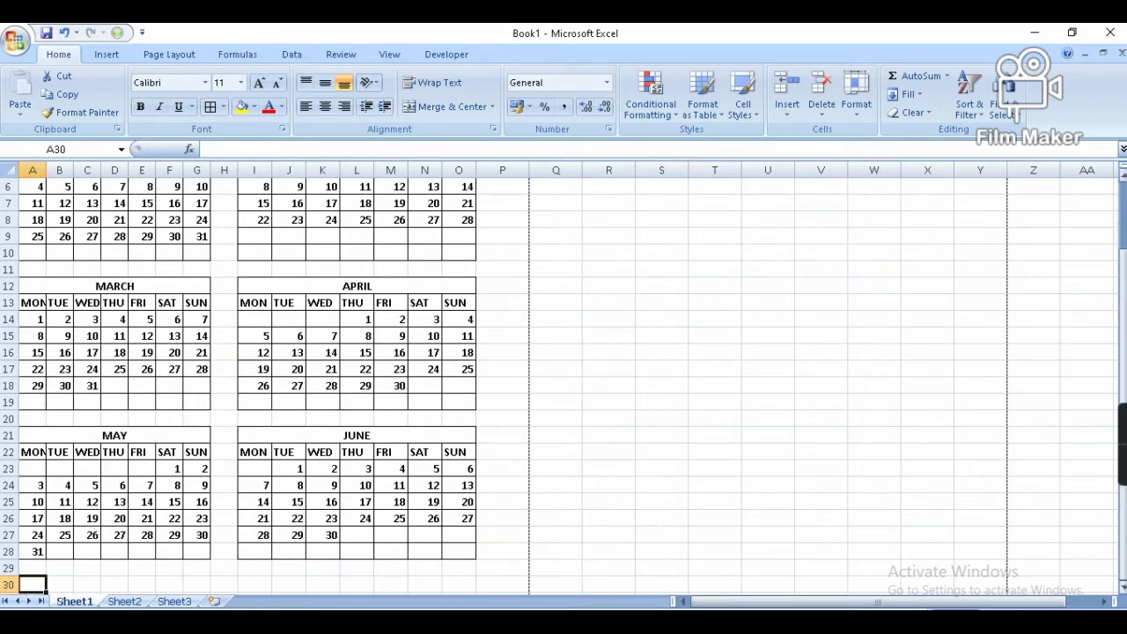
left_click_drag(1122, 272, 1121, 262)
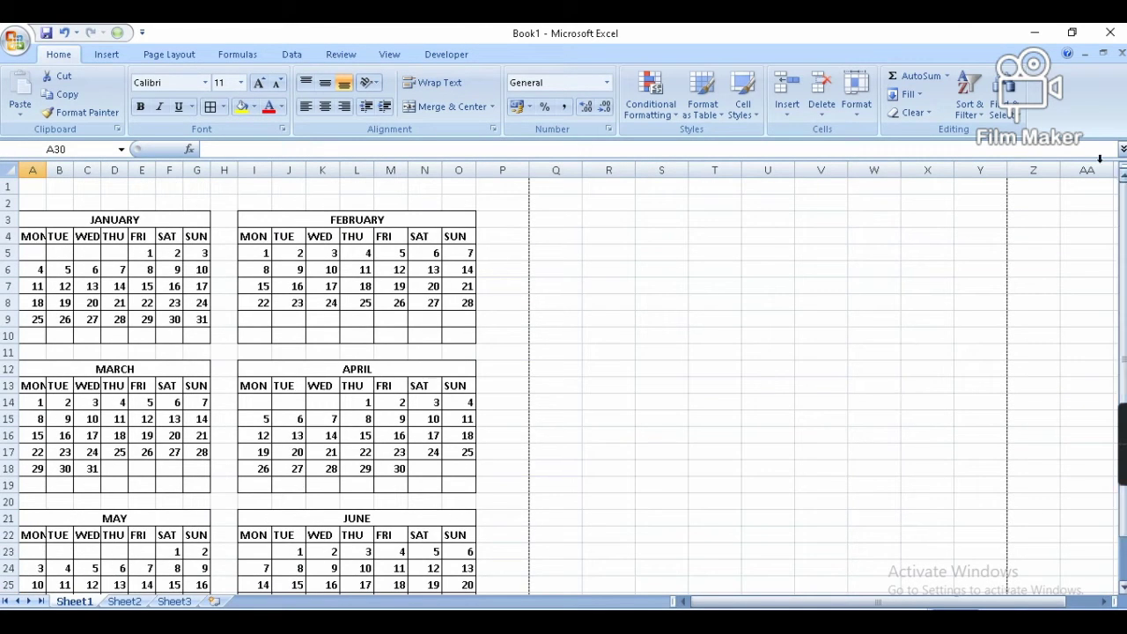
left_click(55, 220)
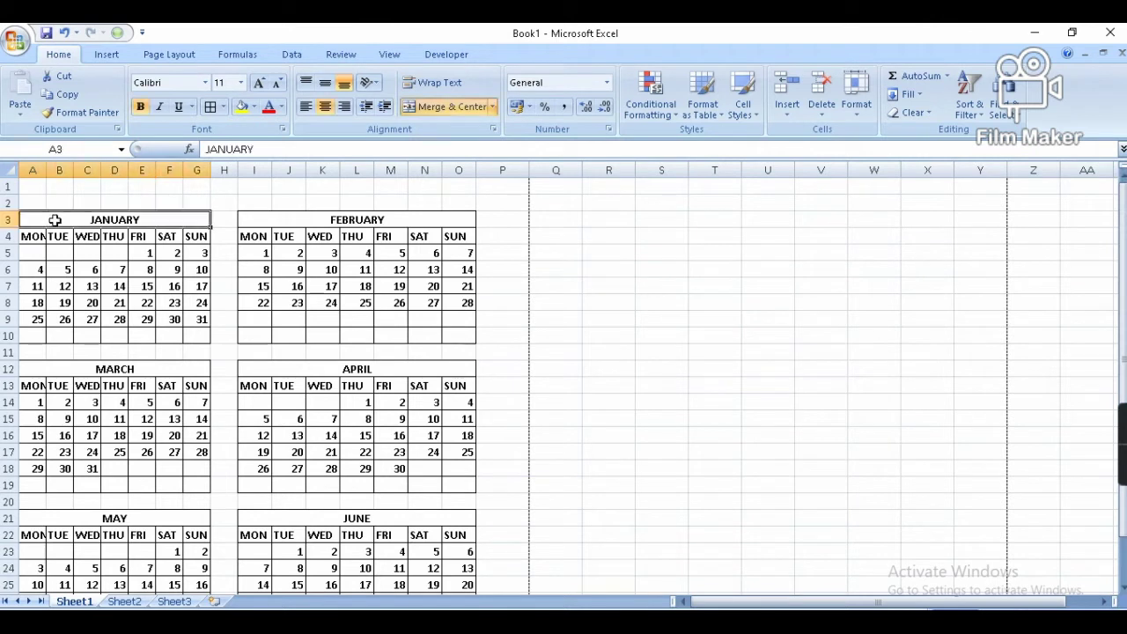
key("shift+Down")
key("shift+Down")
key("shift+Down")
key("shift+Down")
key("shift+Down")
key("shift+Down")
key("shift+Down")
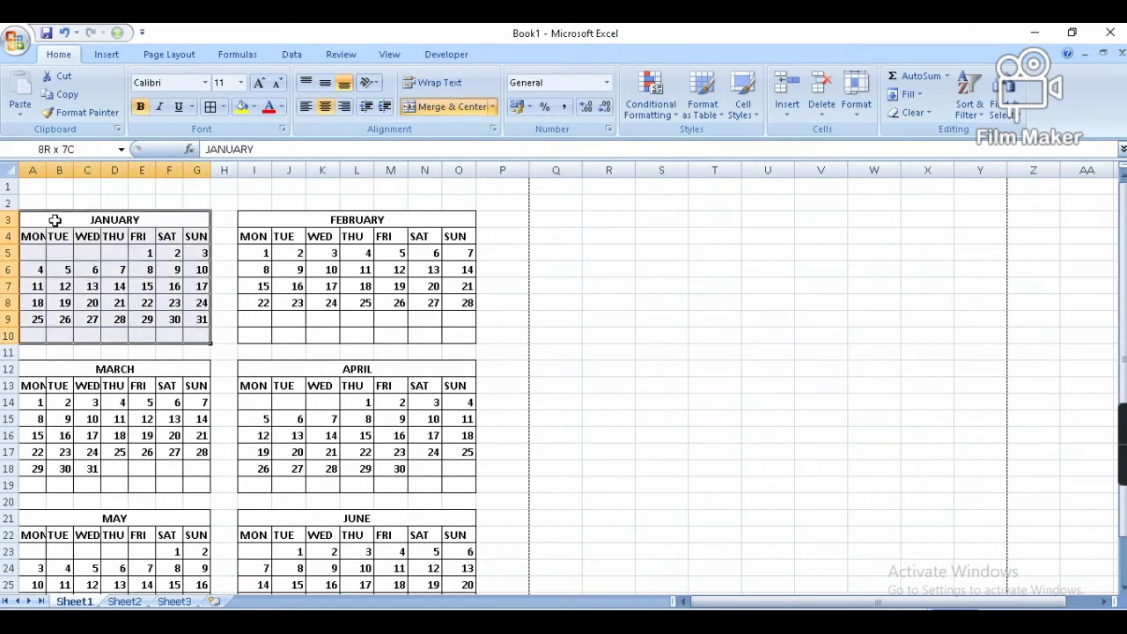
key("ctrl+c")
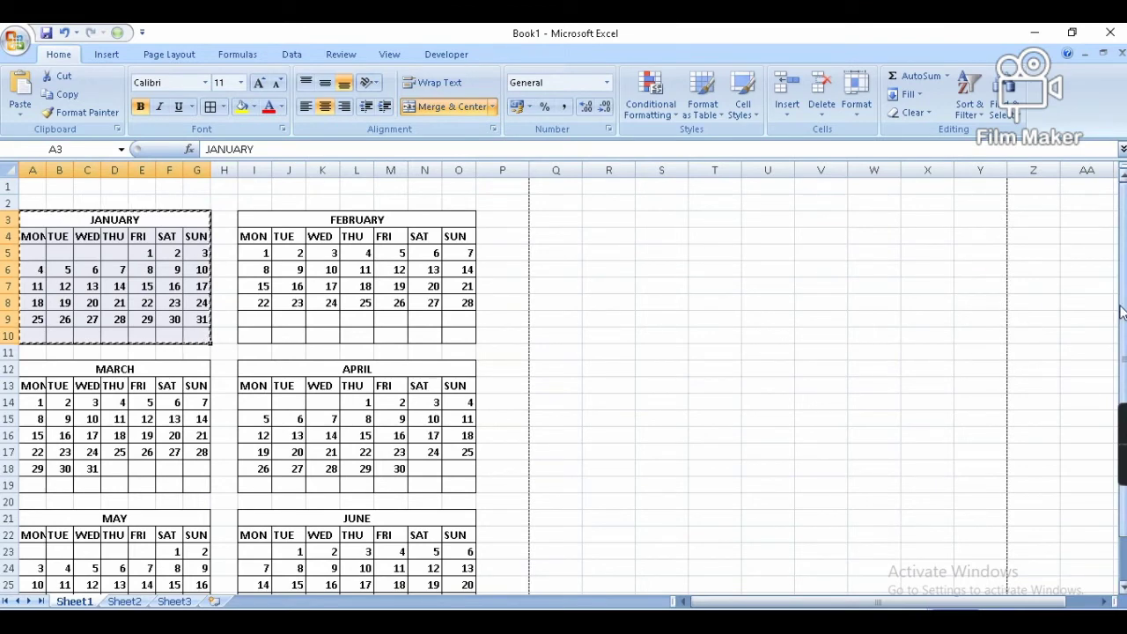
- Paste copies of the January block at A30 and I30
left_click_drag(1118, 379, 1115, 388)
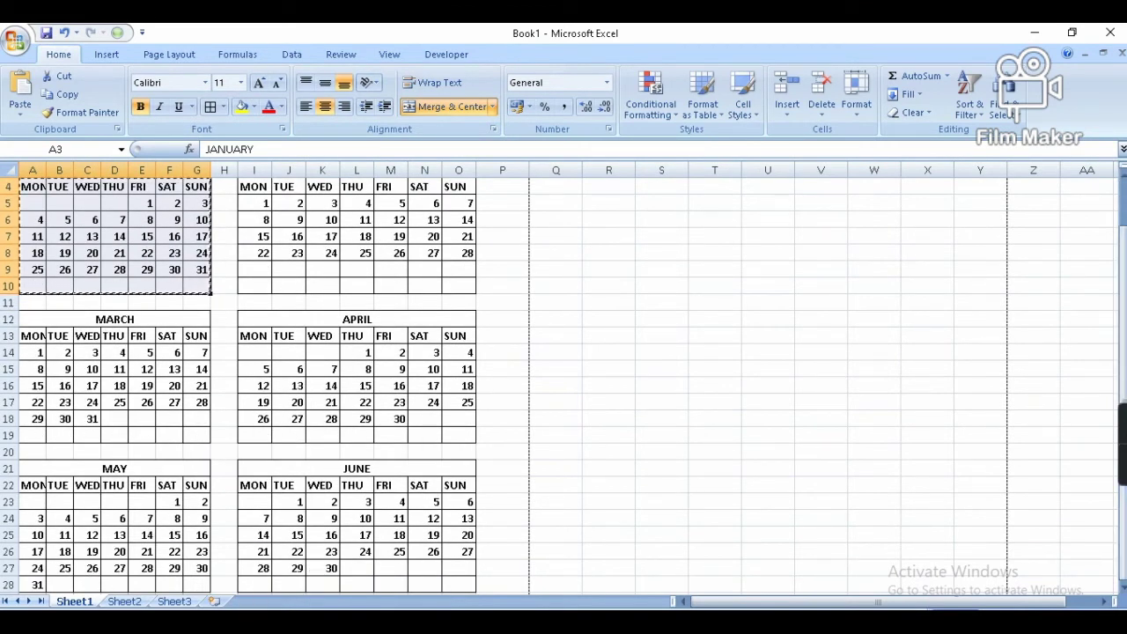
left_click(494, 566)
key("Down")
key("Down")
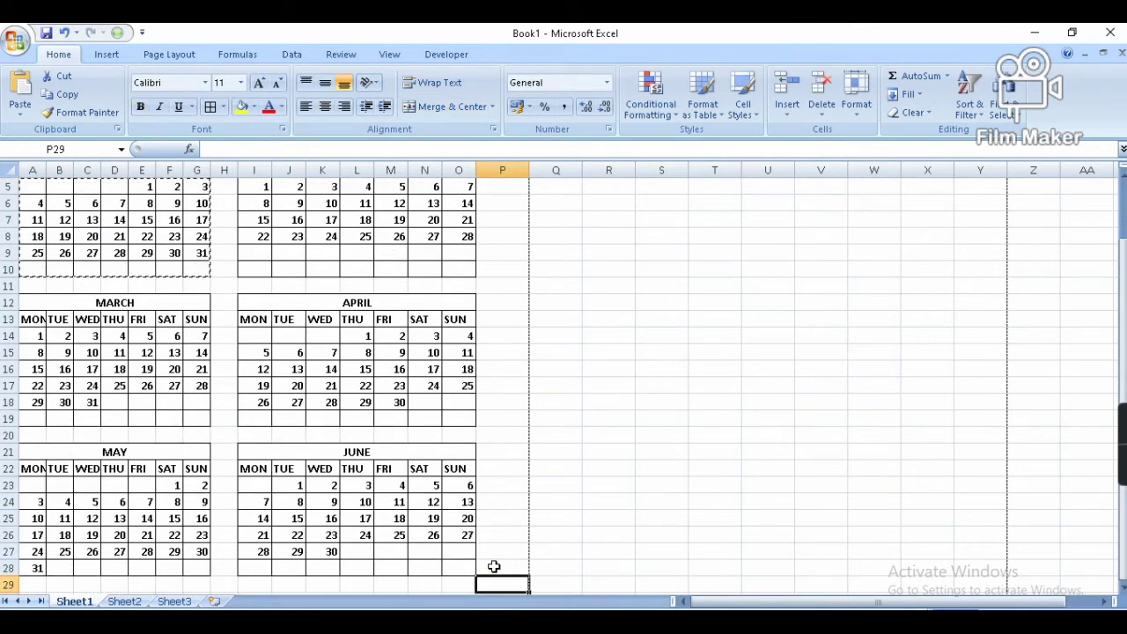
key("Down")
key("Down")
key("Left")
key("Left")
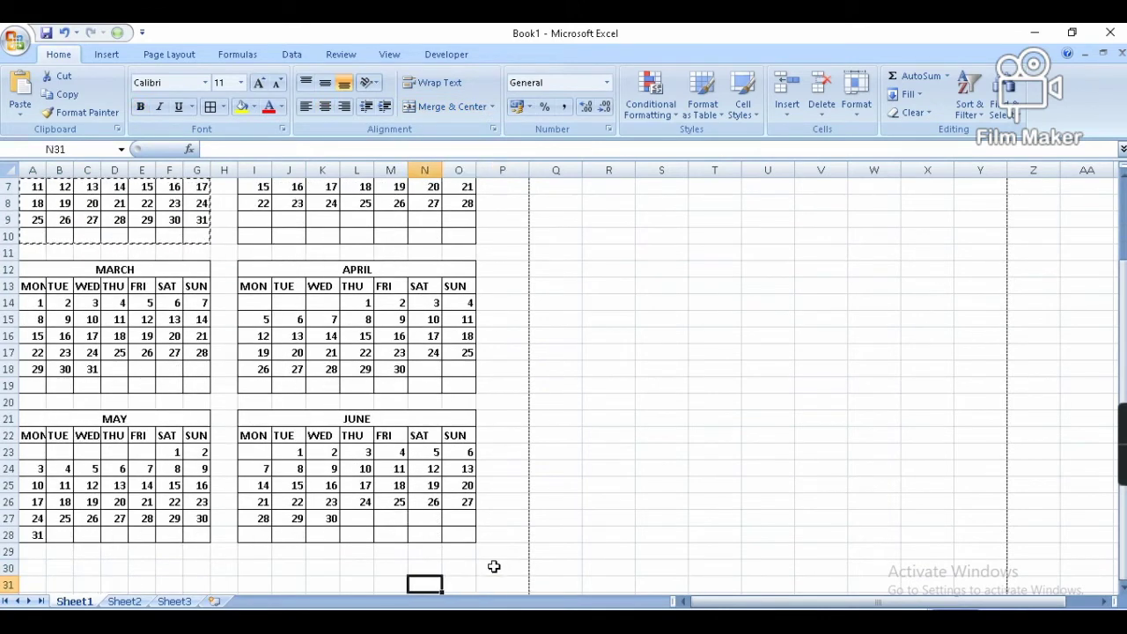
key("Left")
key("Left")
key("Left")
key("Left")
key("Left")
key("Left")
key("Left")
key("Left")
key("Left")
key("Left")
key("Left")
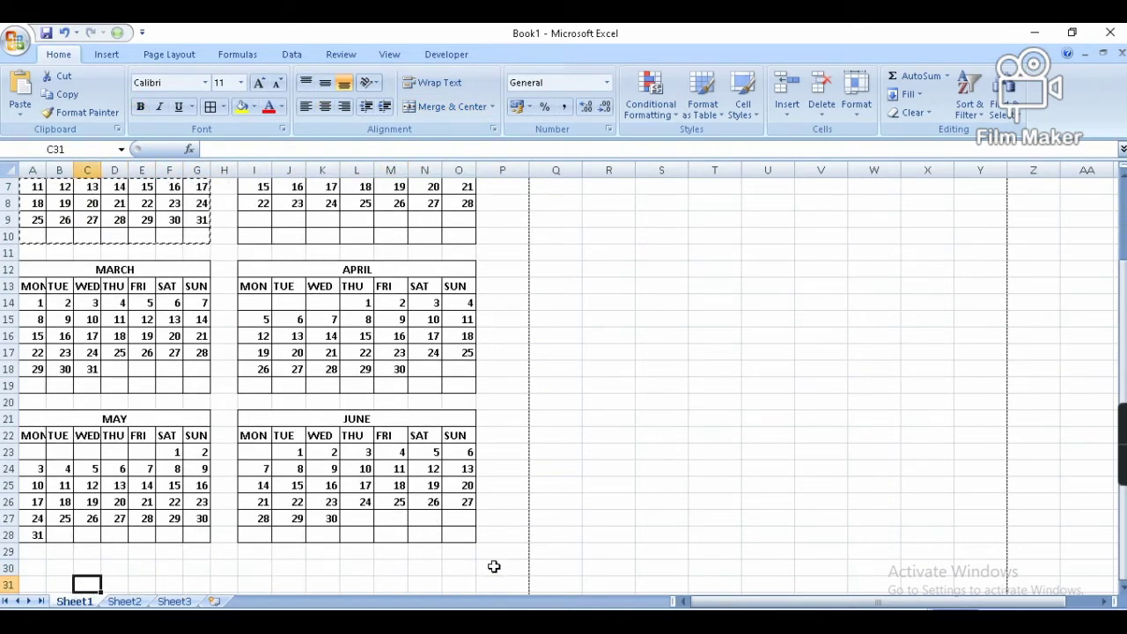
key("Left")
key("Left")
key("Up")
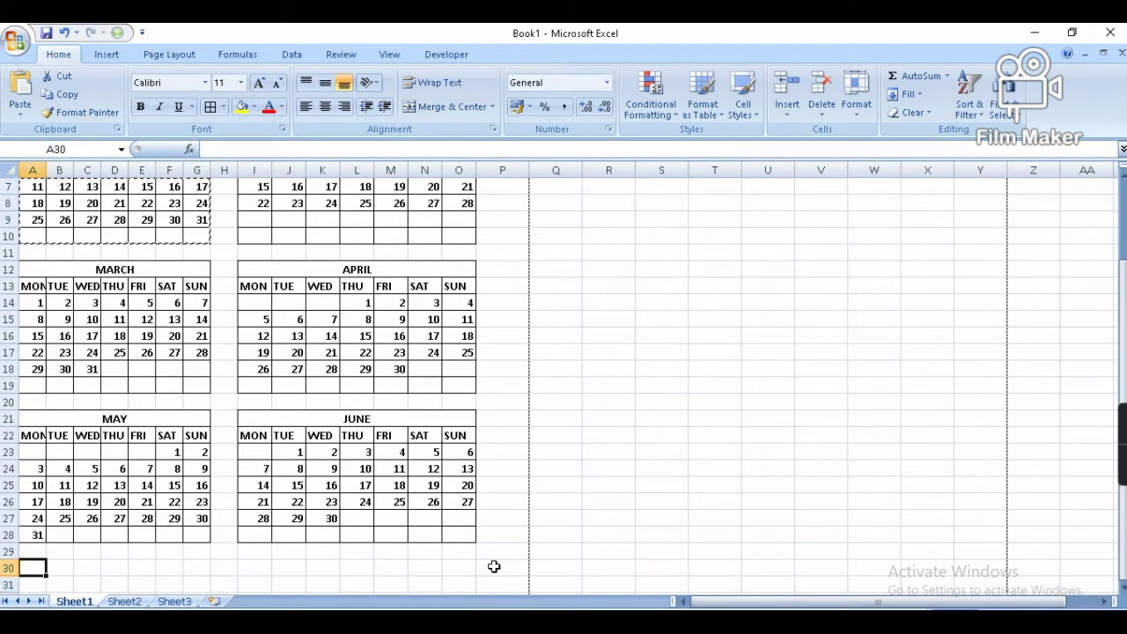
key("ctrl+v")
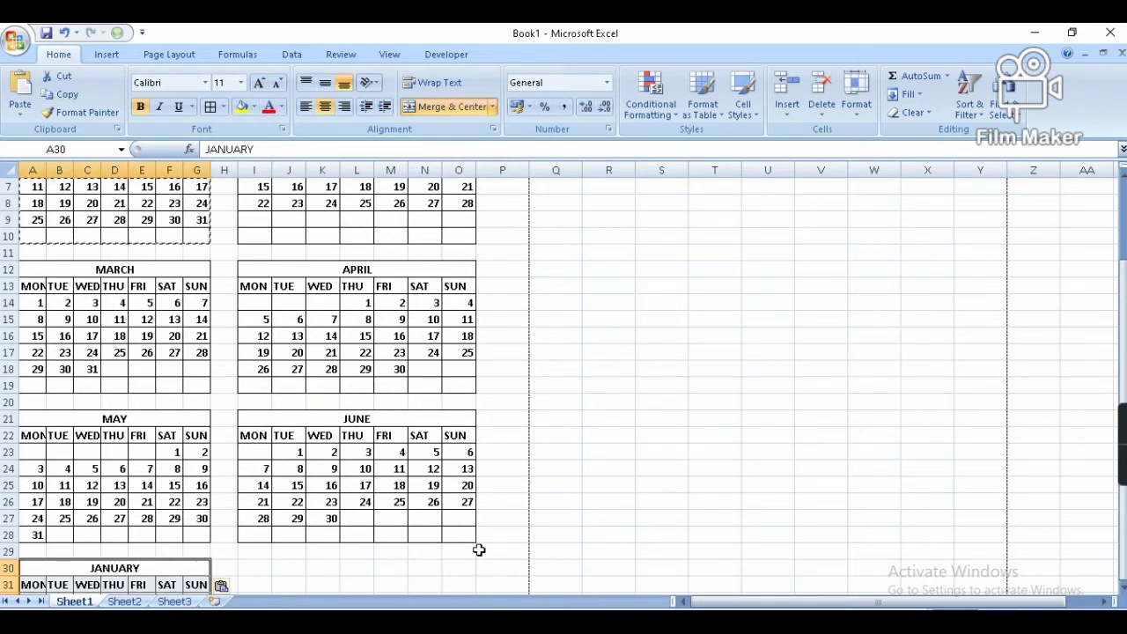
left_click(261, 569)
key("ctrl+v")
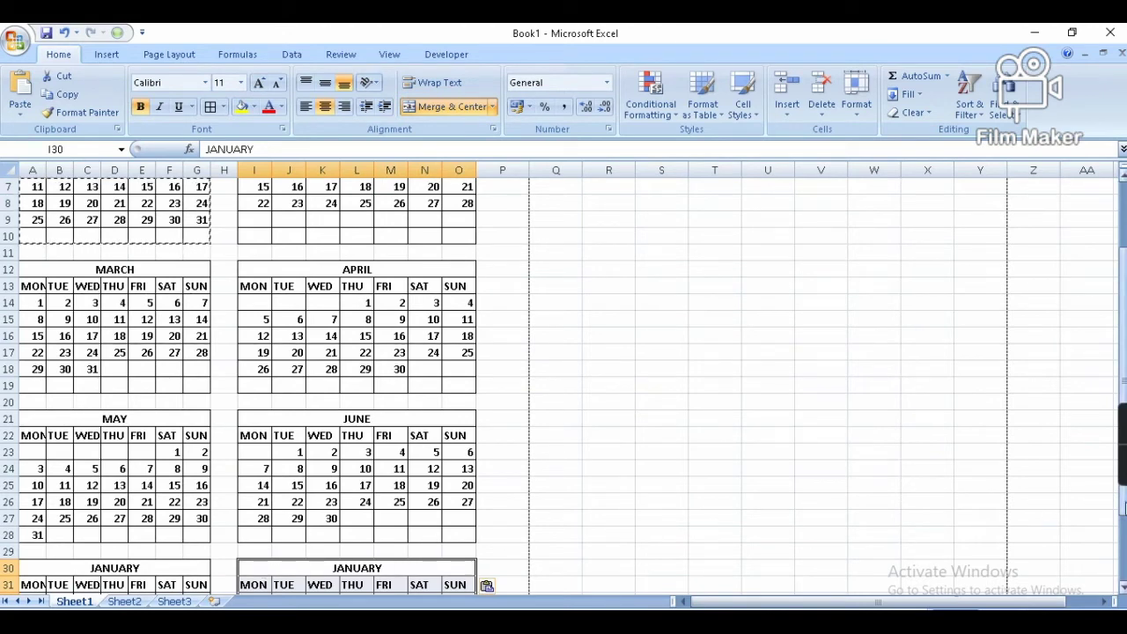
- Paste four more January blocks at A39, I39, A48 and I48
left_click_drag(1123, 509, 1124, 530)
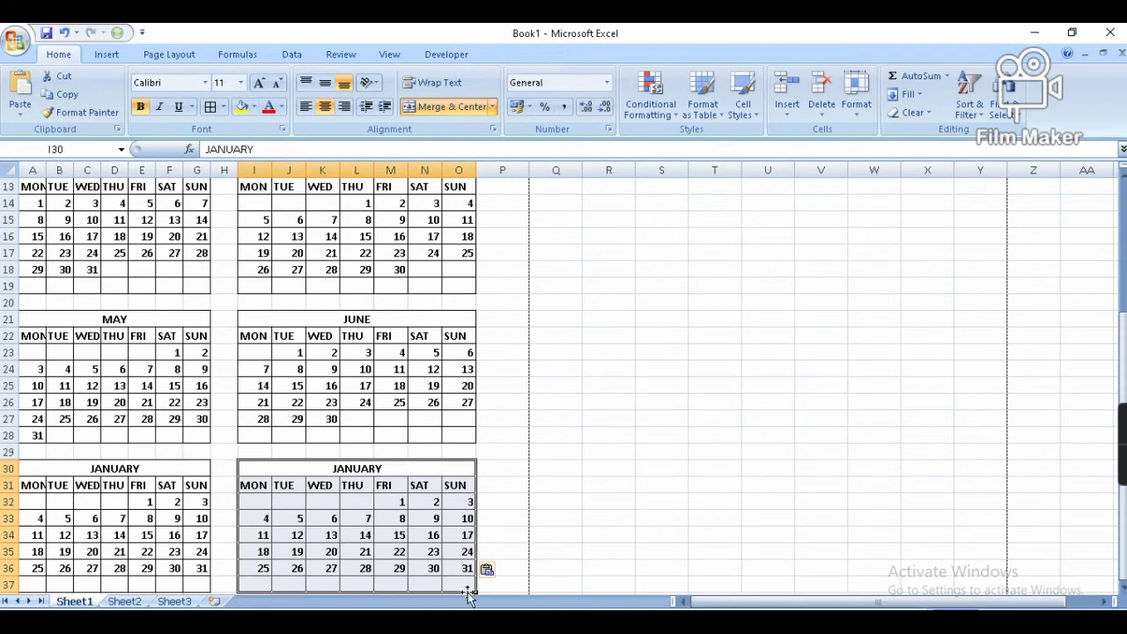
left_click(519, 571)
key("Down")
key("Down")
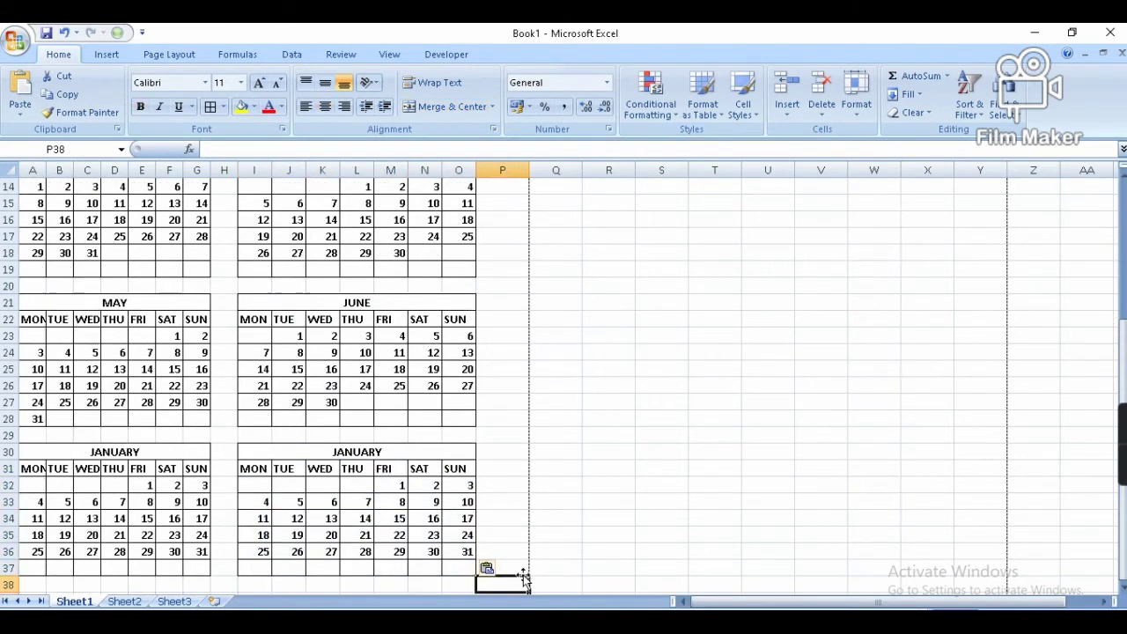
key("Down")
key("Down")
key("Down")
key("Down")
key("Down")
key("Down")
key("Down")
key("Down")
key("Down")
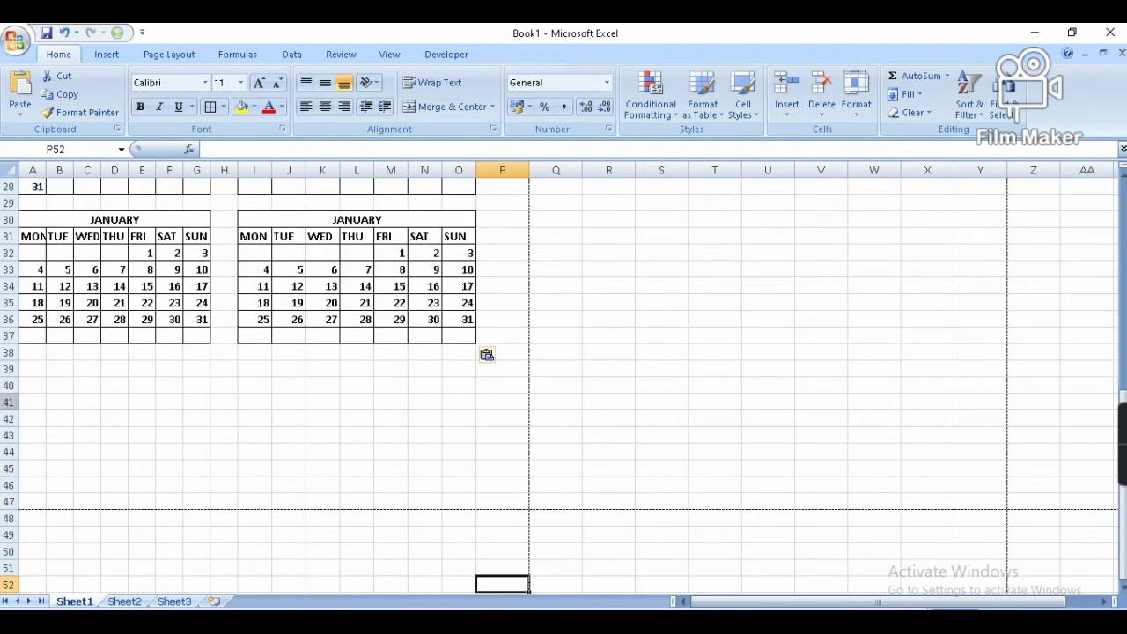
left_click(32, 368)
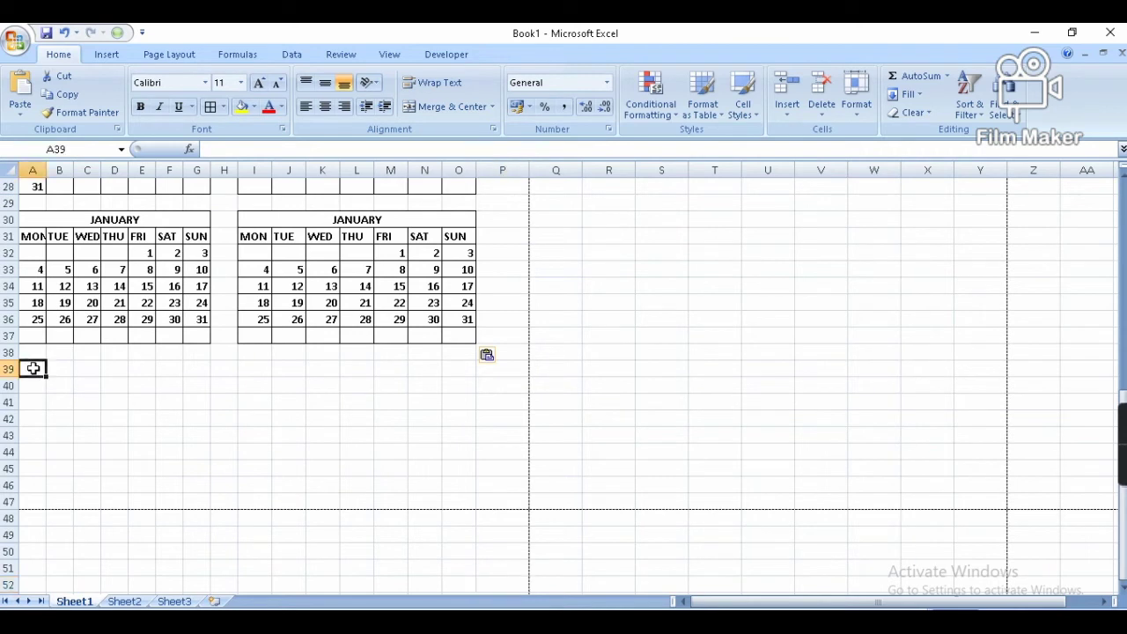
key("ctrl+v")
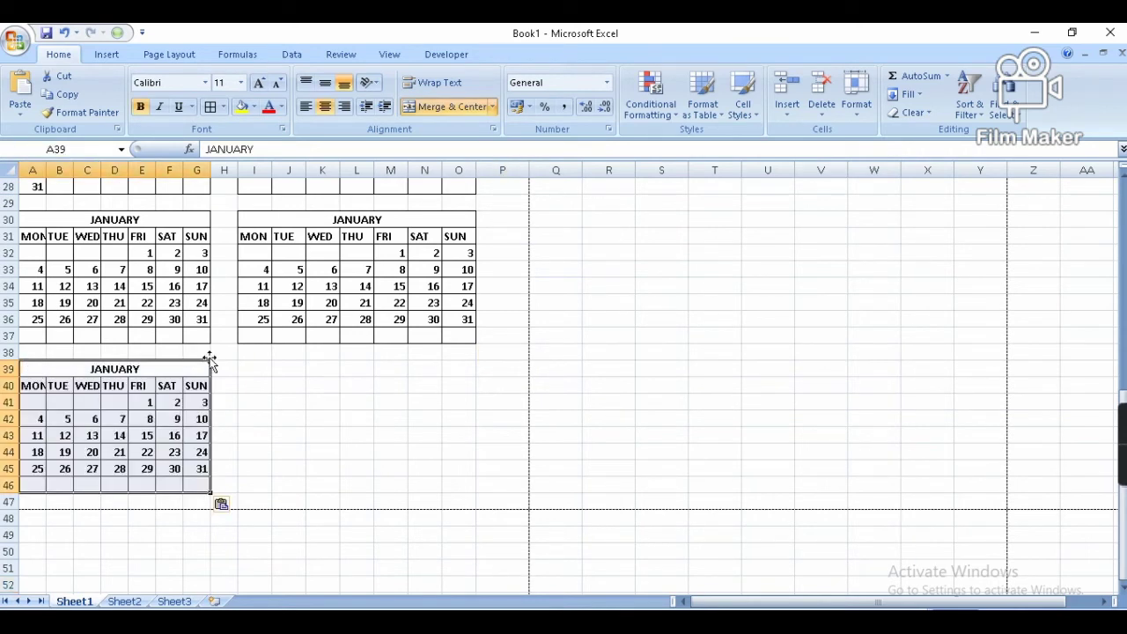
left_click(254, 368)
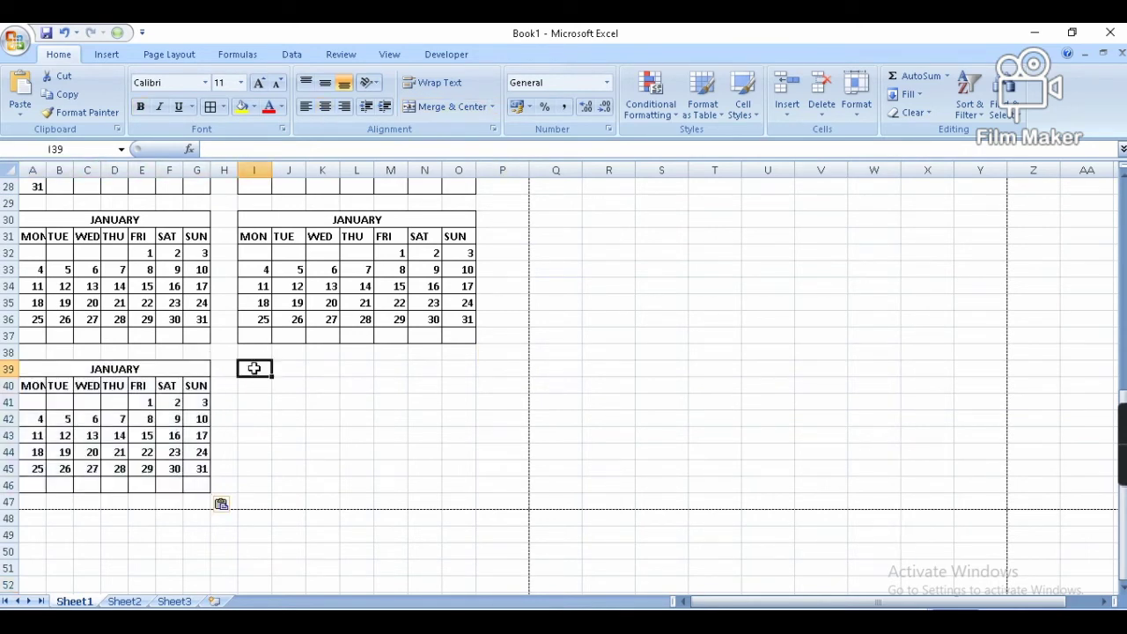
key("ctrl+v")
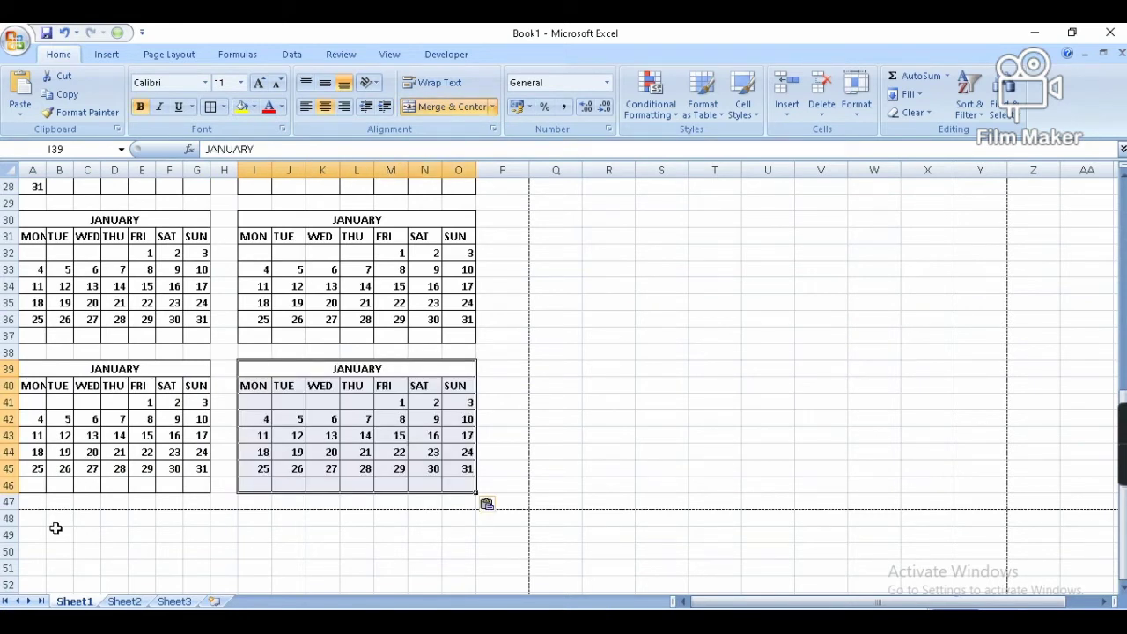
left_click(35, 519)
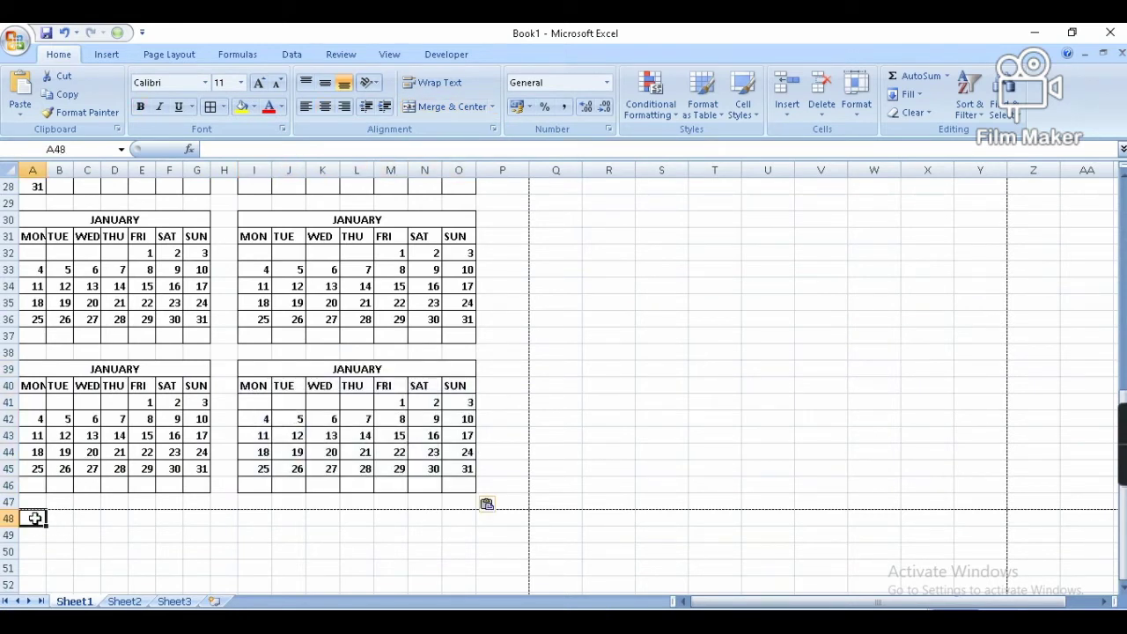
key("ctrl+v")
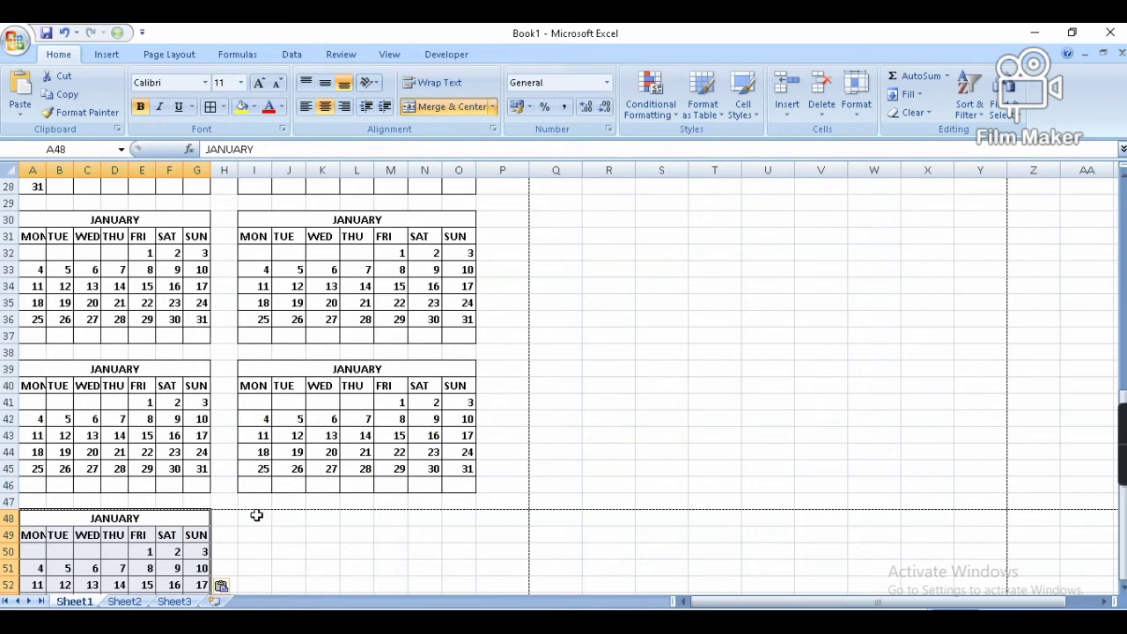
left_click(254, 517)
key("ctrl+v")
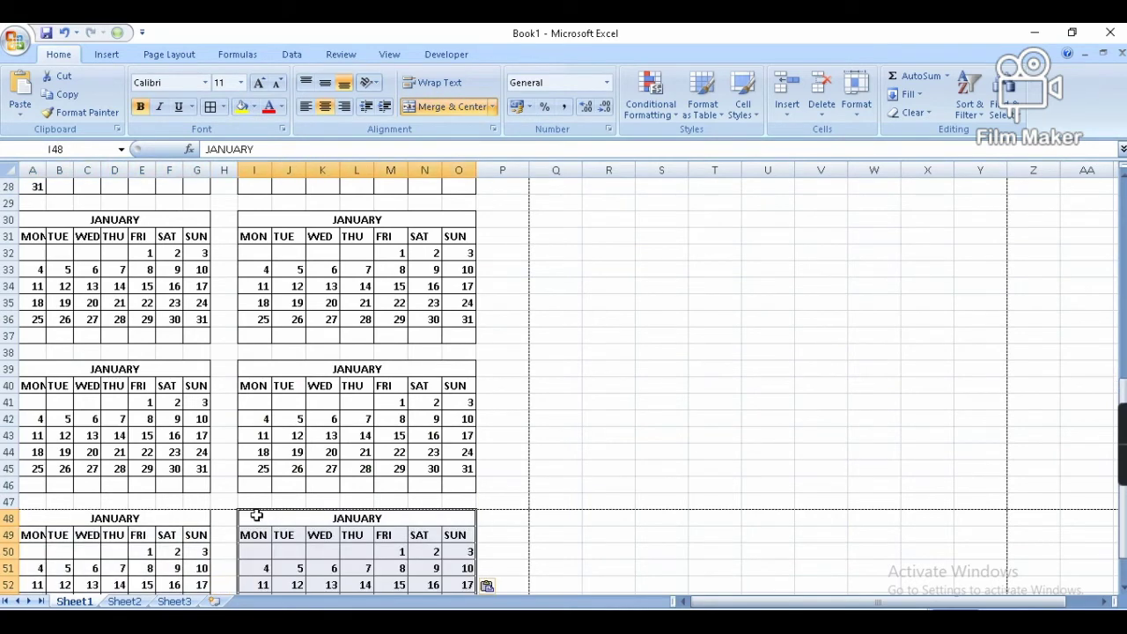
left_click(1124, 349)
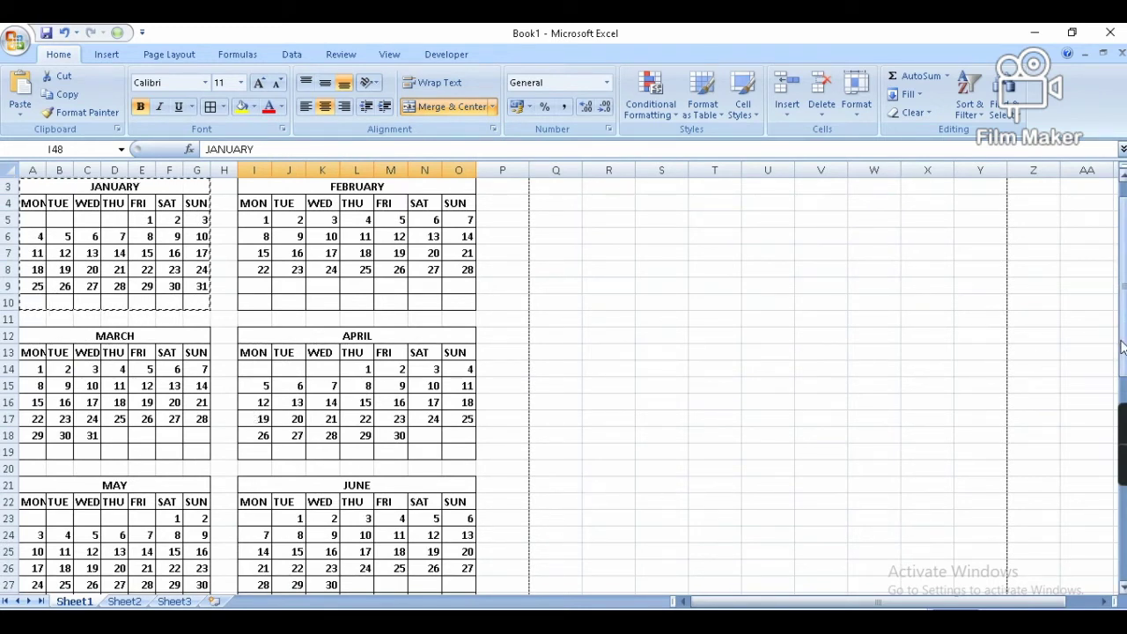
- Title the row-30 block JULY and start it on Thursday with =K27+1 in D32
left_click_drag(1124, 347, 1124, 449)
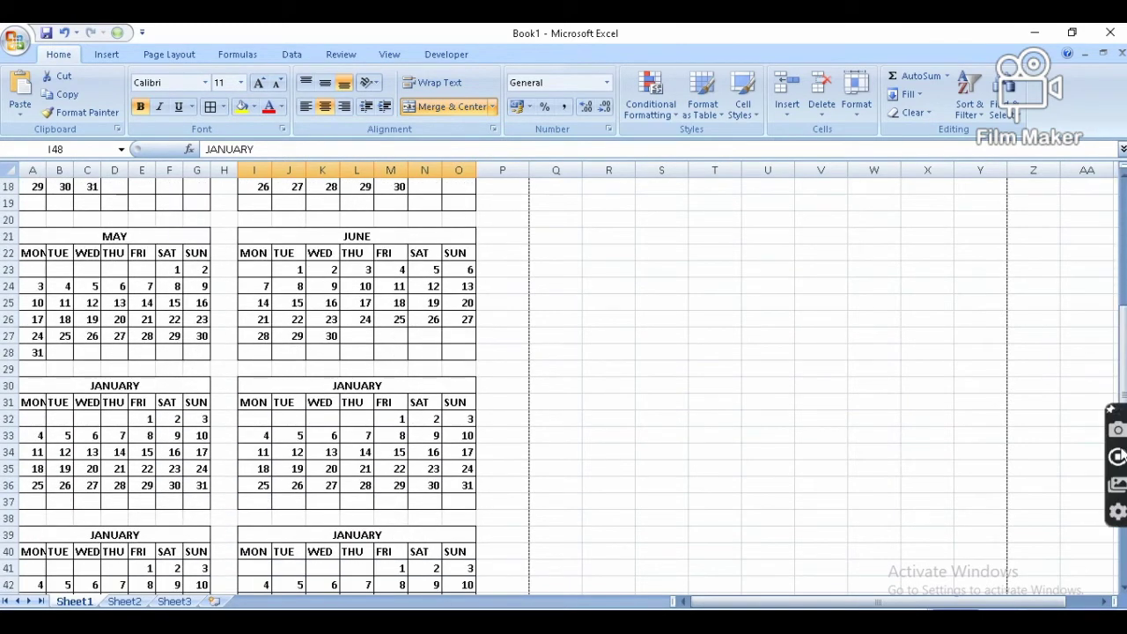
left_click(154, 385)
type("J")
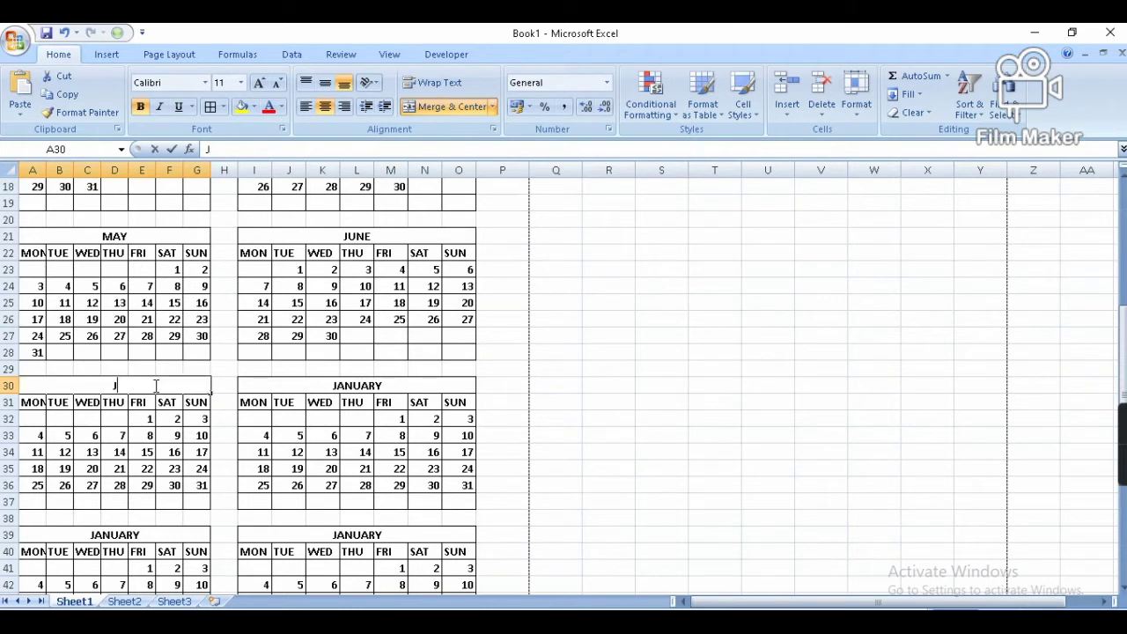
type("ULY")
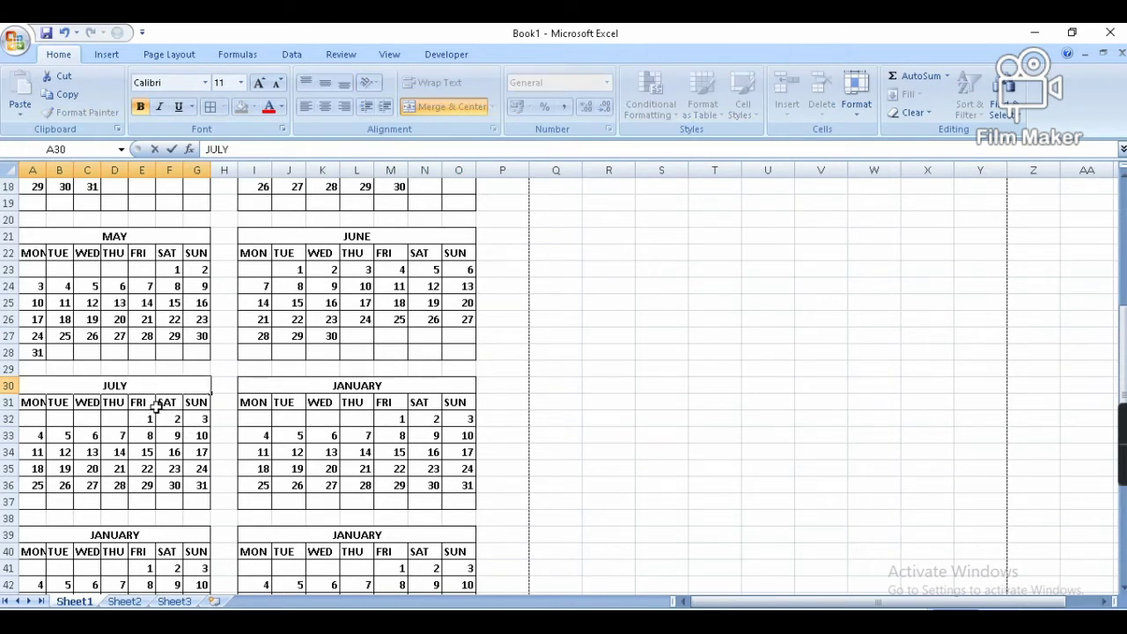
left_click(161, 419)
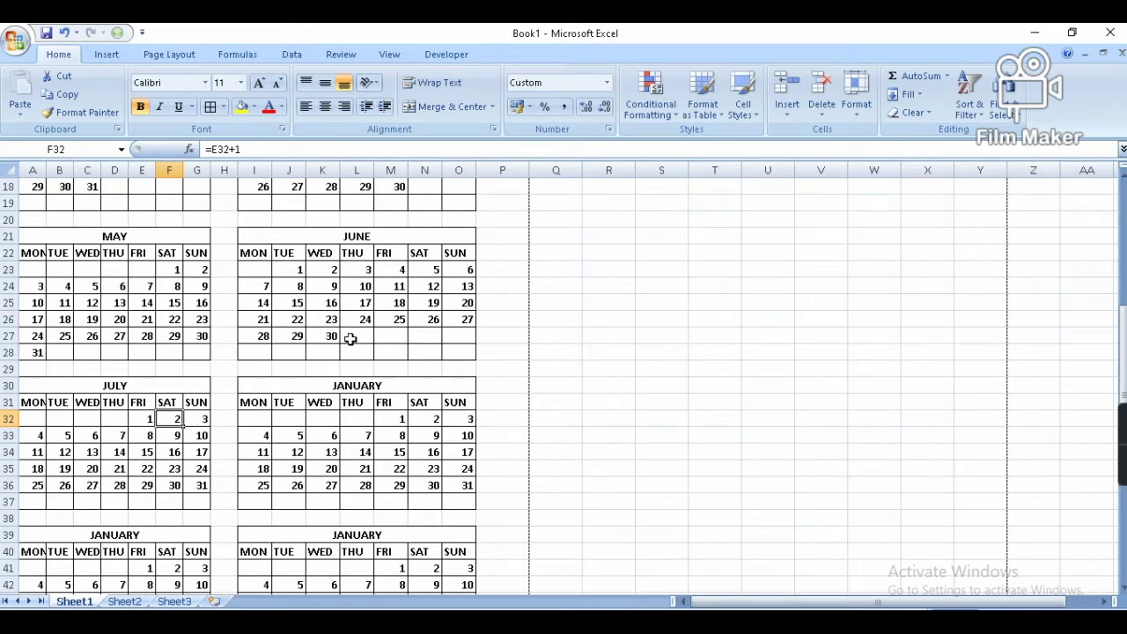
left_click(115, 419)
type("=")
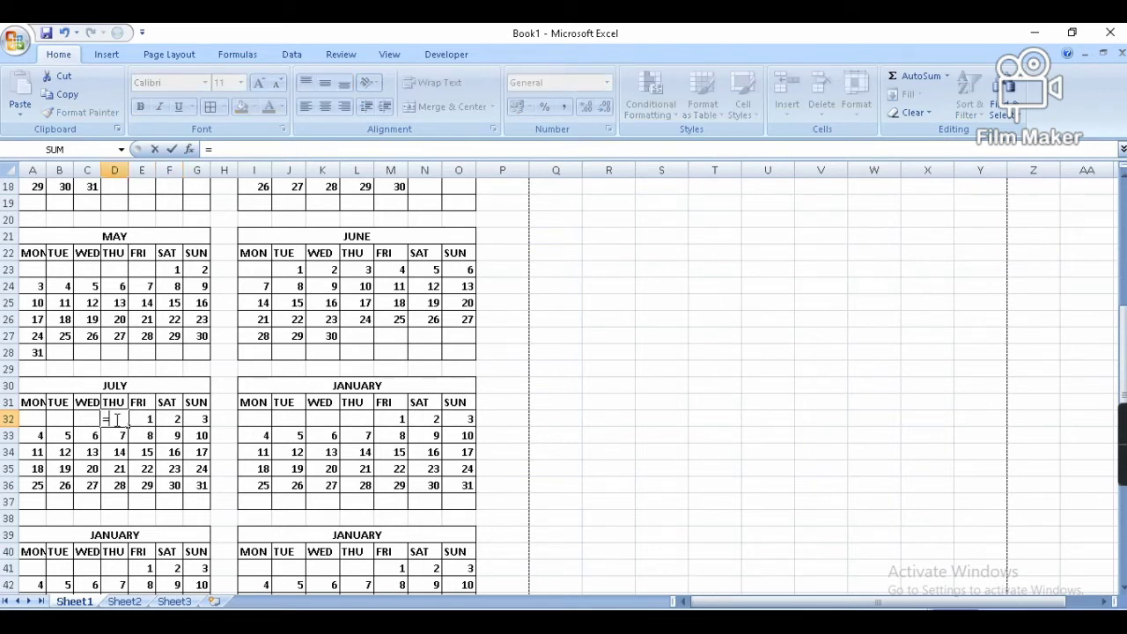
left_click(331, 336)
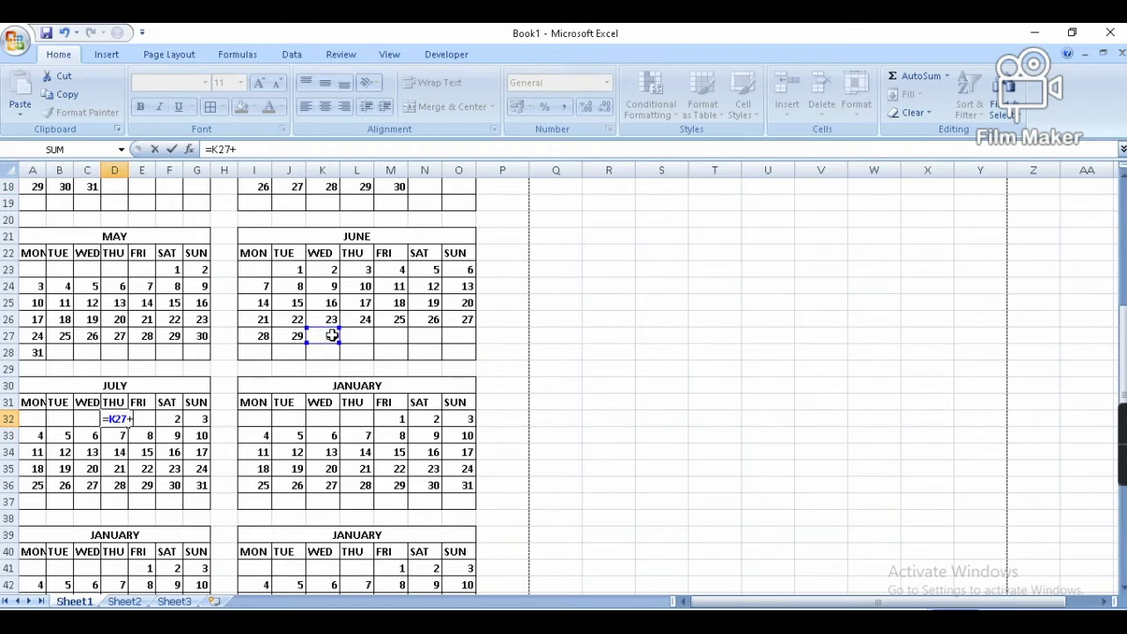
key("Return")
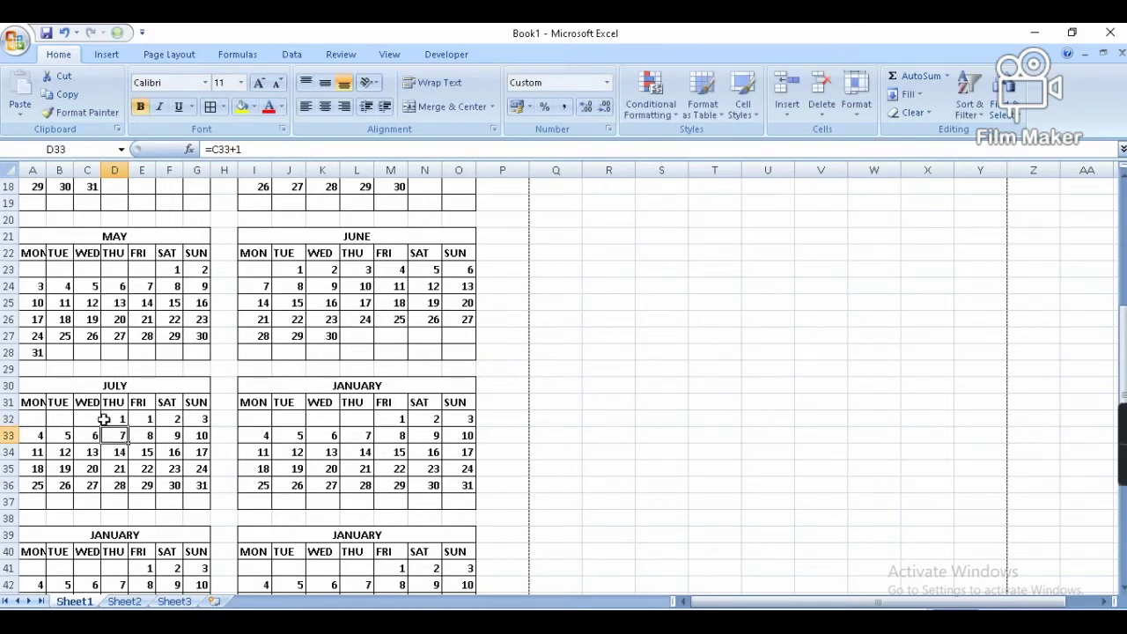
- Enter =D32+1 in E32 so July's dates follow on, and clear the overflow day in G36
left_click(152, 417)
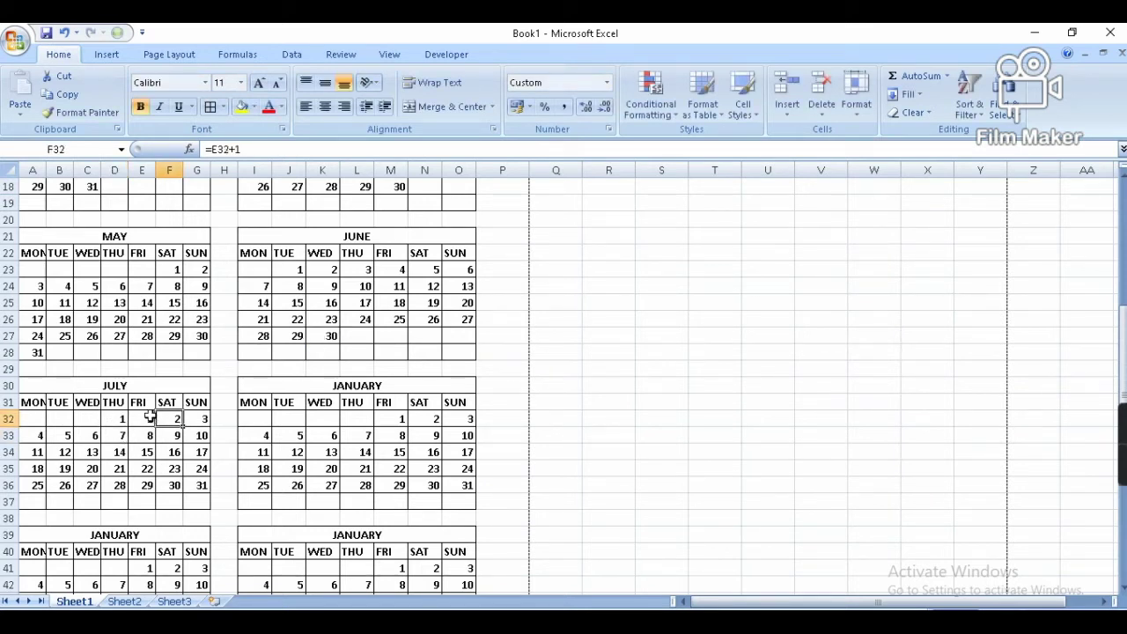
type("=")
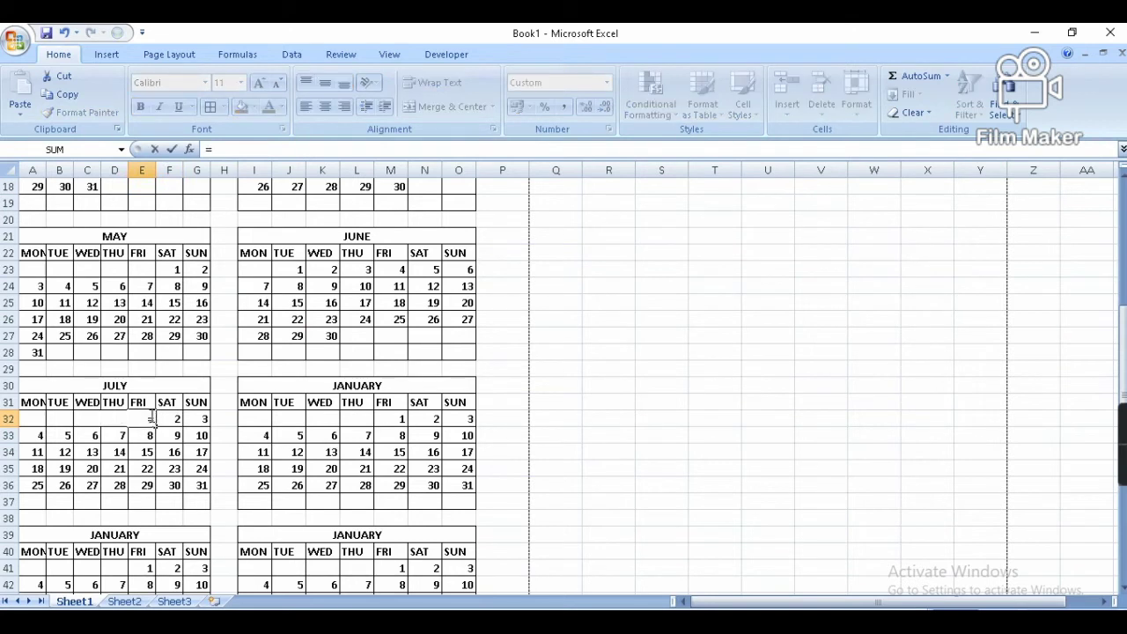
left_click(185, 468)
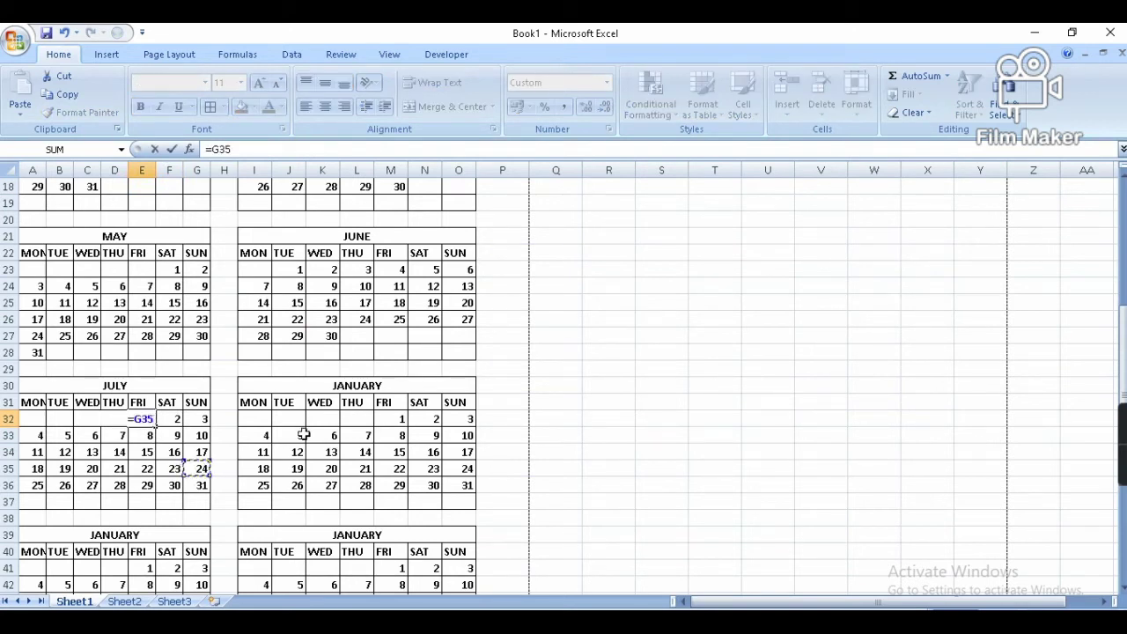
key("BackSpace")
key("Escape")
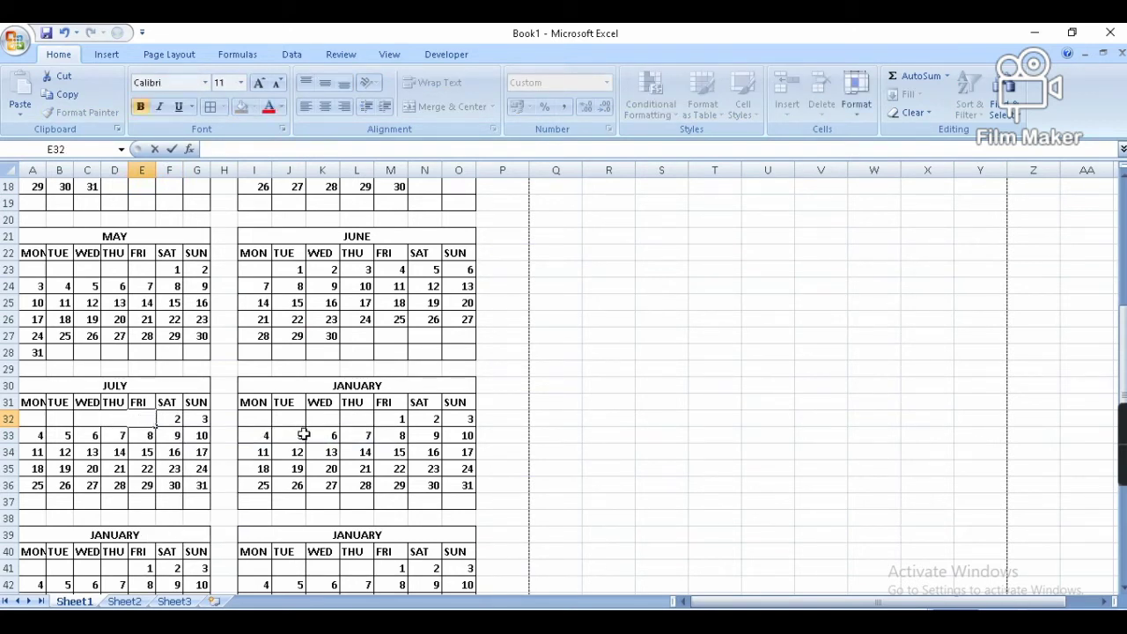
left_click(220, 447)
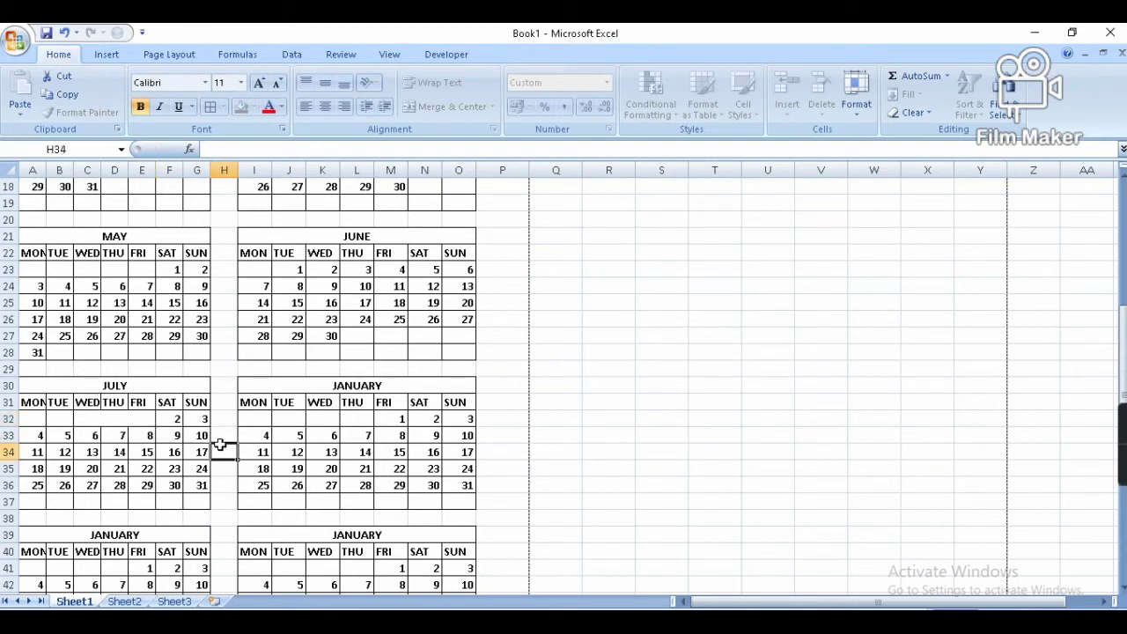
left_click(143, 419)
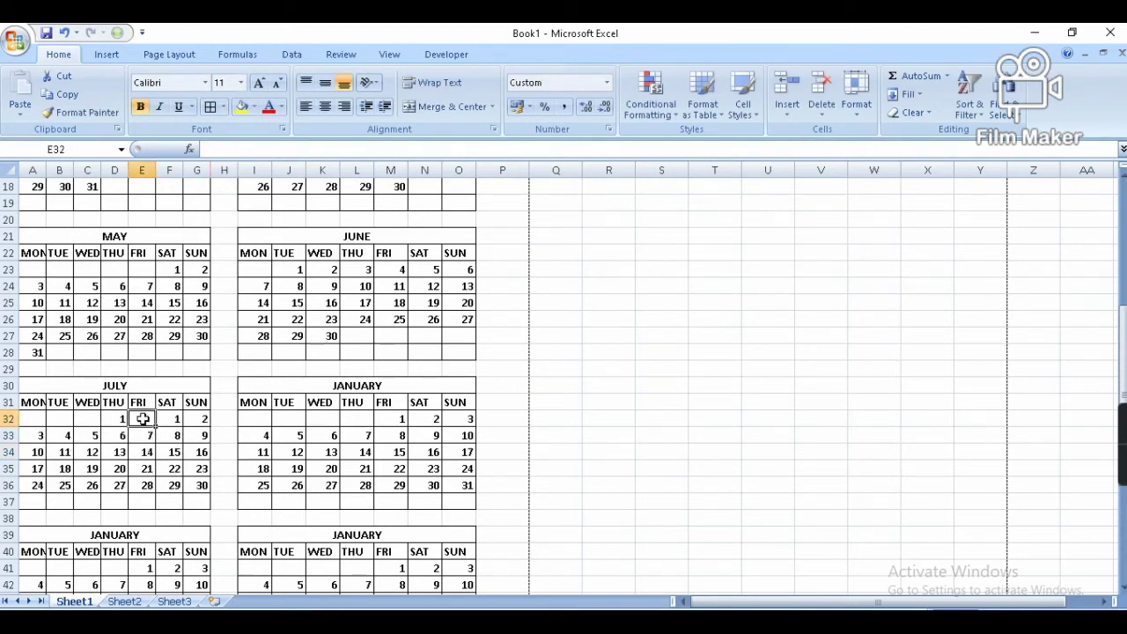
type("=")
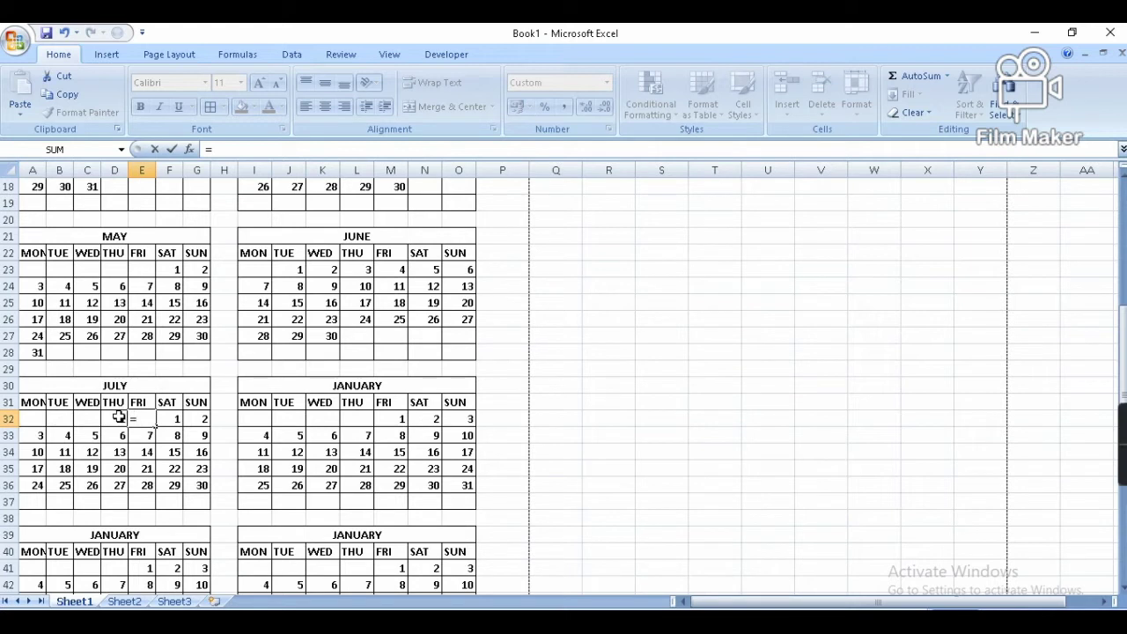
left_click(119, 417)
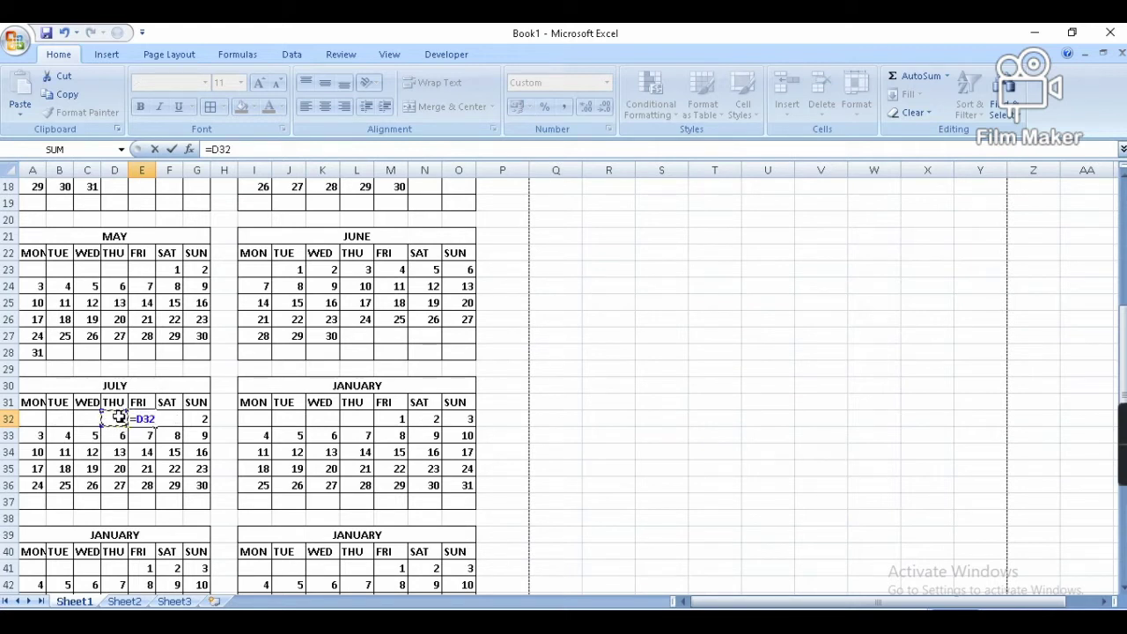
type("+1")
key("Return")
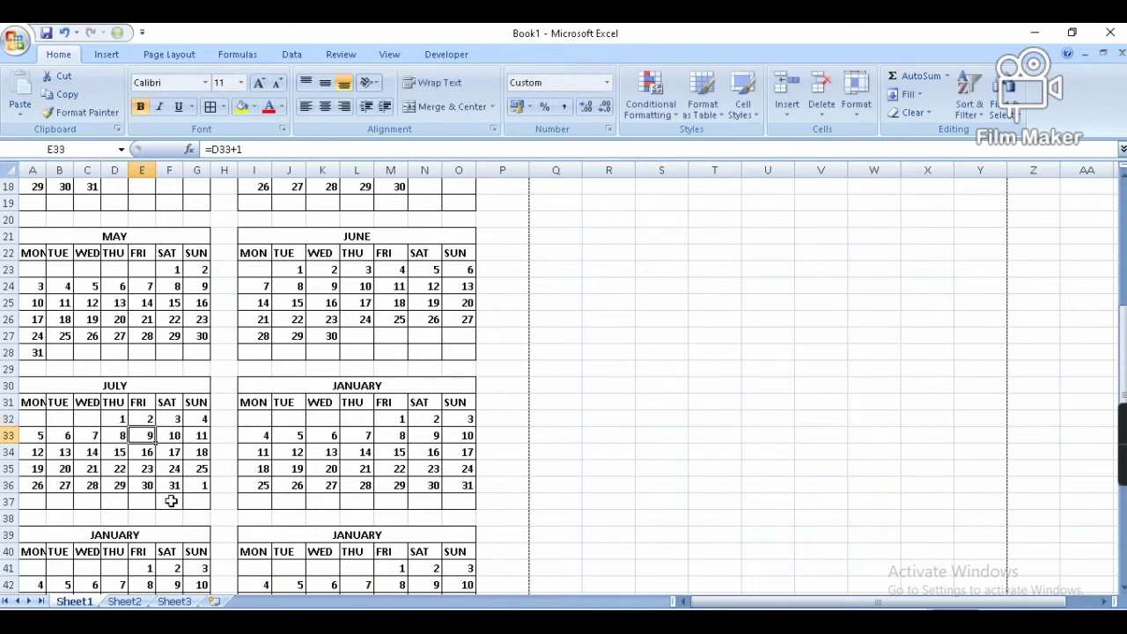
left_click(202, 486)
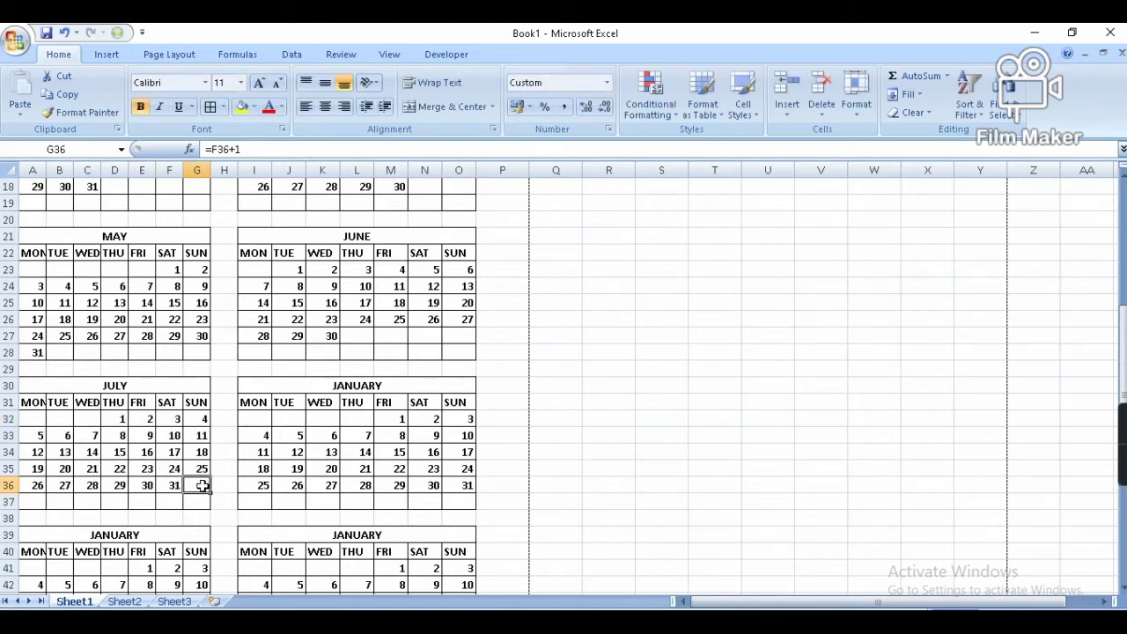
key("Delete")
- Title the I30 block AUGUST and start day 1 on Sunday as July 31 +1
left_click(364, 385)
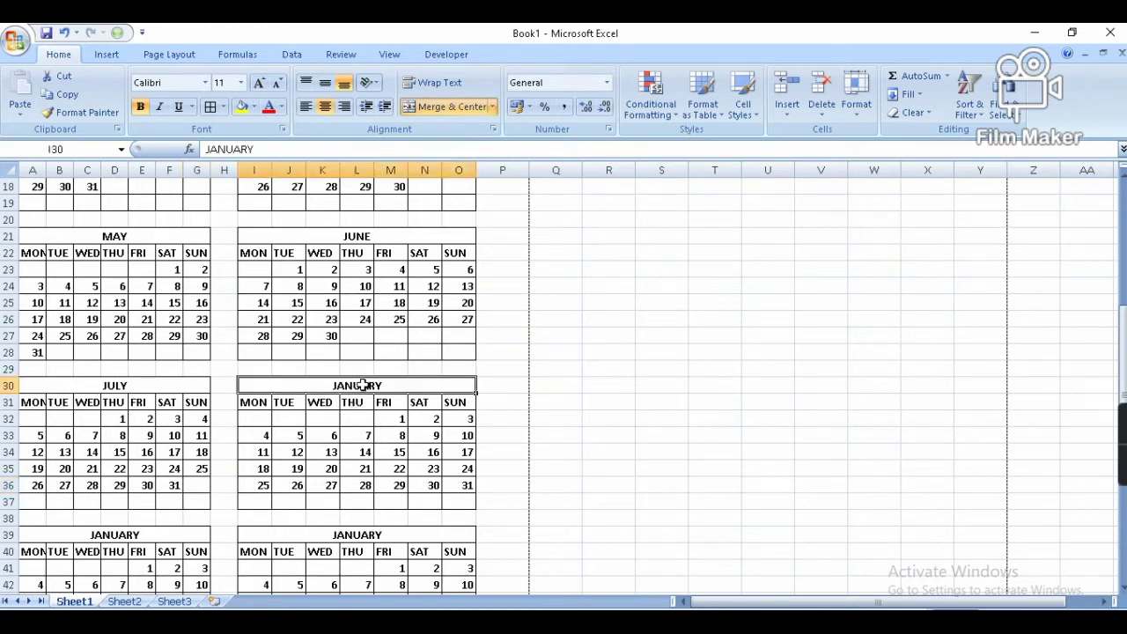
type("AUGUST")
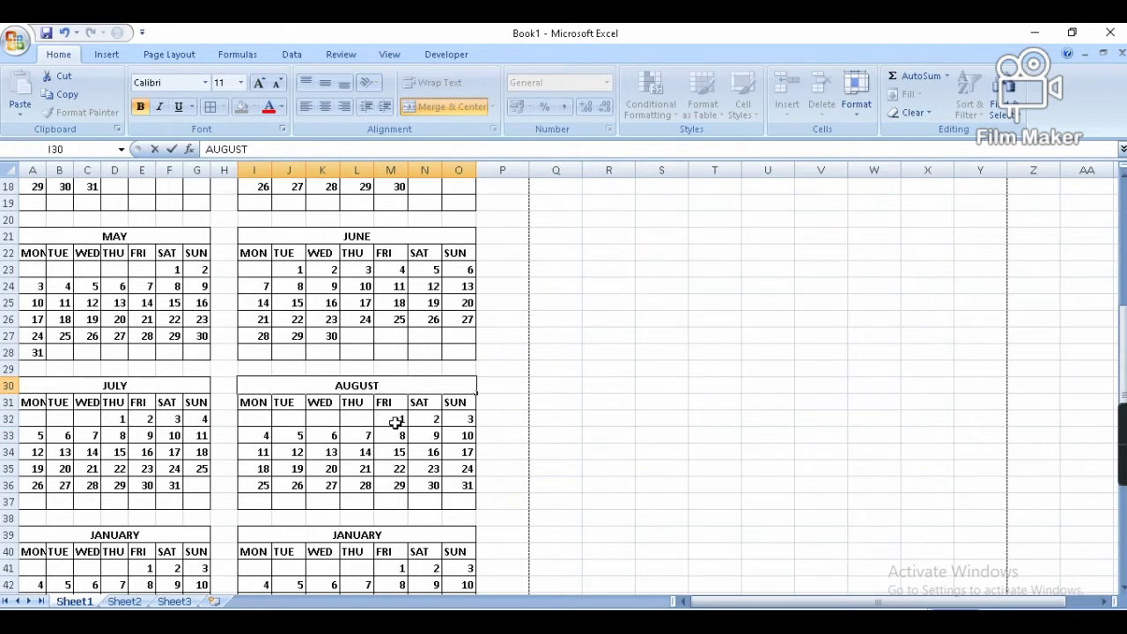
left_click(360, 516)
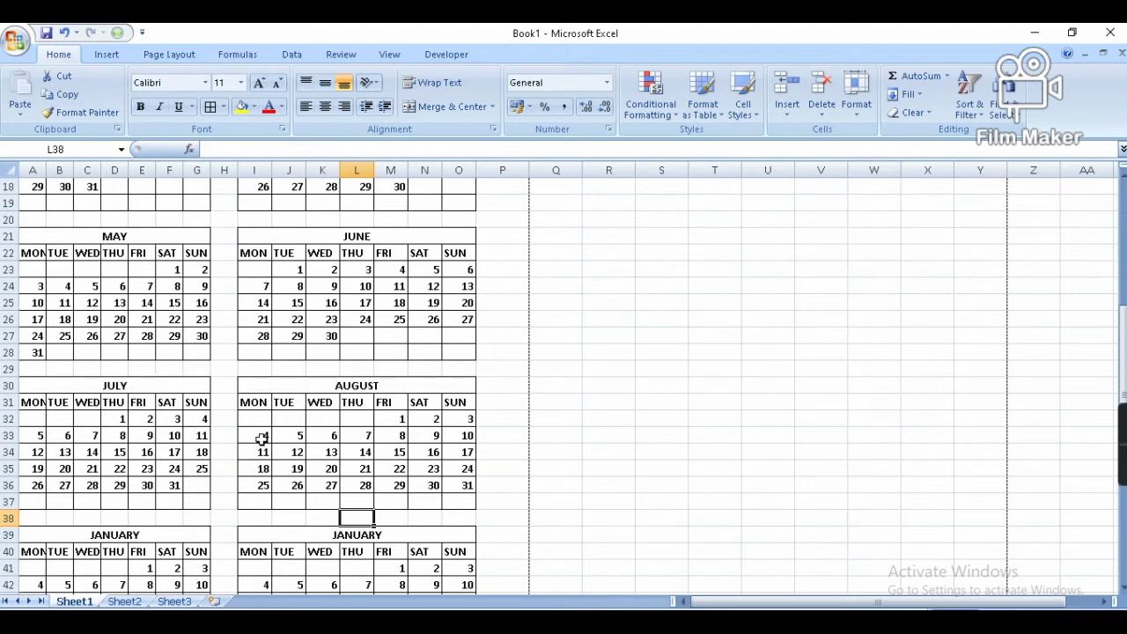
left_click(469, 421)
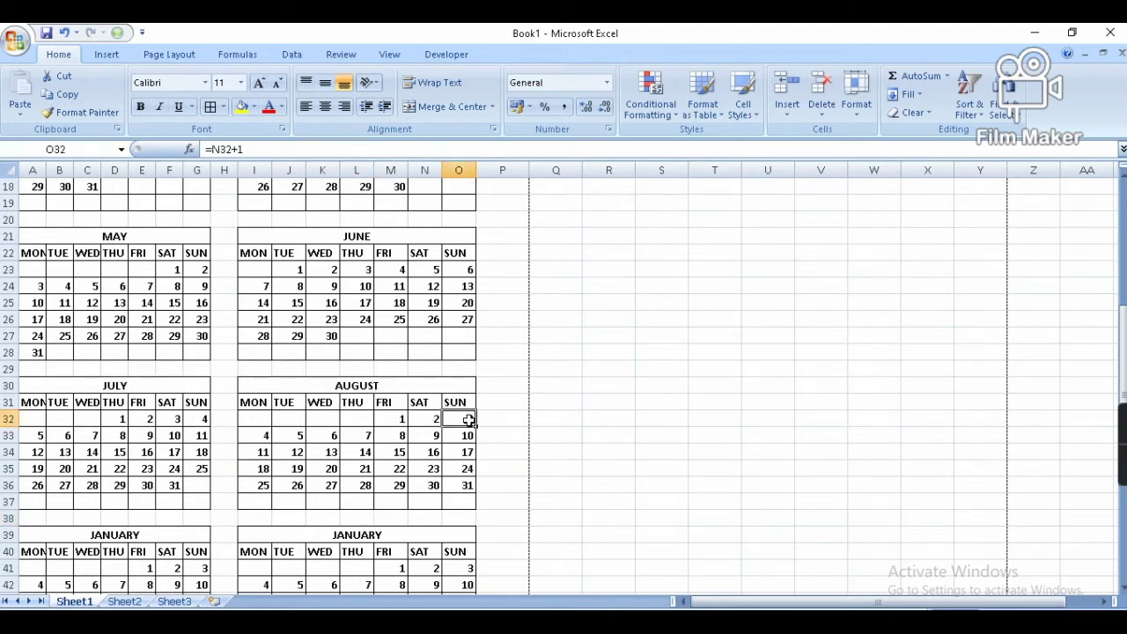
type("=")
left_click(172, 485)
type("+")
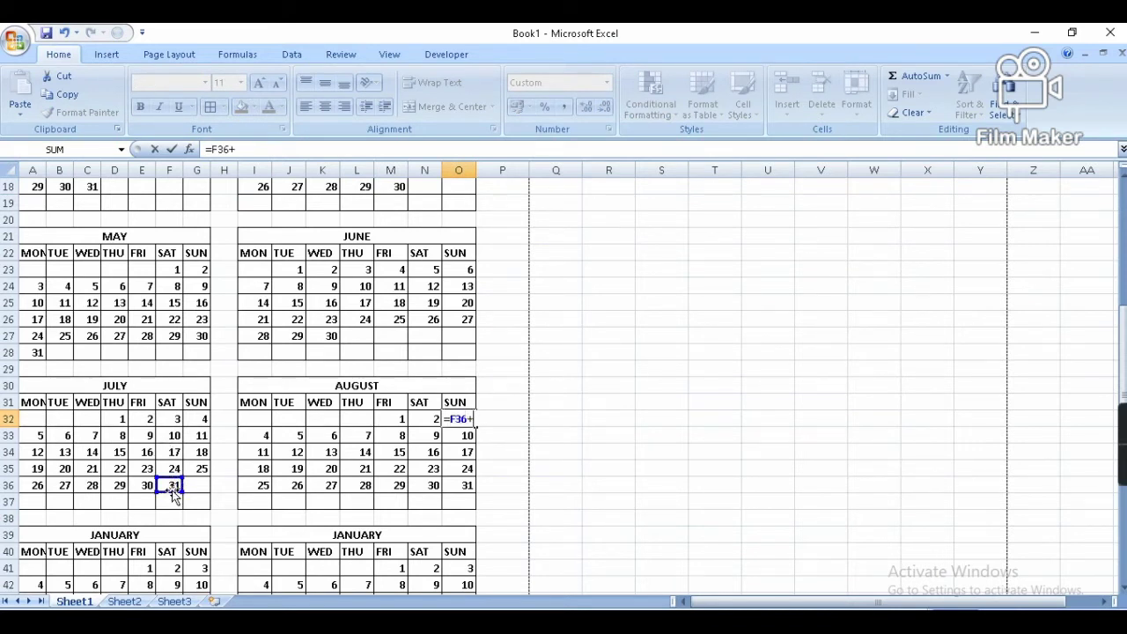
type("1")
key("Return")
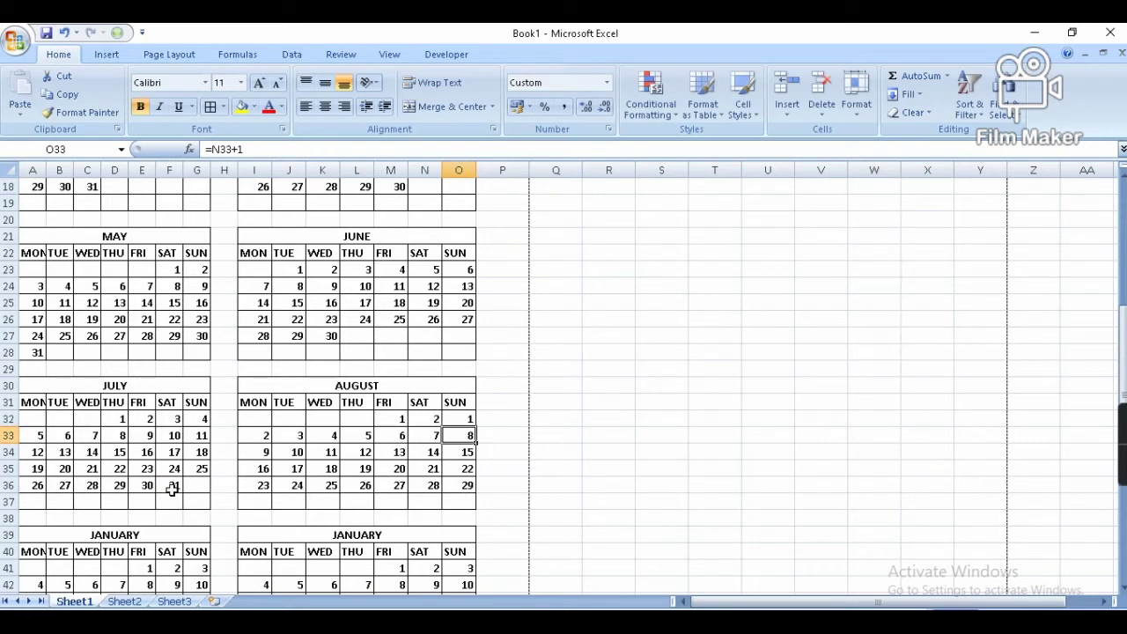
- Clear the leftover days 1 and 2 in M32:N32
left_click(391, 421)
key("shift+Right")
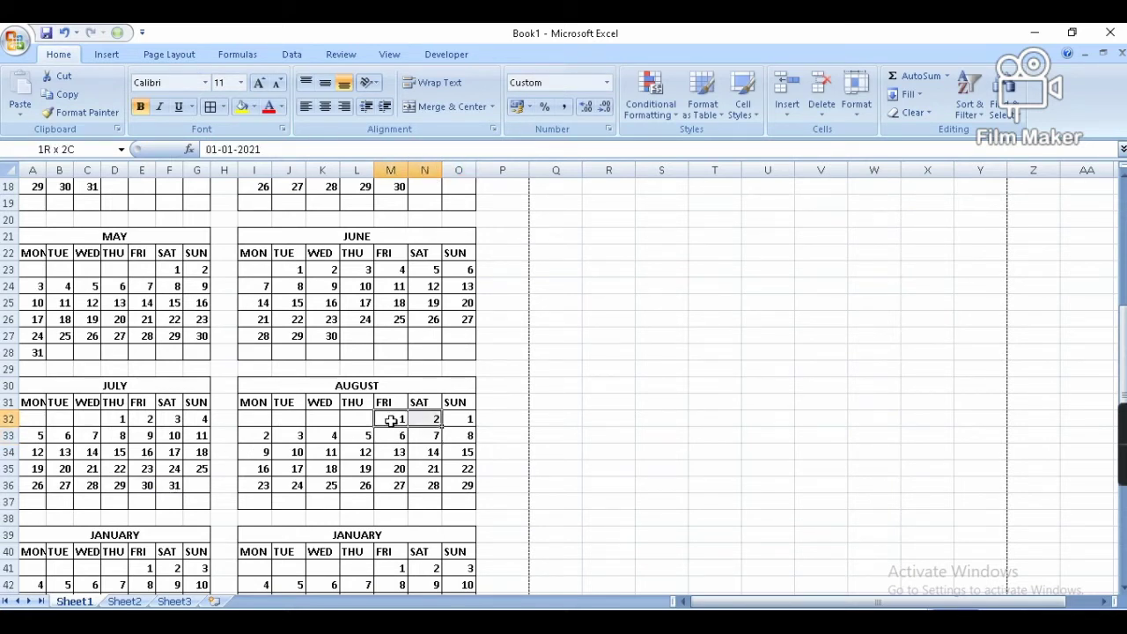
key("Delete")
left_click(497, 507)
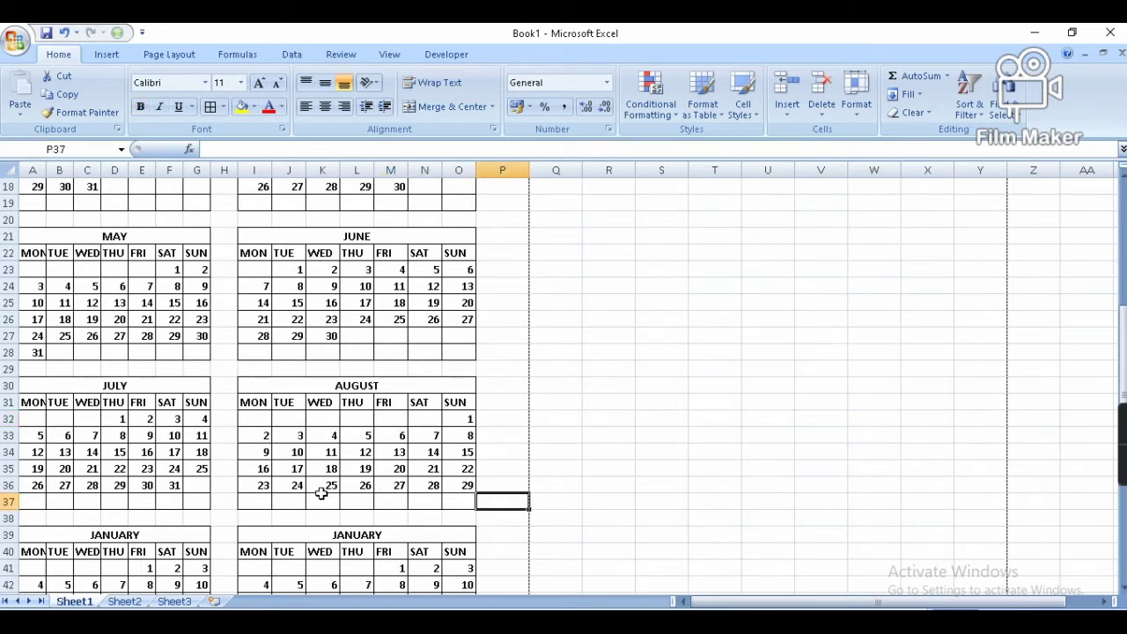
- Enter =O36+1 in I37 and clear the days beyond 31 in K37:O37
left_click(259, 502)
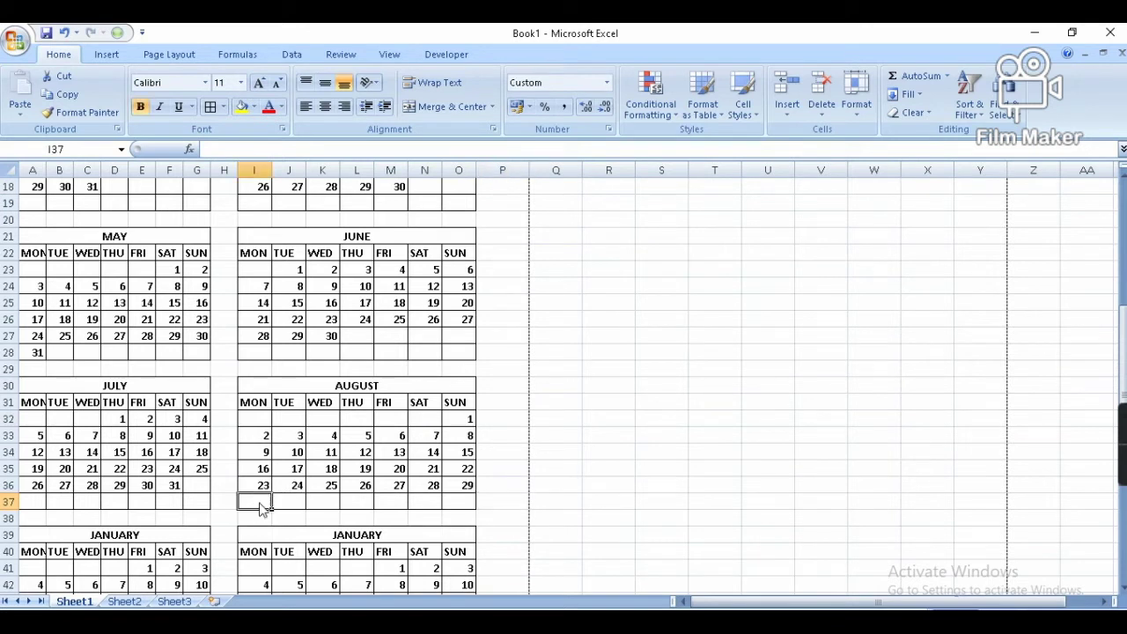
double_click(259, 502)
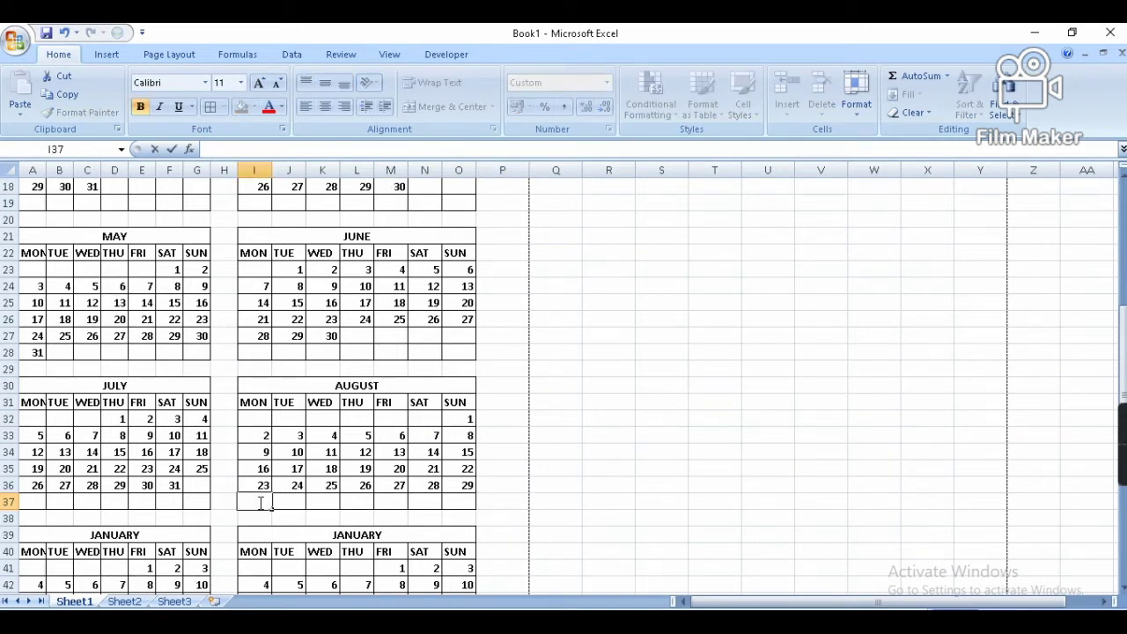
left_click(419, 521)
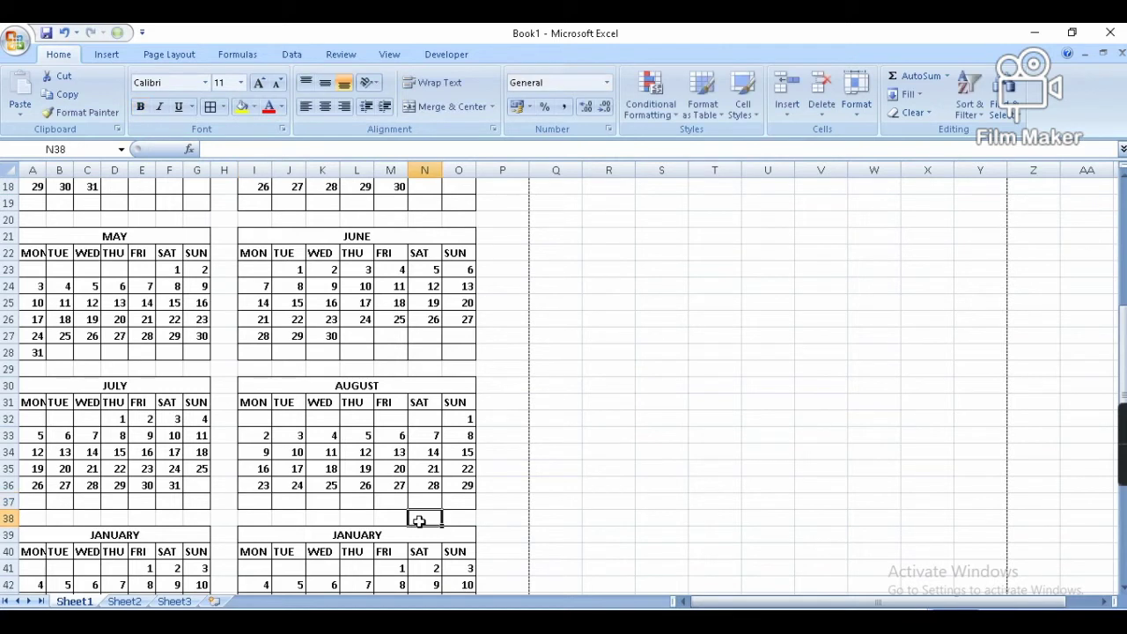
left_click(258, 502)
type("=")
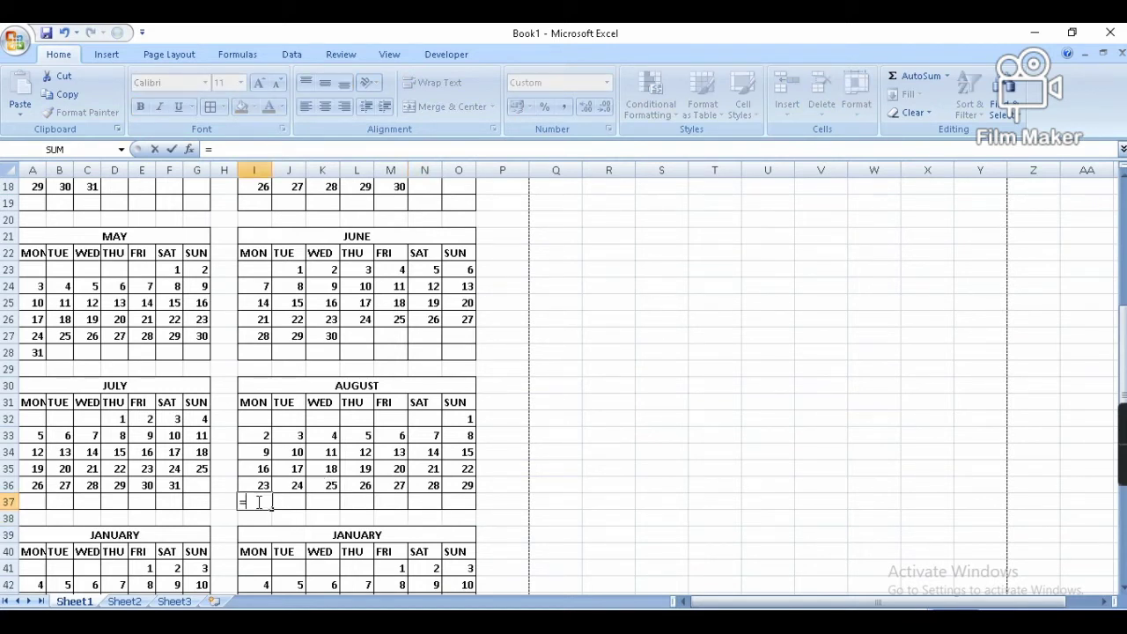
left_click(464, 485)
type("+1")
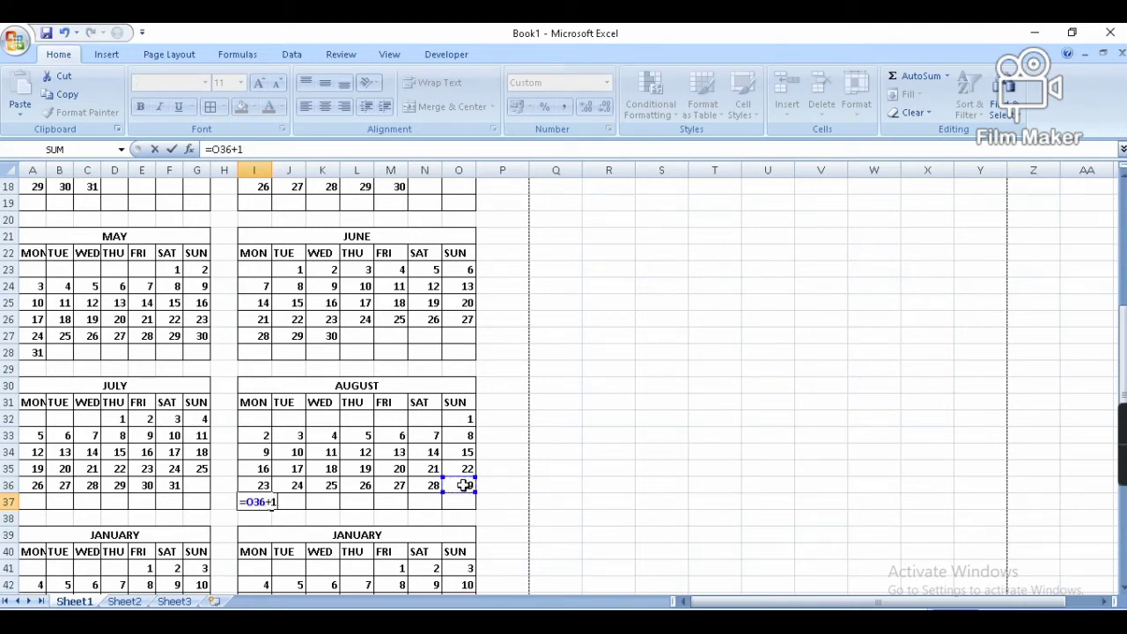
key("Return")
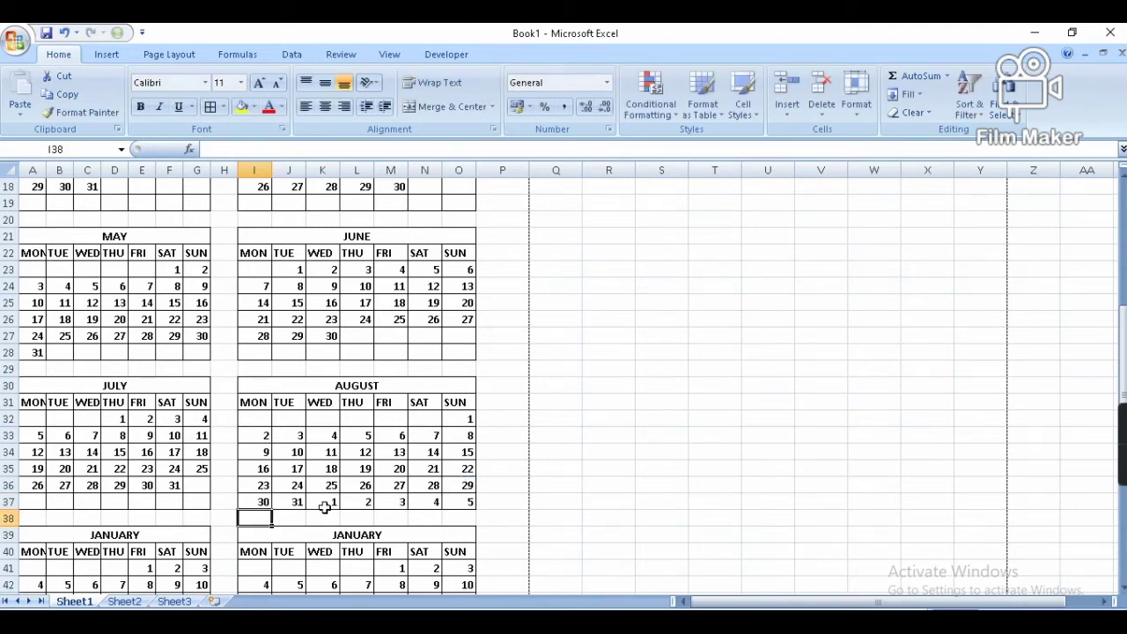
left_click(326, 505)
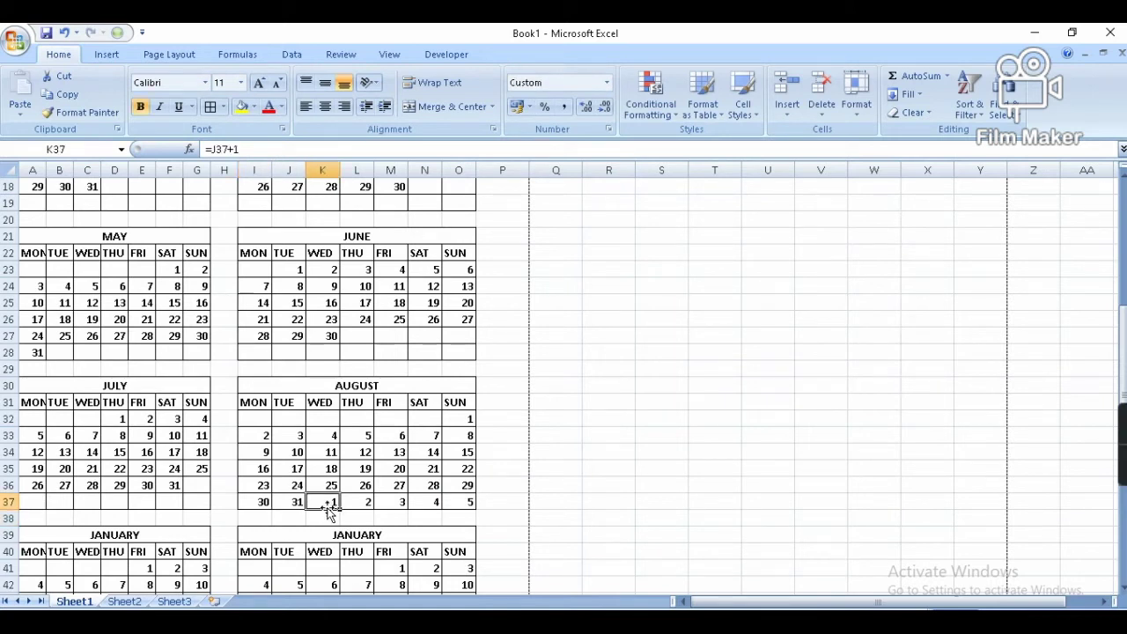
key("shift+Right")
key("shift+Right")
key("shift+Right")
key("shift+Right")
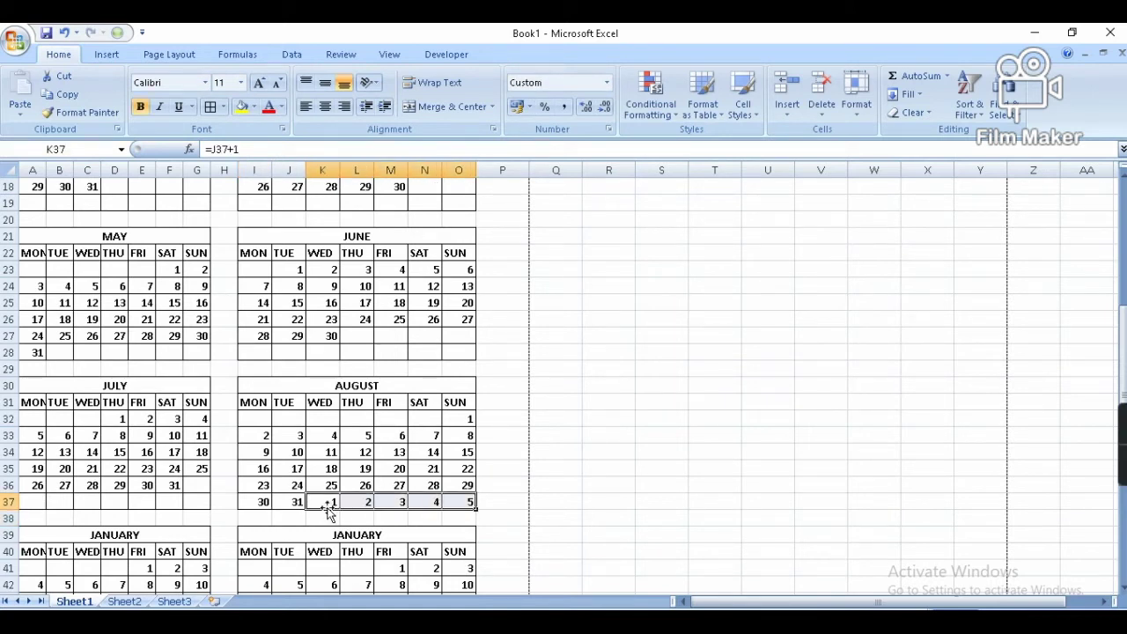
key("Delete")
- Rename the A39 block to SEPTEMBER and the I39 block to OCTOBER
left_click(113, 532)
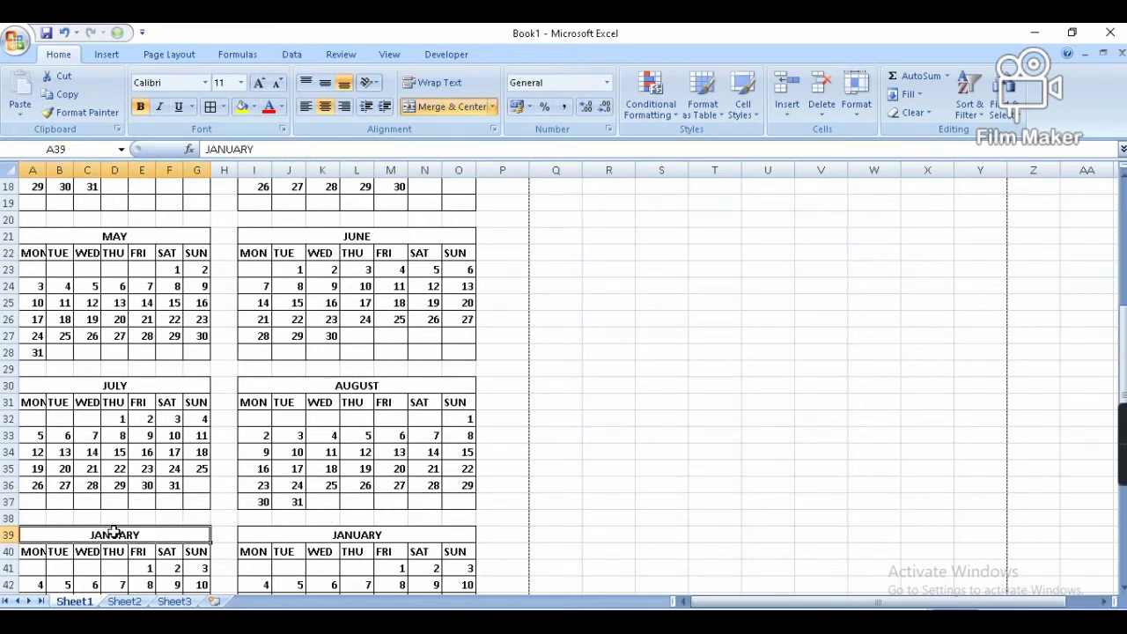
type("SEP")
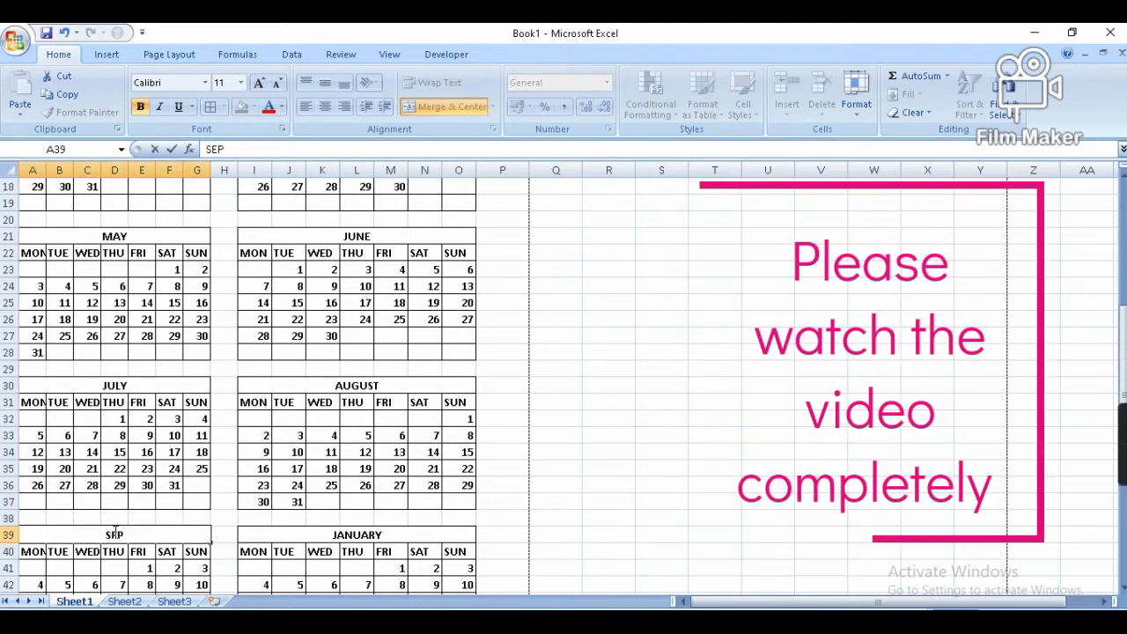
type("TEMBE")
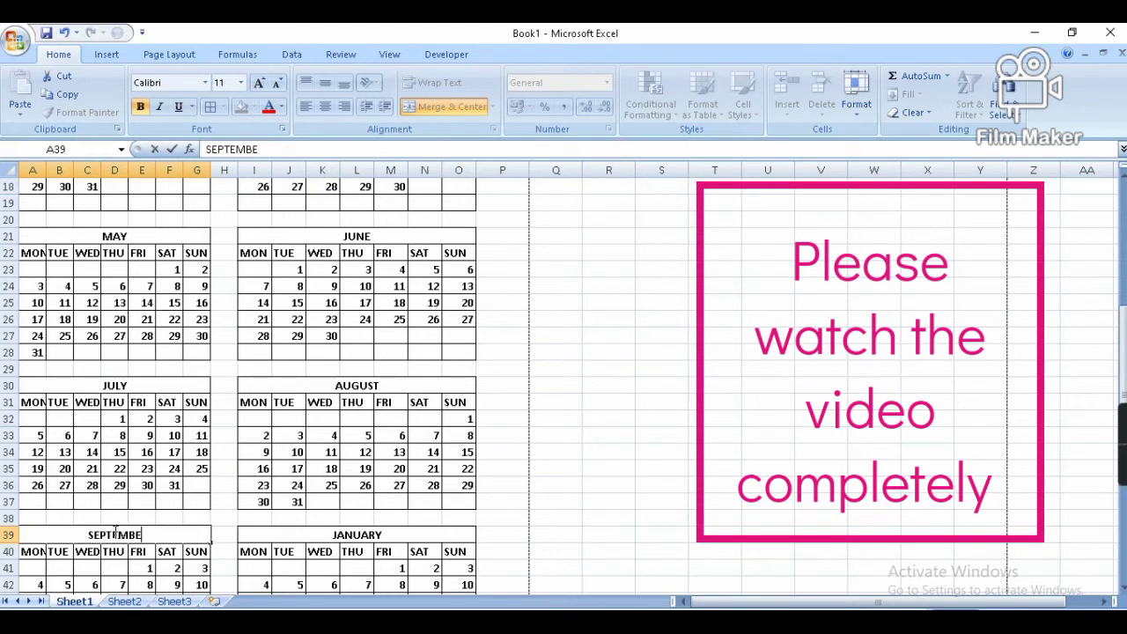
type("R")
left_click(338, 531)
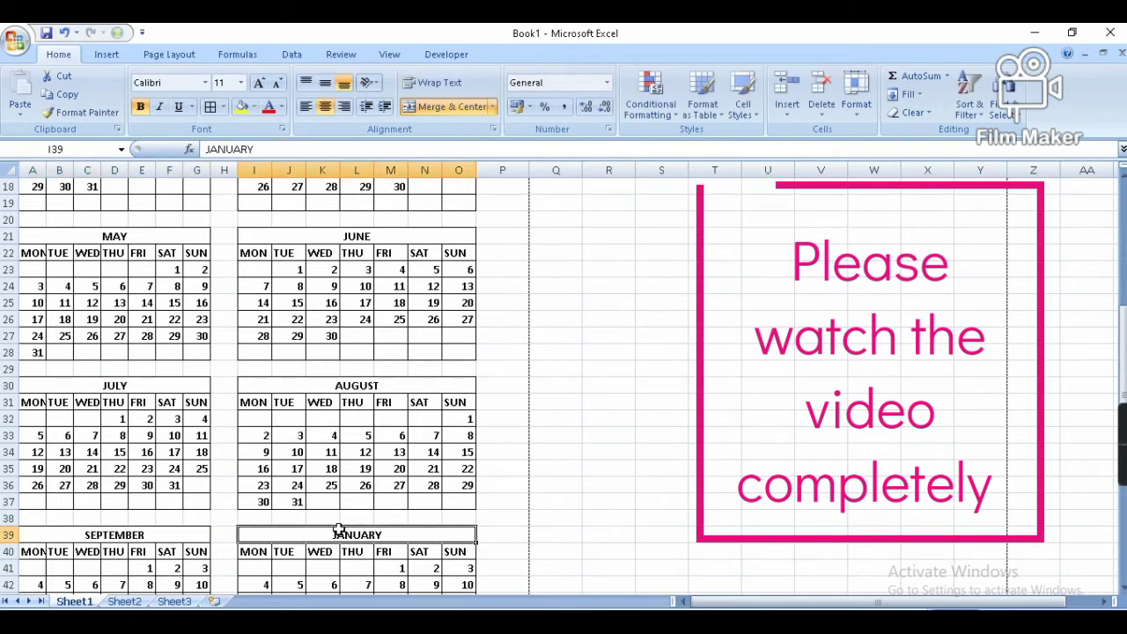
type("OC")
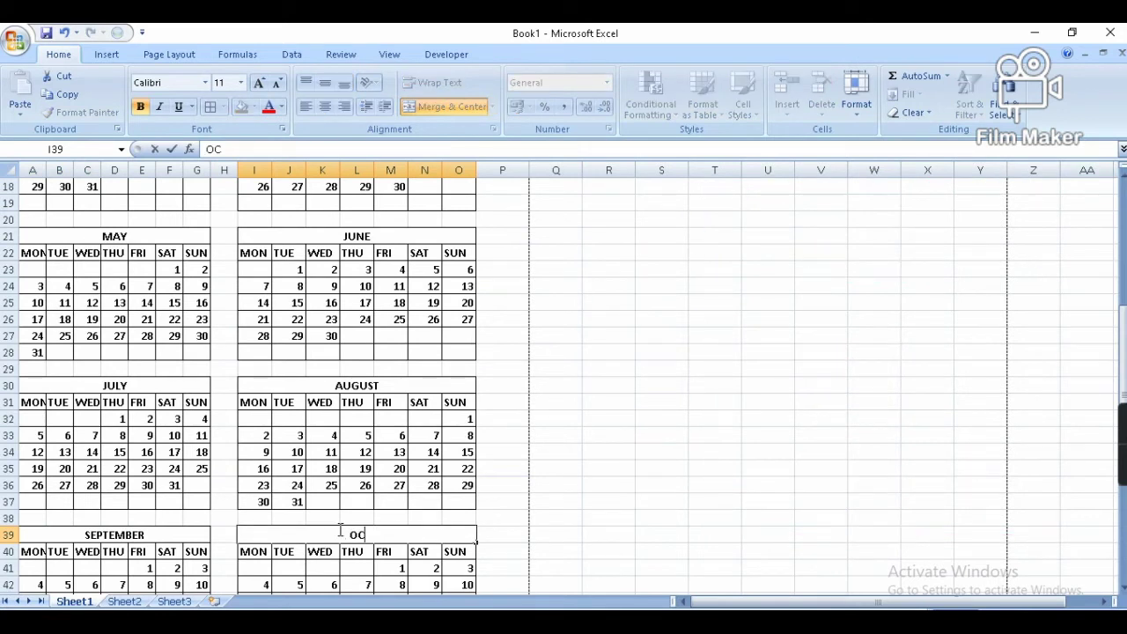
type("TOBER")
left_click(513, 518)
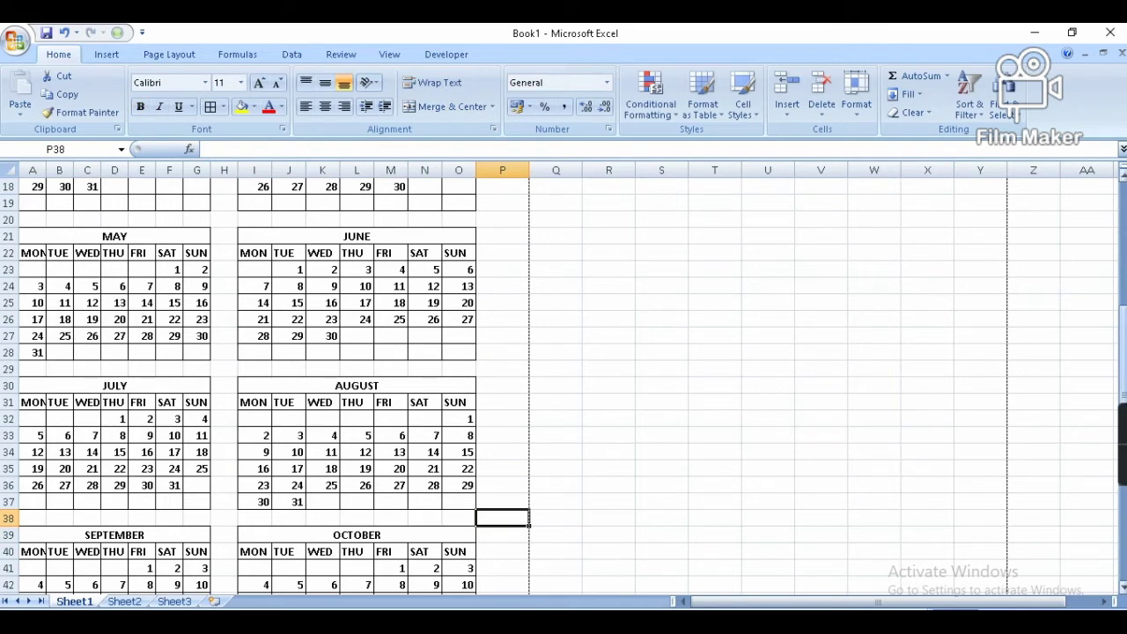
- Rename the A48 block to NOVEMBER and the I48 block to DECEMBER
left_click_drag(1123, 384, 1124, 466)
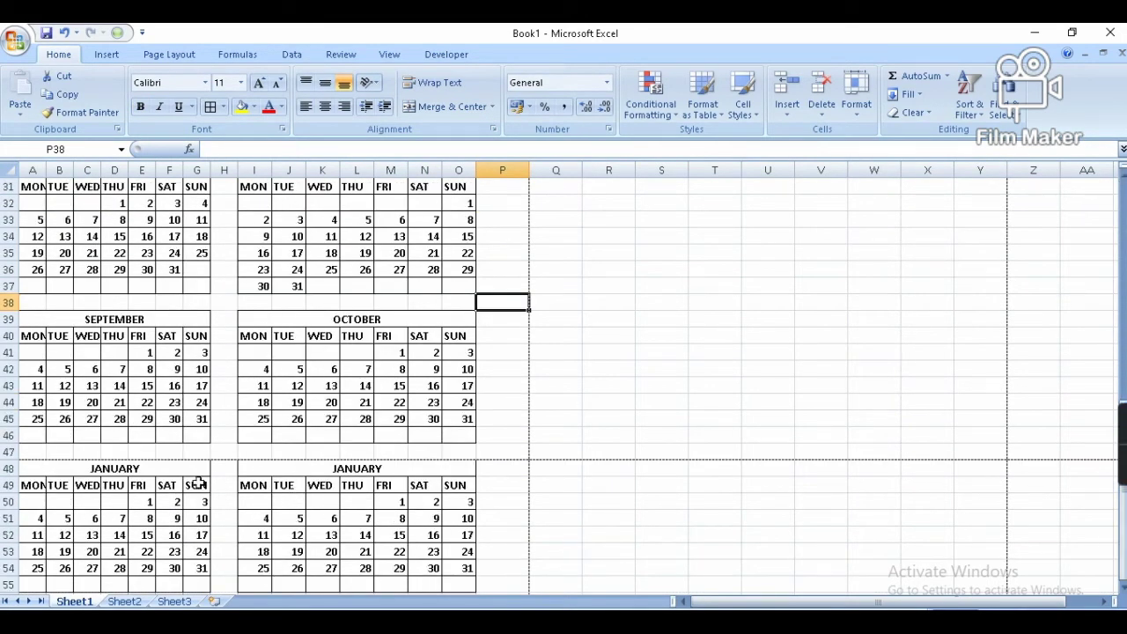
left_click(184, 471)
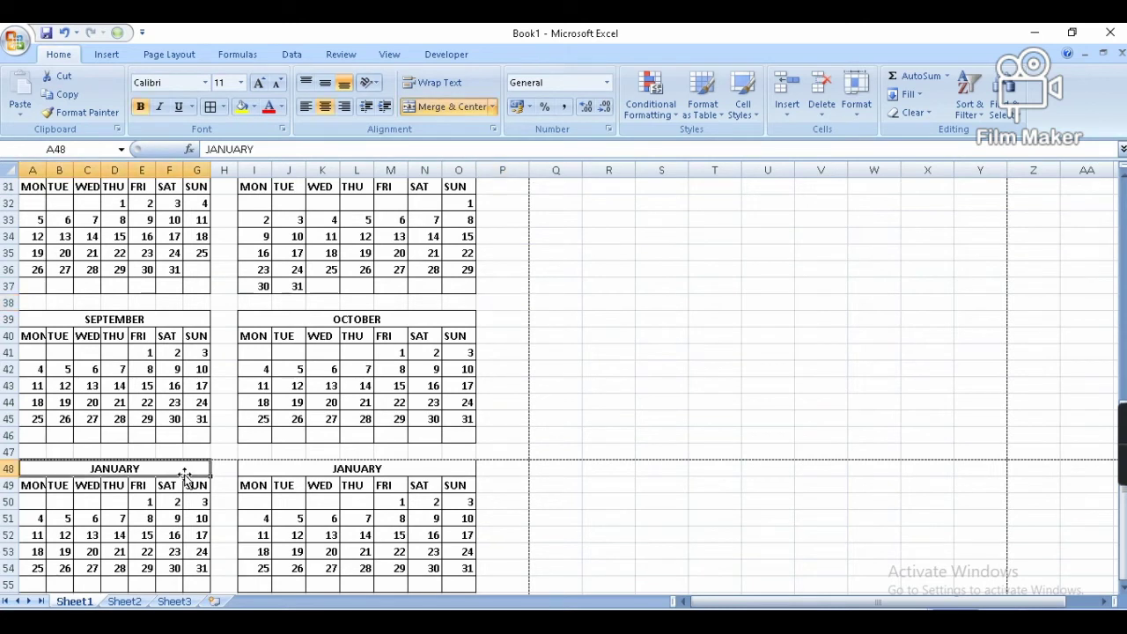
type("NOVE")
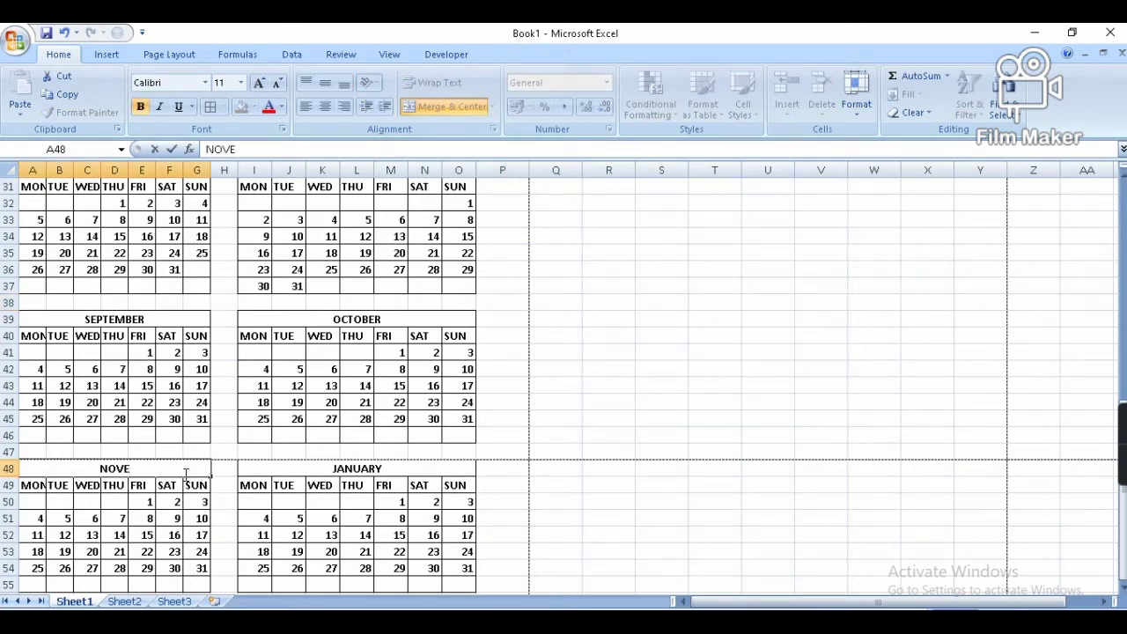
type("MB")
type("ER")
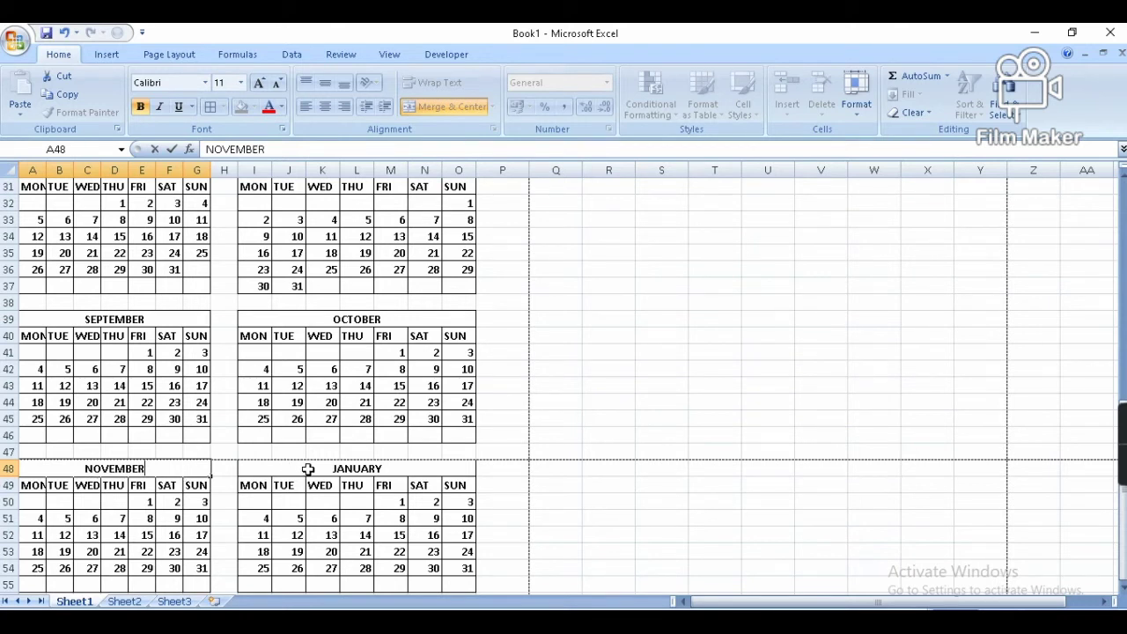
left_click(308, 469)
type("DEC")
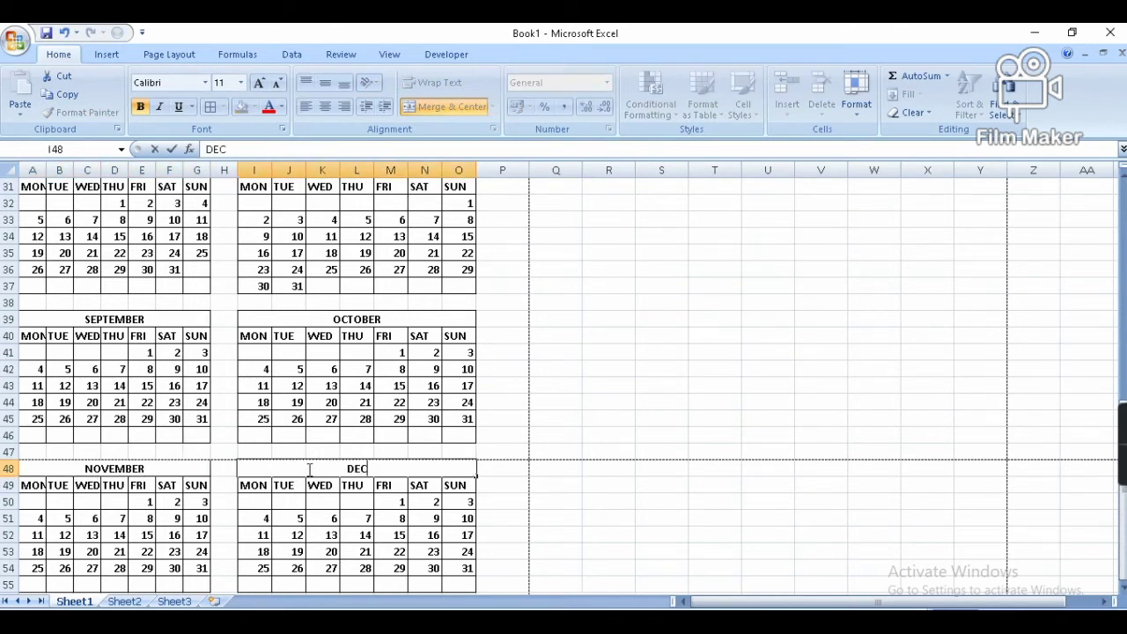
type("EMBER")
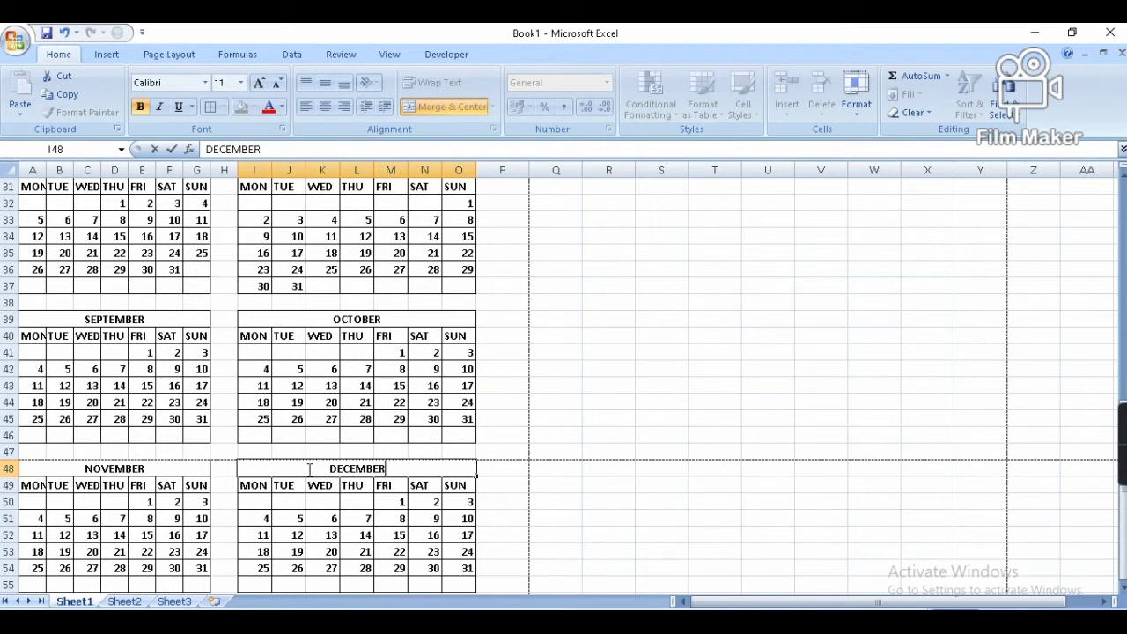
left_click(501, 429)
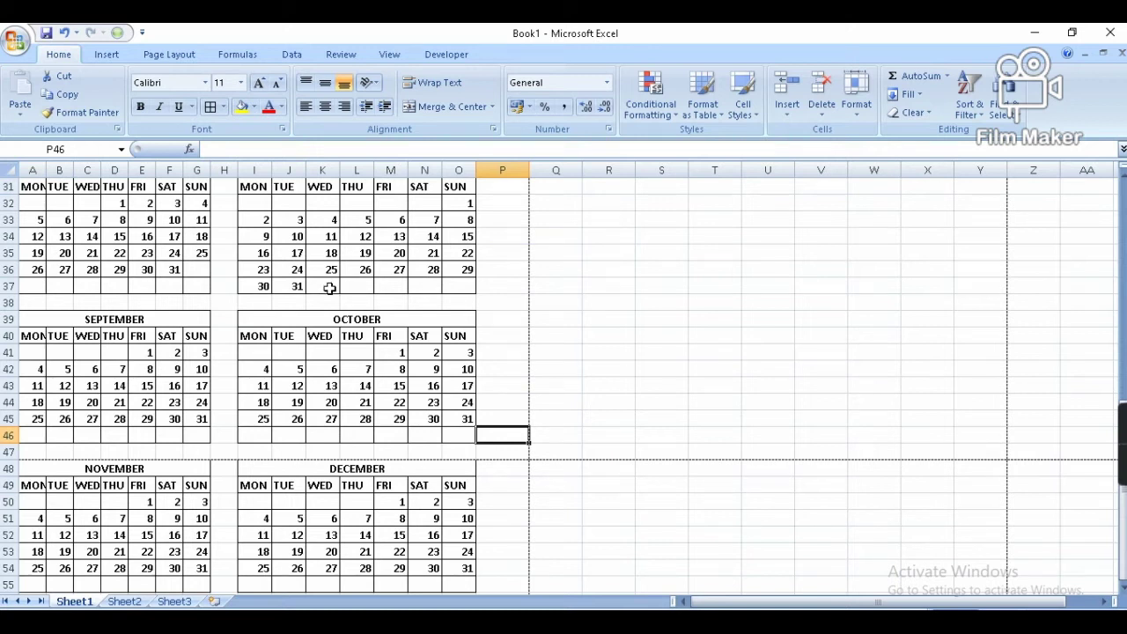
- Start September at 1 in C41 with the formula =J37+1
left_click(88, 355)
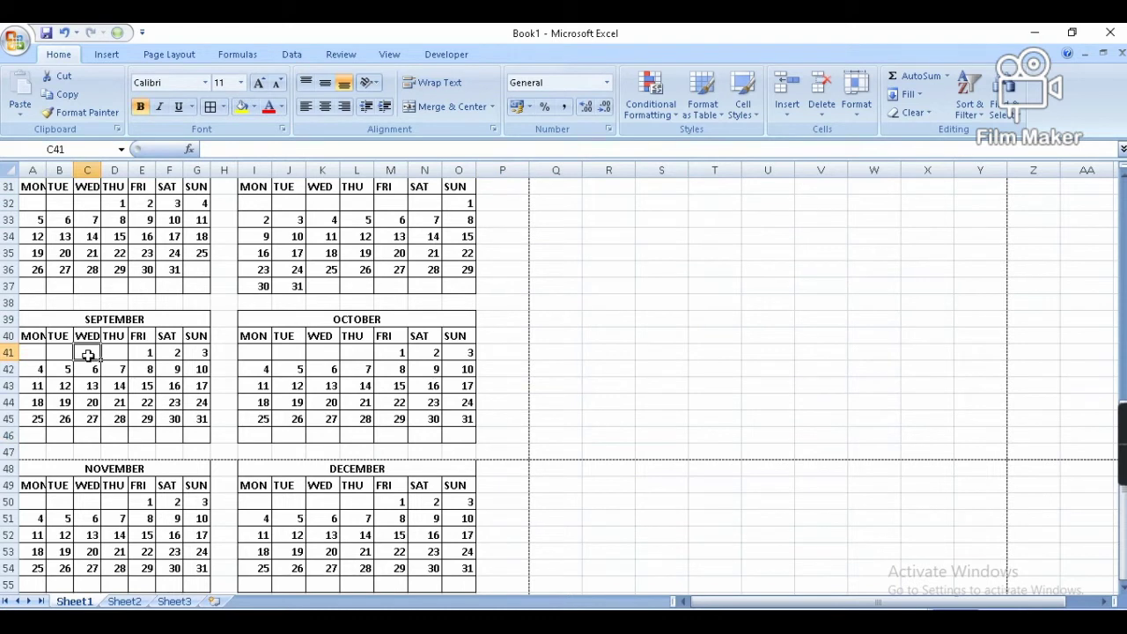
type("=")
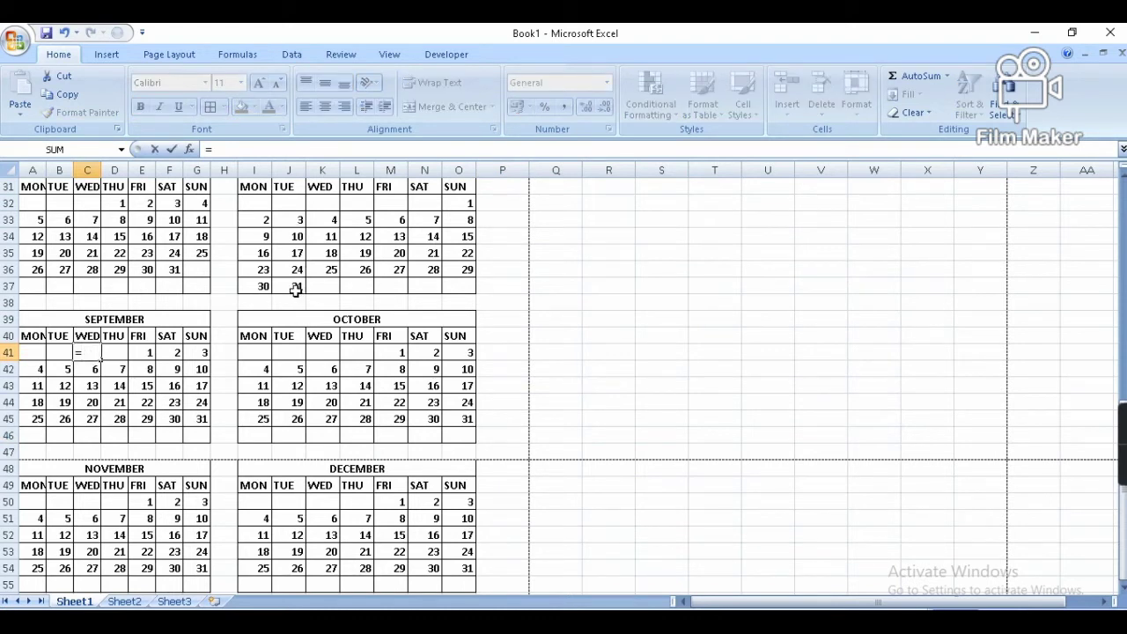
left_click(291, 286)
type("+")
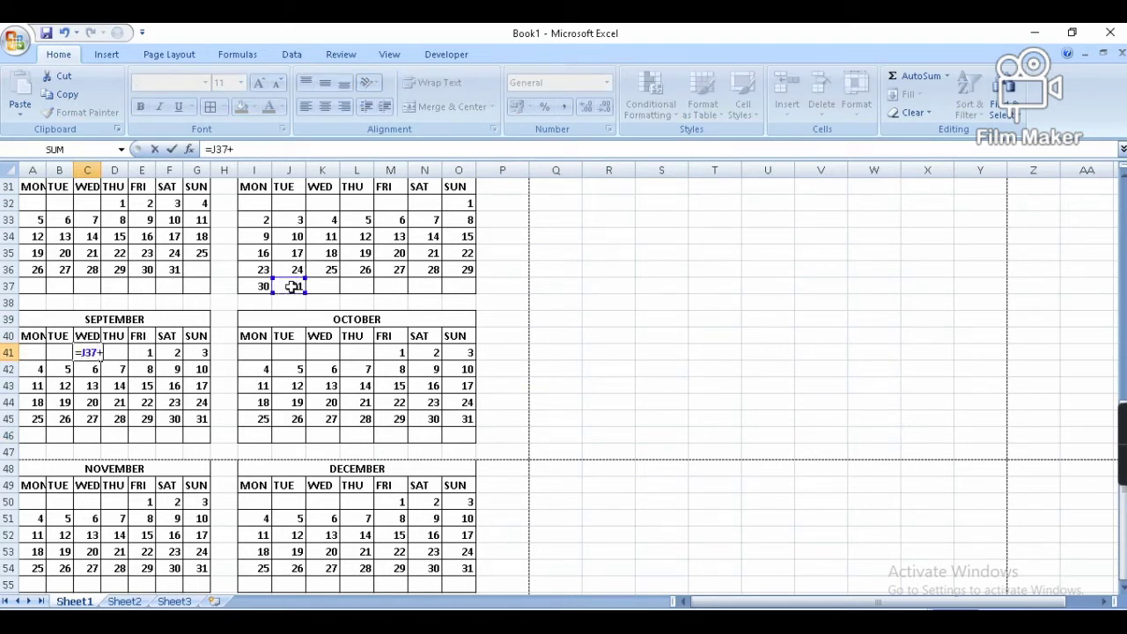
type("1")
key("Return")
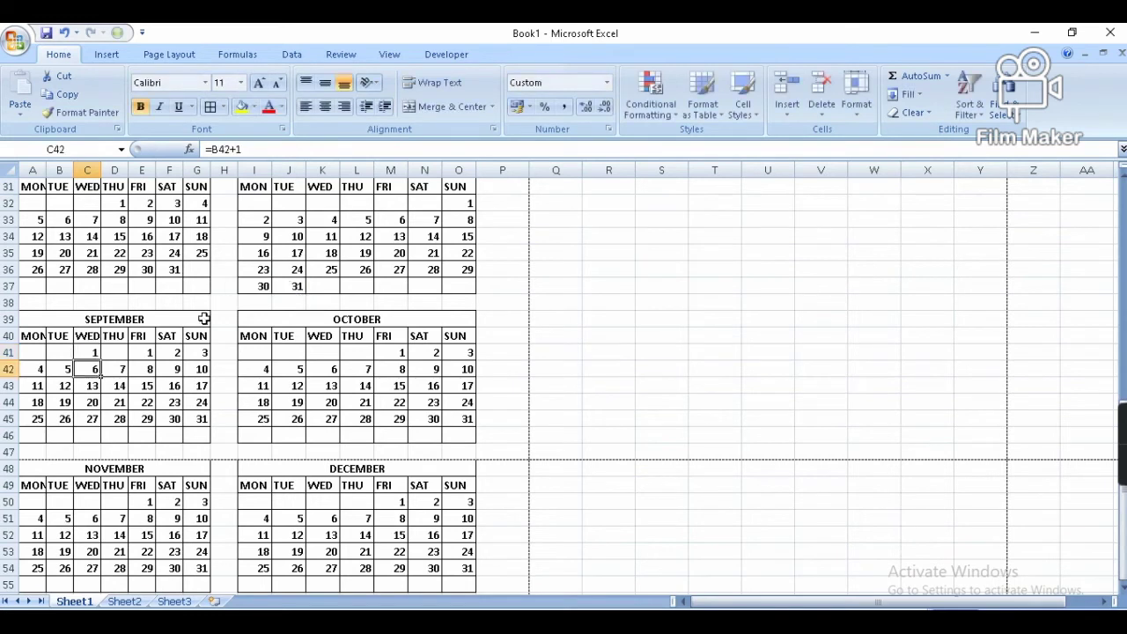
- Enter =C41+1 in D41 and fill it right through G41
left_click(112, 353)
type("=")
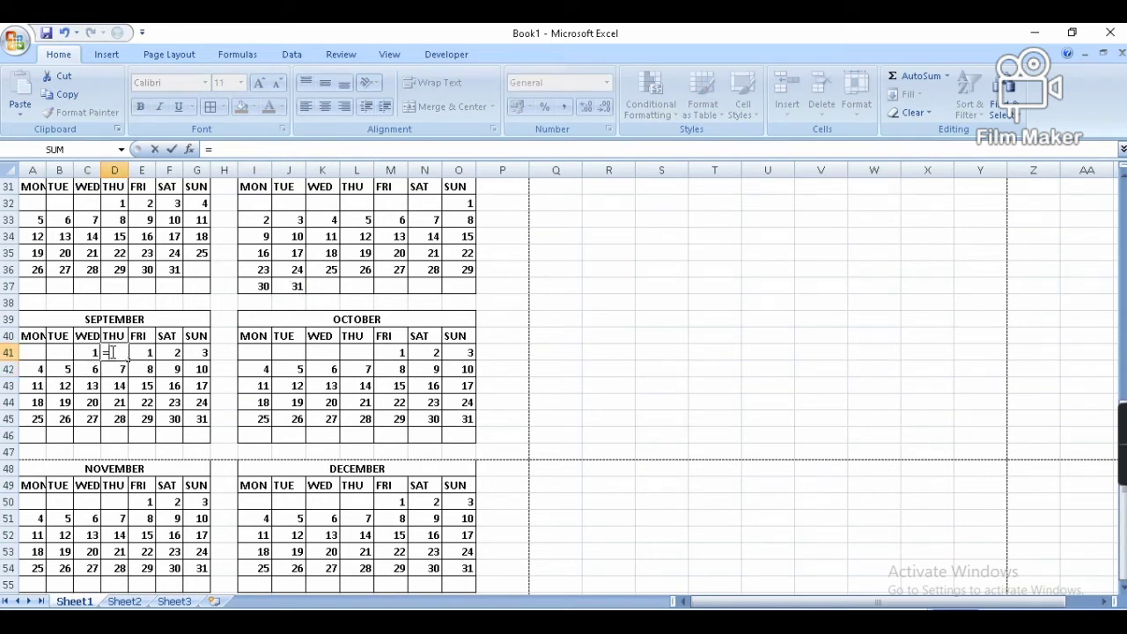
left_click(91, 351)
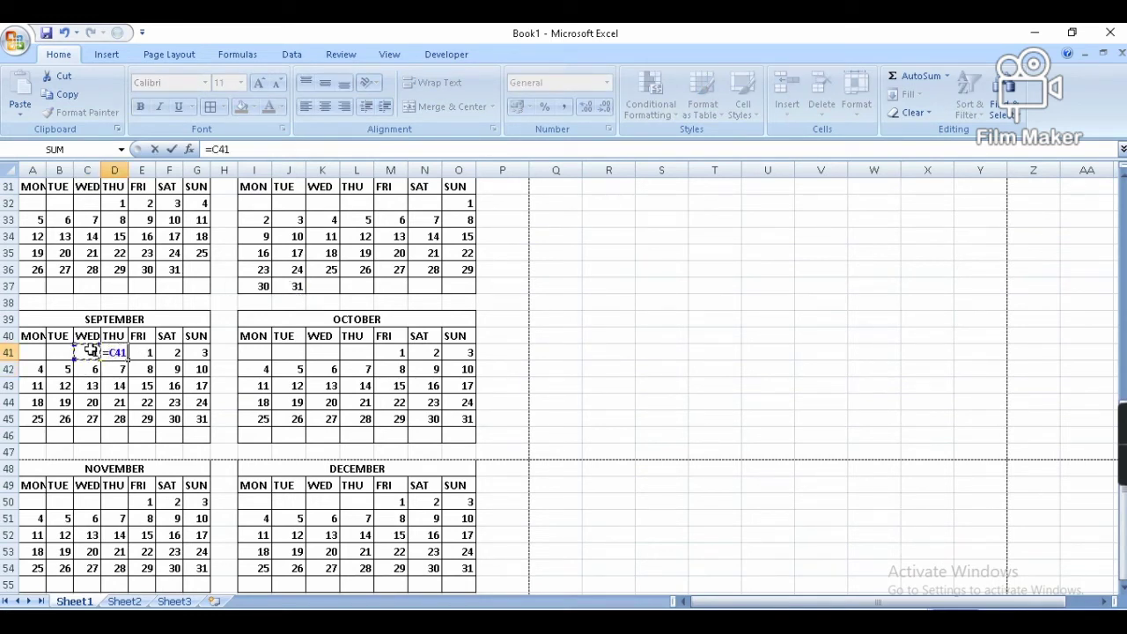
type("+1")
key("Return")
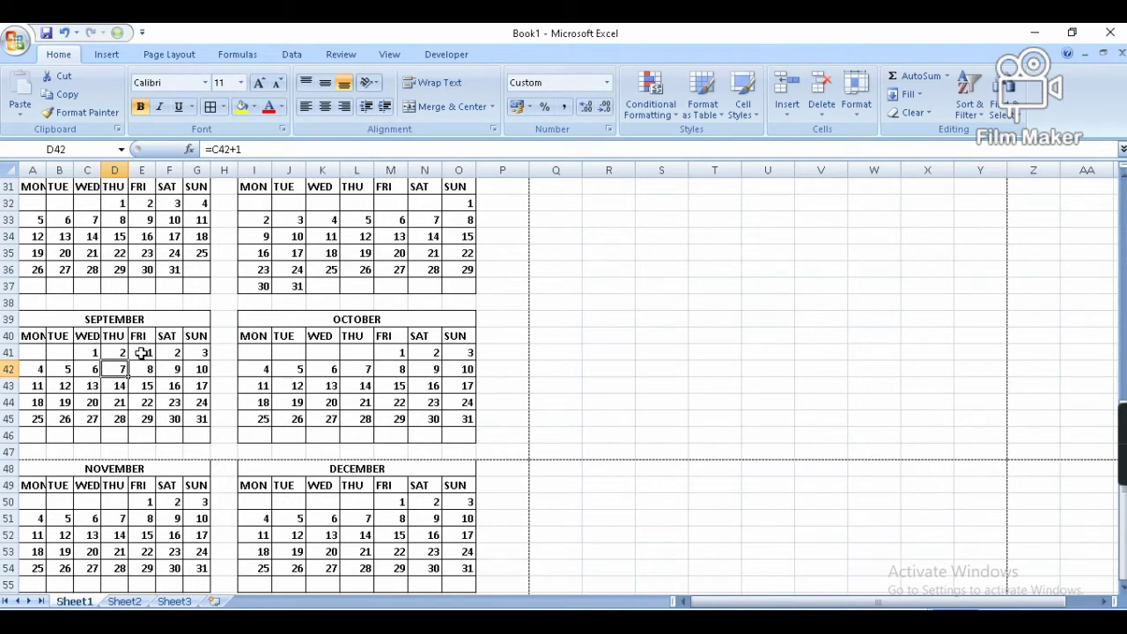
left_click(120, 352)
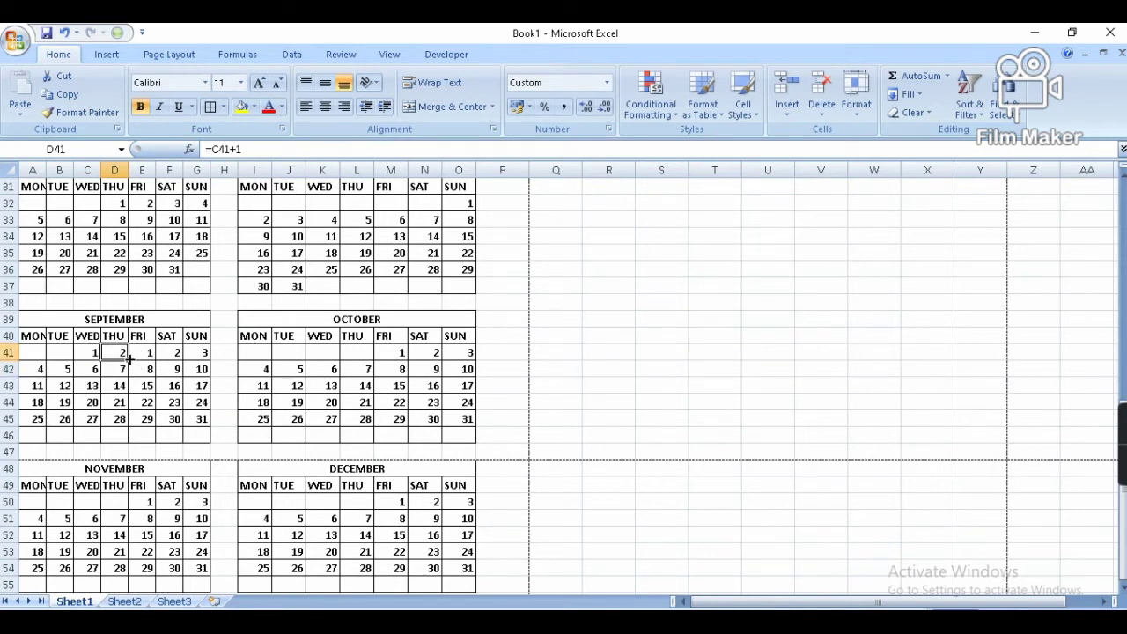
left_click_drag(128, 359, 205, 361)
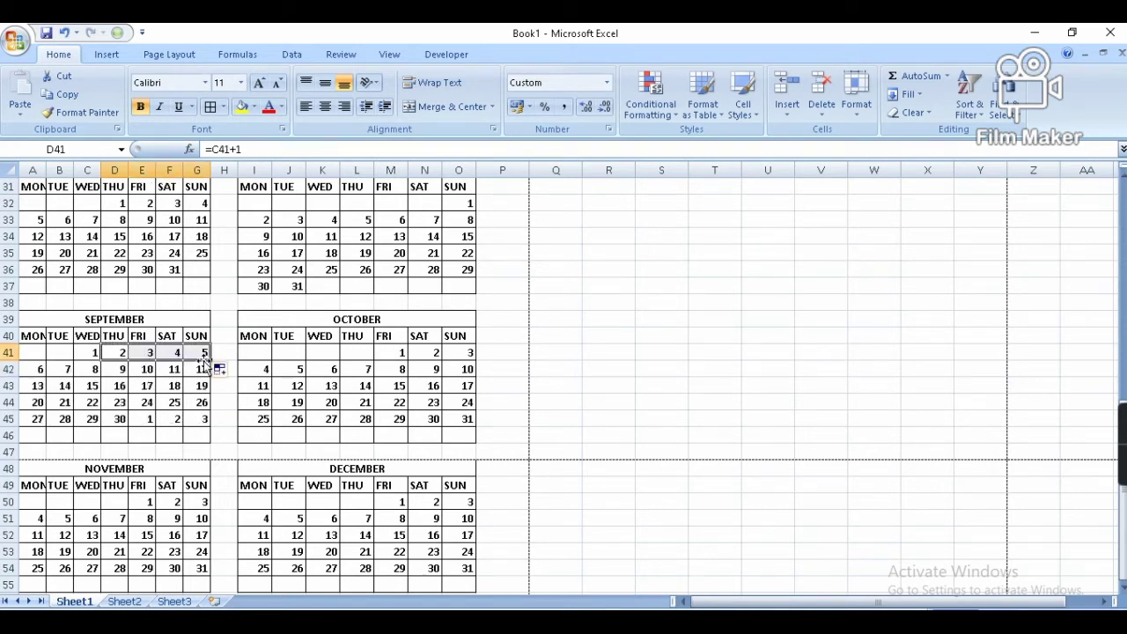
- Clear the overflow dates after September 30 in E45:G45
left_click(145, 418)
key("Delete")
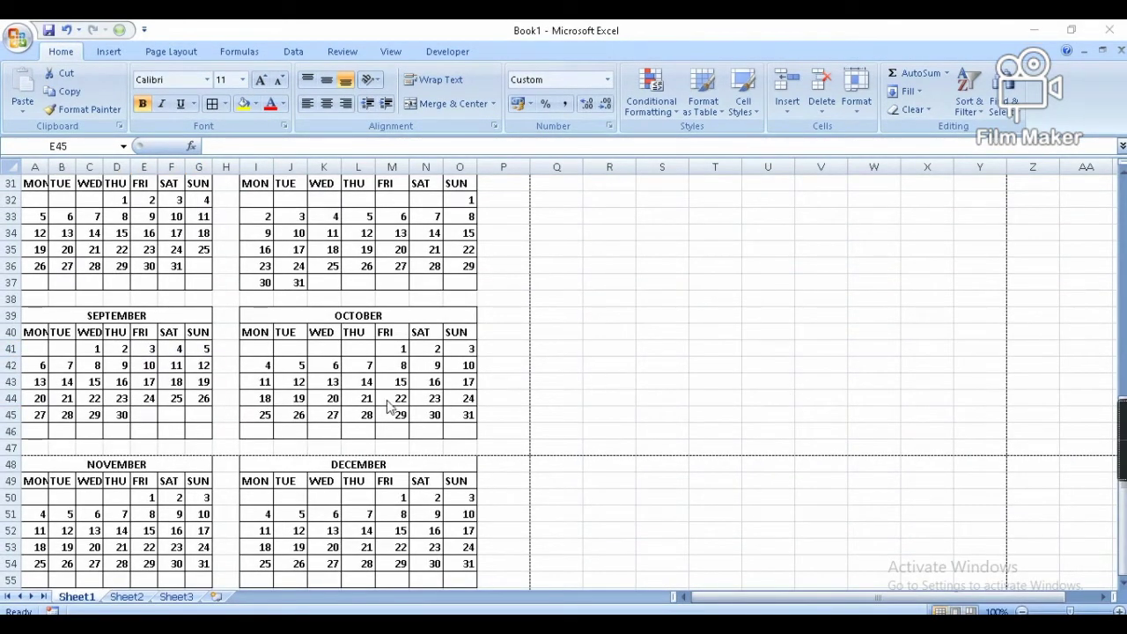
key("shift+Right")
key("shift+Right")
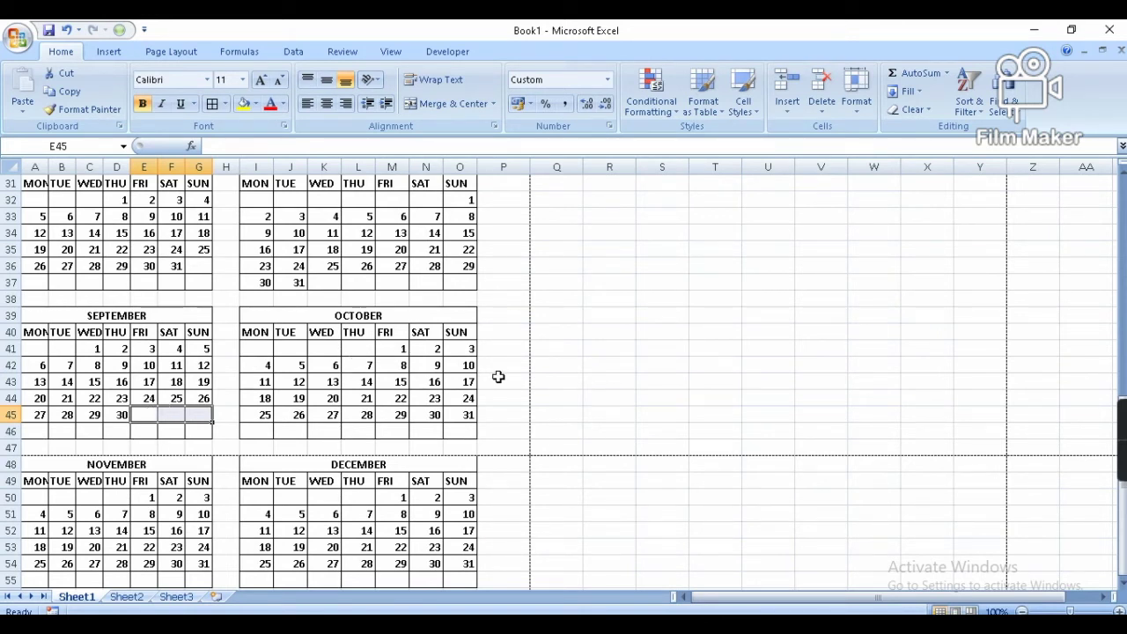
- Enter =D45+1 in M41 so October begins on Friday 1
left_click(391, 350)
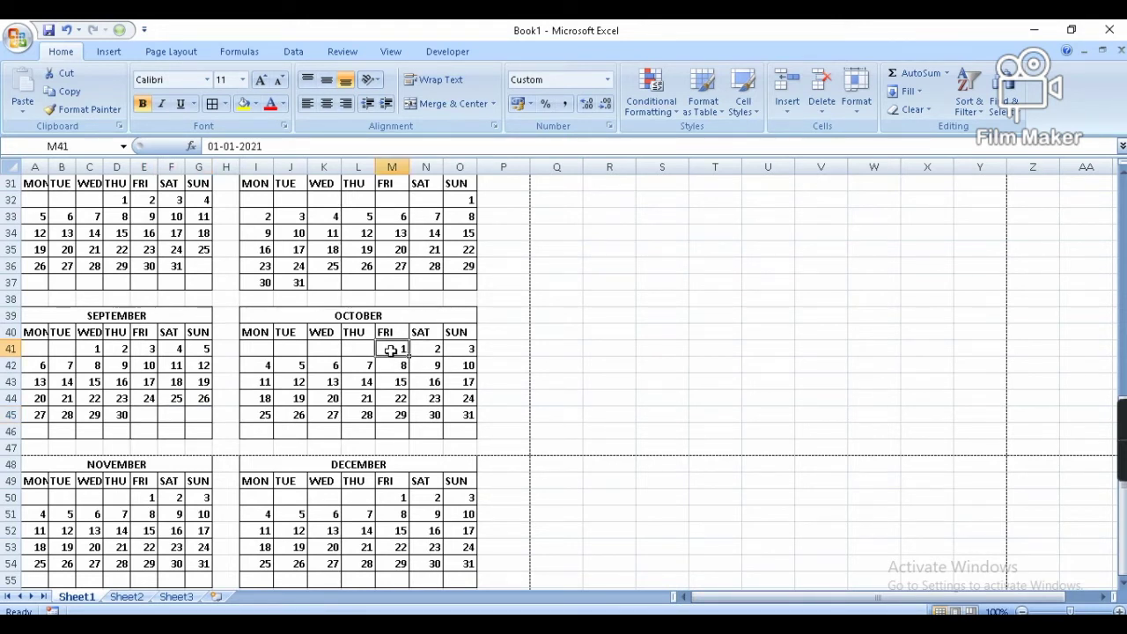
type("=")
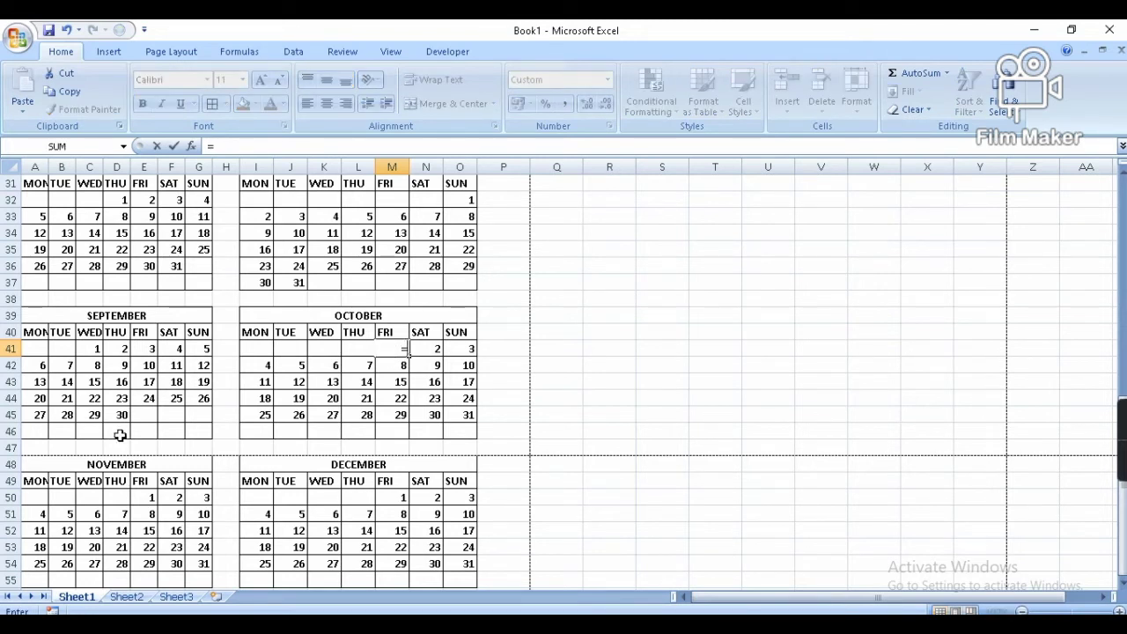
left_click(123, 417)
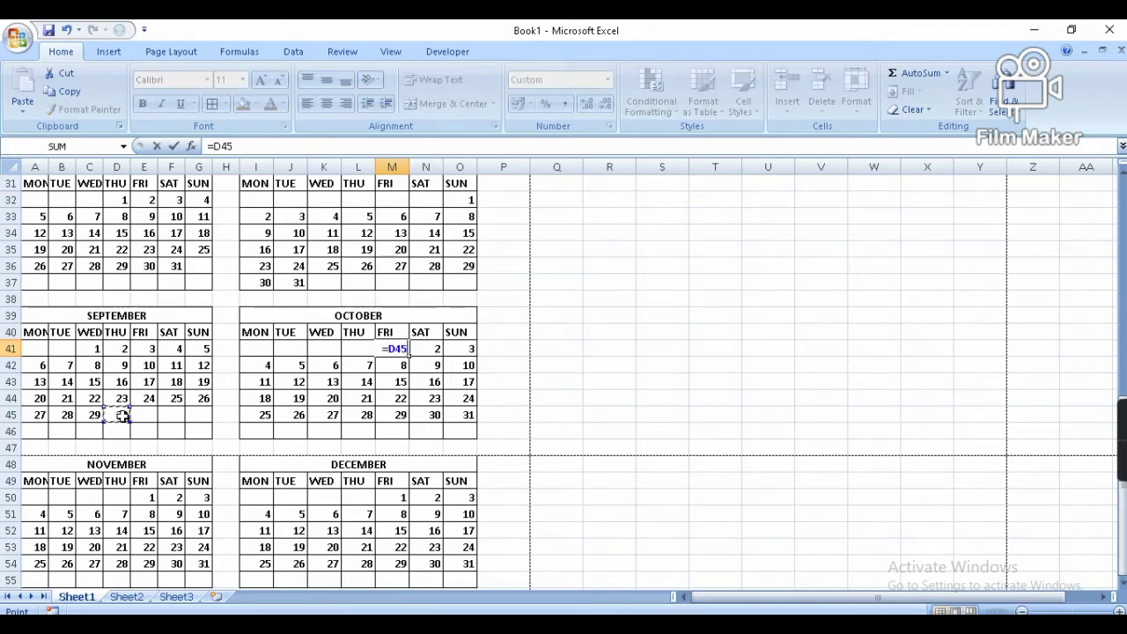
type("+")
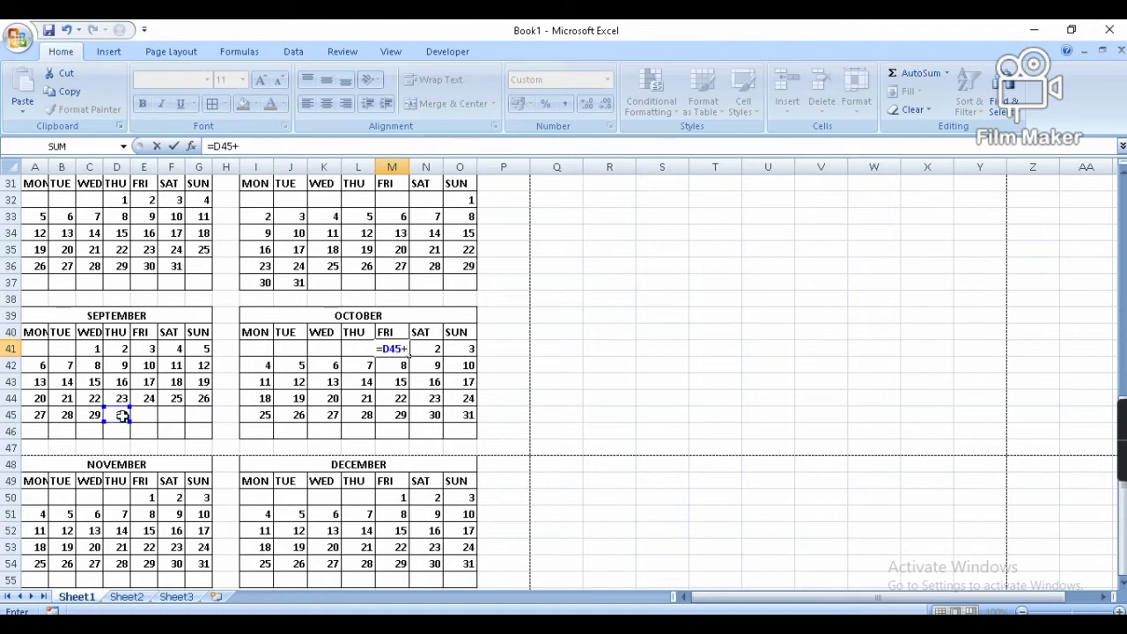
type("1")
key("Return")
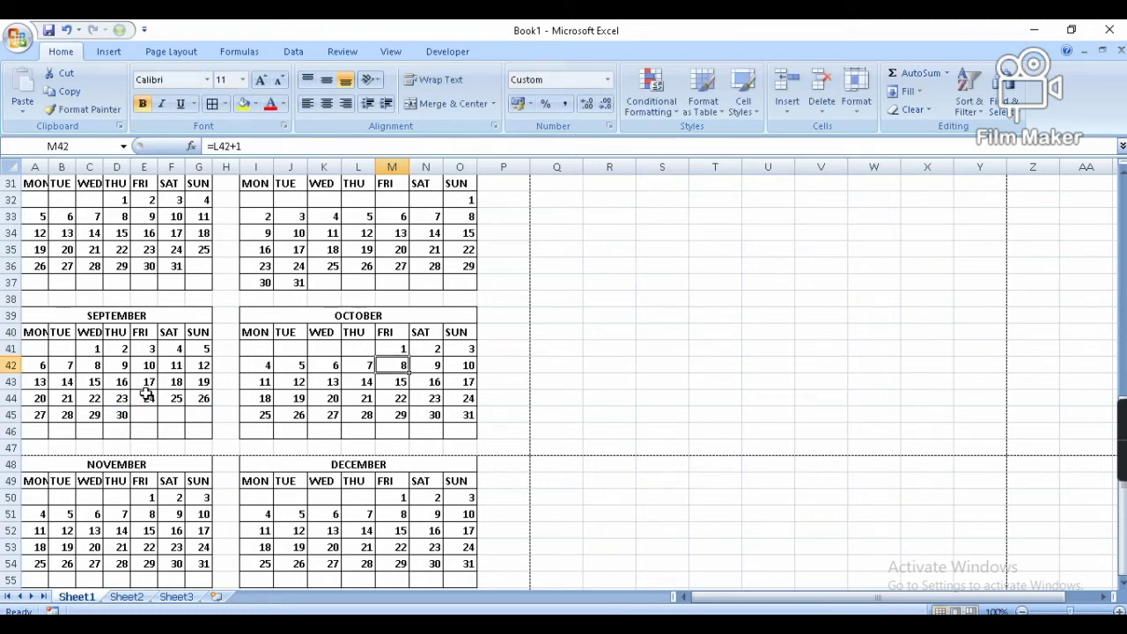
- Undo the accidental fill across M41:O41, then check a November date's formula
left_click(401, 351)
left_click_drag(409, 357, 469, 350)
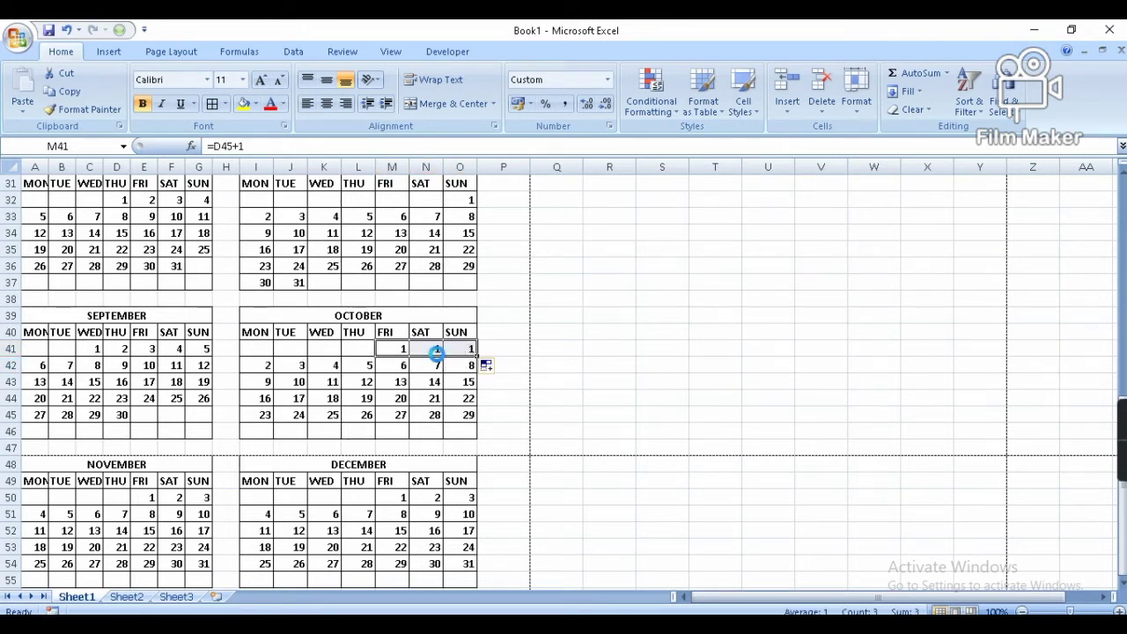
key("ctrl+z")
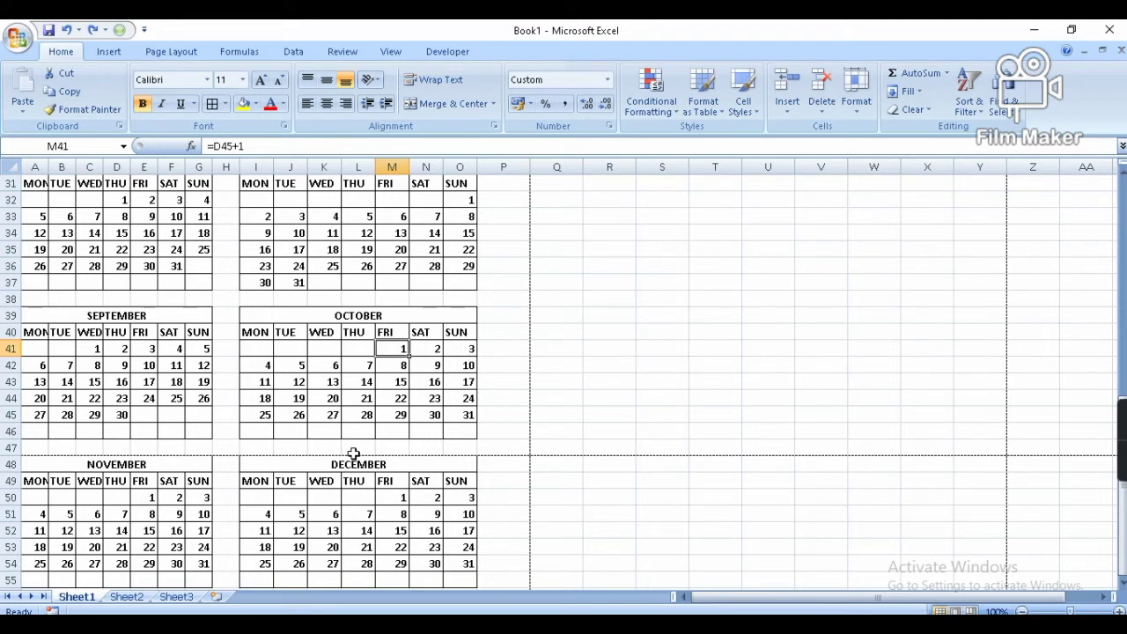
left_click(164, 514)
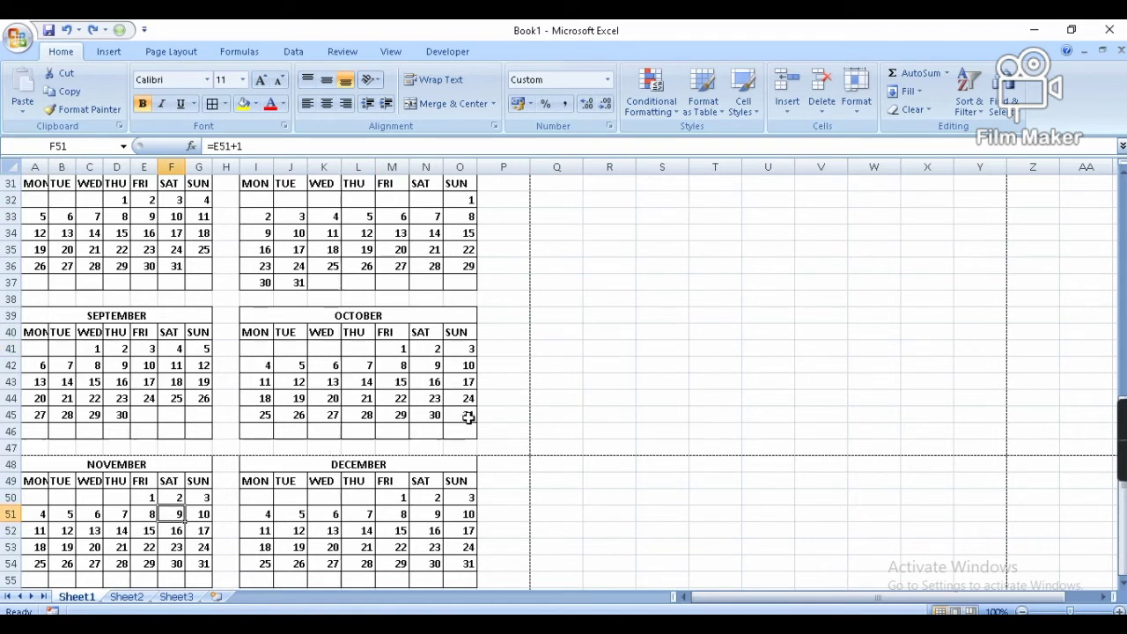
- Start November at 1 in A50 with a formula linked to October's last date in O45
left_click(39, 500)
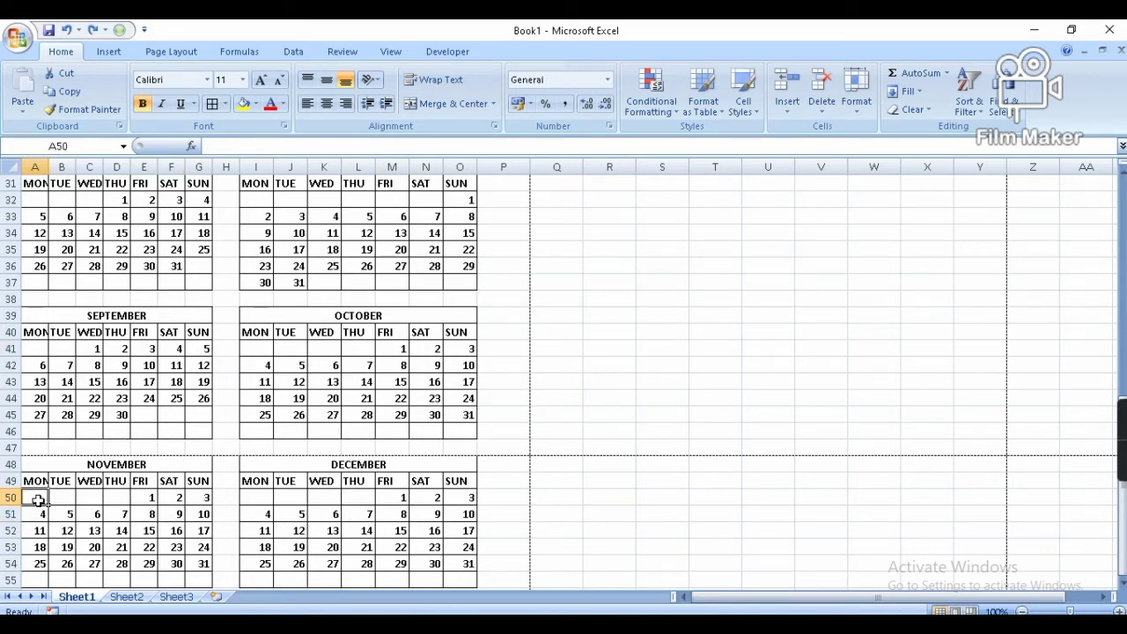
type("=")
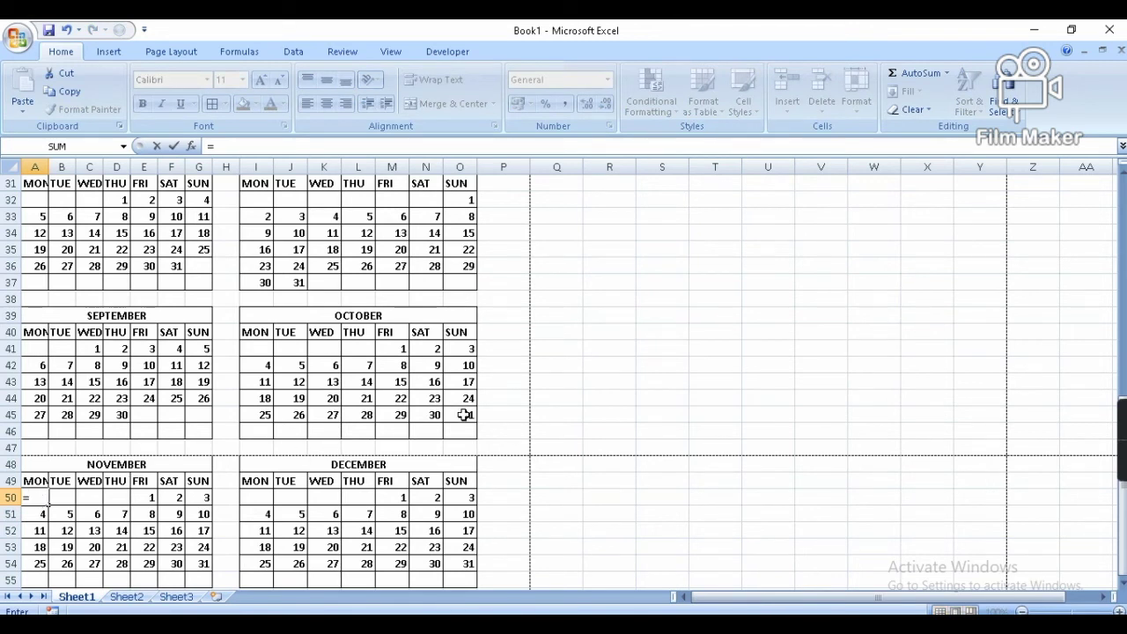
left_click(464, 415)
type("+1")
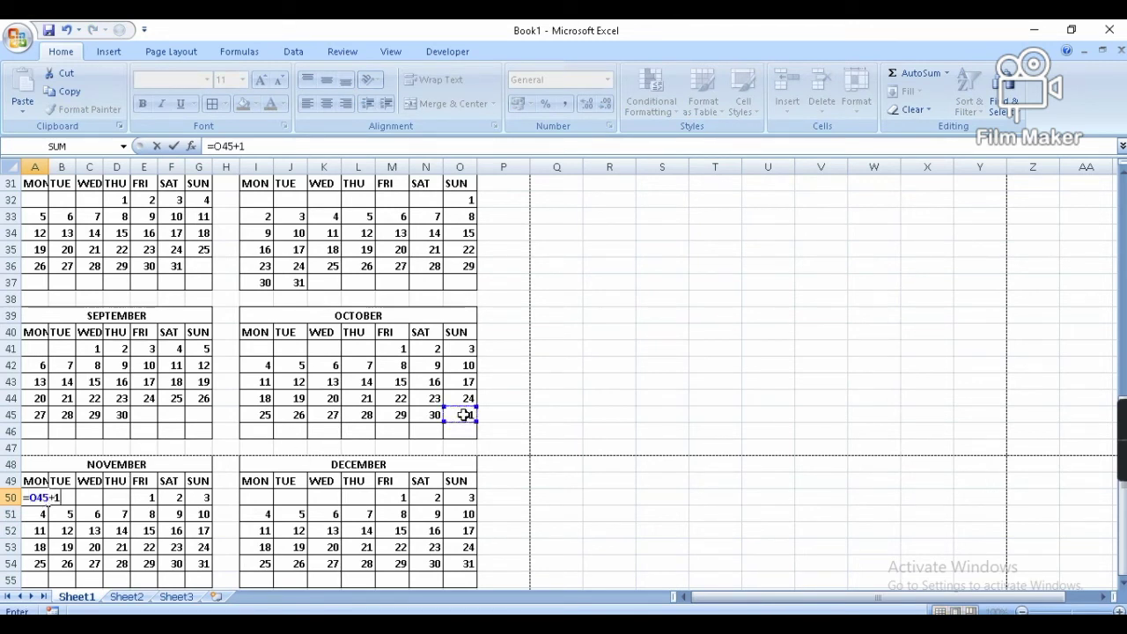
key("Return")
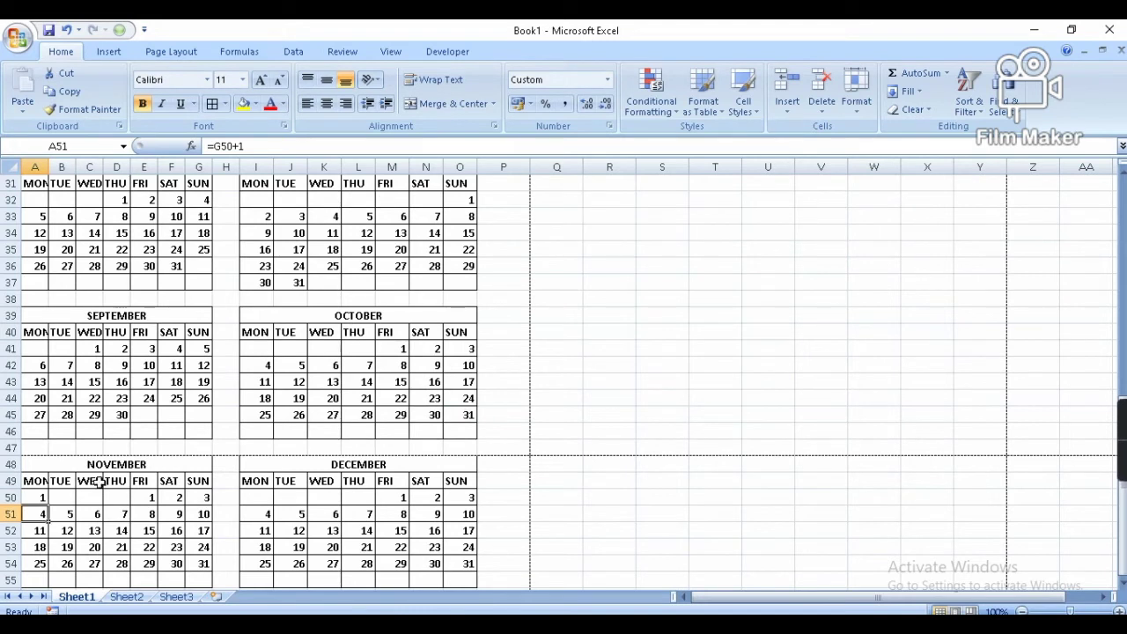
- Chain B50 to A50 as the next day and fill it across to G50
left_click(69, 497)
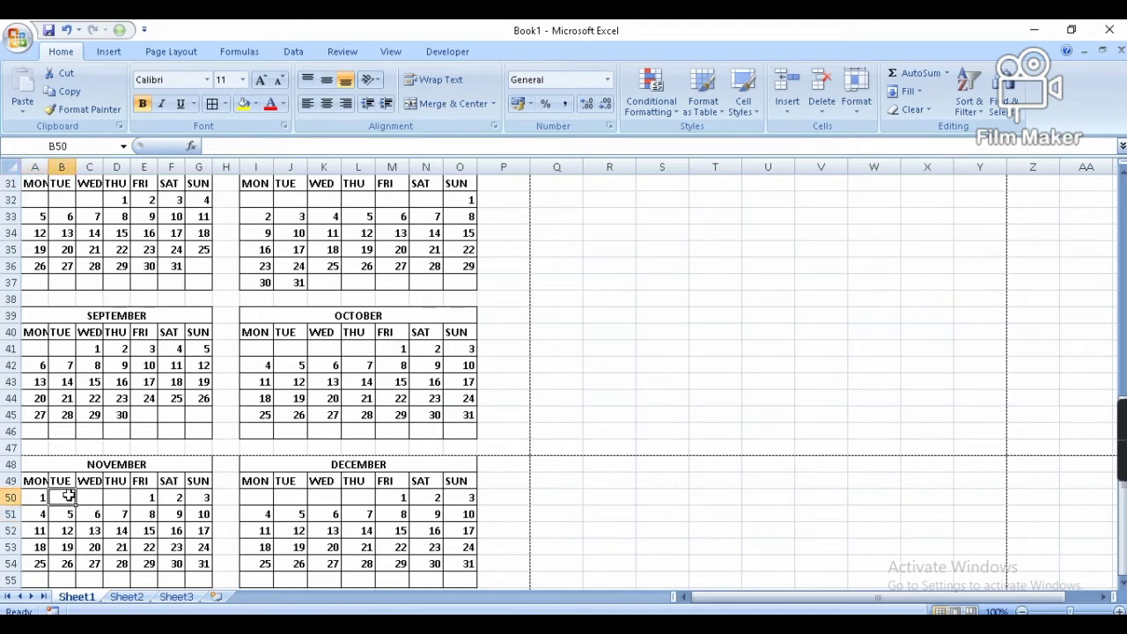
type("=")
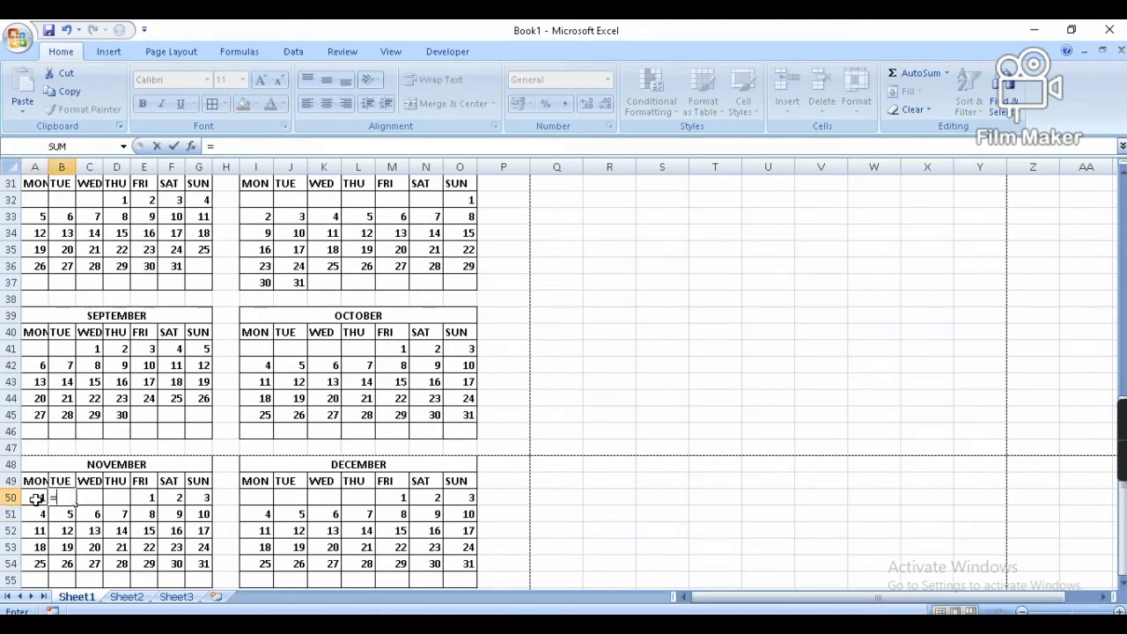
left_click(37, 498)
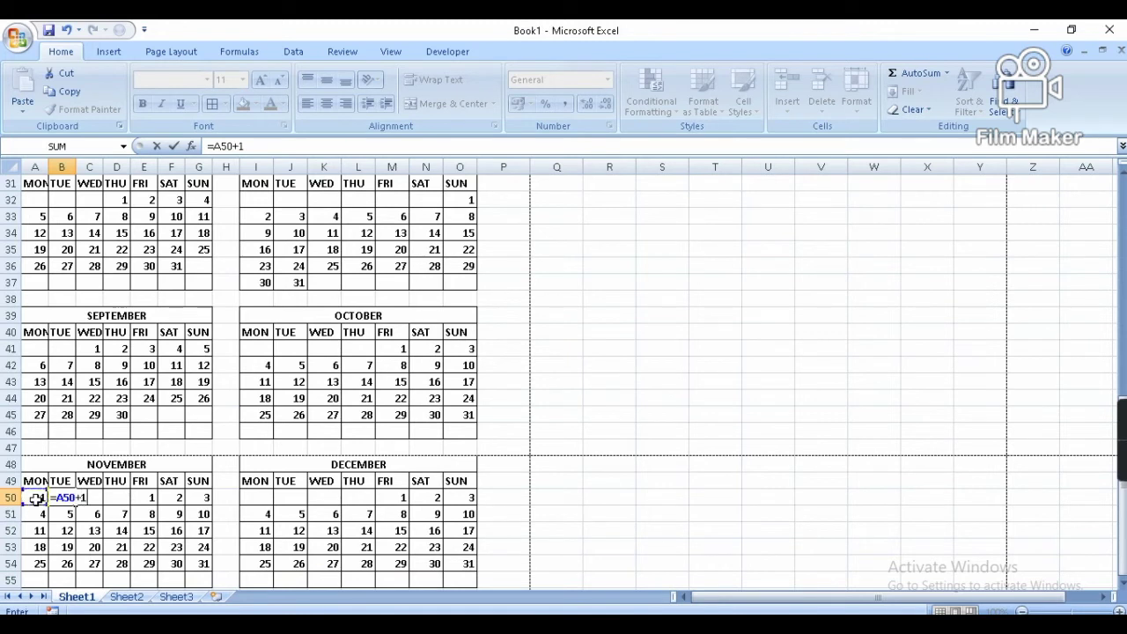
key("Return")
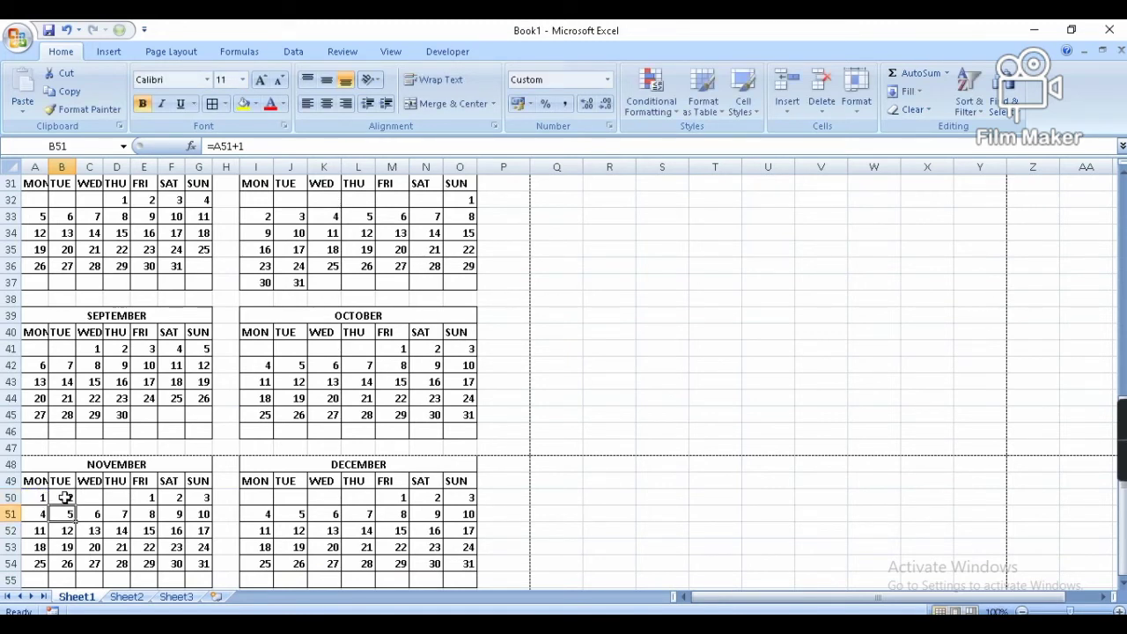
left_click(65, 498)
left_click_drag(77, 505, 206, 505)
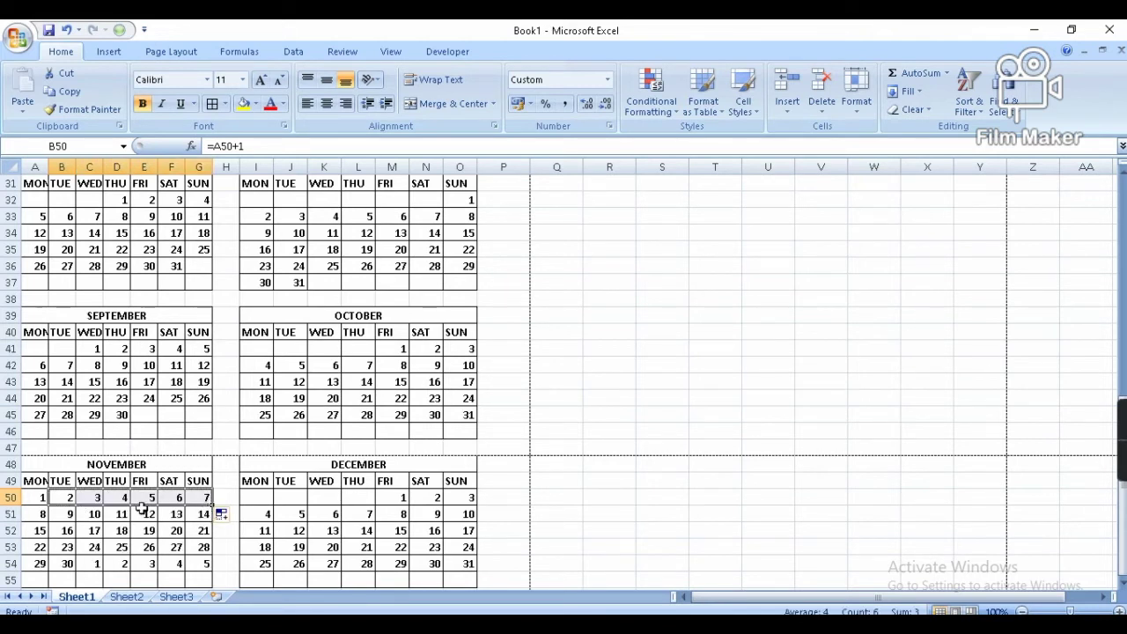
- Clear November's overflow dates after the 30th in row 54
left_click(91, 563)
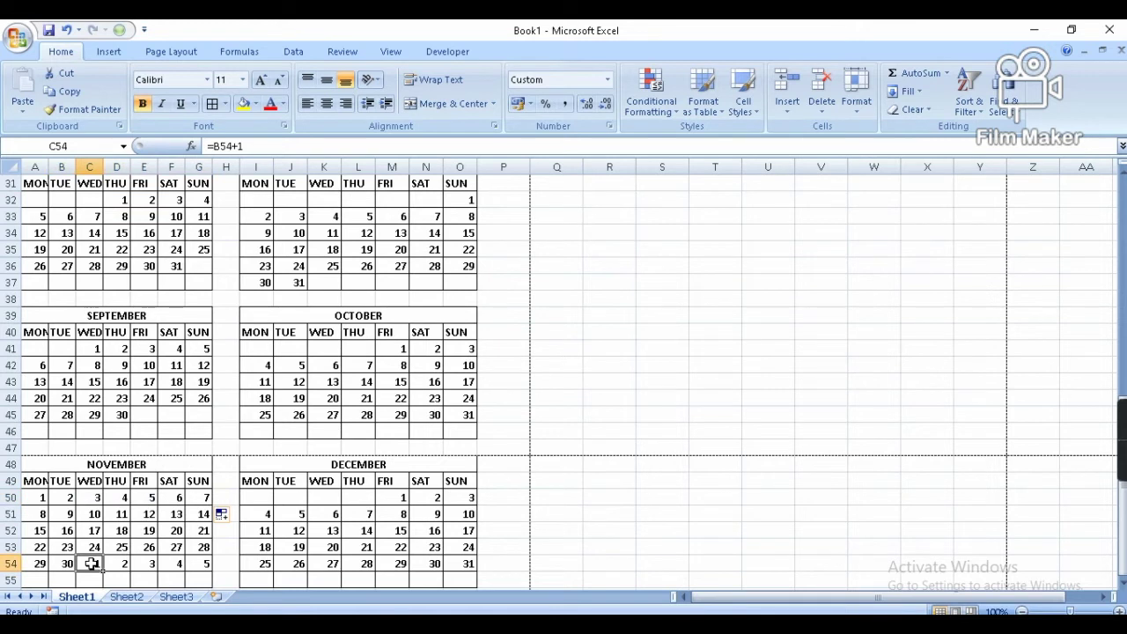
key("shift+Right")
key("shift+Right")
key("shift+Right")
key("shift+Right")
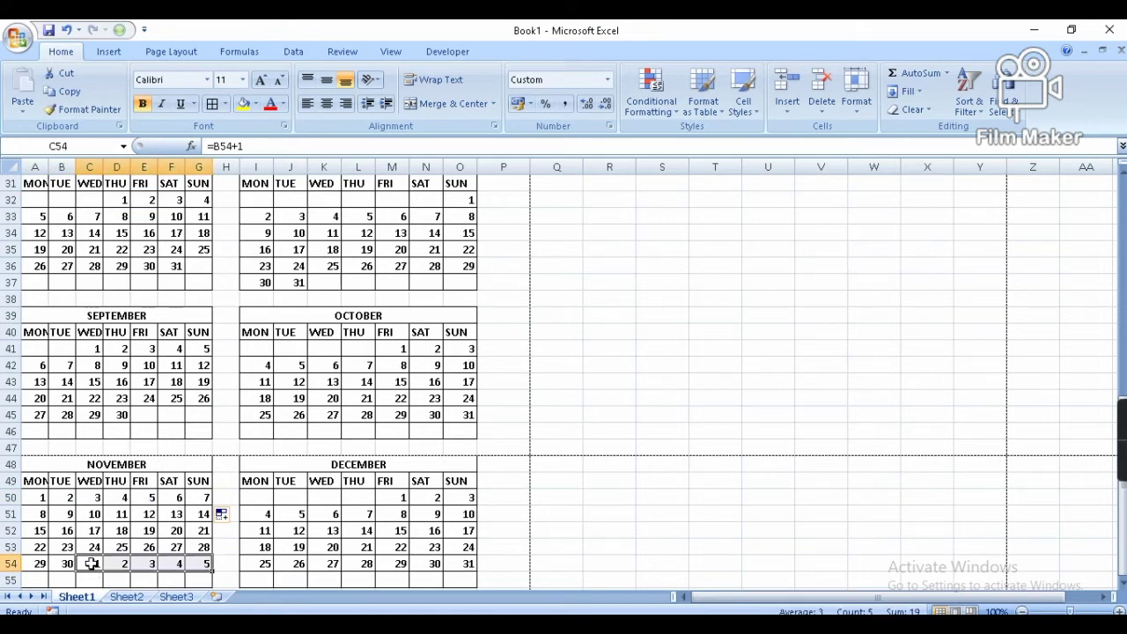
key("Delete")
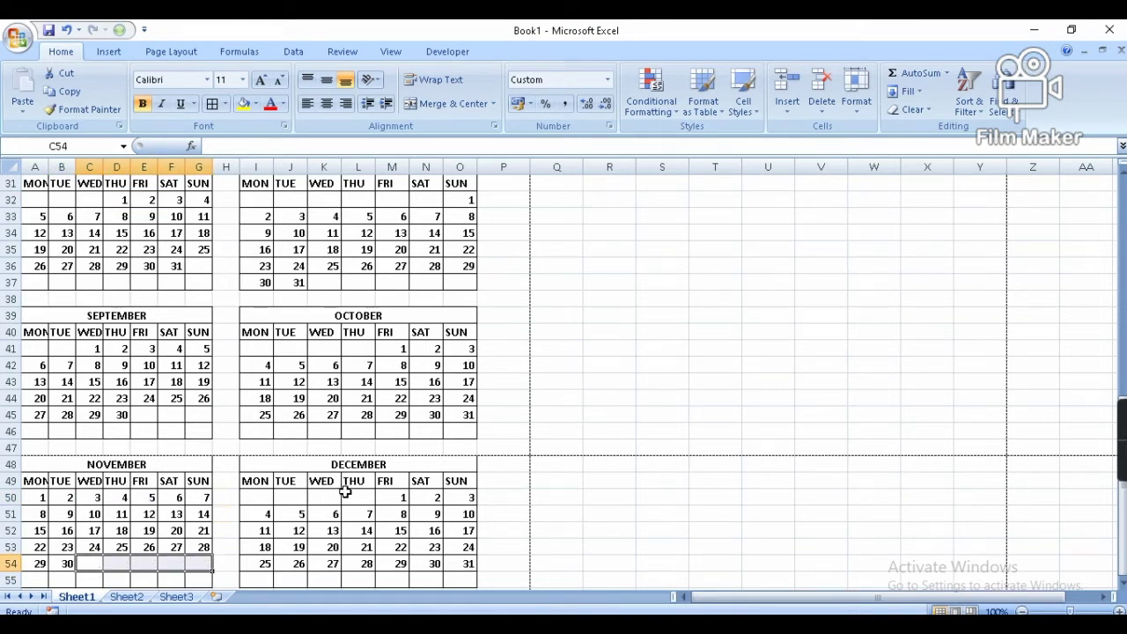
double_click(346, 495)
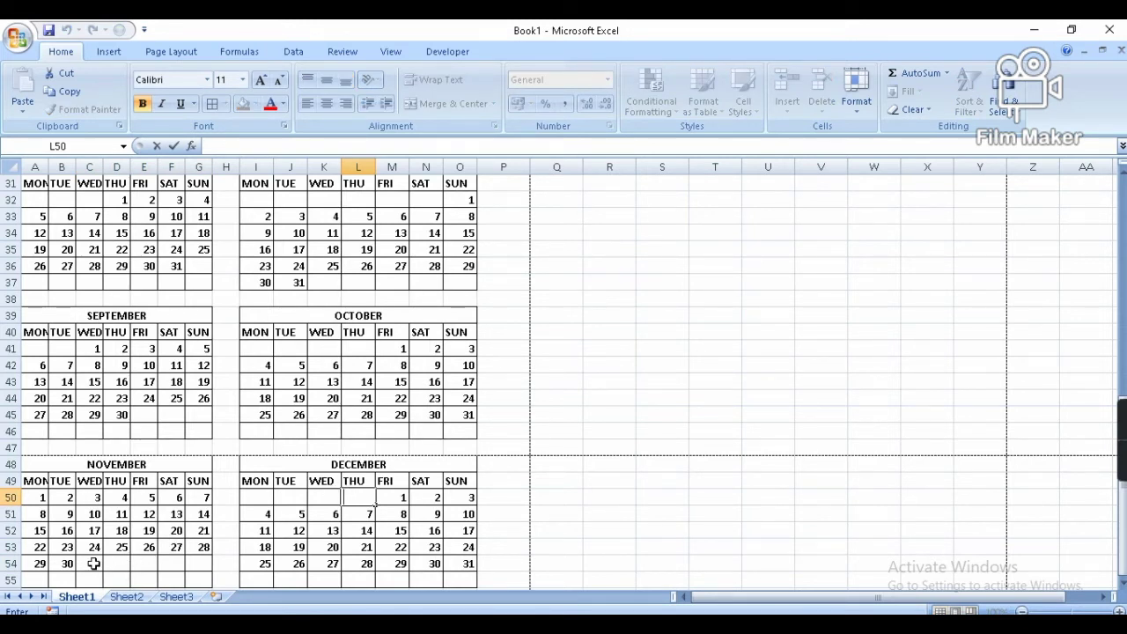
- Start December on Wednesday 1 in K50 with =B54+1
left_click(321, 498)
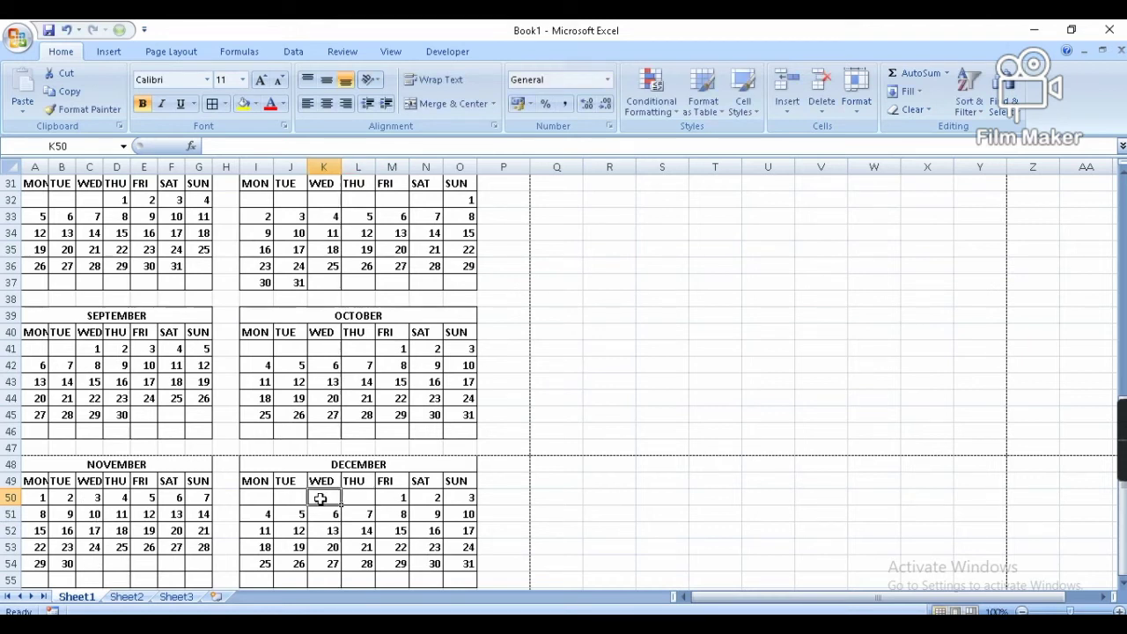
type("=")
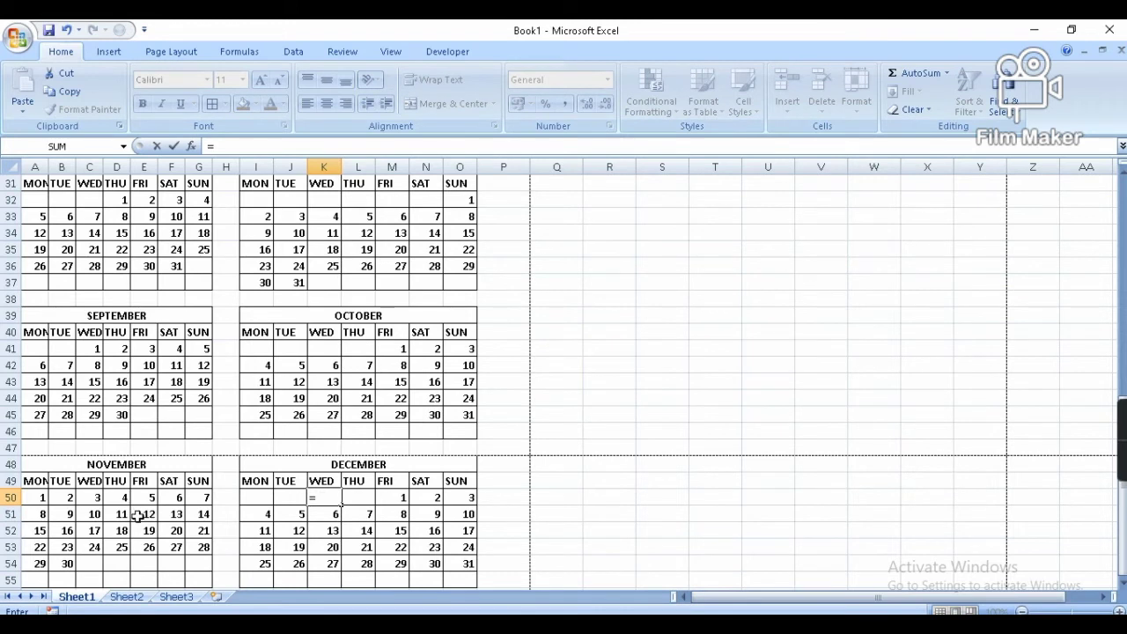
left_click(71, 563)
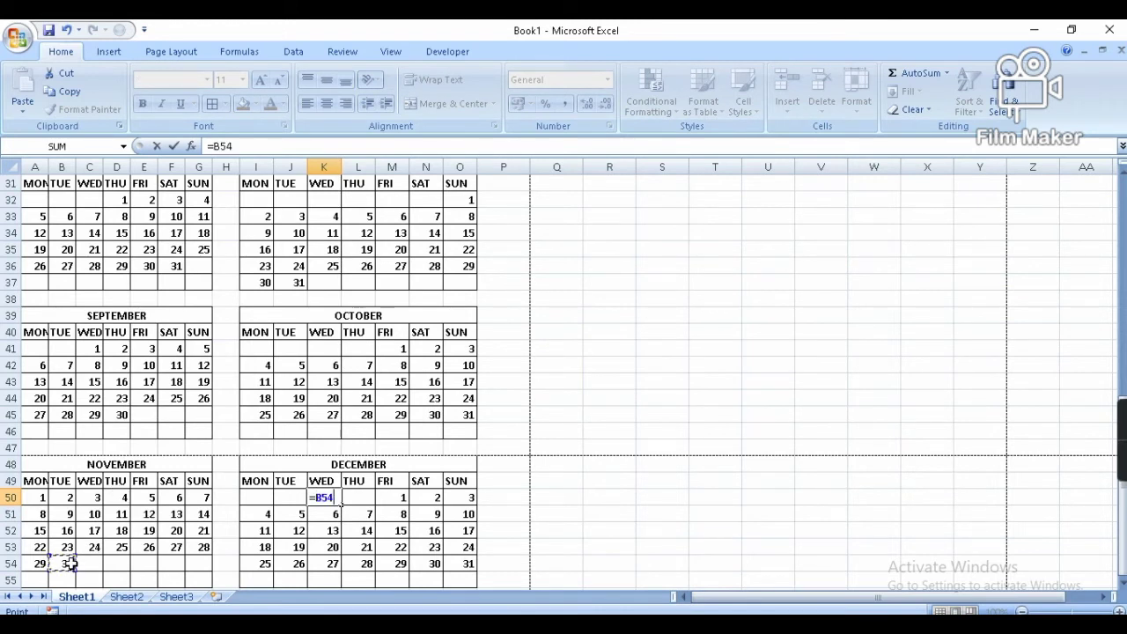
type("+1")
key("Return")
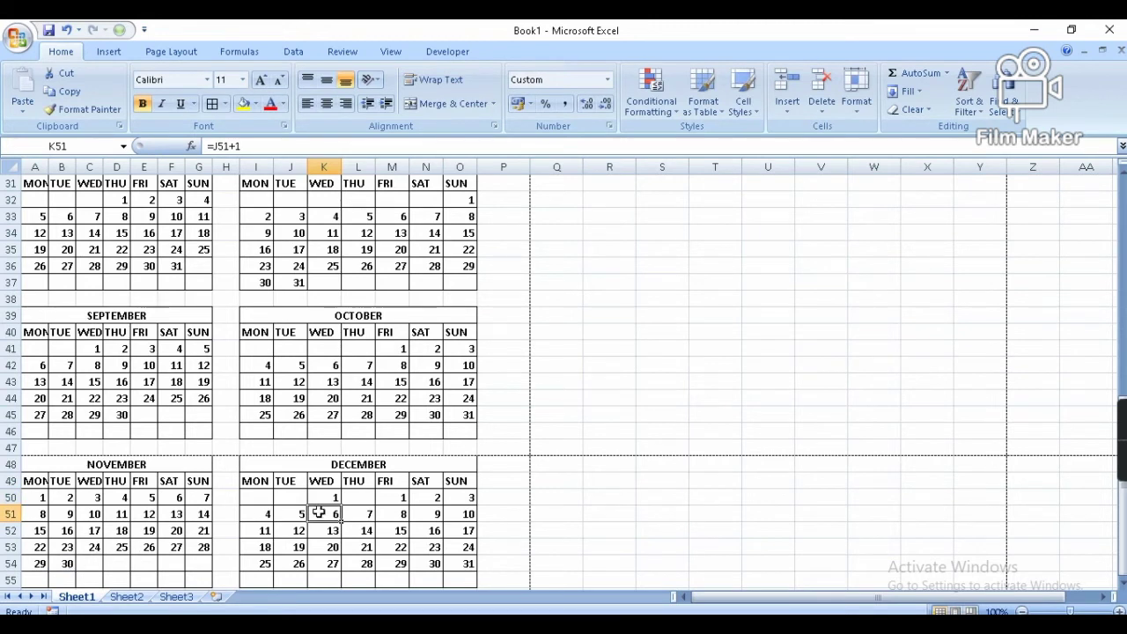
- Enter =K50+1 in L50 and fill it across to O50
left_click(362, 497)
type("=")
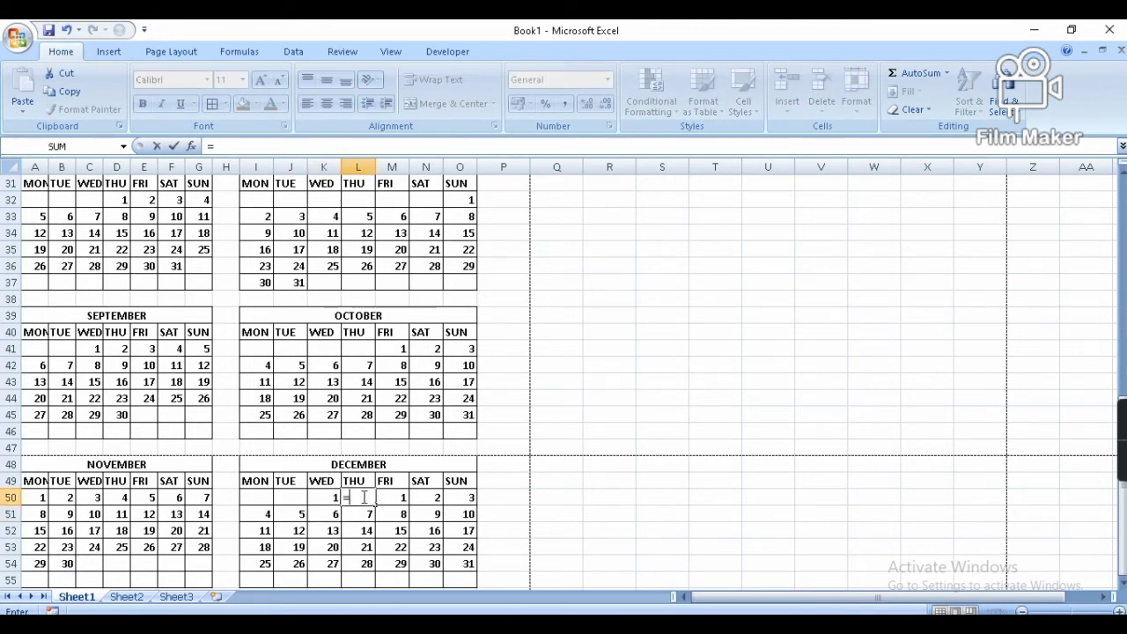
left_click(332, 500)
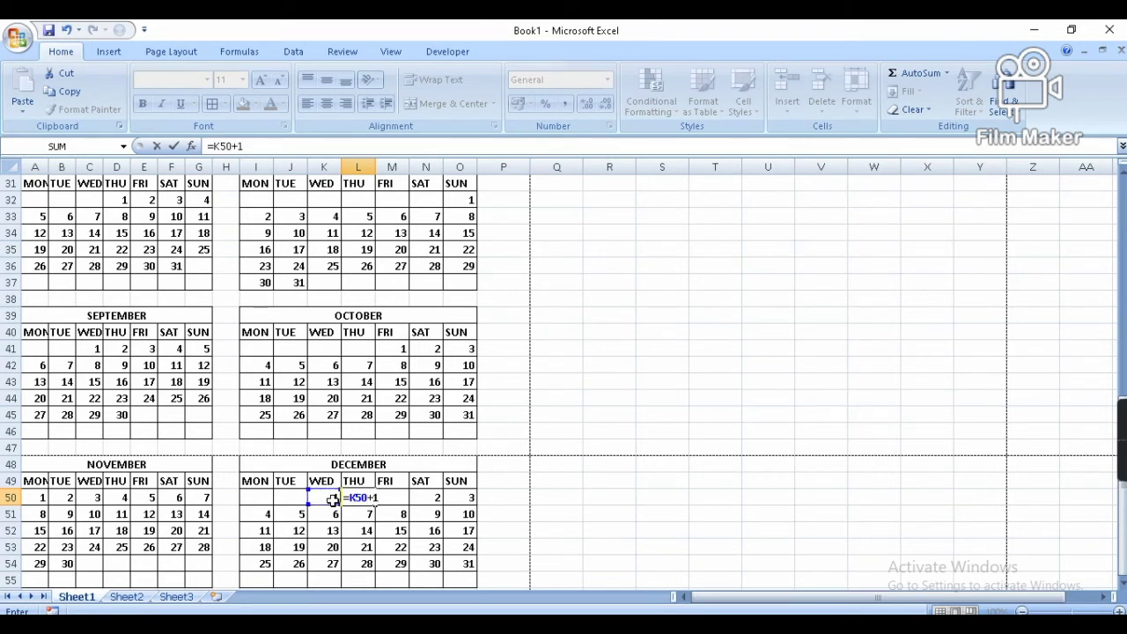
key("Return")
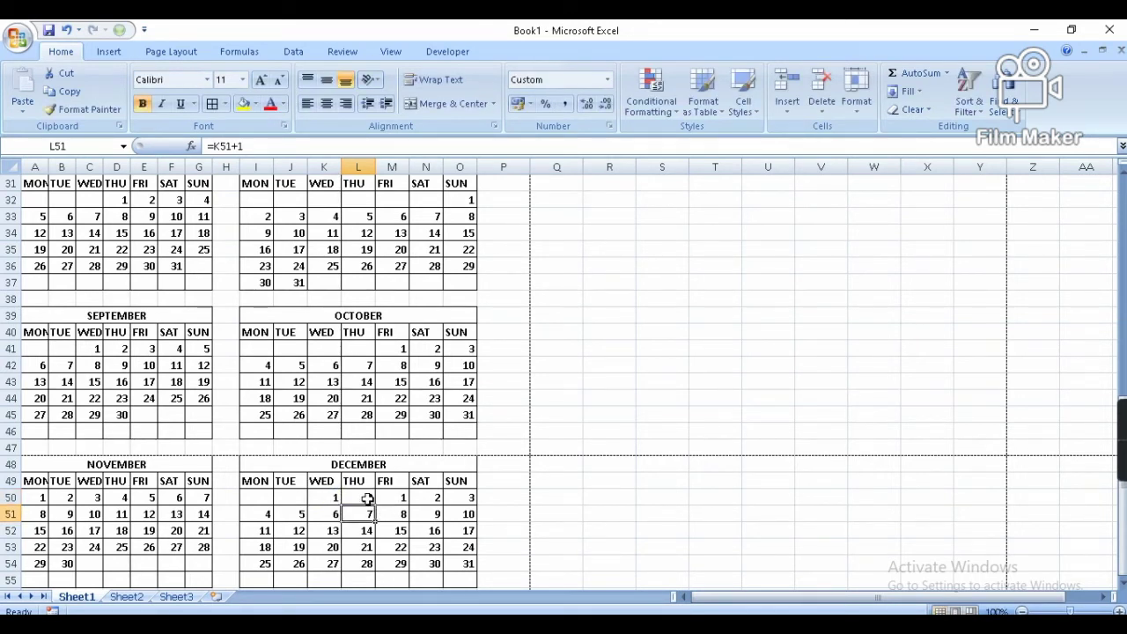
left_click(367, 498)
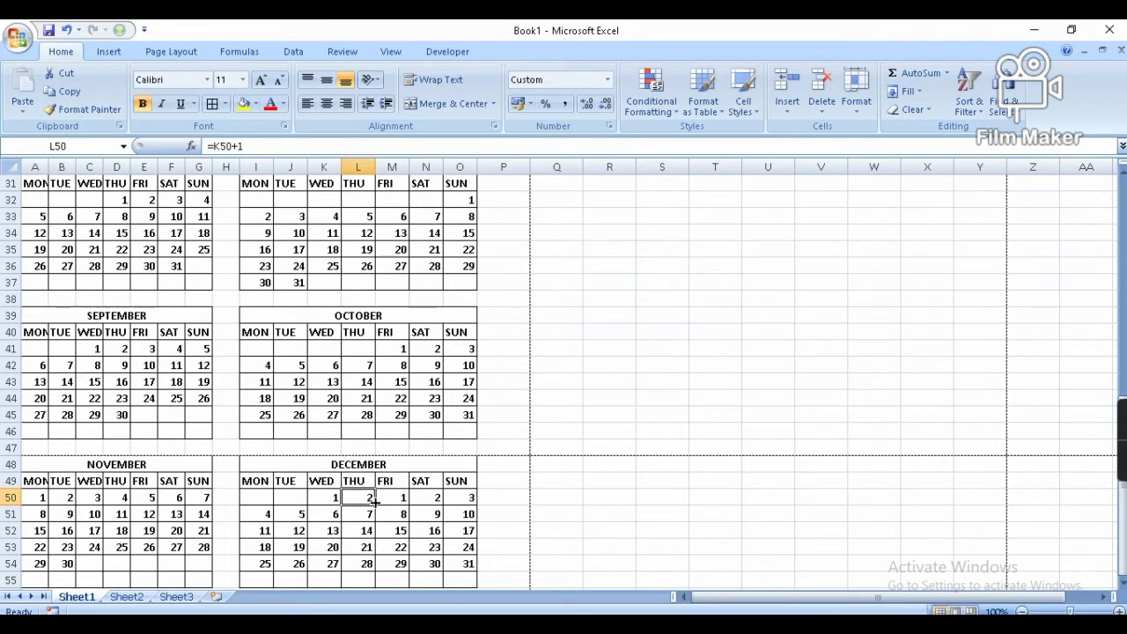
left_click_drag(375, 506, 471, 504)
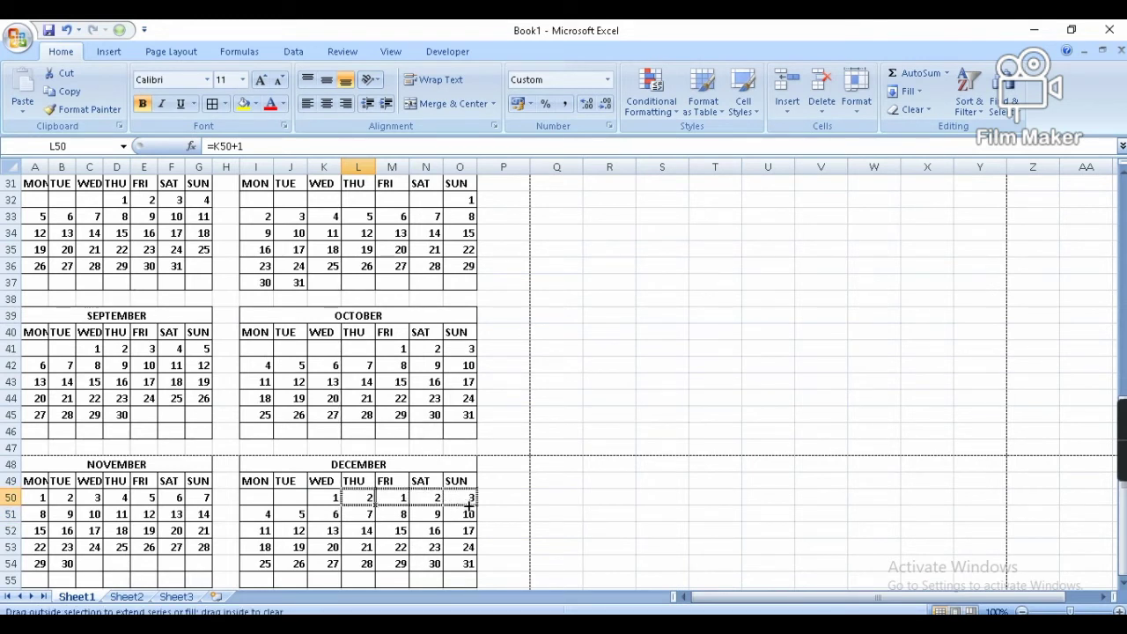
- Delete the dates past December 31 in N54:P54
left_click(430, 566)
key("shift+Right")
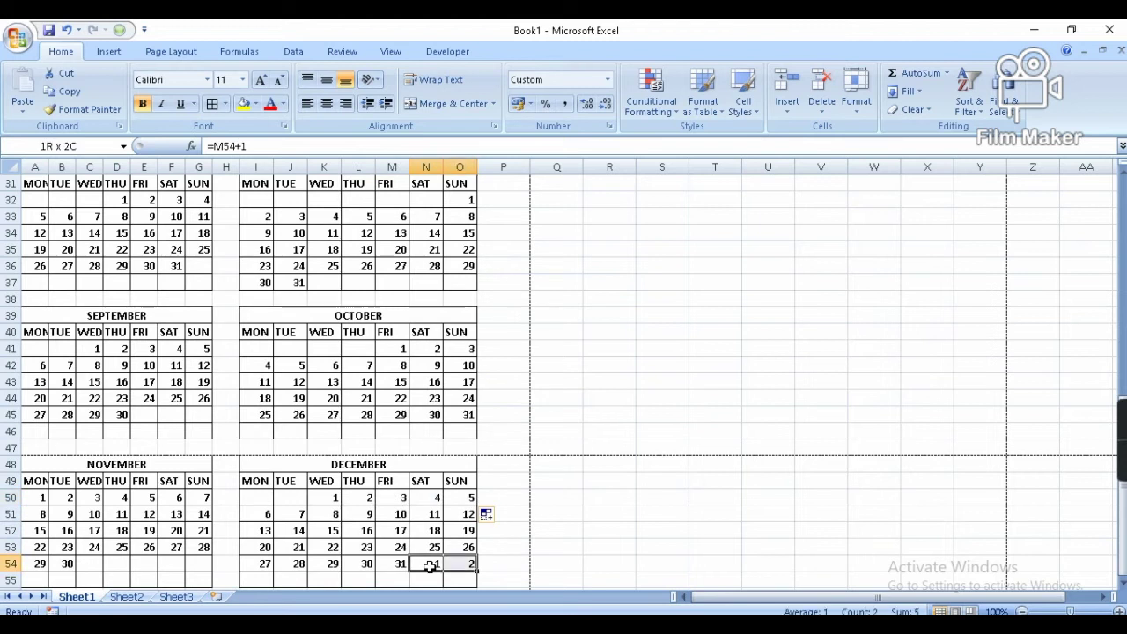
key("shift+Right")
key("Delete")
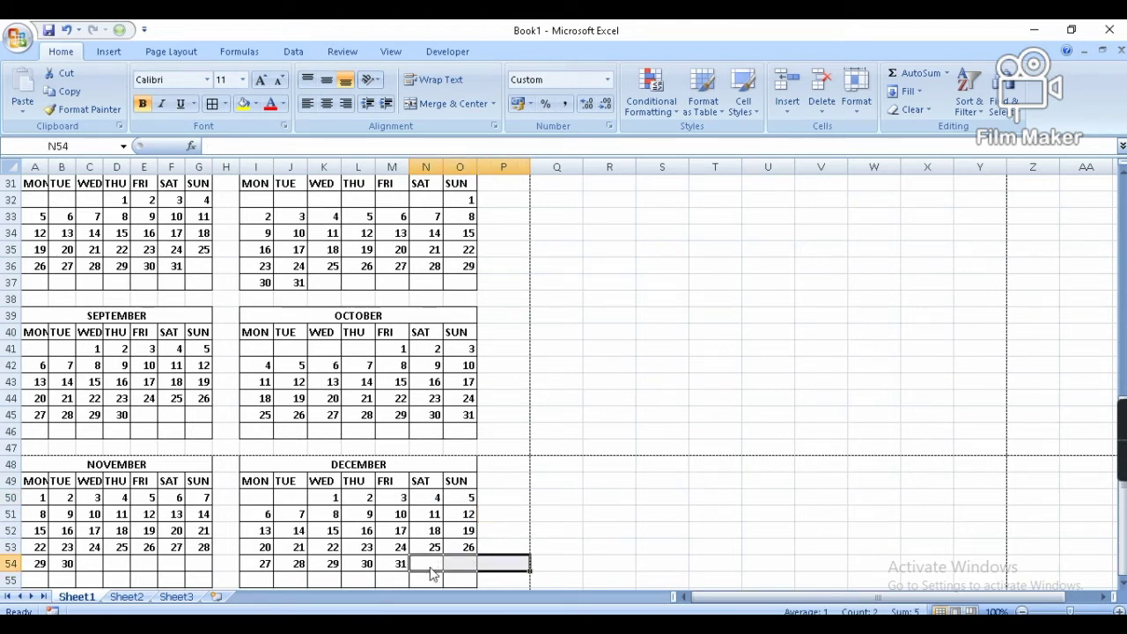
left_click(496, 529)
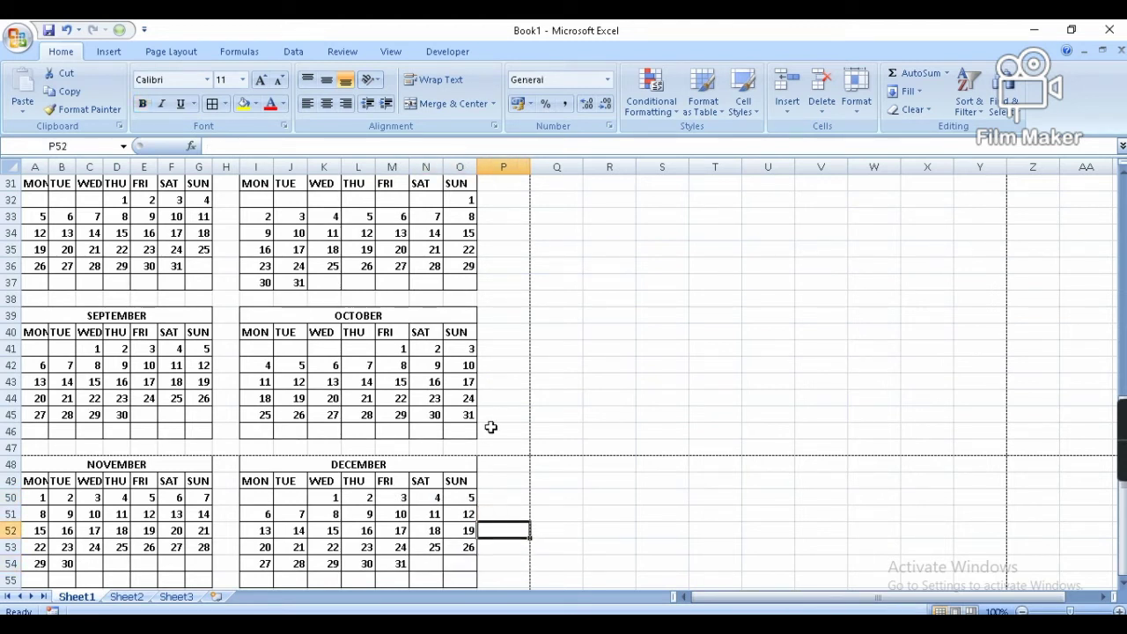
left_click(498, 395)
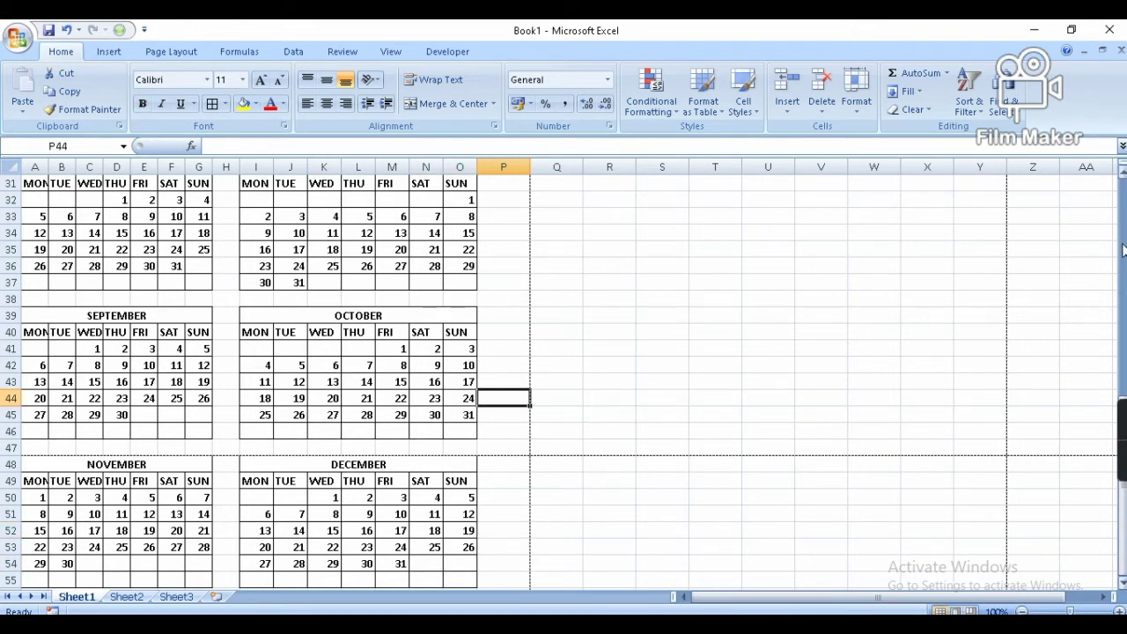
- Zoom the sheet out to 50%, scroll to the top, and select A1:P2
left_click(1021, 610)
left_click(1022, 611)
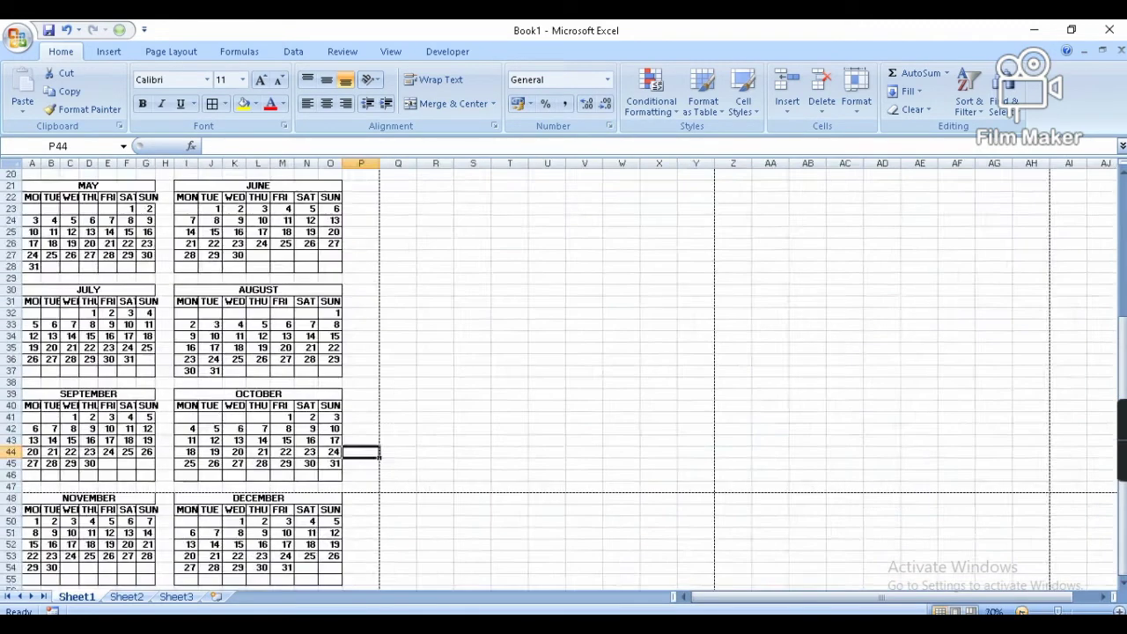
left_click(1021, 610)
left_click(1022, 610)
left_click(1022, 610)
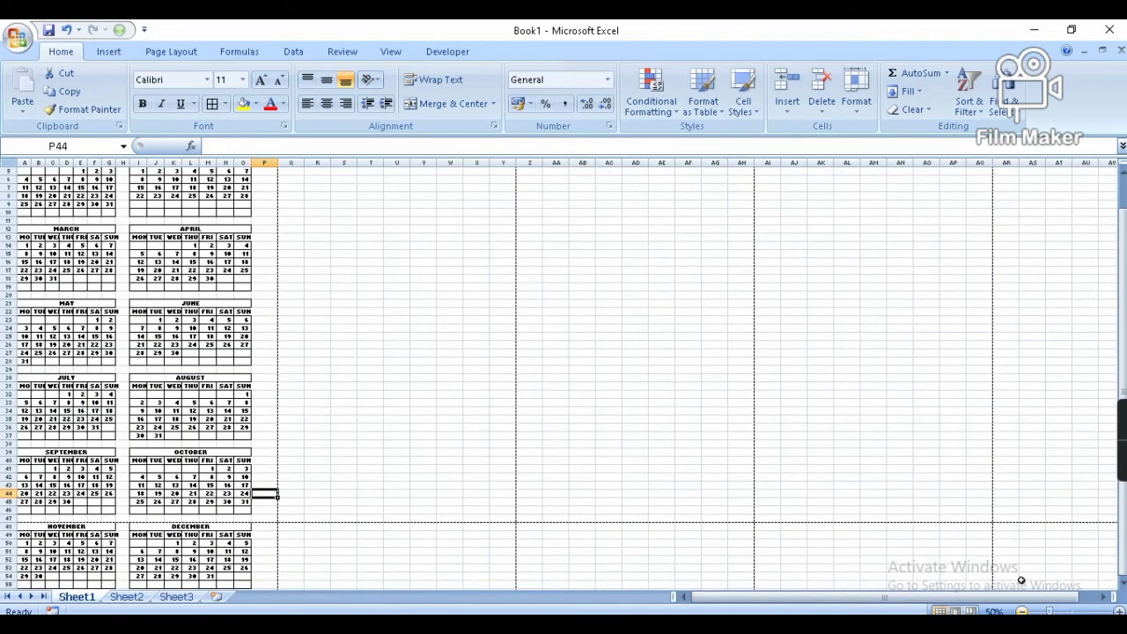
left_click_drag(1122, 380, 1123, 326)
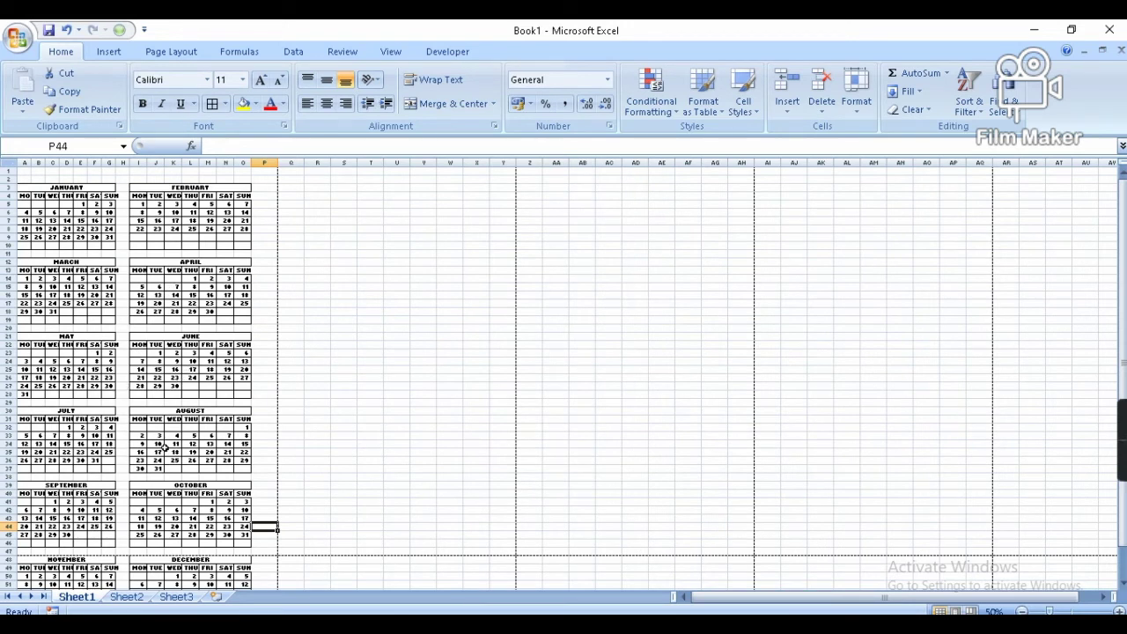
left_click(53, 179)
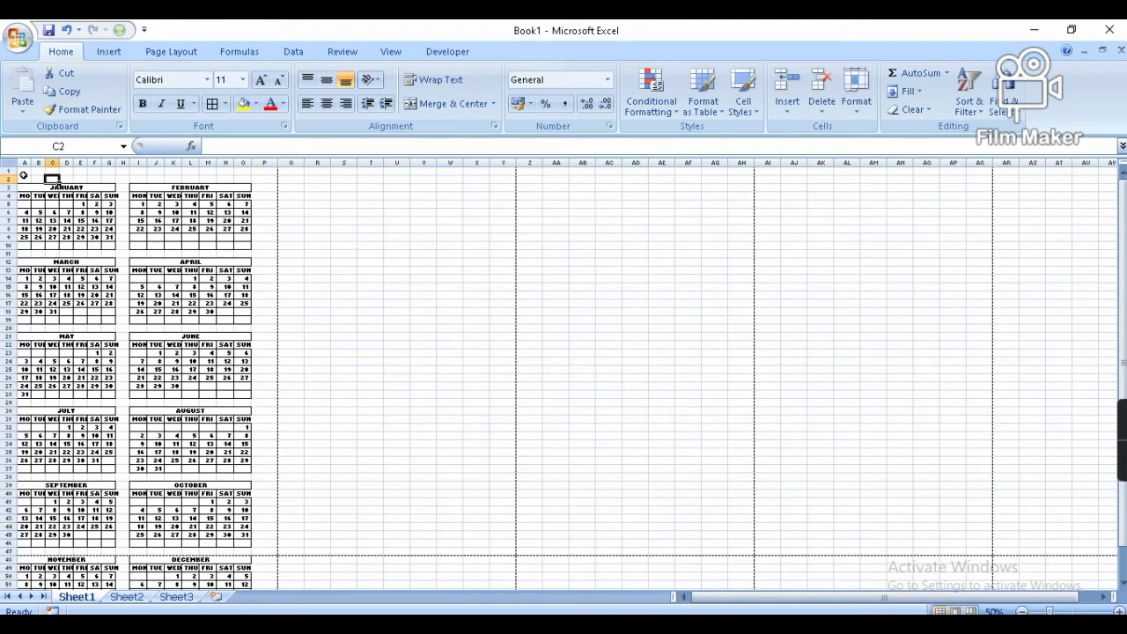
left_click(24, 172)
left_click_drag(24, 174, 277, 180)
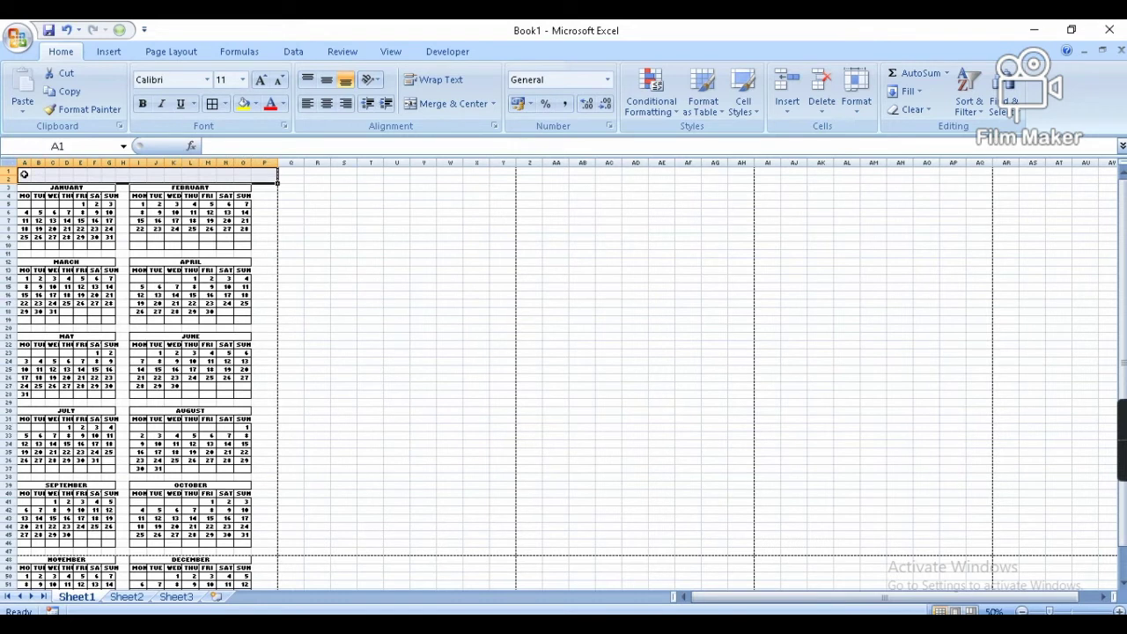
- Merge and center A1:P2 and enter the title CALENDER - 2021
left_click(449, 108)
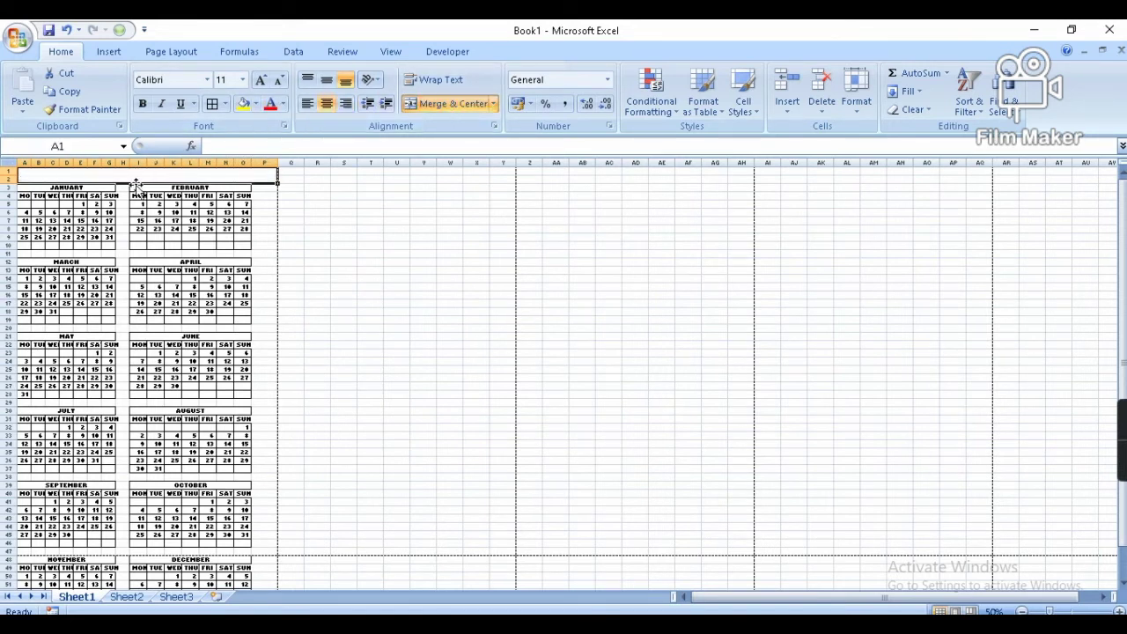
type("CALE")
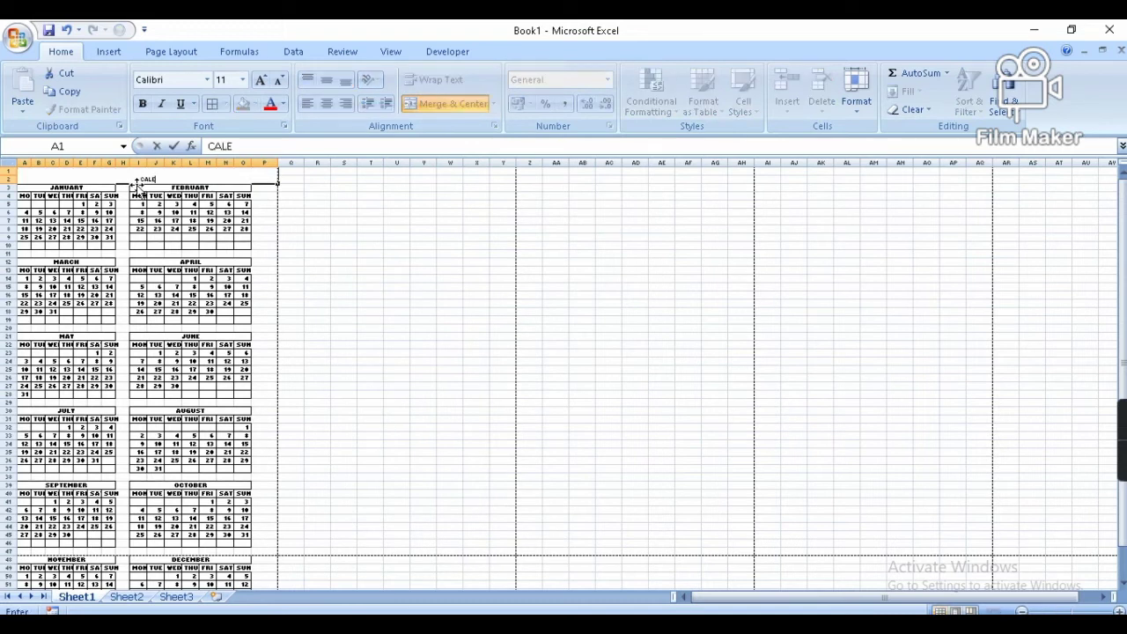
type("NDER - 2")
type("0")
type("21")
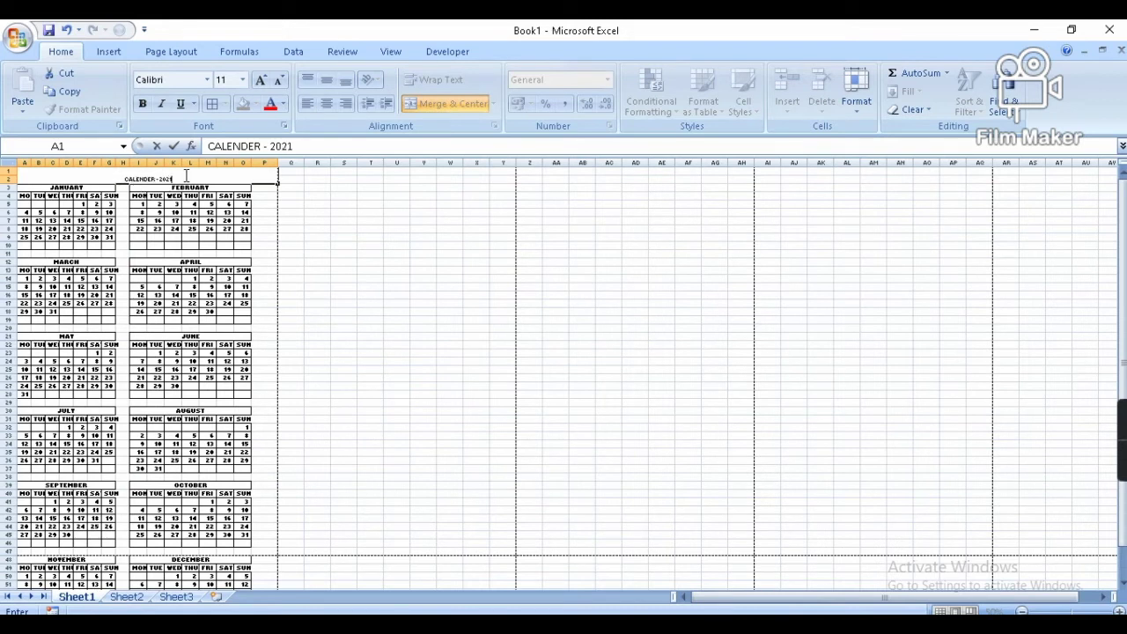
left_click(266, 219)
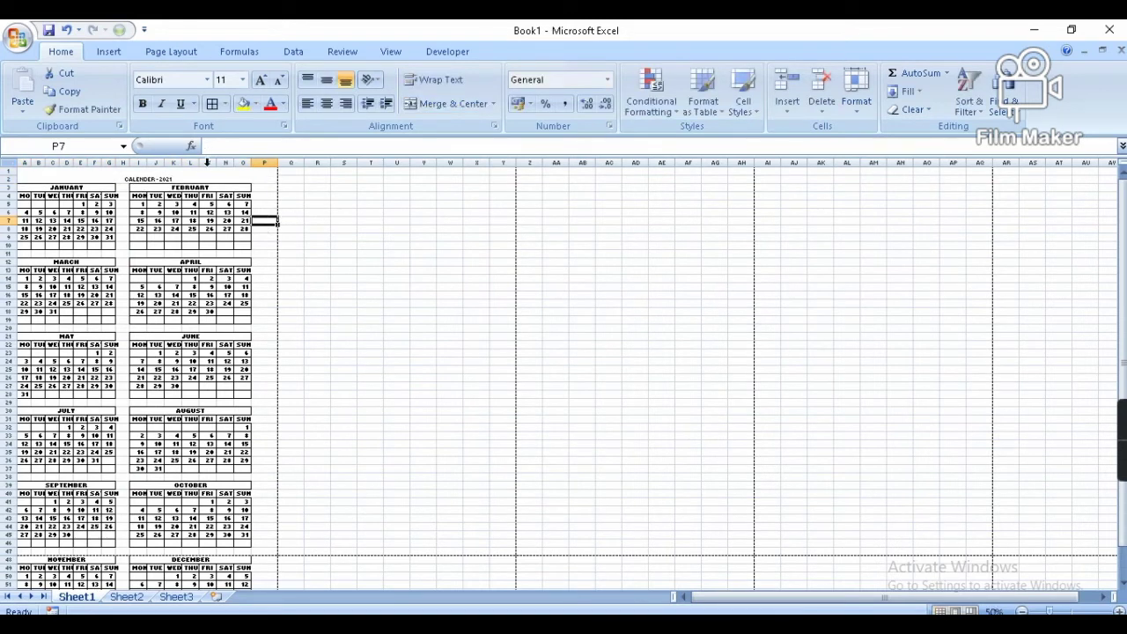
- Format the title middle-aligned, bold red text on a yellow fill
left_click_drag(22, 171, 264, 171)
left_click(449, 103)
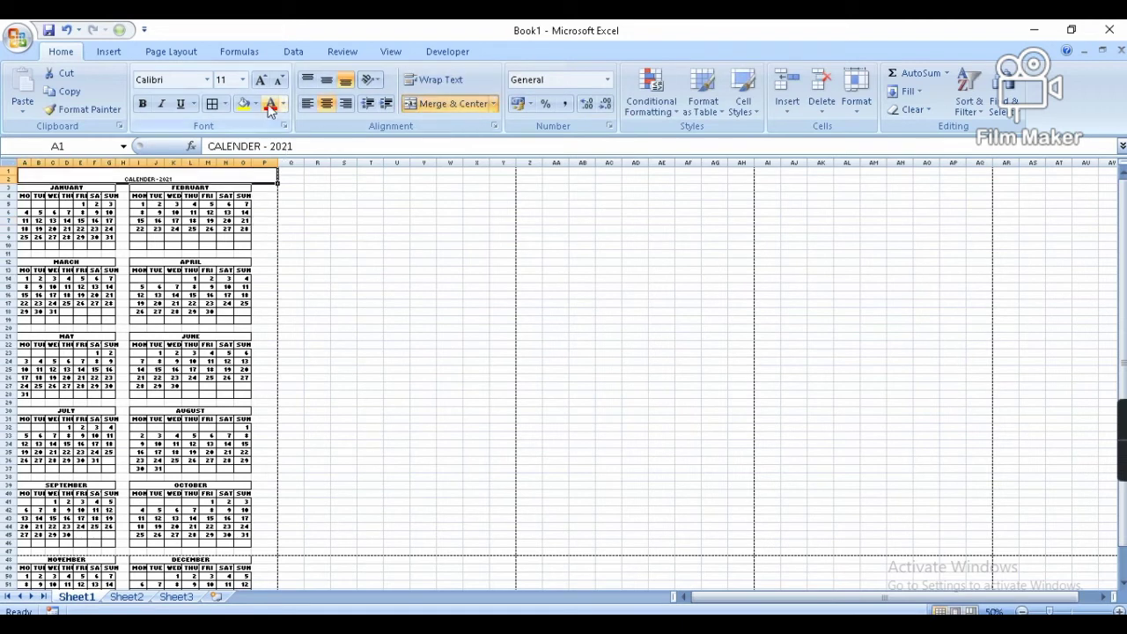
left_click(327, 79)
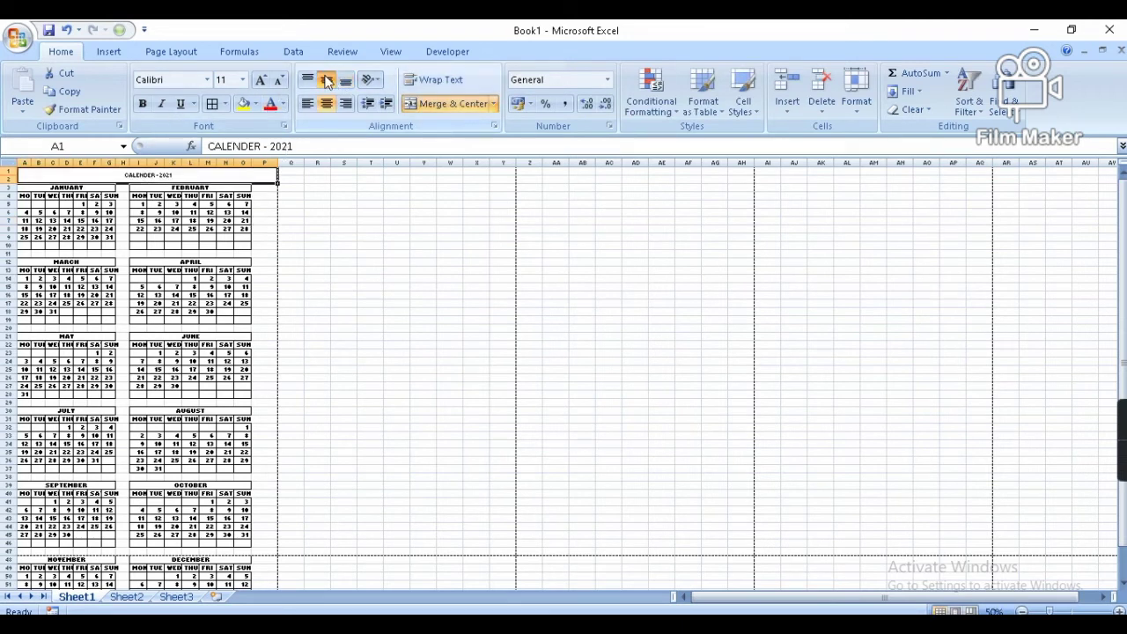
left_click(243, 103)
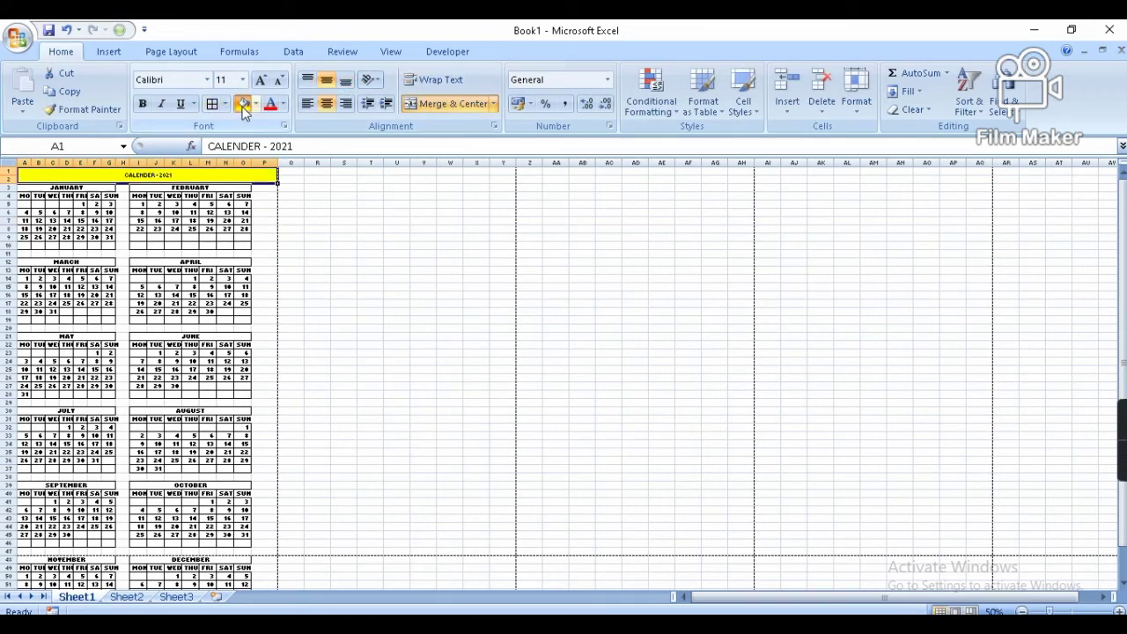
left_click(272, 105)
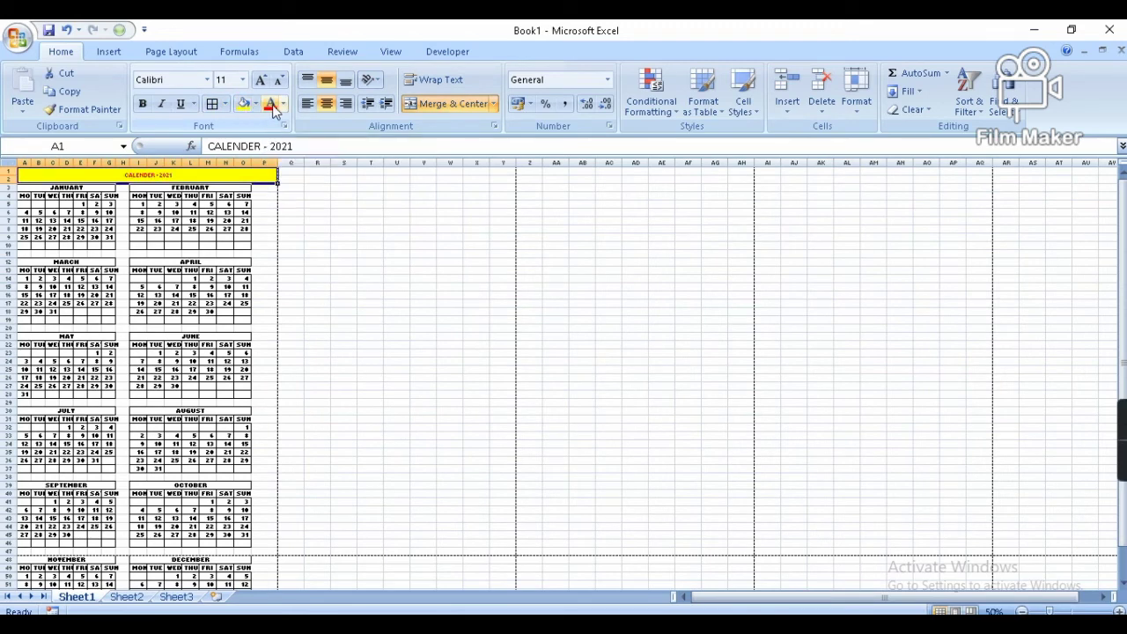
left_click(142, 103)
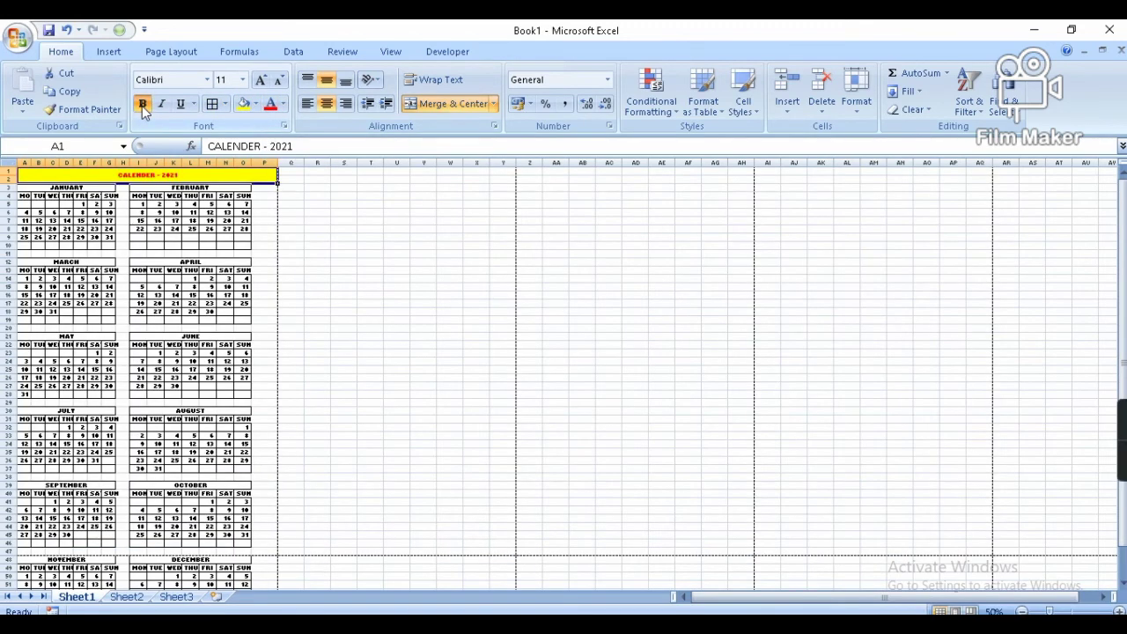
left_click(303, 232)
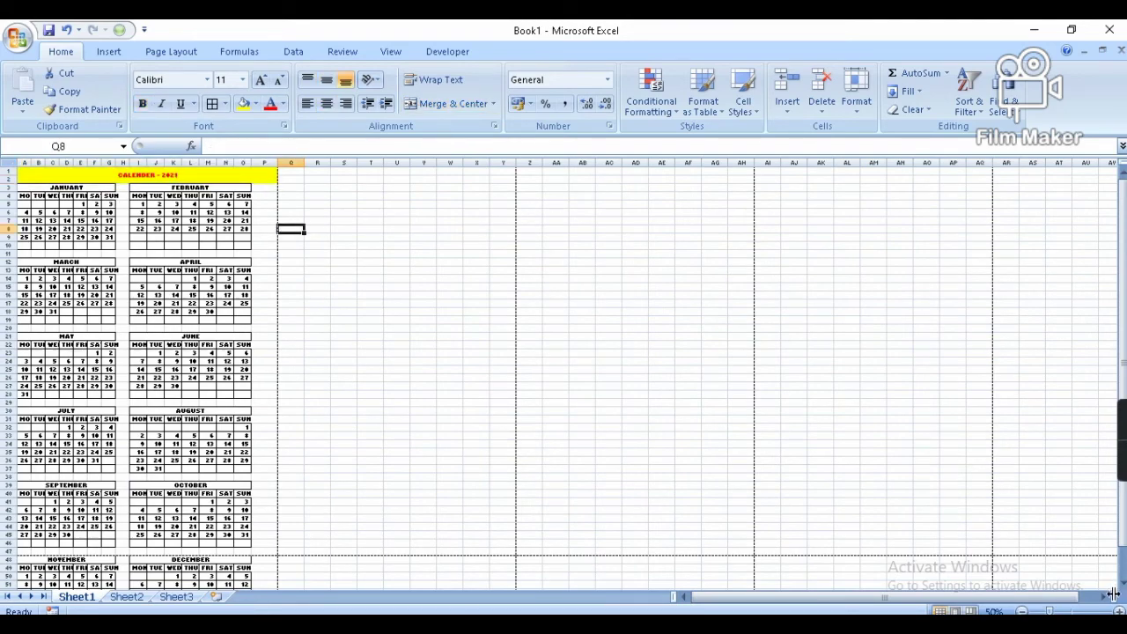
- Set the merged CALENDER - 2021 title's font size to 22
scroll(564, 375, "up", 2, "ctrl")
scroll(564, 375, "up", 2, "ctrl")
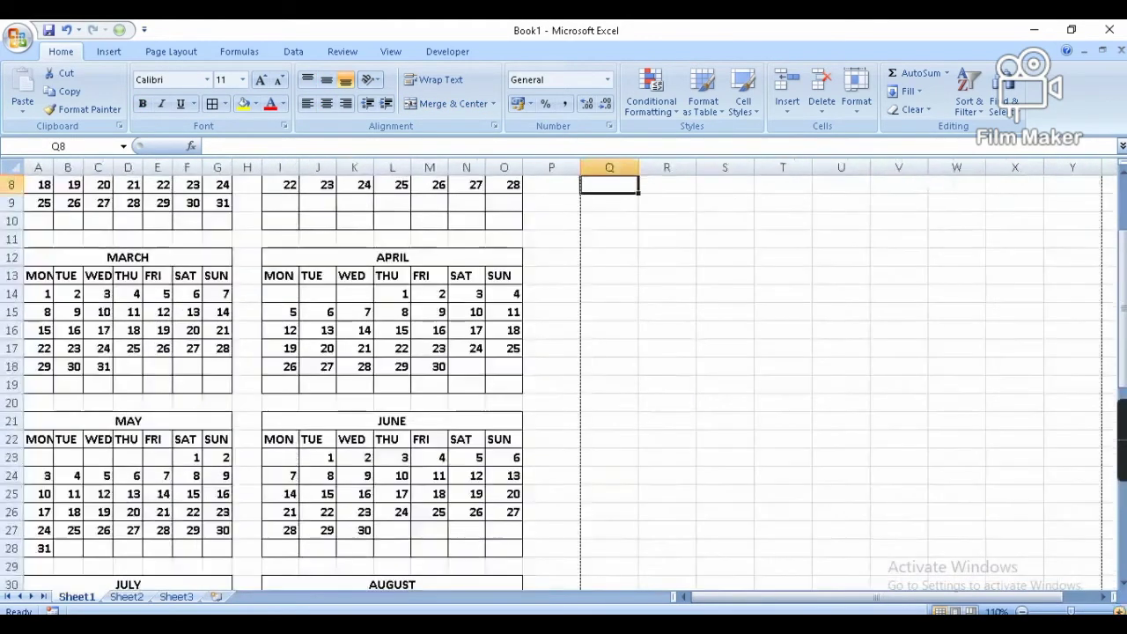
scroll(563, 376, "up", 2, "ctrl")
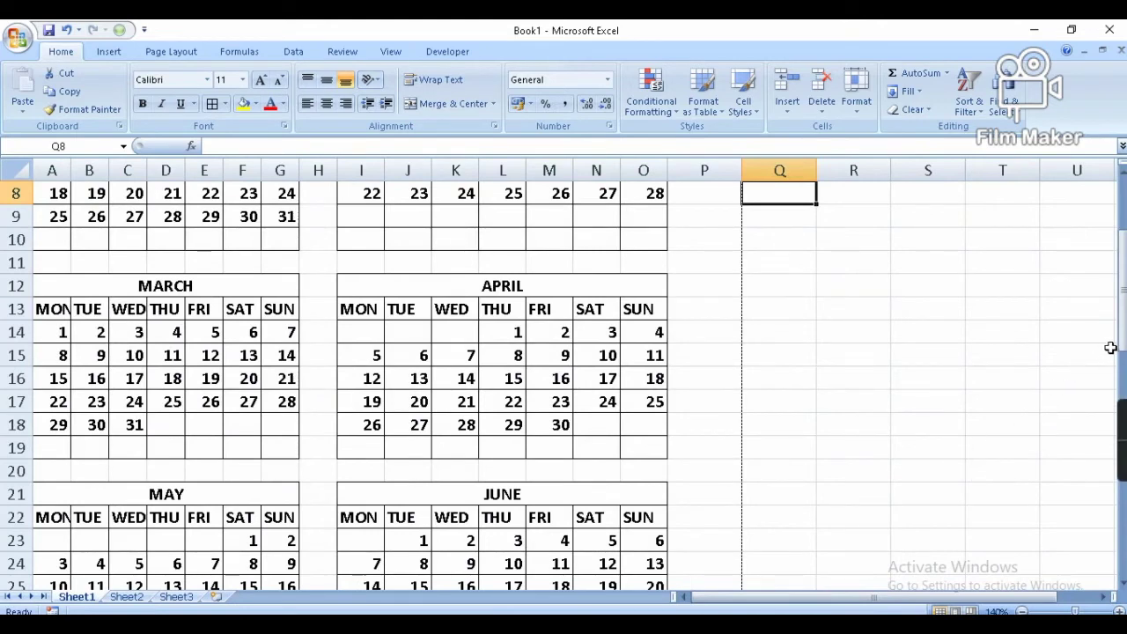
left_click_drag(1121, 352, 1121, 326)
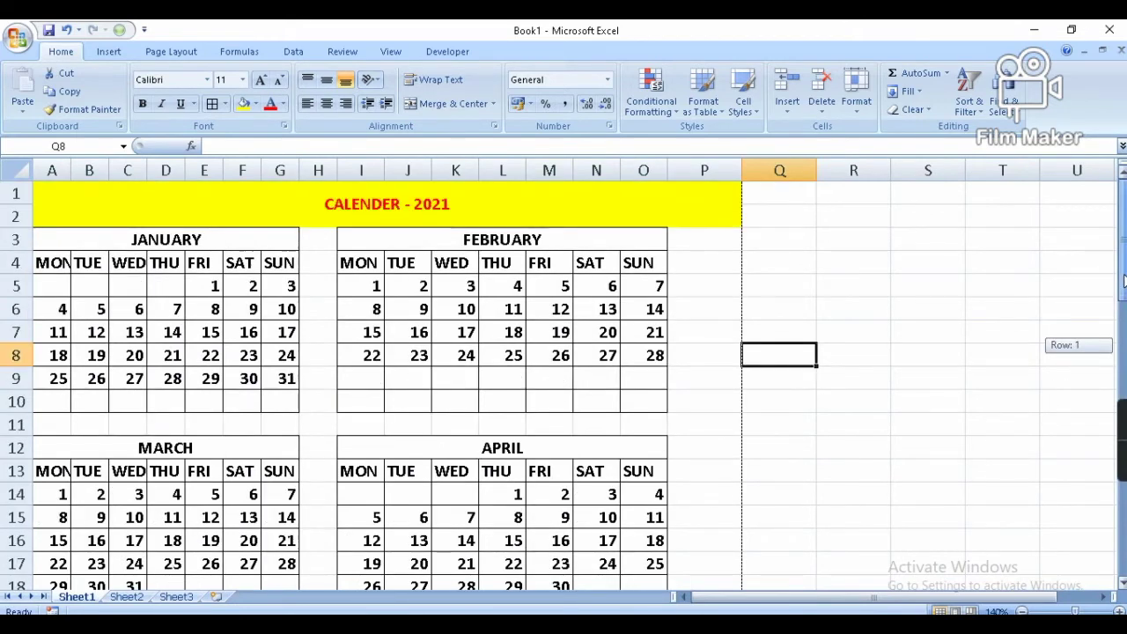
left_click(305, 210)
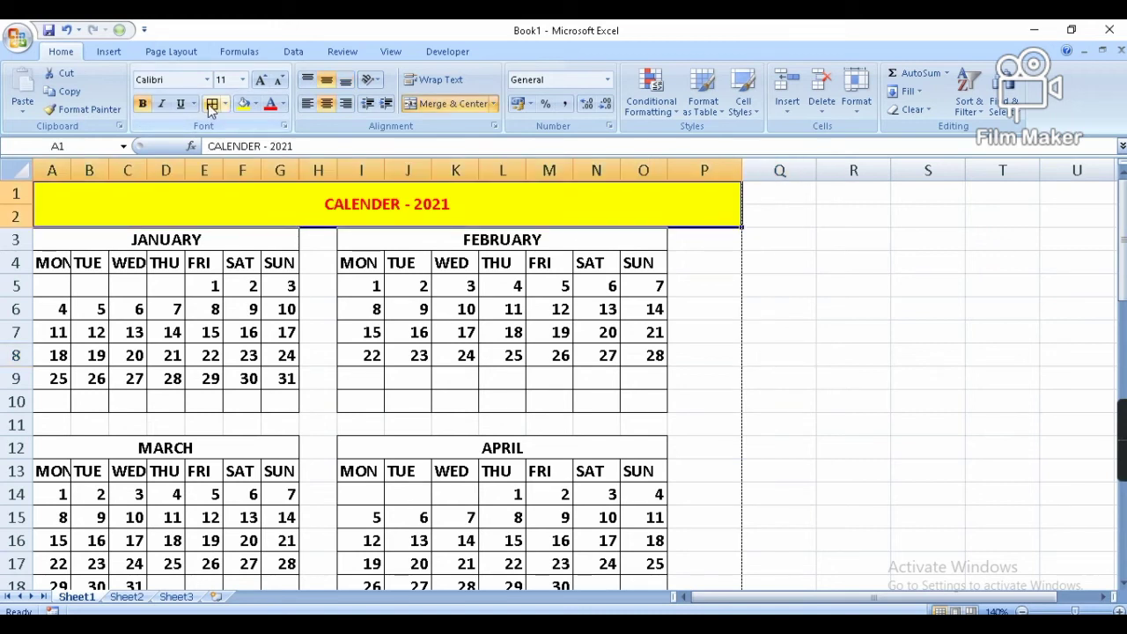
left_click(493, 264)
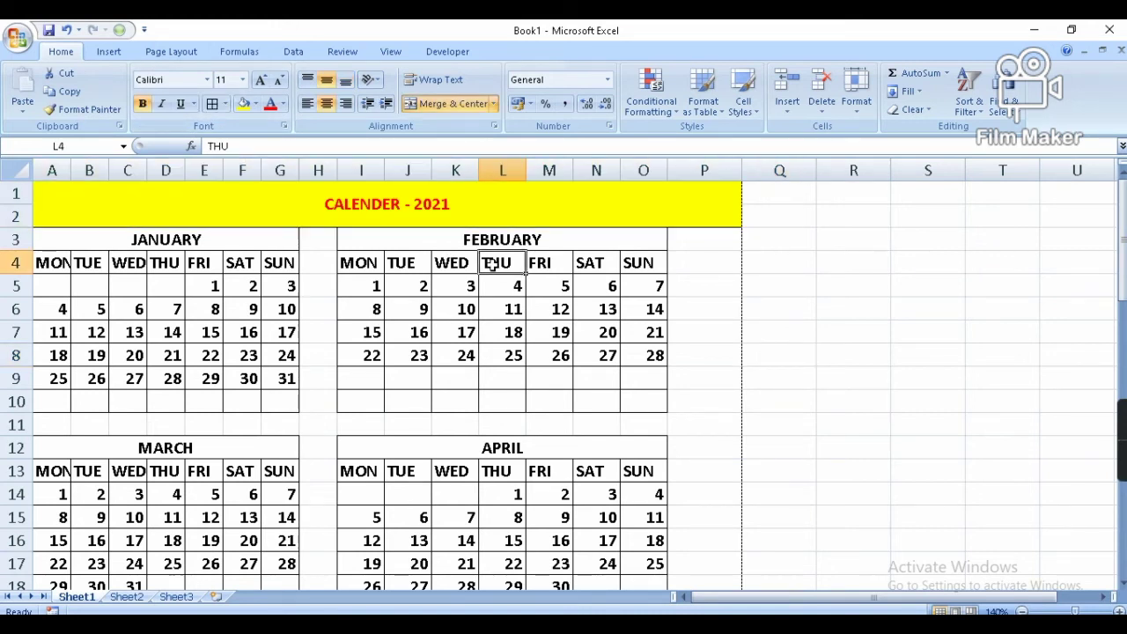
left_click(682, 259)
left_click(399, 204)
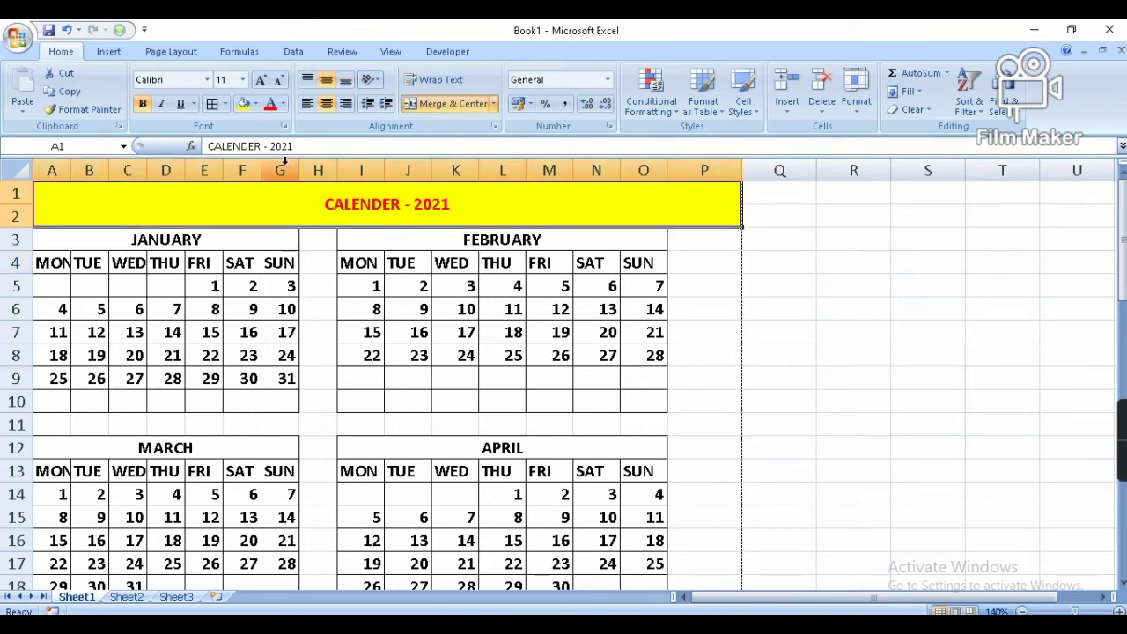
left_click(243, 81)
left_click(223, 228)
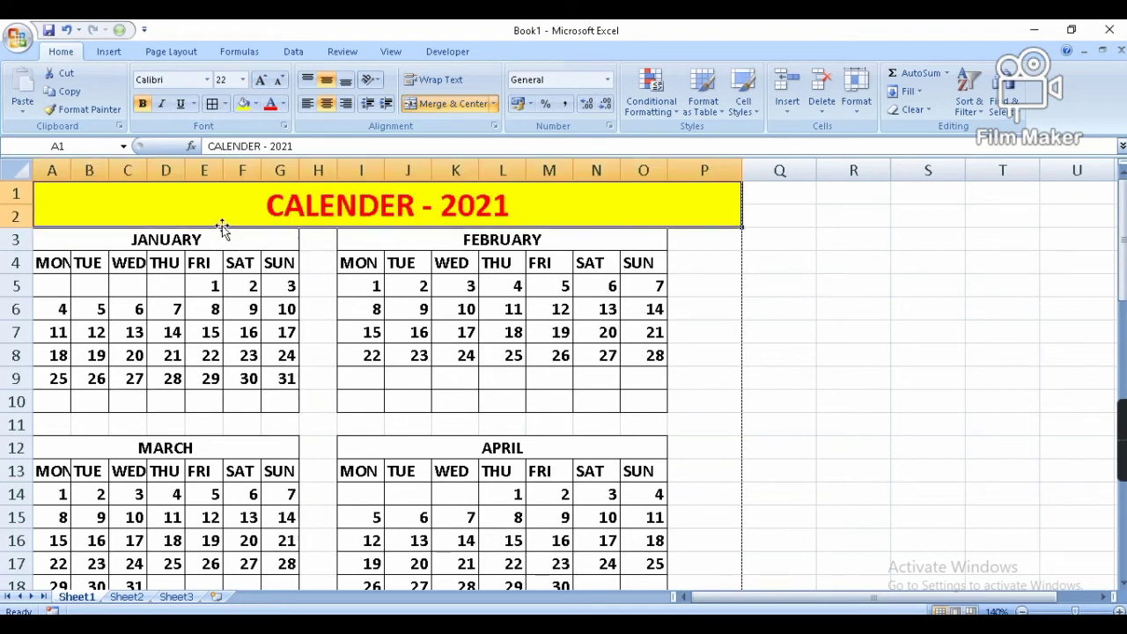
left_click(686, 347)
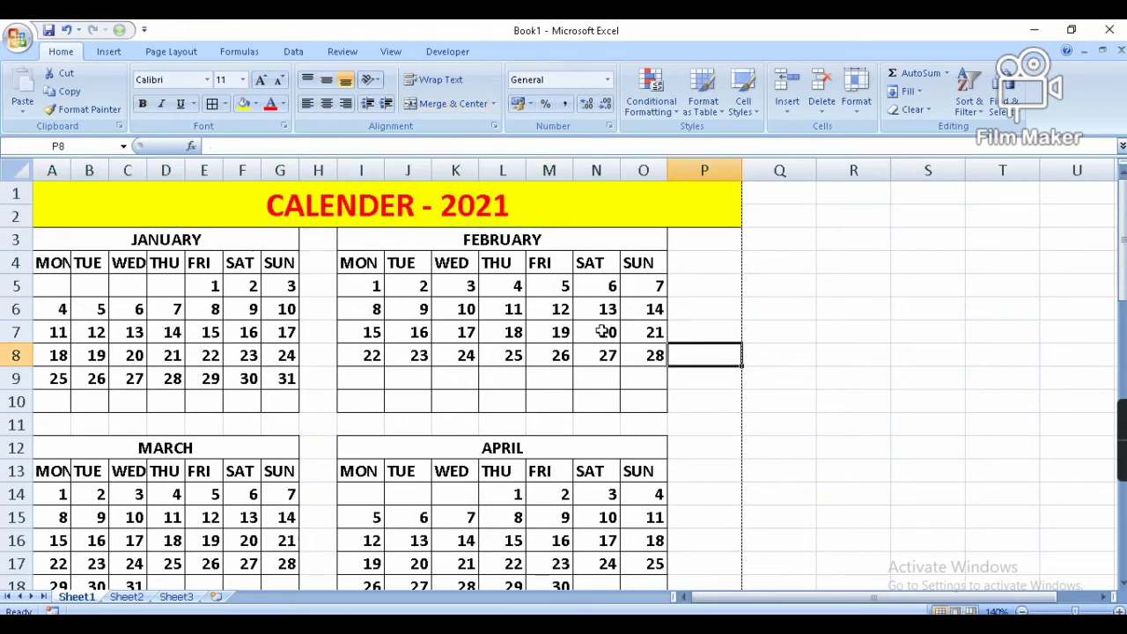
- Give the JANUARY, FEBRUARY, MARCH and APRIL headers yellow fill and red text
left_click(134, 245)
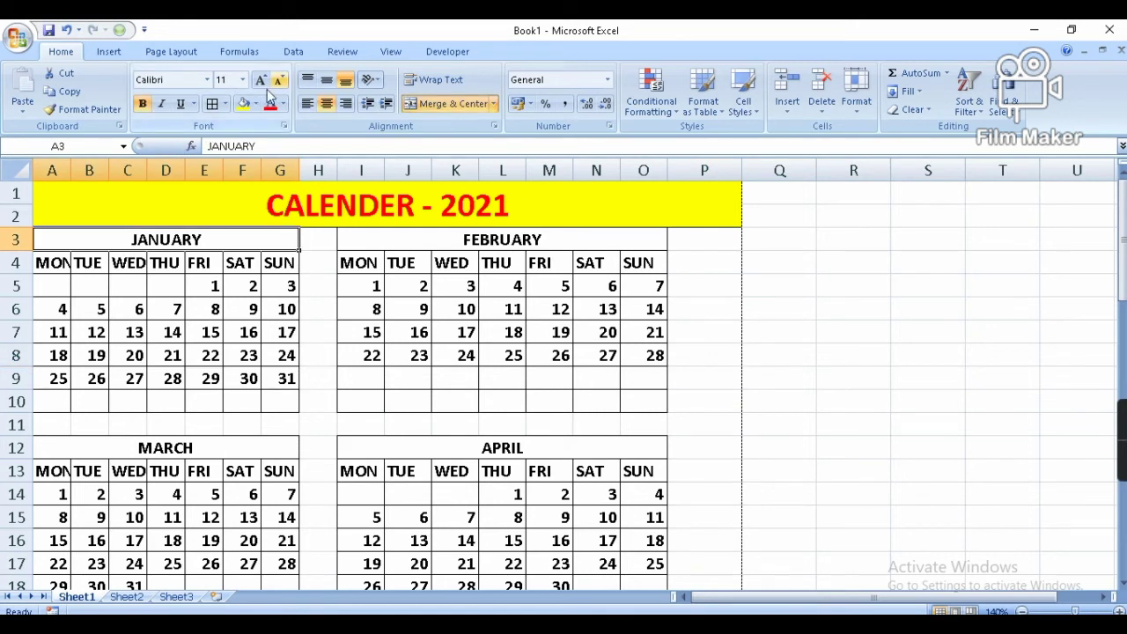
left_click(243, 104)
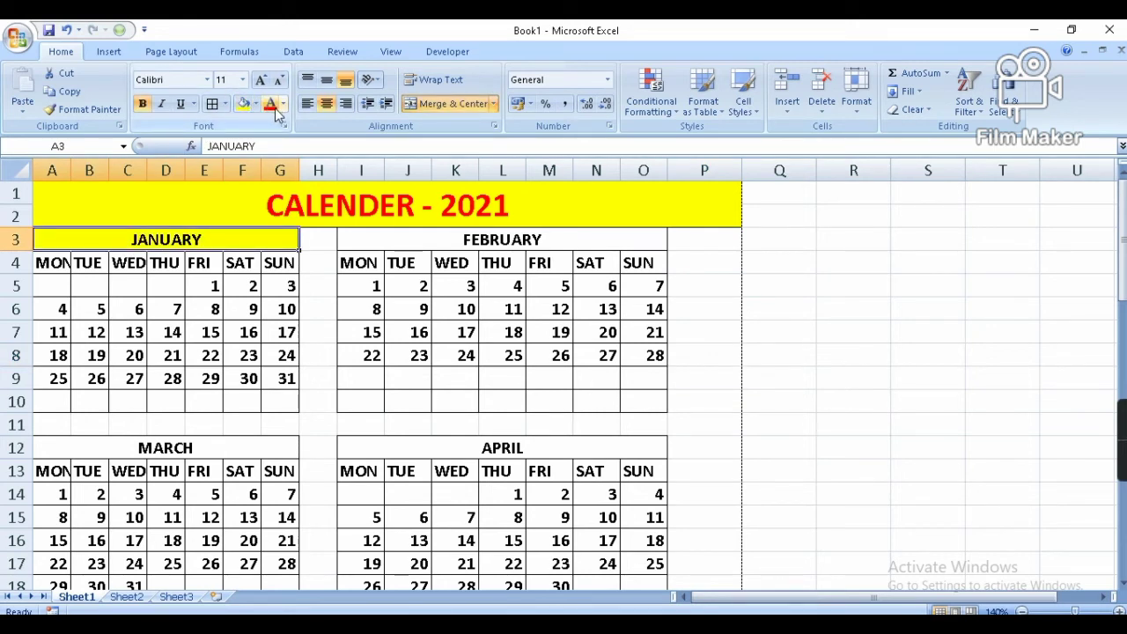
left_click(271, 104)
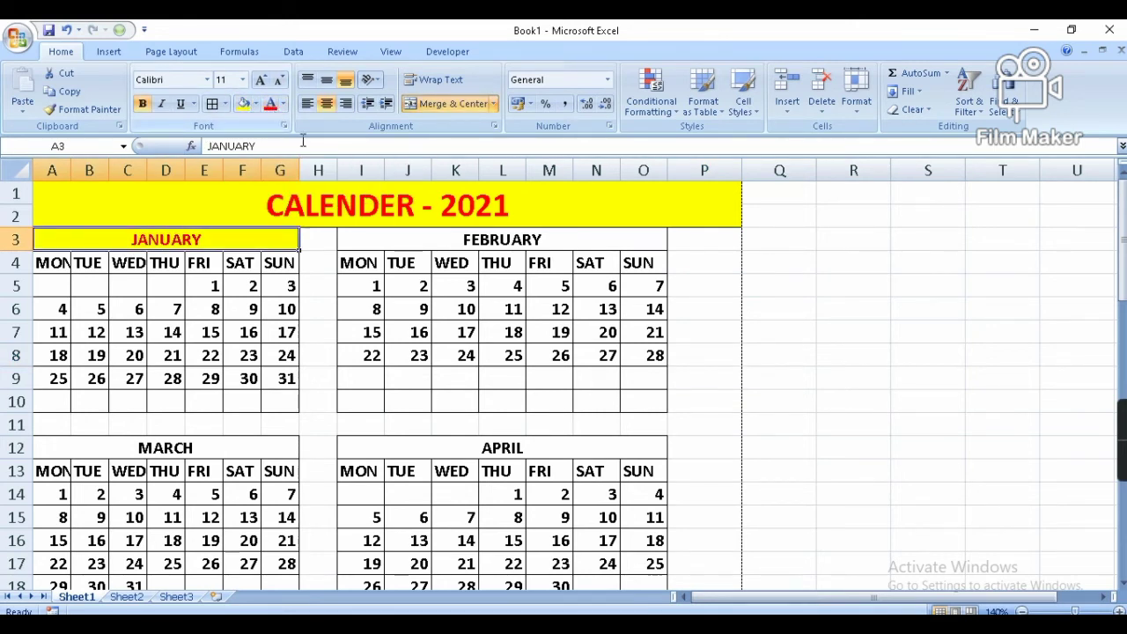
left_click(389, 241)
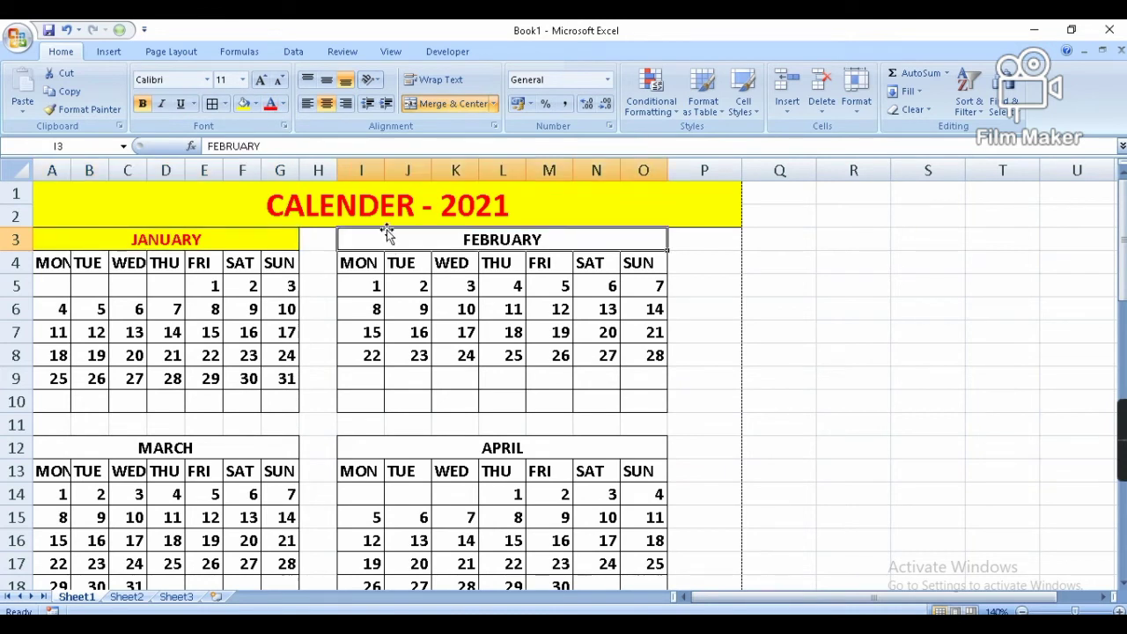
left_click(271, 106)
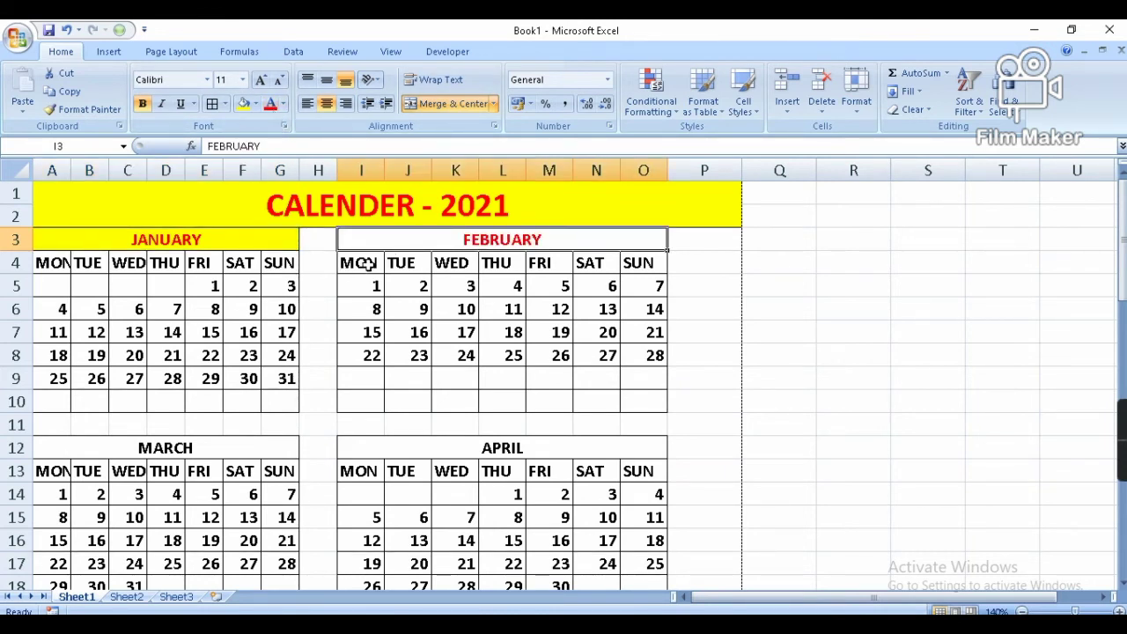
left_click(244, 104)
left_click(126, 448)
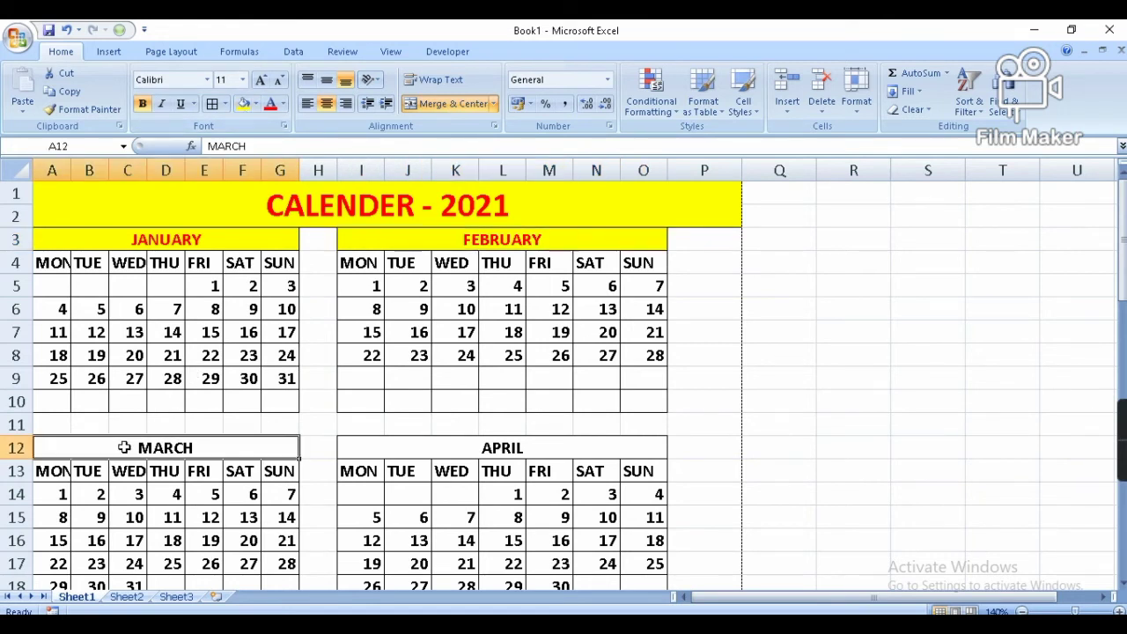
left_click(244, 104)
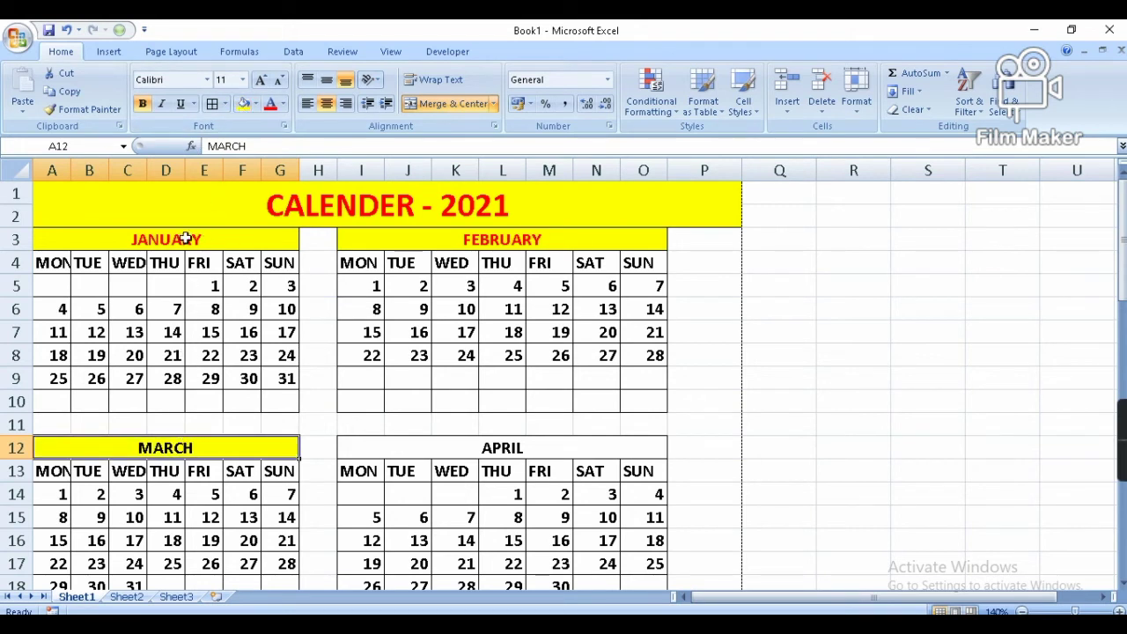
left_click(270, 104)
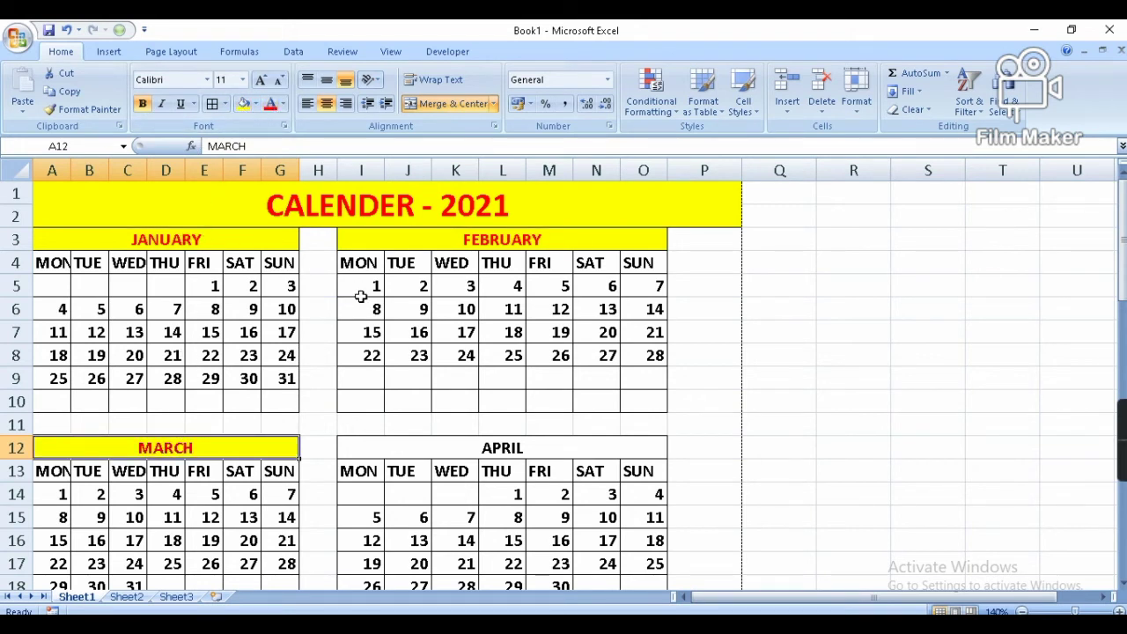
left_click(435, 449)
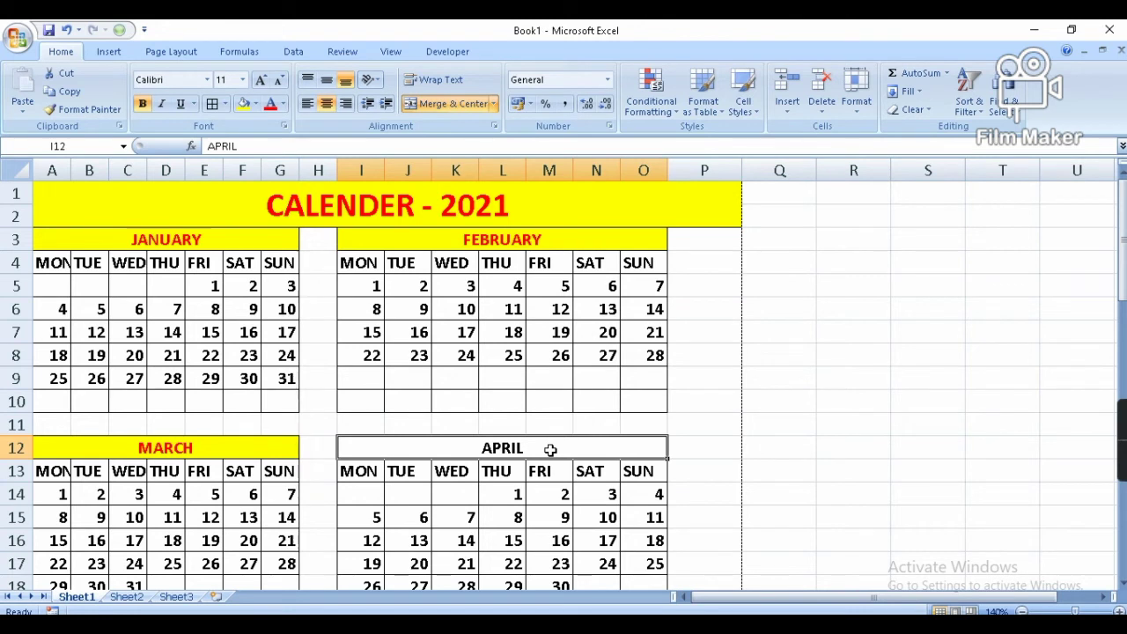
left_click(311, 445)
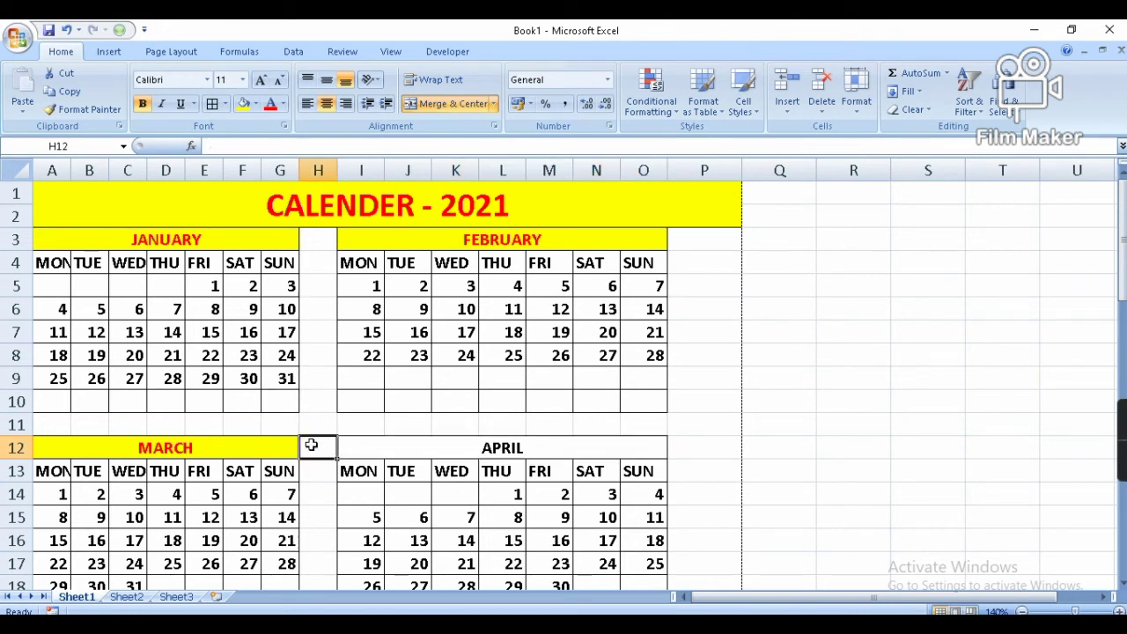
left_click(356, 451)
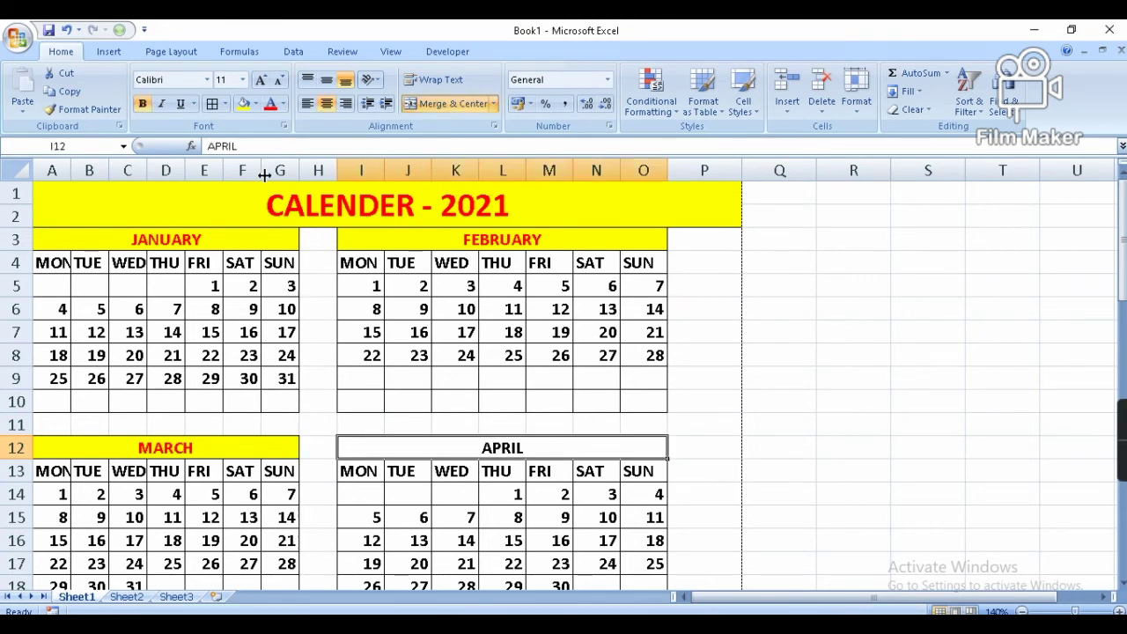
left_click(243, 103)
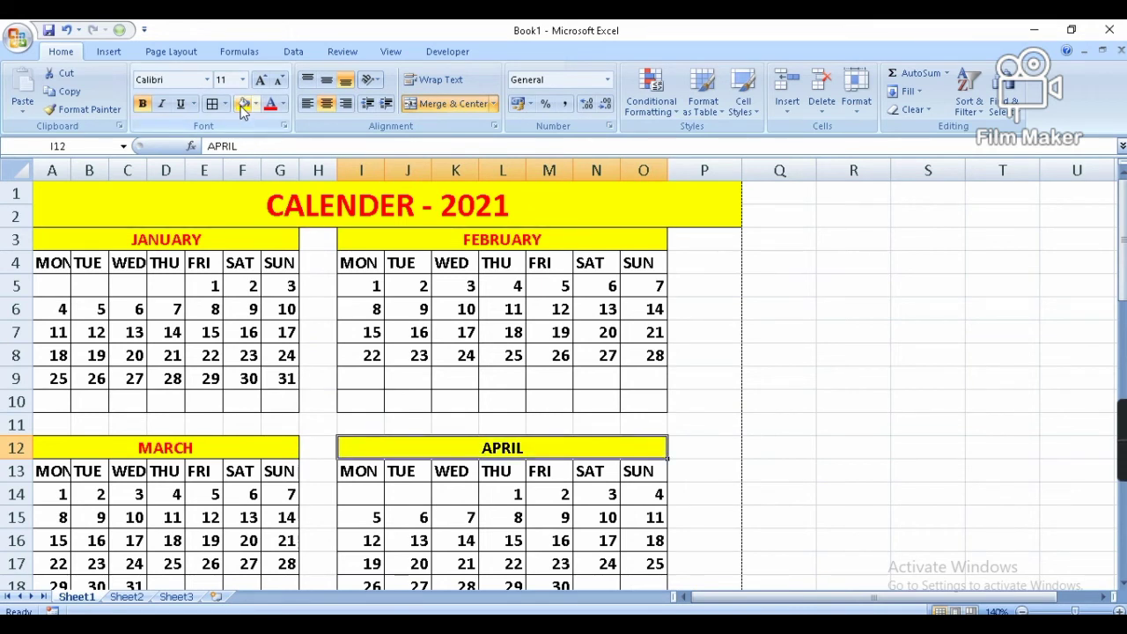
left_click(271, 104)
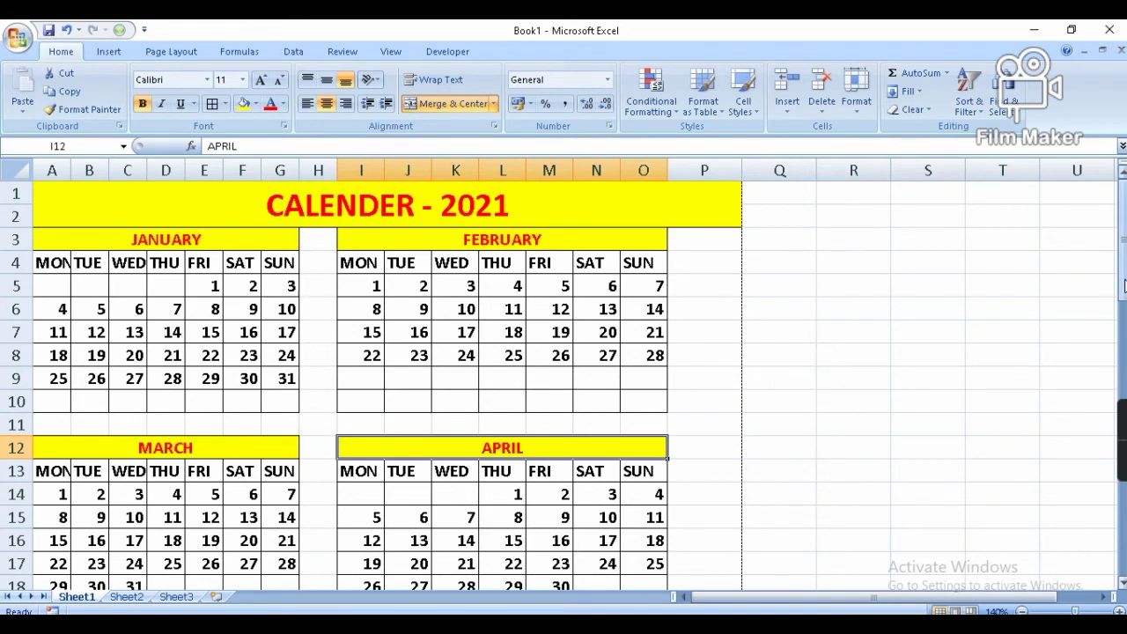
- Make the MAY through AUGUST headers red, with yellow fill on all but JUNE
left_click_drag(1124, 283, 1124, 299)
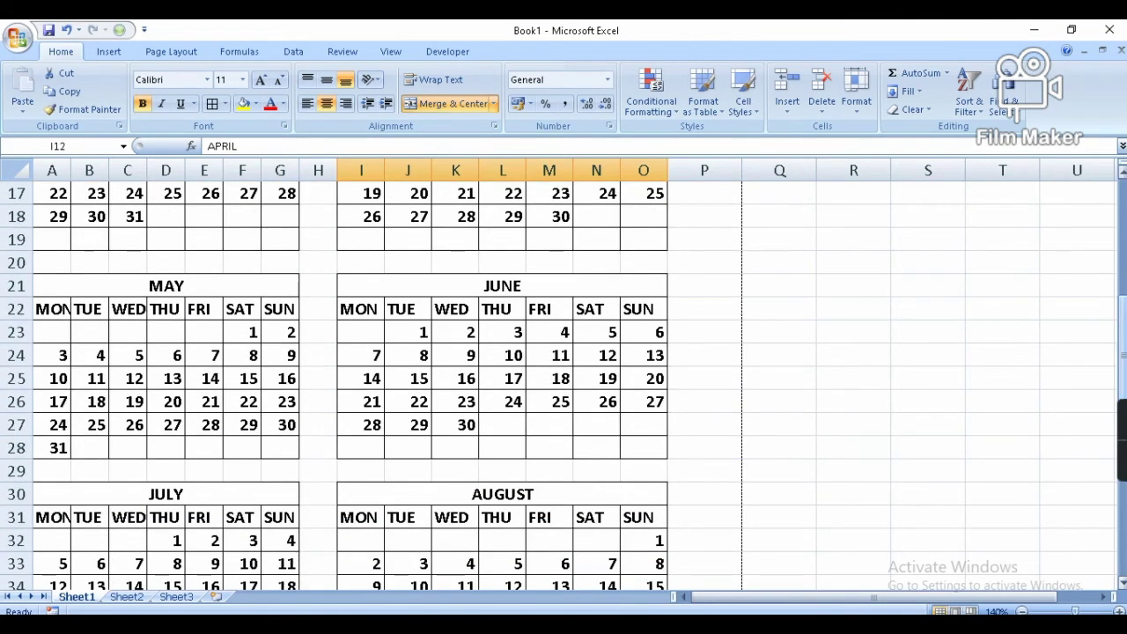
left_click(181, 286)
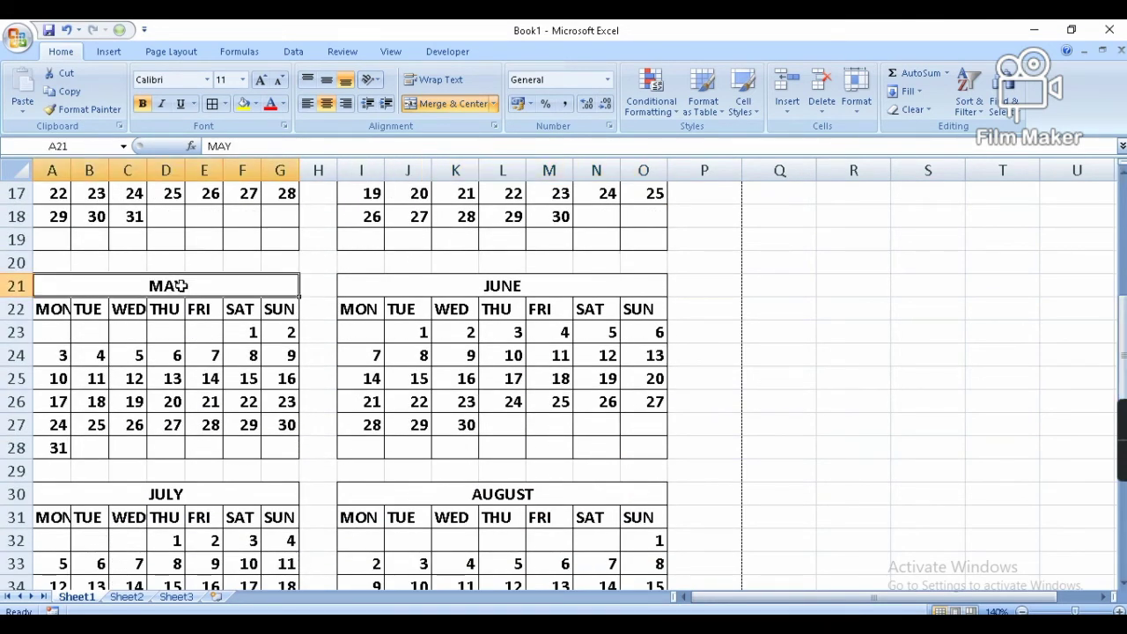
left_click(246, 103)
left_click(271, 104)
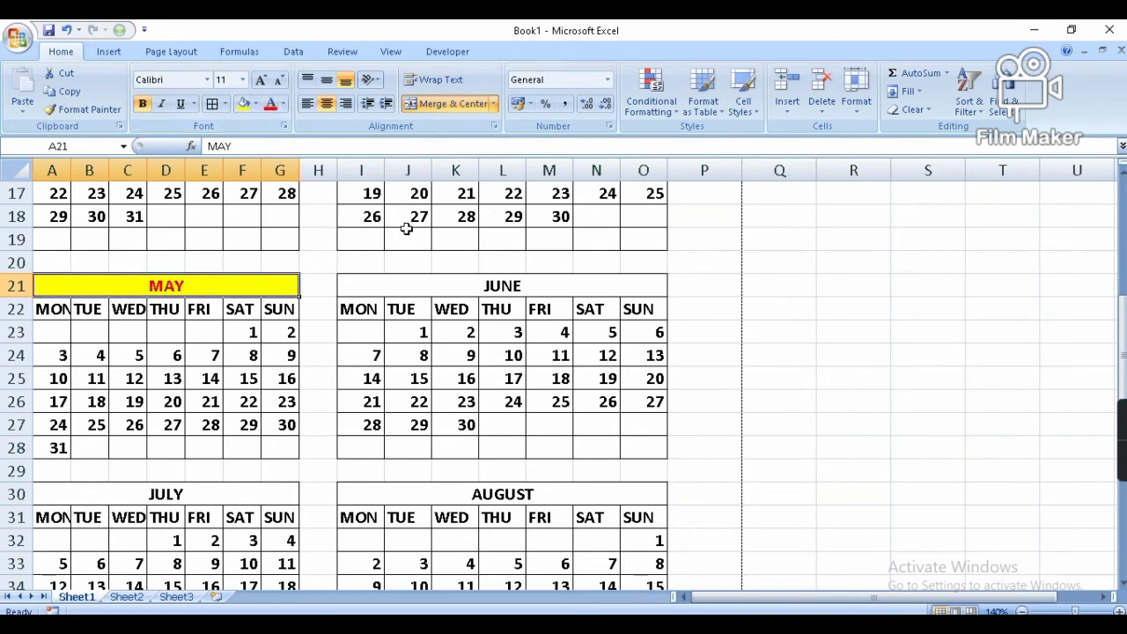
left_click(422, 280)
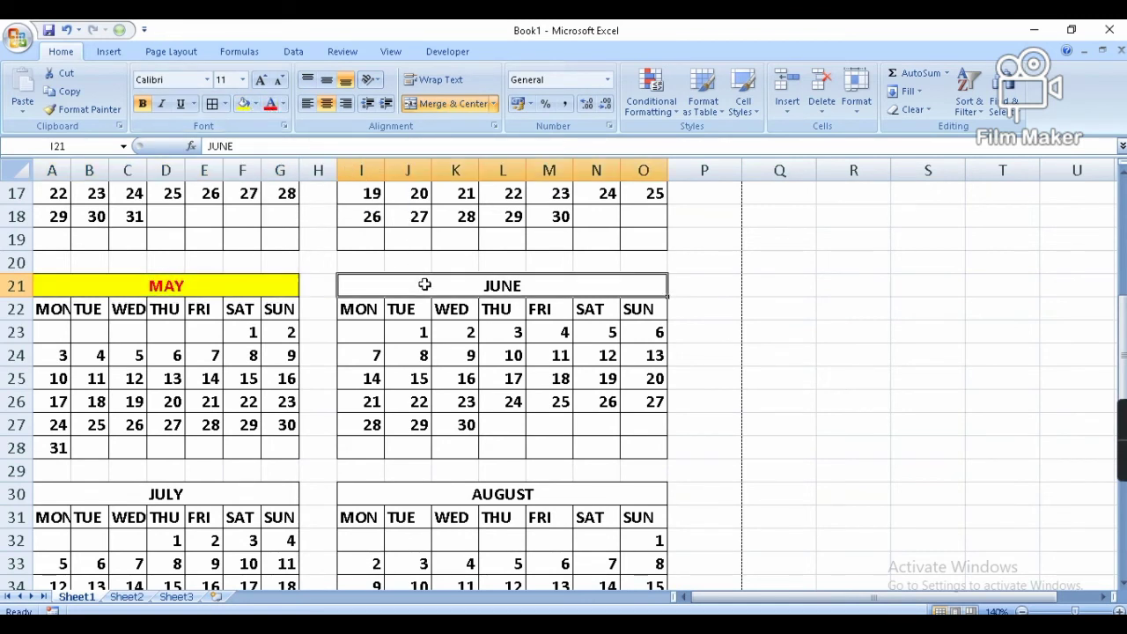
left_click(270, 104)
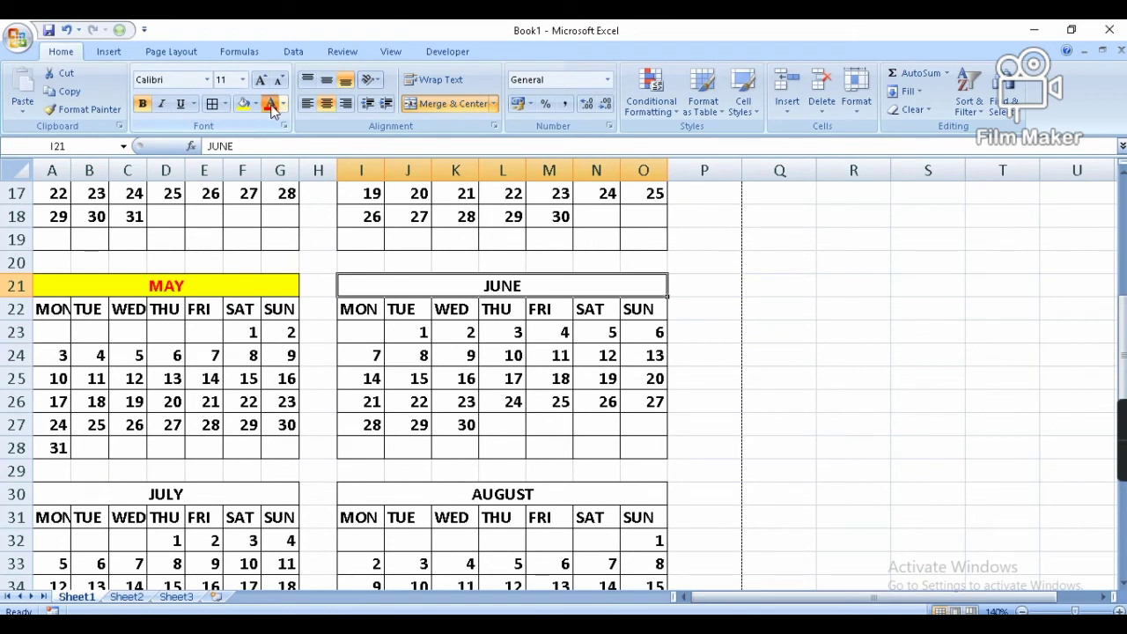
left_click(133, 495)
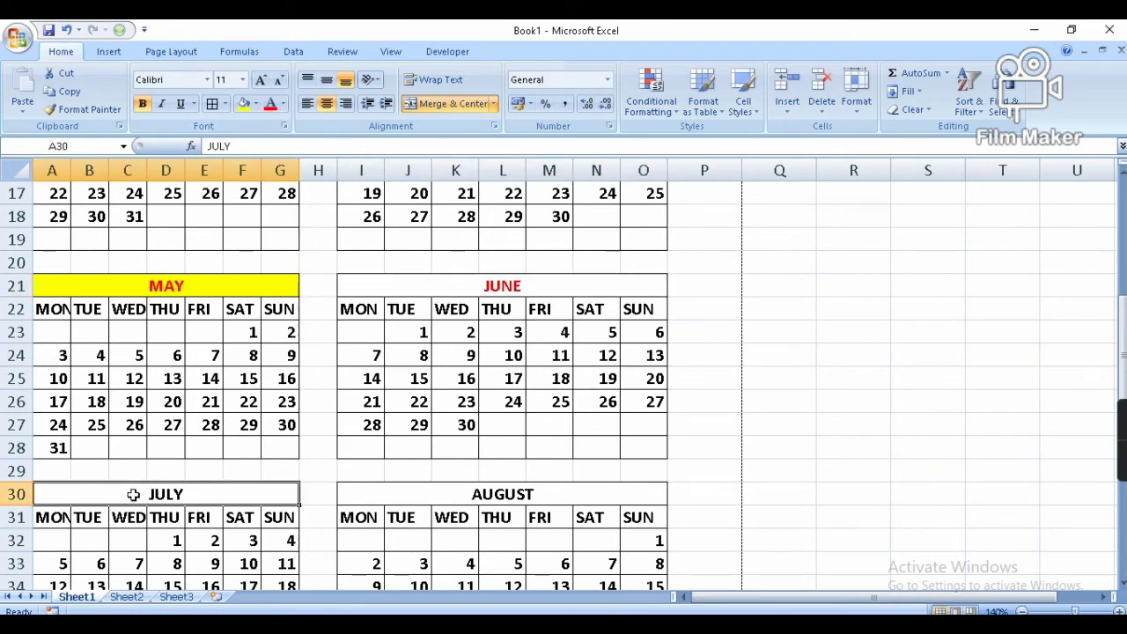
left_click(245, 104)
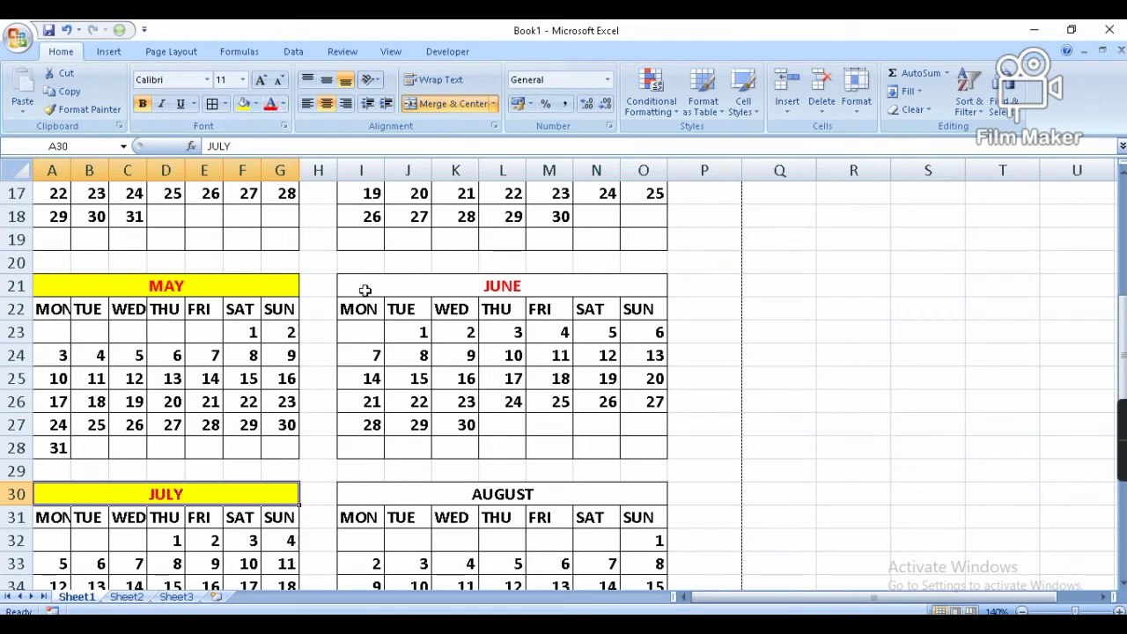
left_click(425, 499)
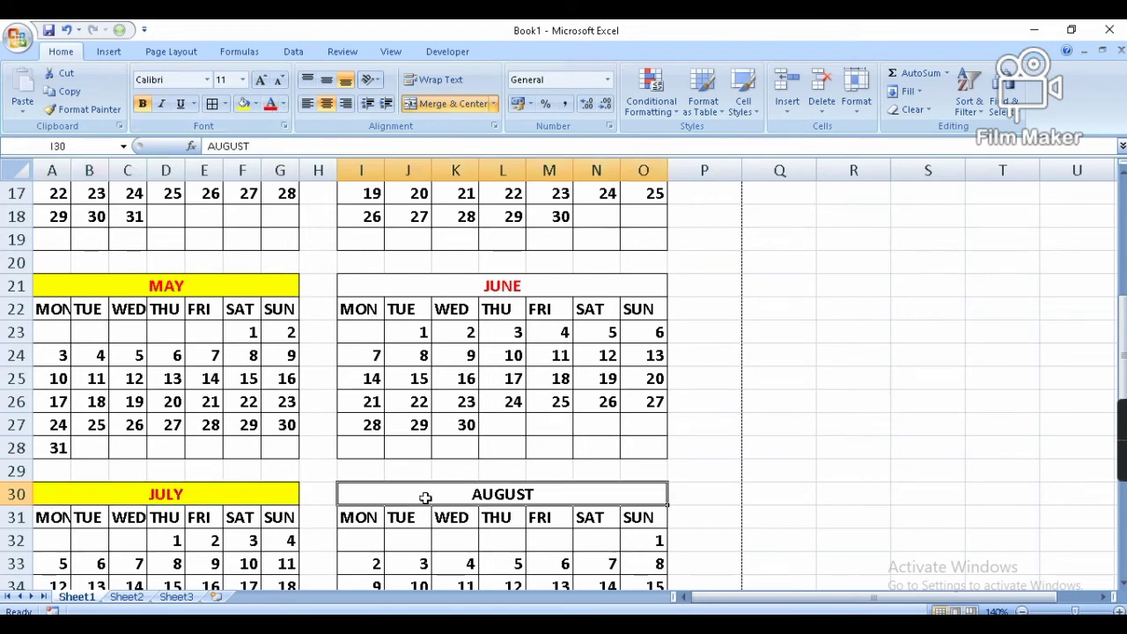
left_click(244, 104)
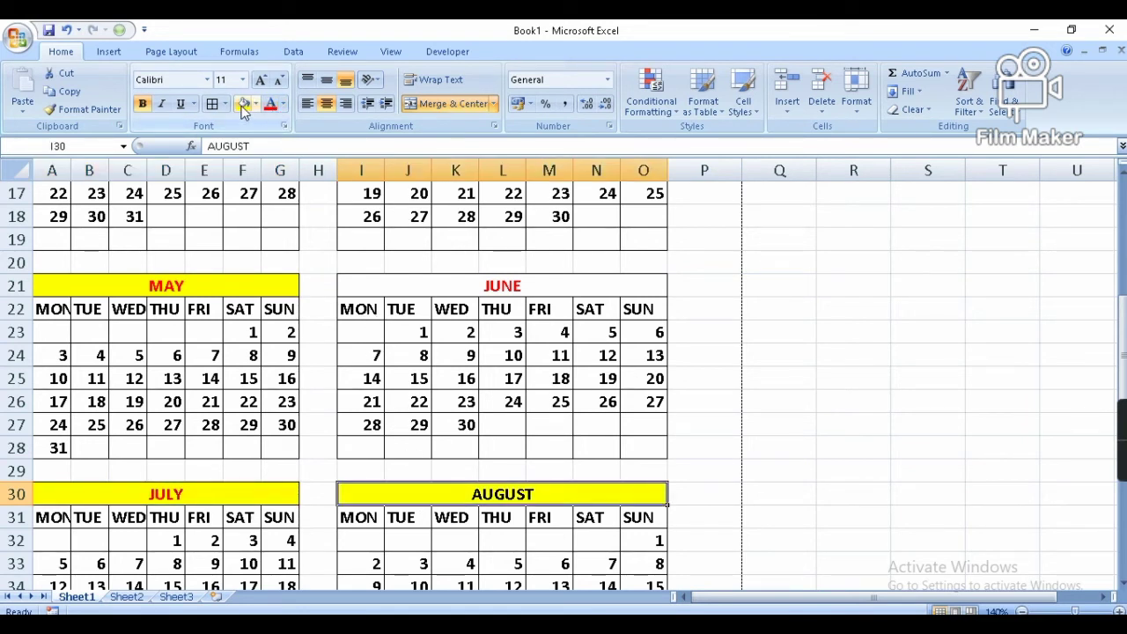
left_click(271, 104)
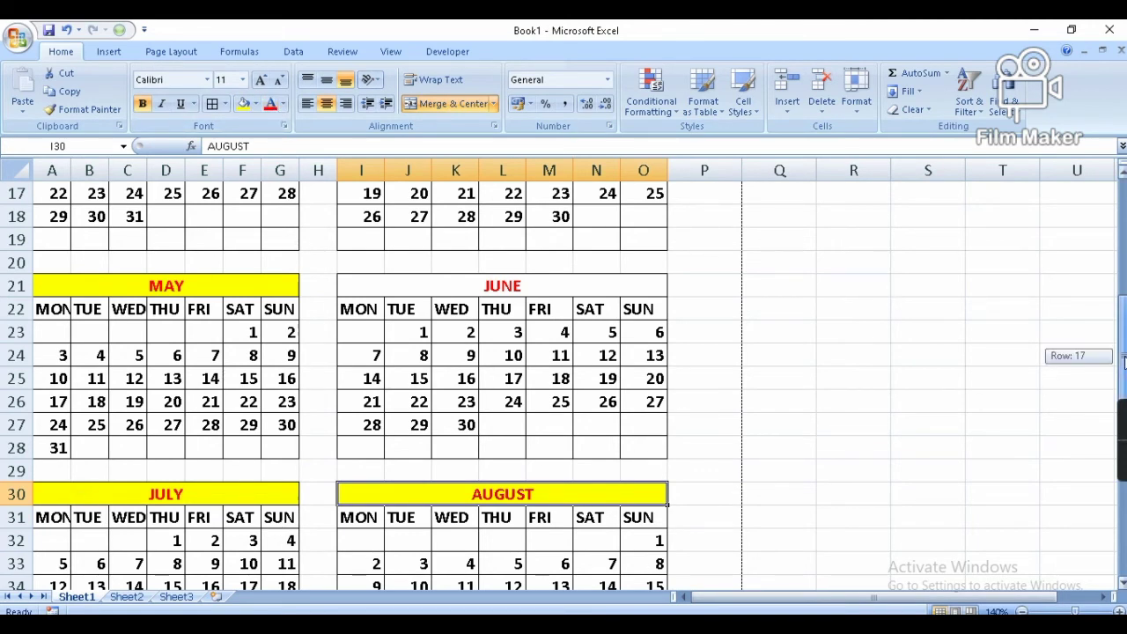
- Give the SEPTEMBER and OCTOBER headers yellow fill and red text
scroll(1076, 375, "down", 1)
scroll(1076, 375, "down", 2)
scroll(1076, 375, "down", 1)
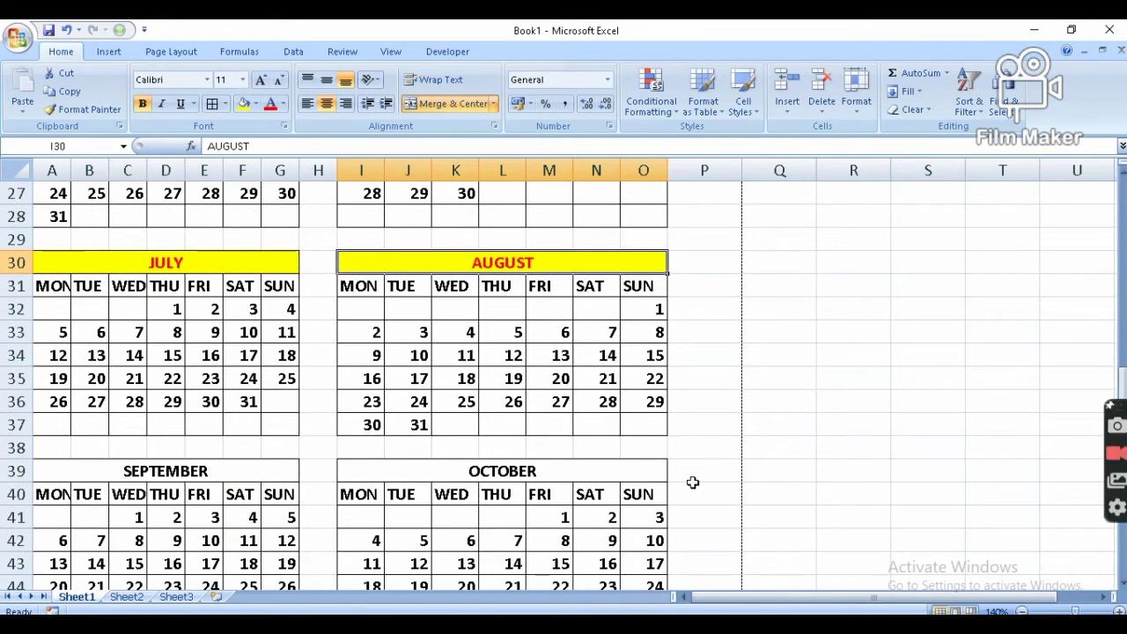
left_click(112, 474)
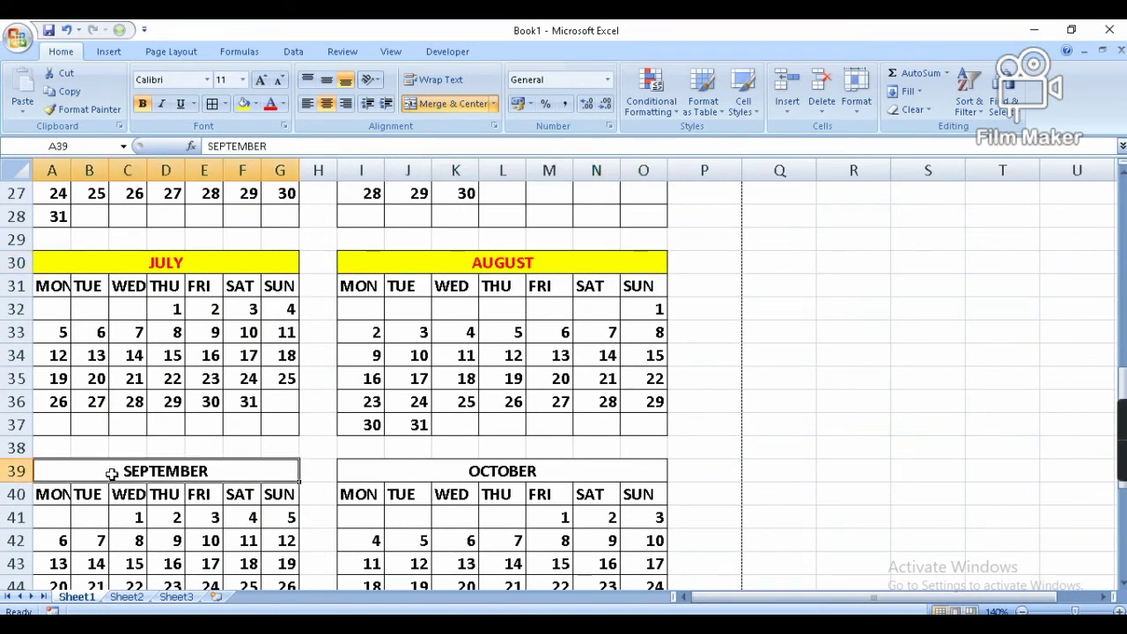
left_click(244, 104)
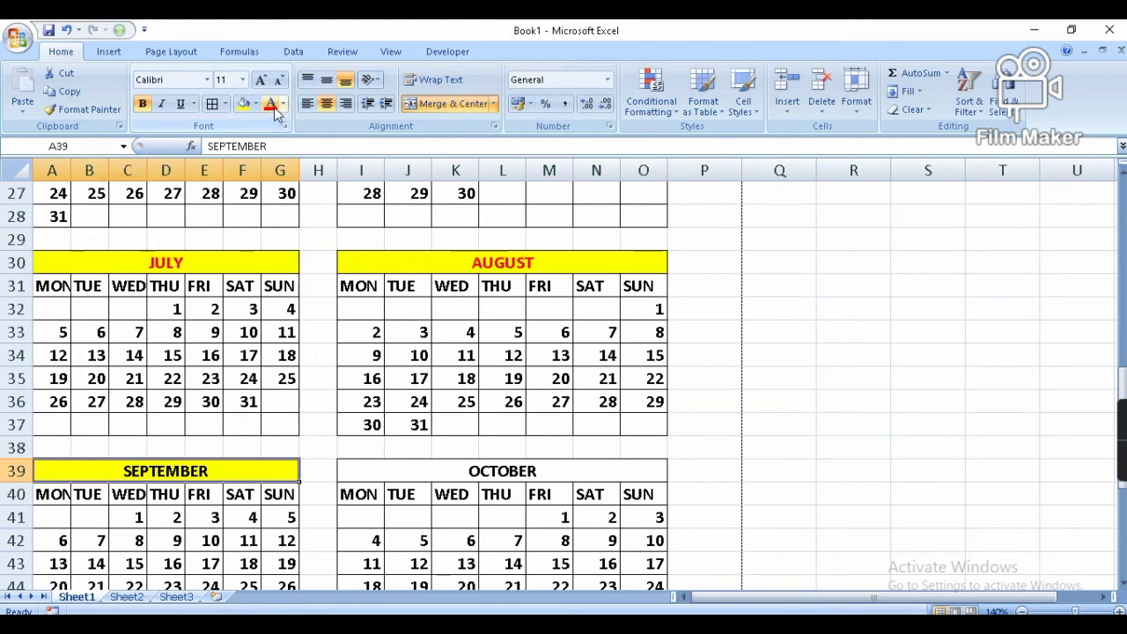
left_click(271, 104)
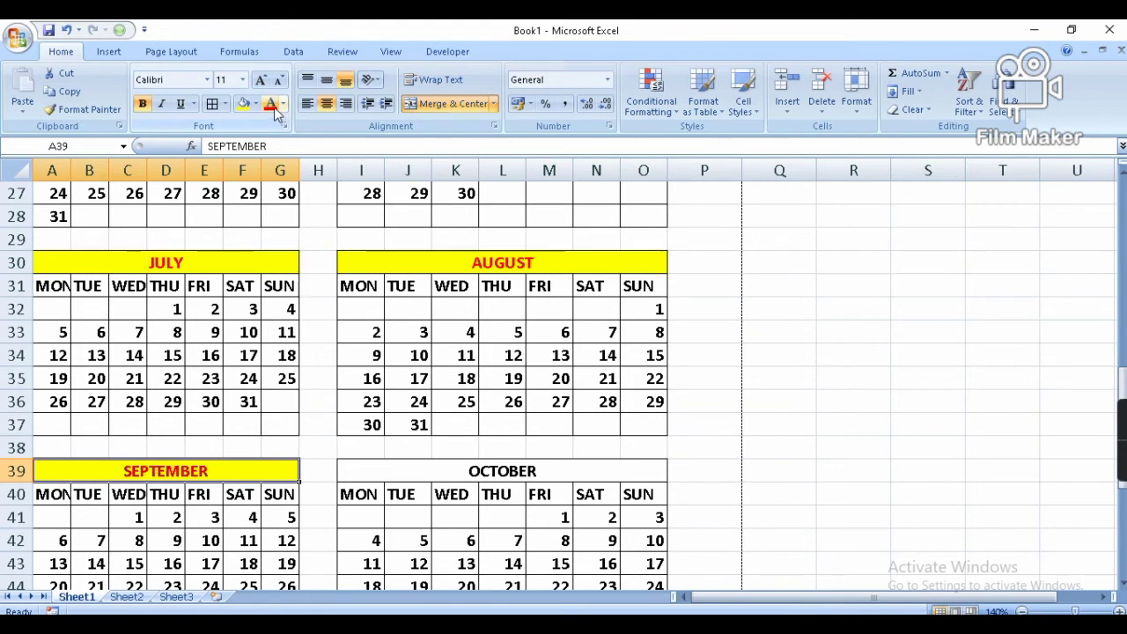
left_click(423, 473)
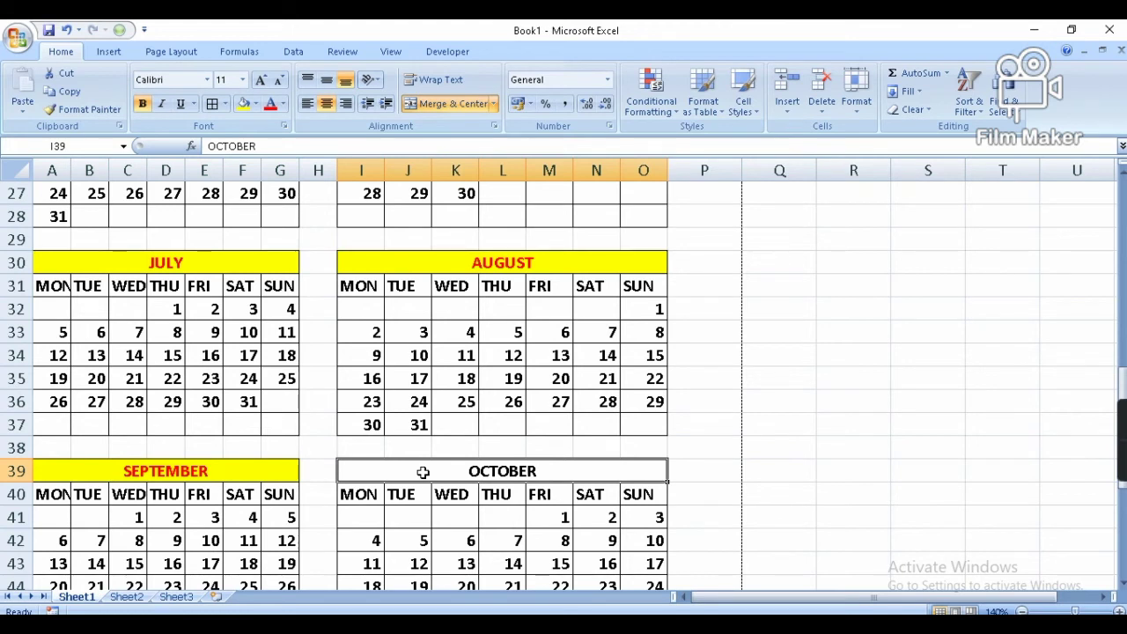
left_click(245, 106)
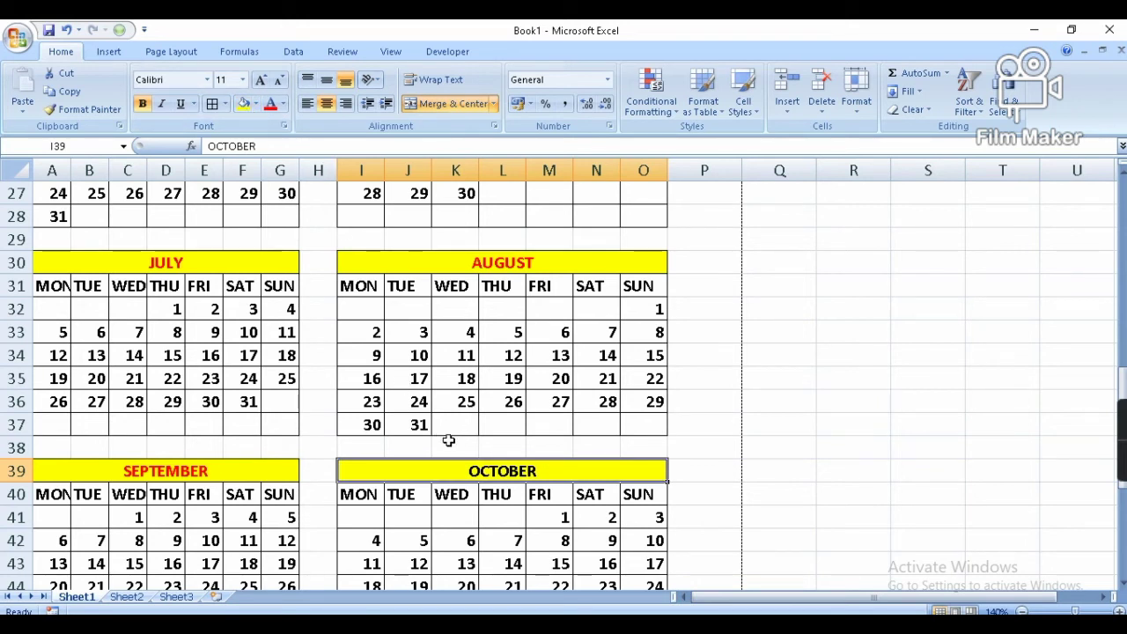
left_click(272, 106)
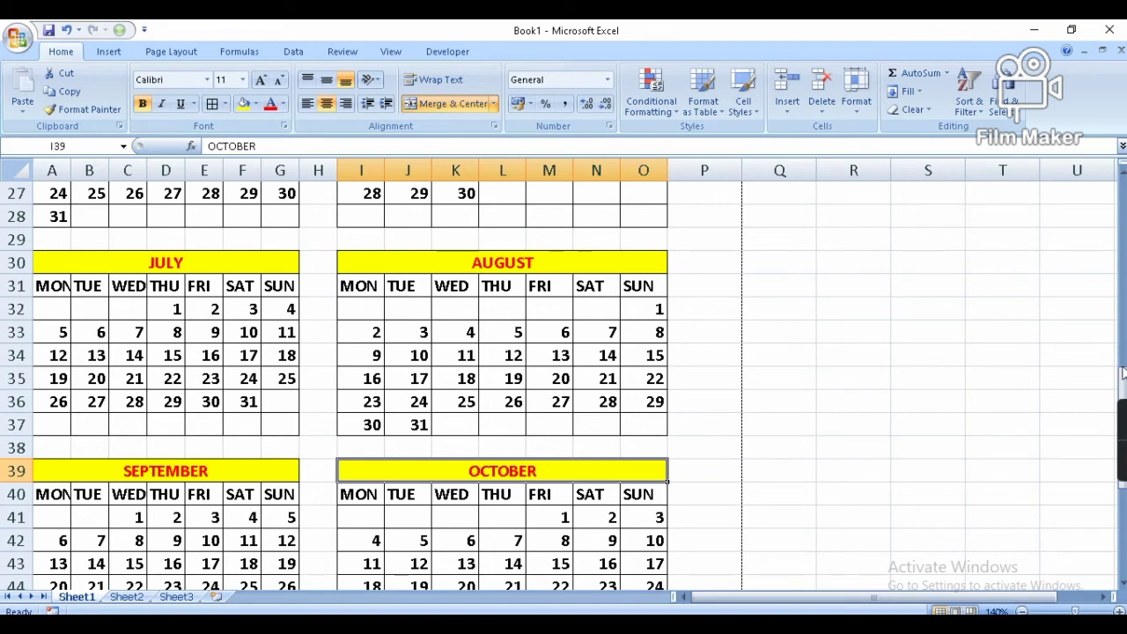
- Give the NOVEMBER and DECEMBER headers yellow fill and red text
left_click_drag(1123, 374, 1124, 441)
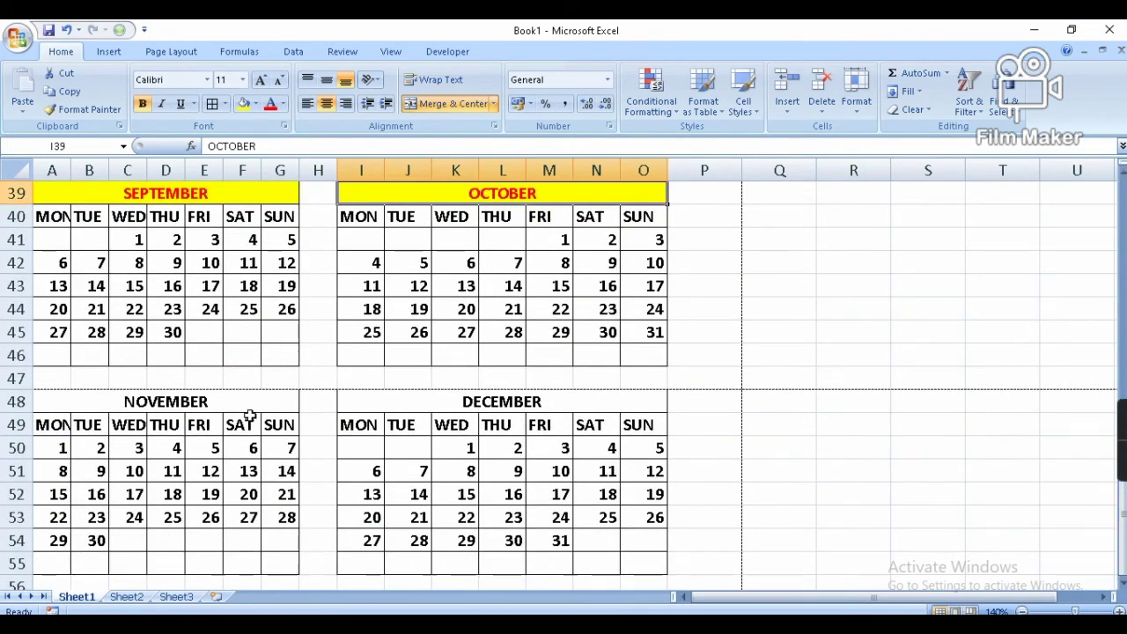
left_click(226, 403)
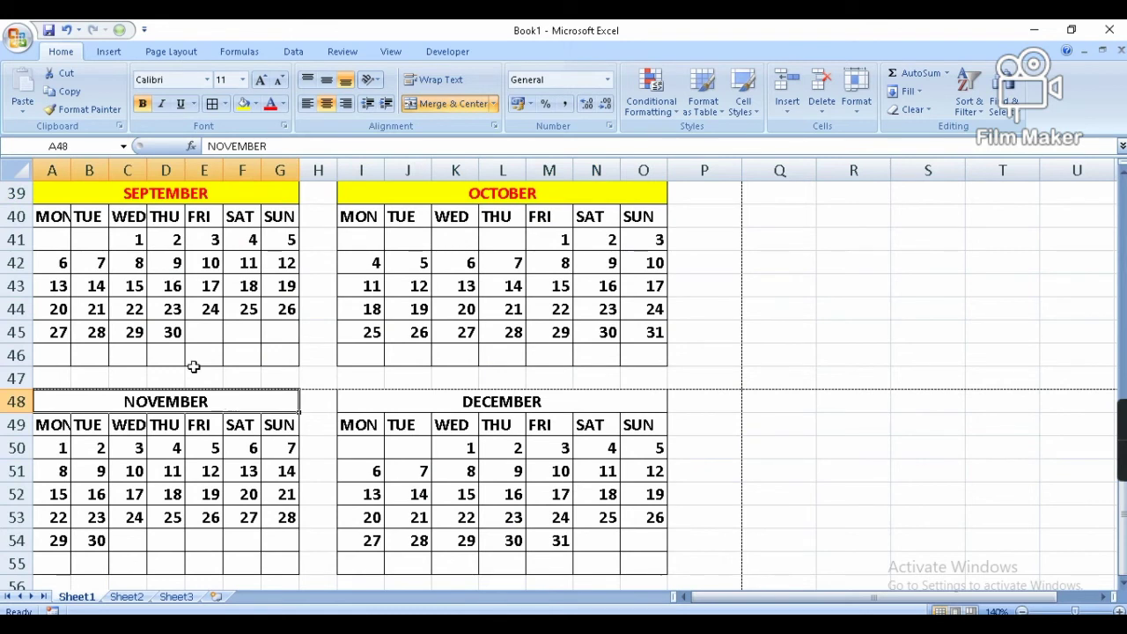
left_click(244, 103)
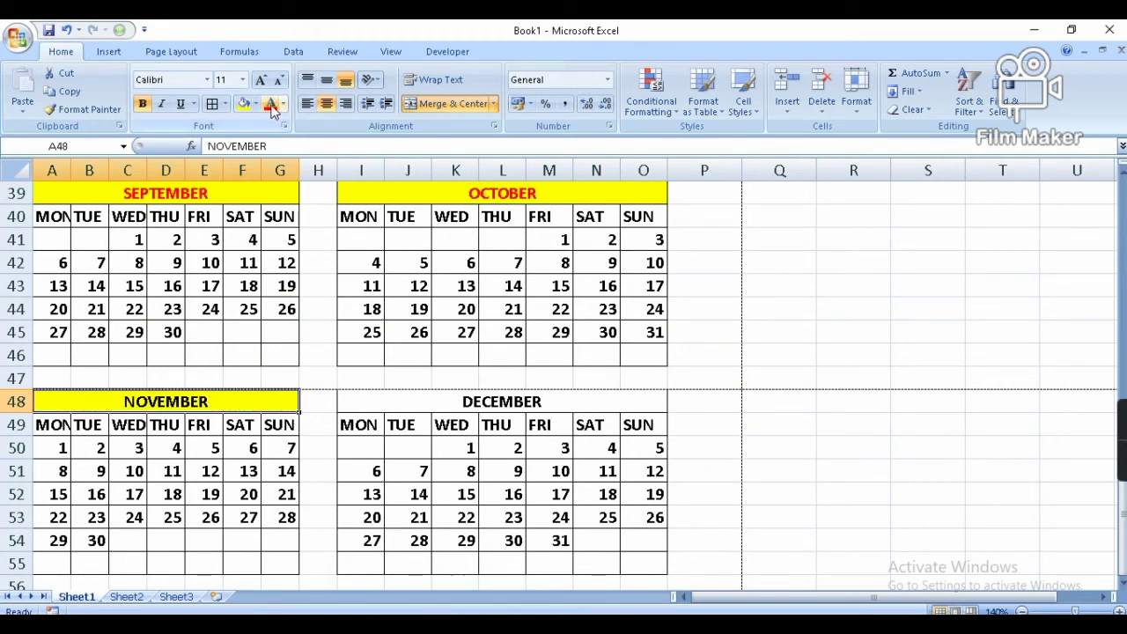
left_click(271, 103)
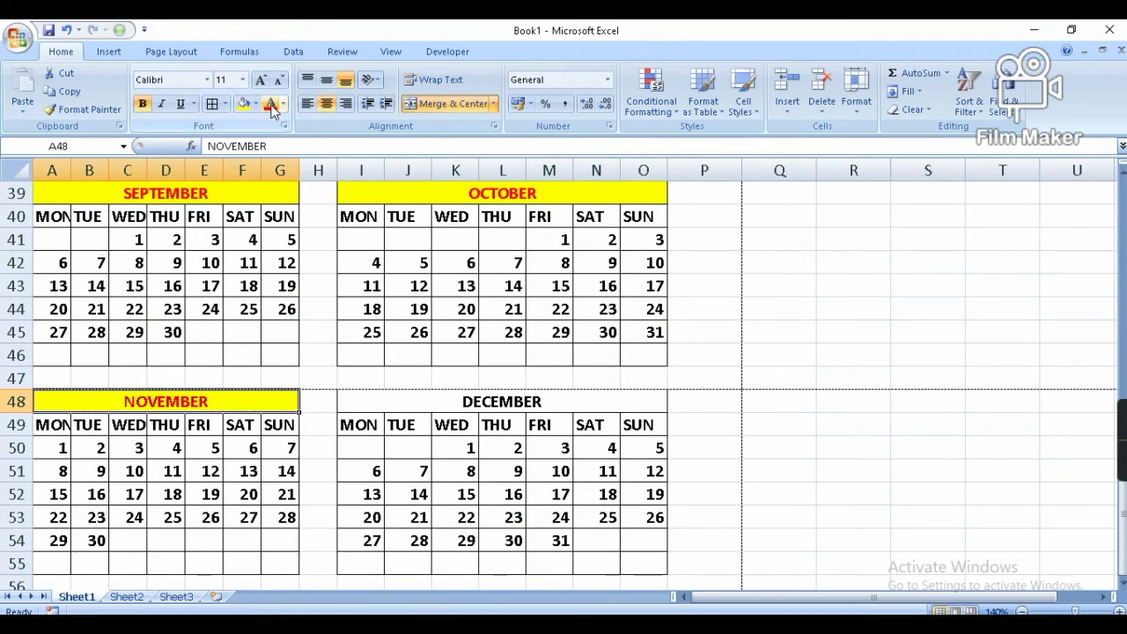
left_click(422, 401)
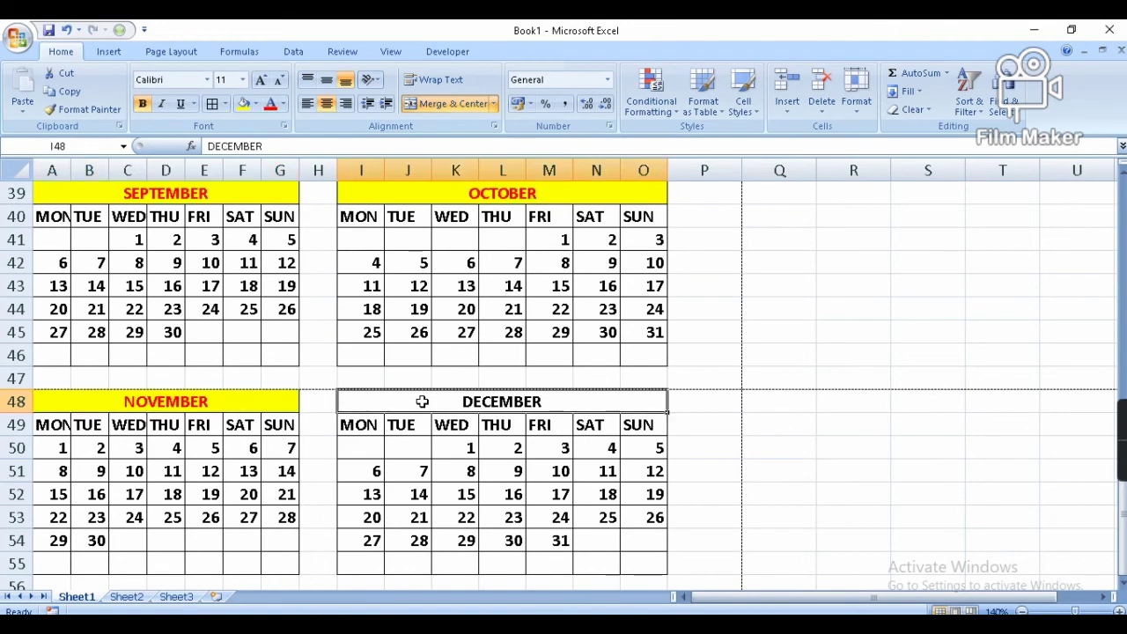
left_click(242, 103)
left_click(271, 103)
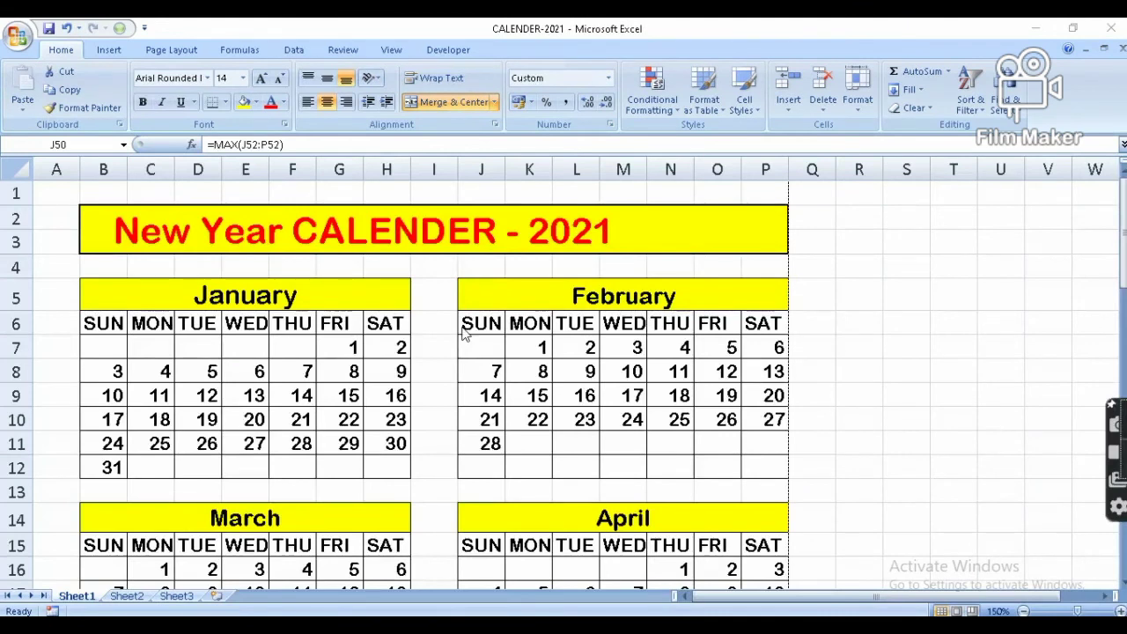
- Open Print Preview from the Office Button and zoom to show the whole calendar page
left_click(423, 322)
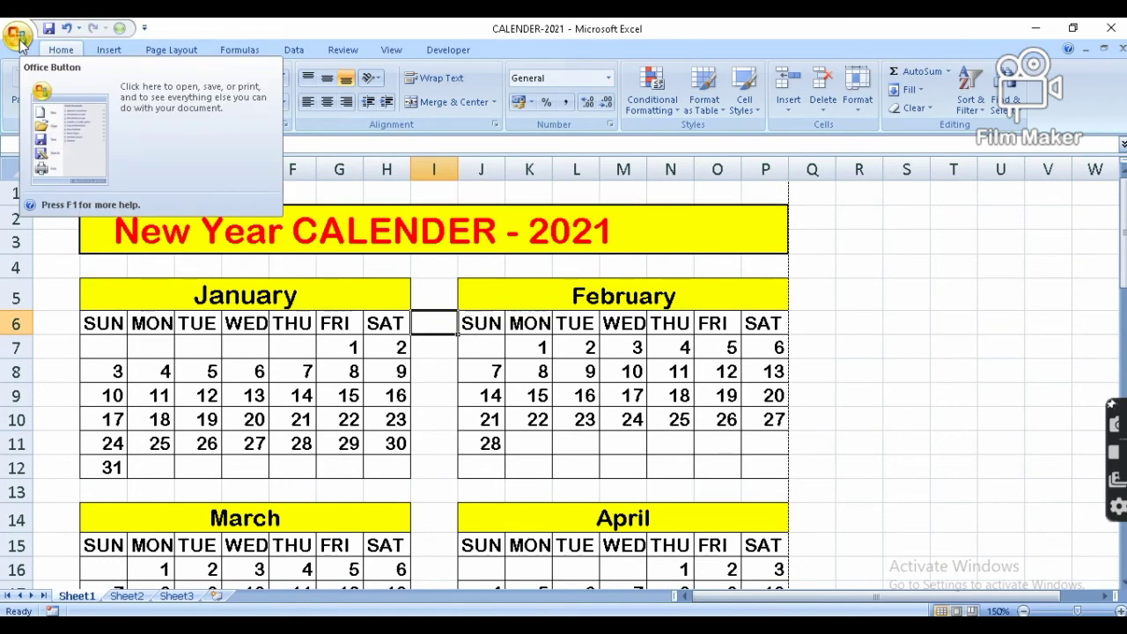
left_click(18, 37)
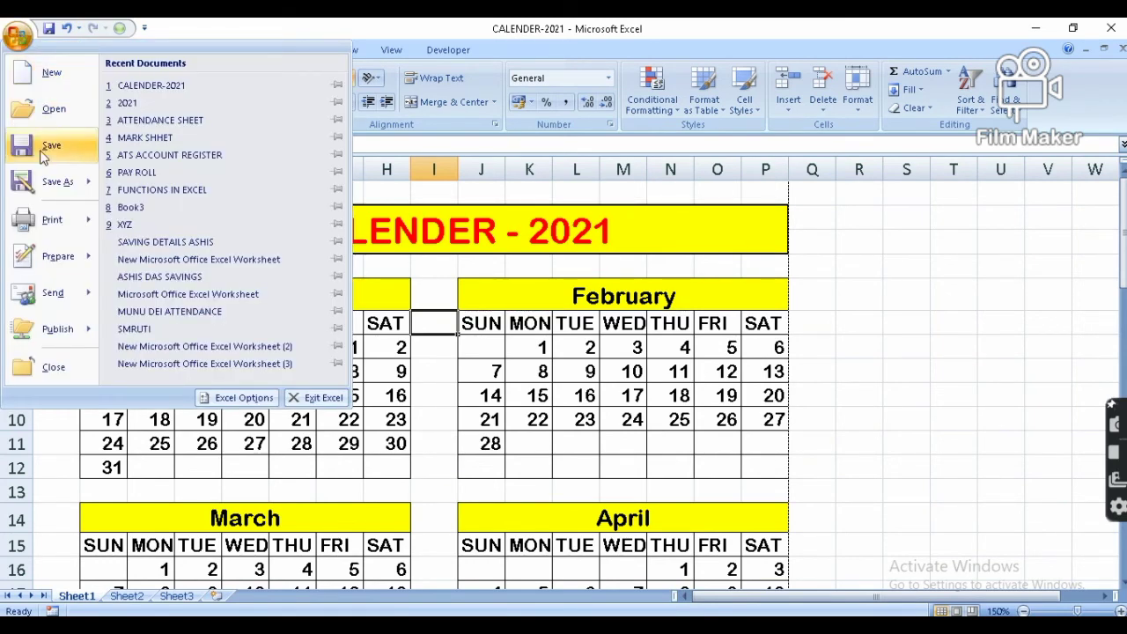
mouse_move(51, 219)
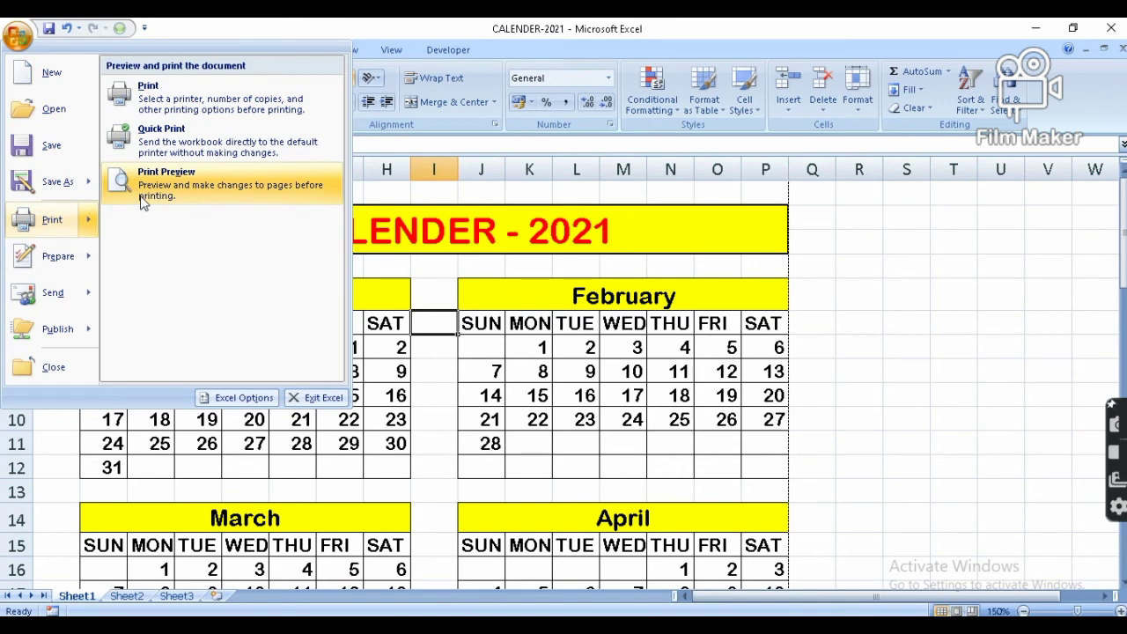
left_click(143, 201)
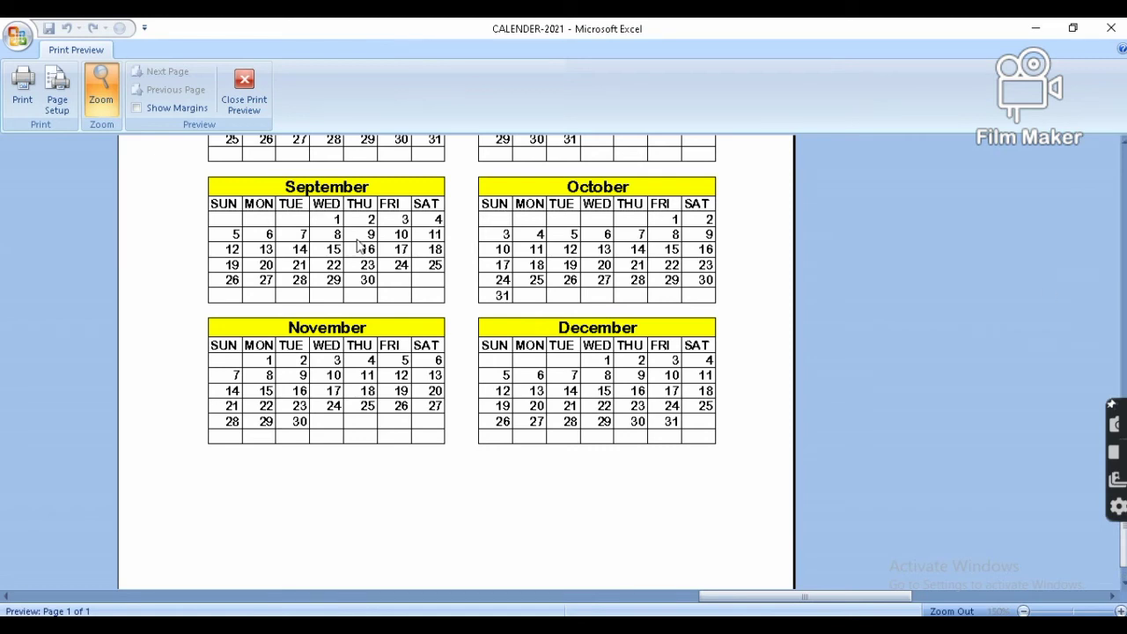
left_click(106, 106)
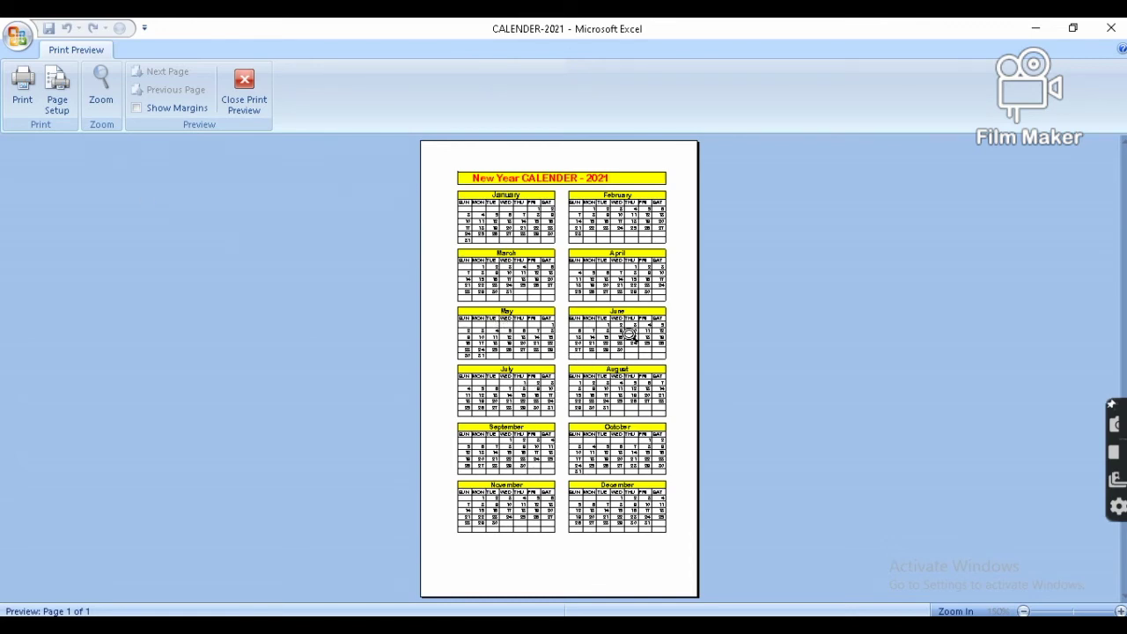
left_click(60, 103)
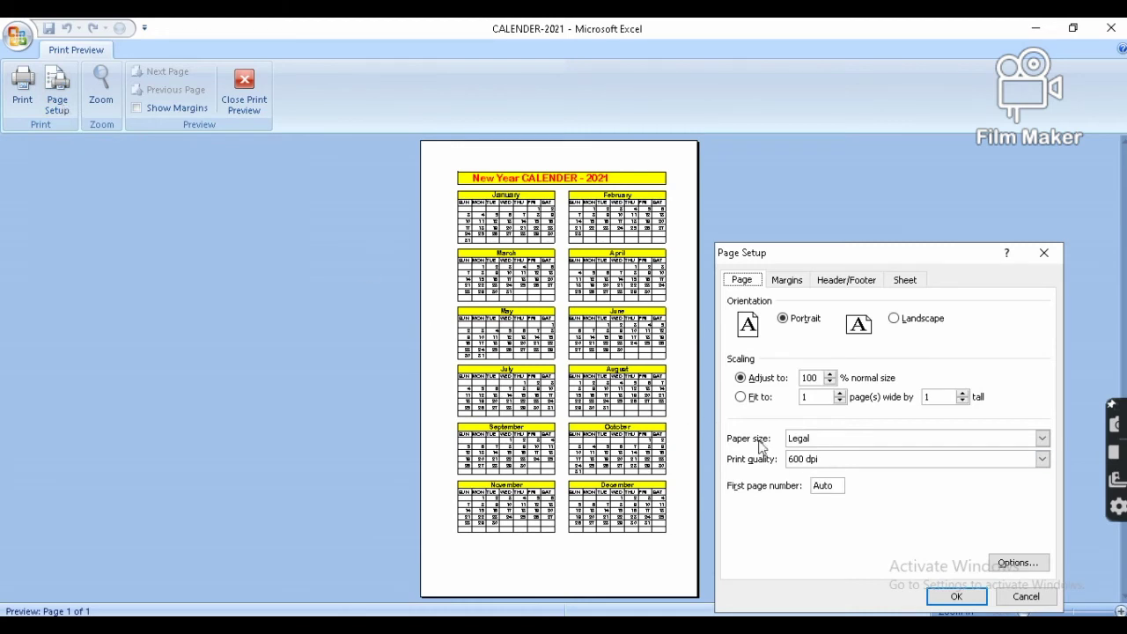
left_click(852, 445)
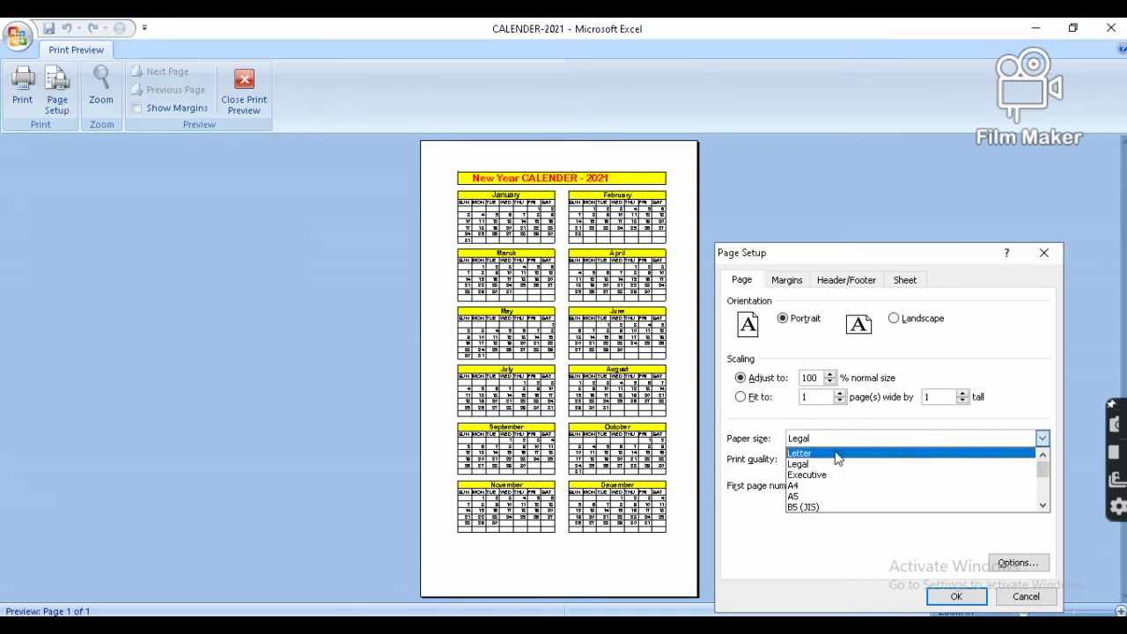
left_click(816, 454)
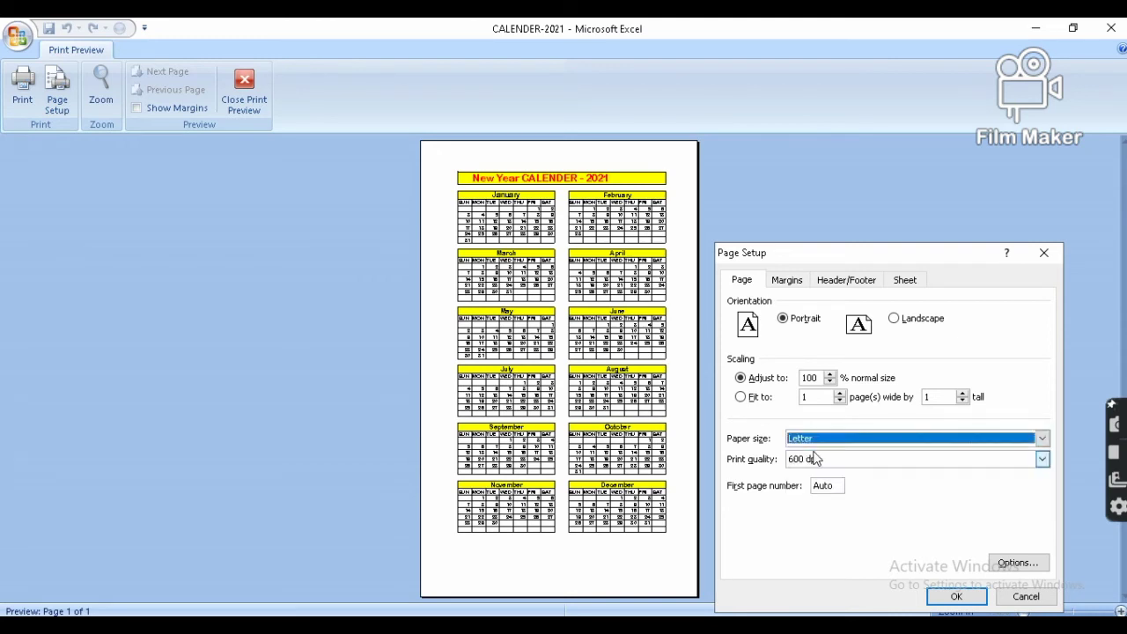
left_click(957, 597)
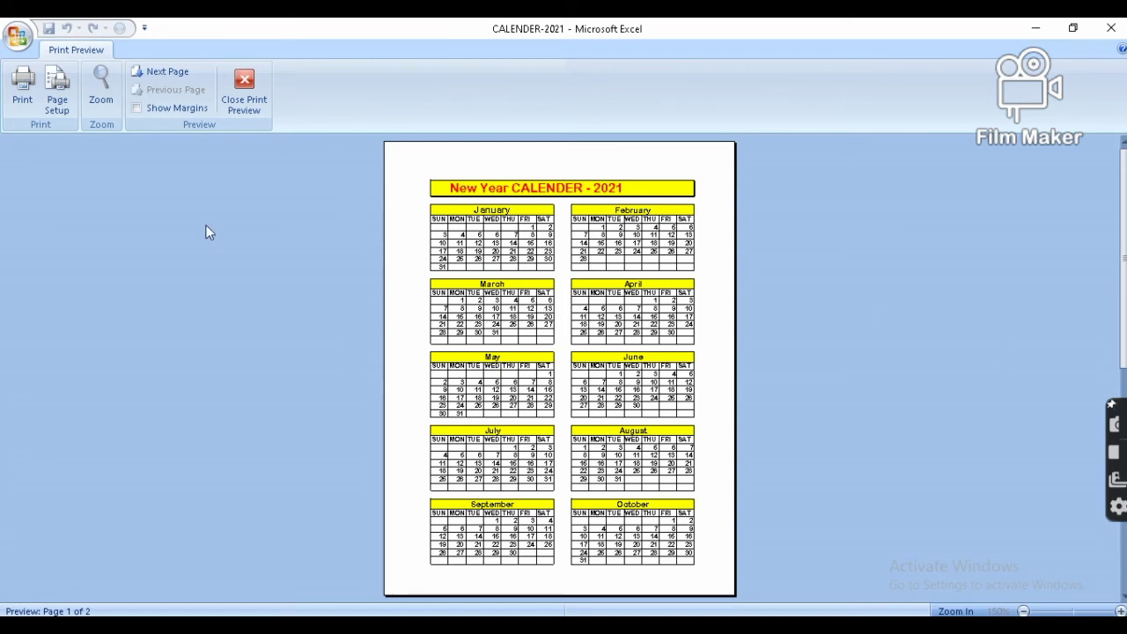
left_click(58, 101)
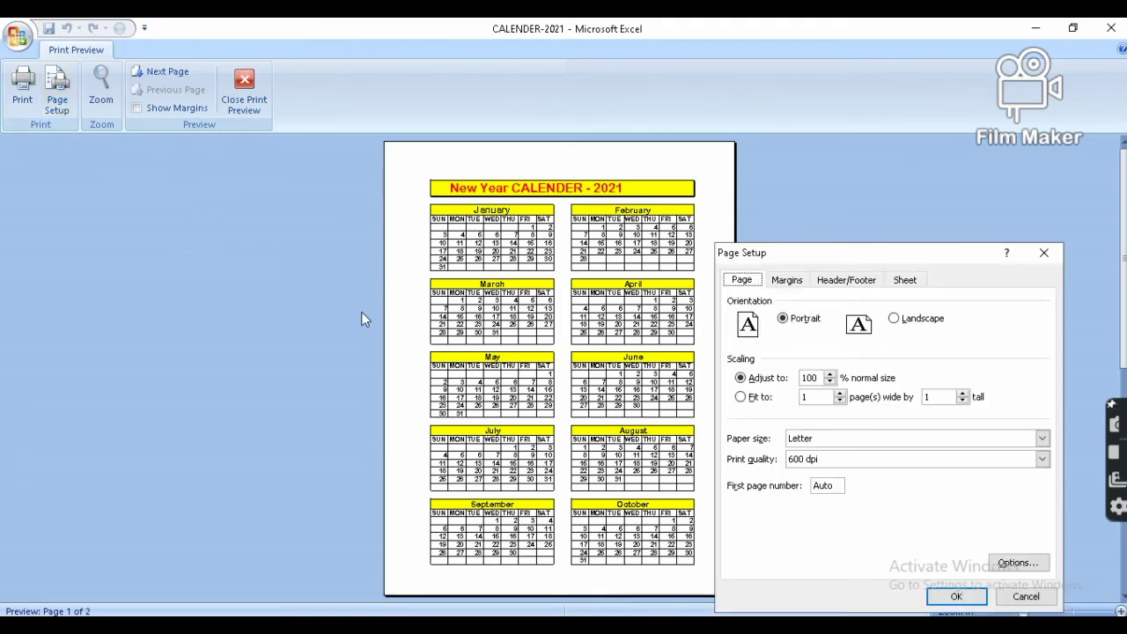
left_click(872, 443)
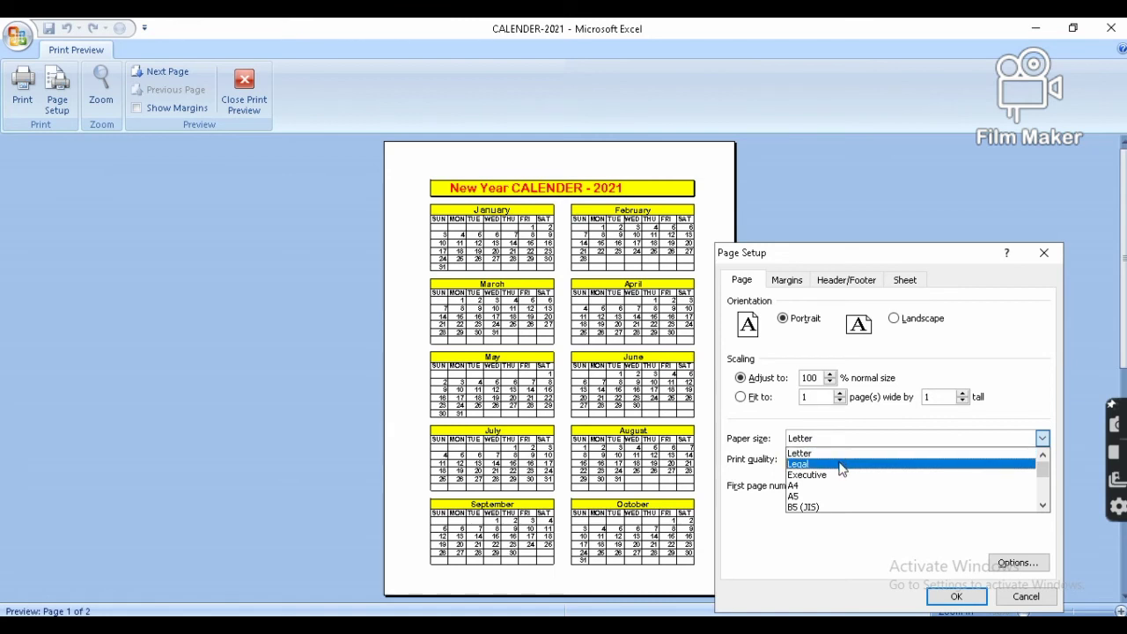
left_click(842, 465)
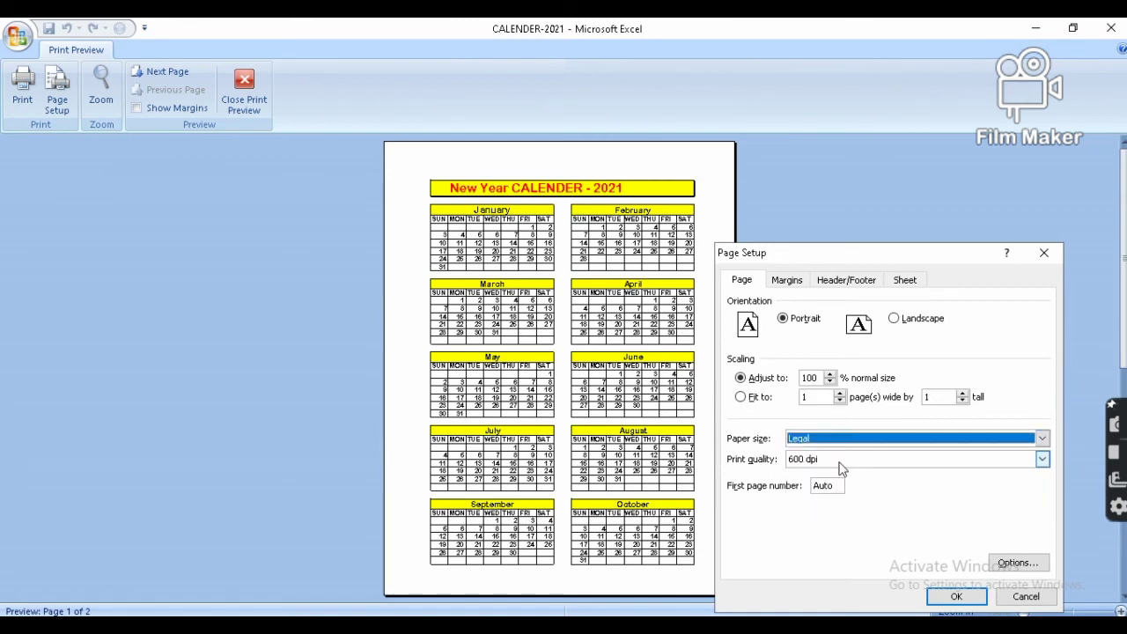
left_click(953, 596)
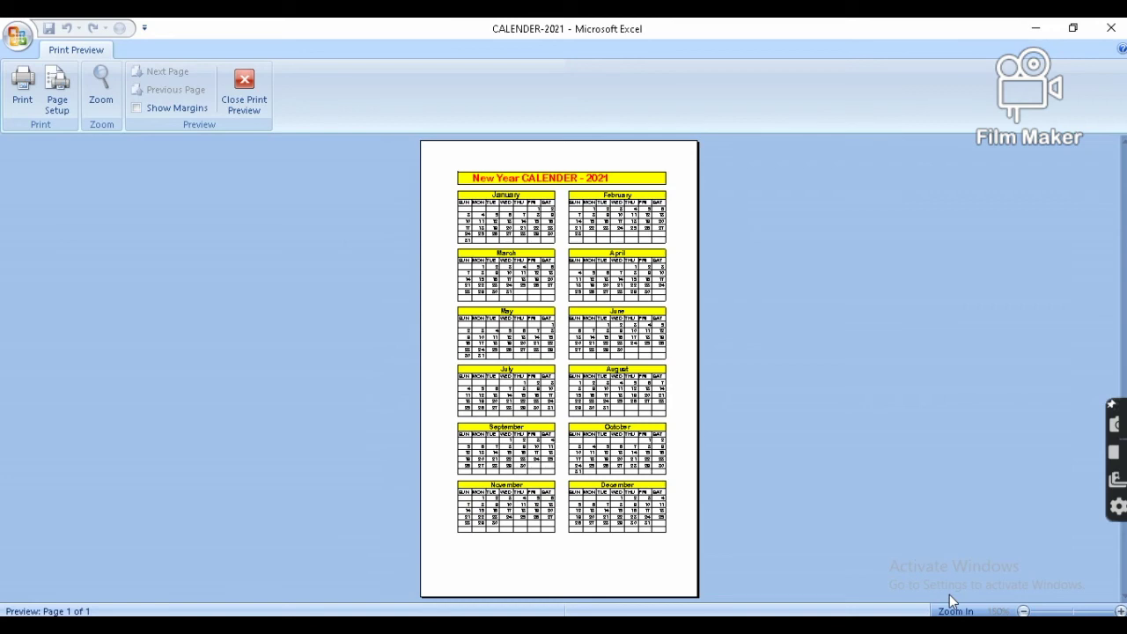
- Exit print preview, select empty cell S8, and scroll down to check May and June
left_click(247, 104)
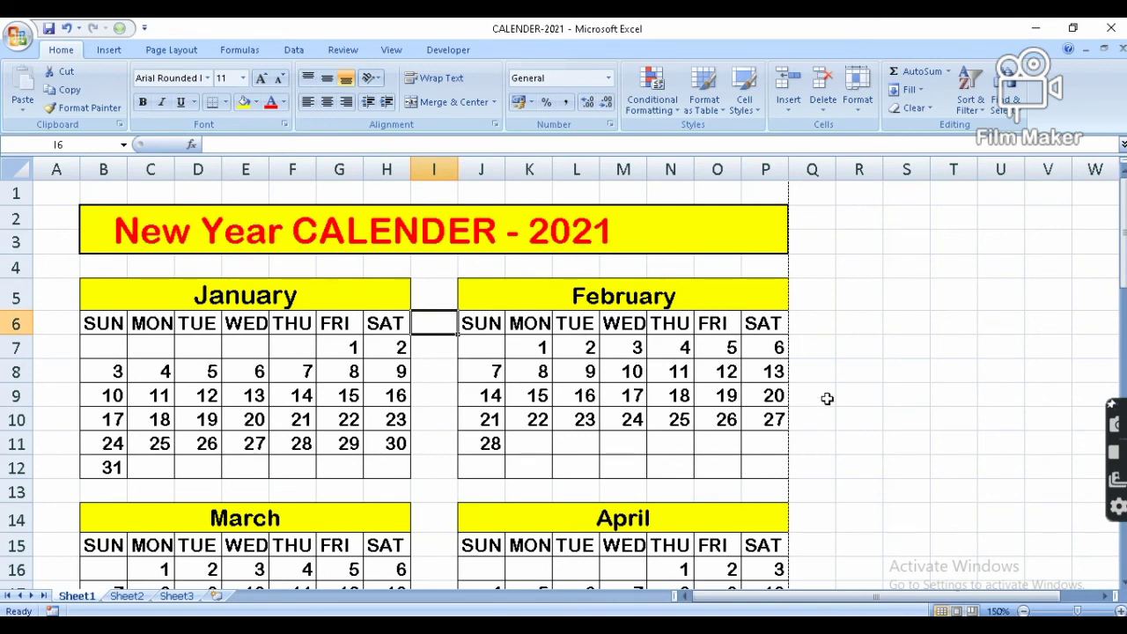
left_click(929, 372)
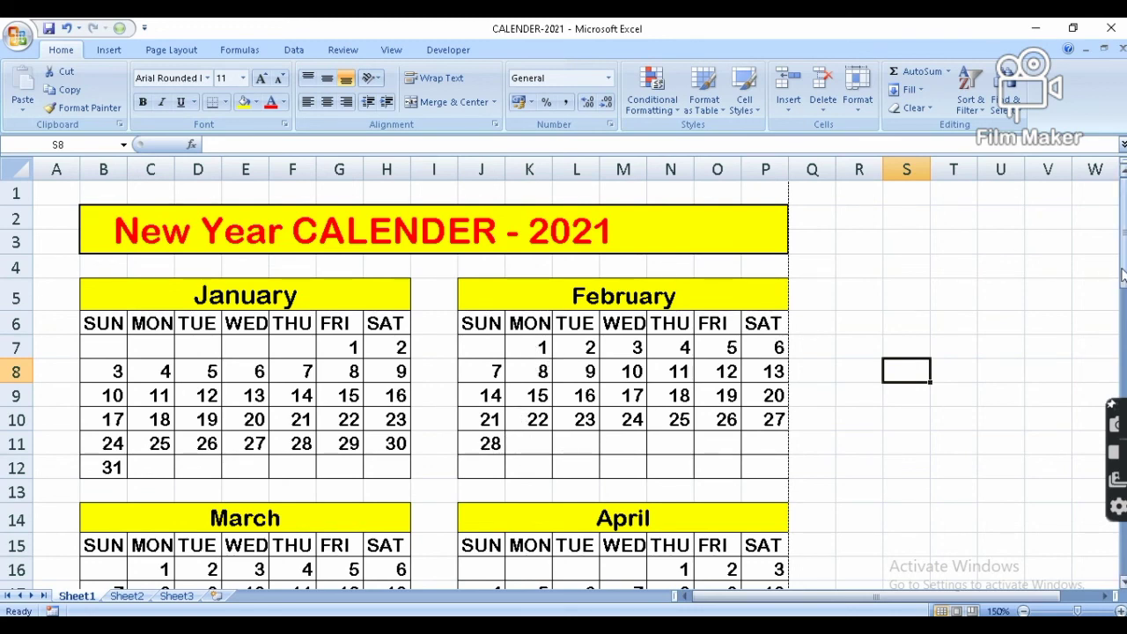
left_click_drag(1122, 276, 1122, 302)
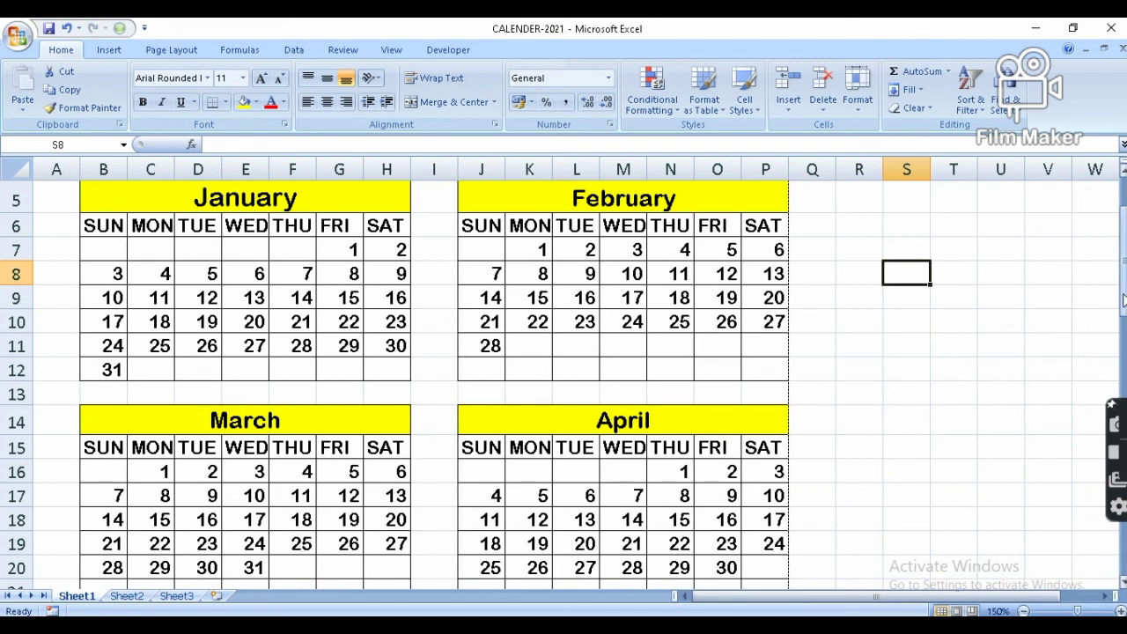
left_click_drag(1124, 301, 1124, 388)
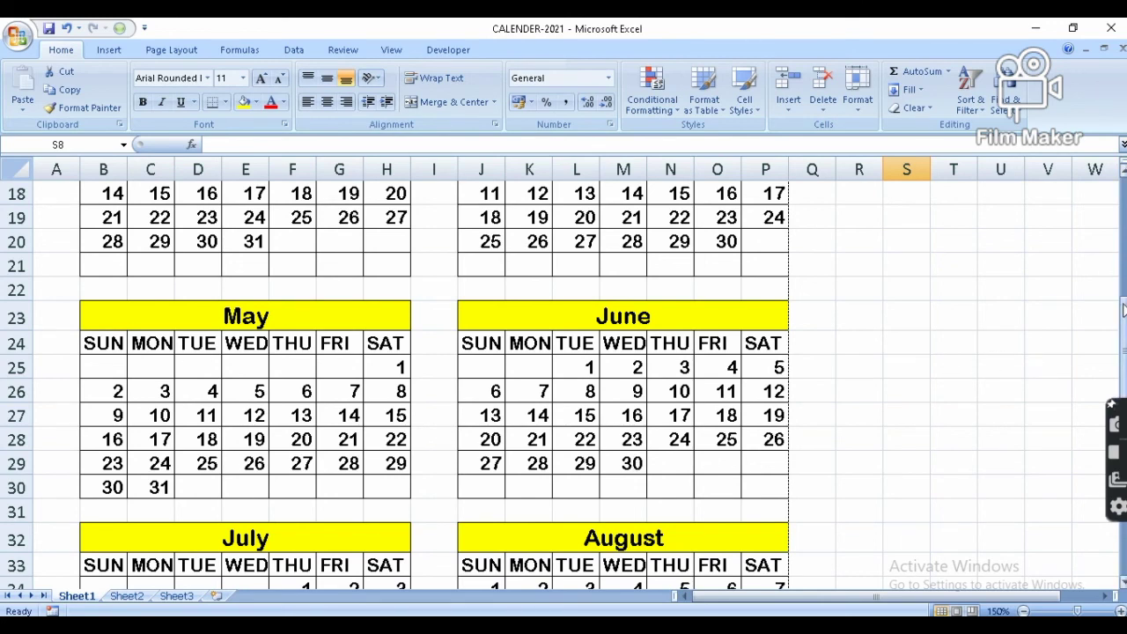
left_click_drag(1122, 308, 1122, 351)
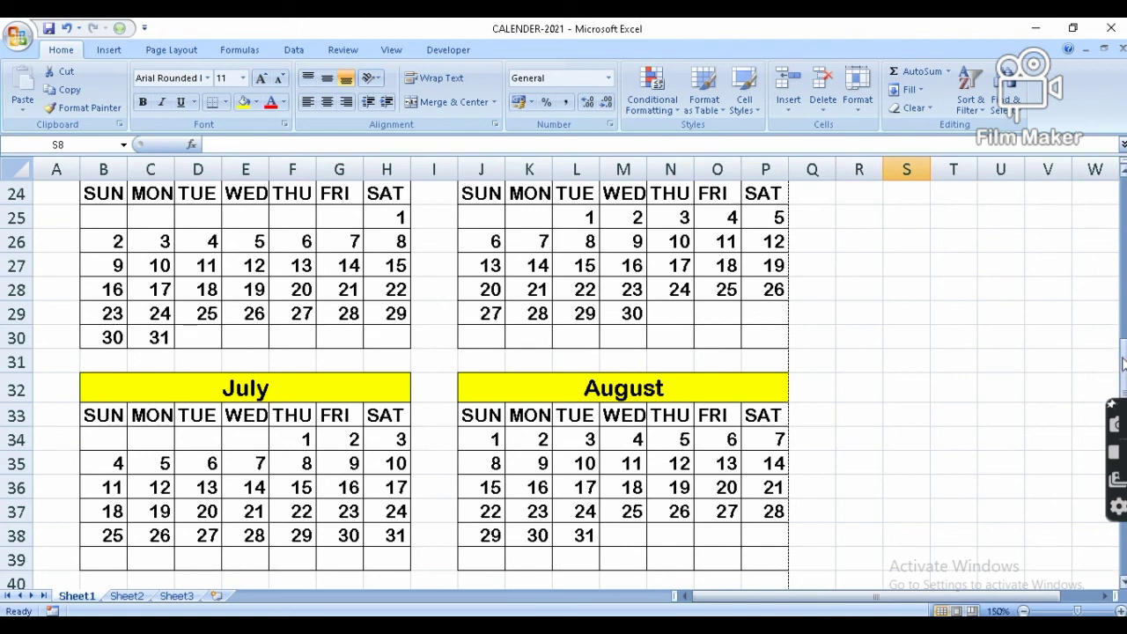
left_click_drag(1122, 365, 1122, 376)
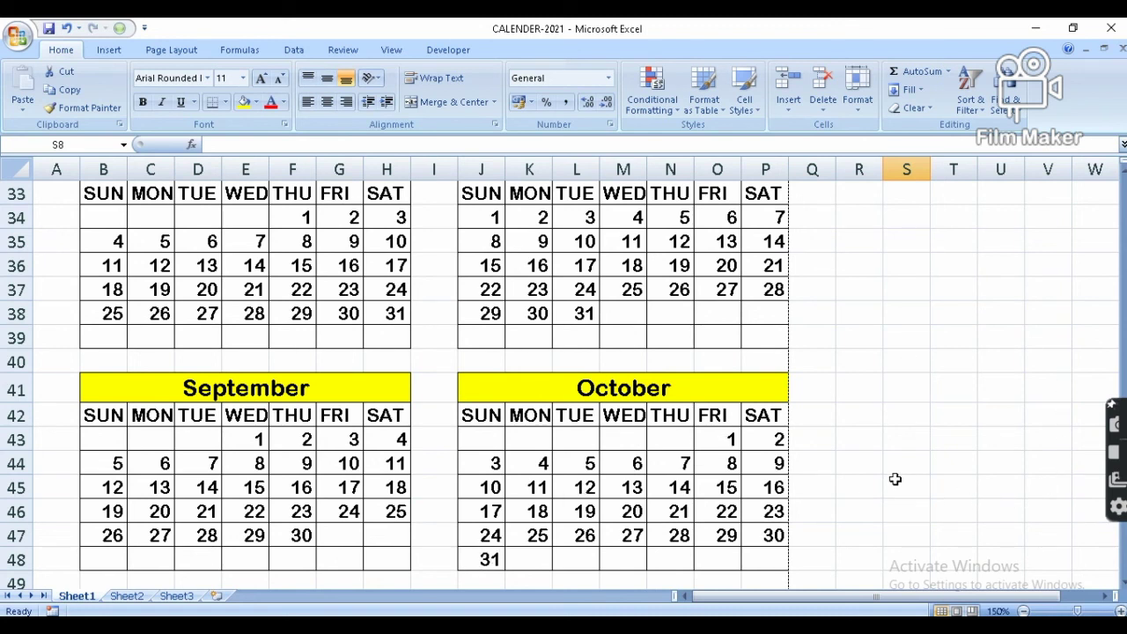
left_click(1123, 586)
left_click(1122, 586)
left_click(1122, 586)
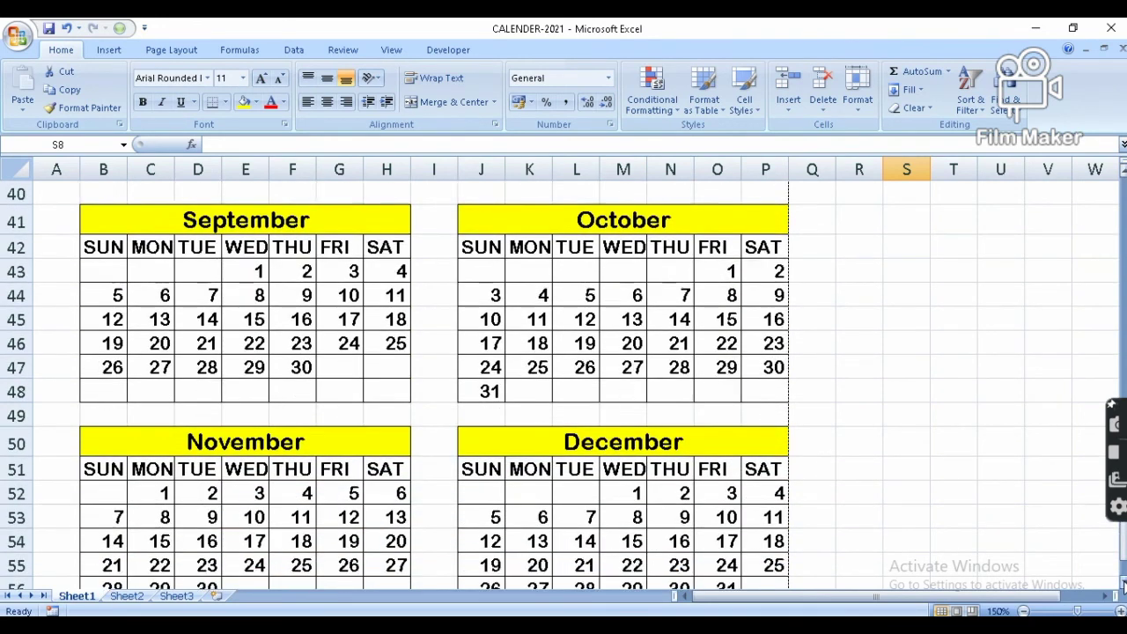
left_click(1122, 586)
left_click(1122, 585)
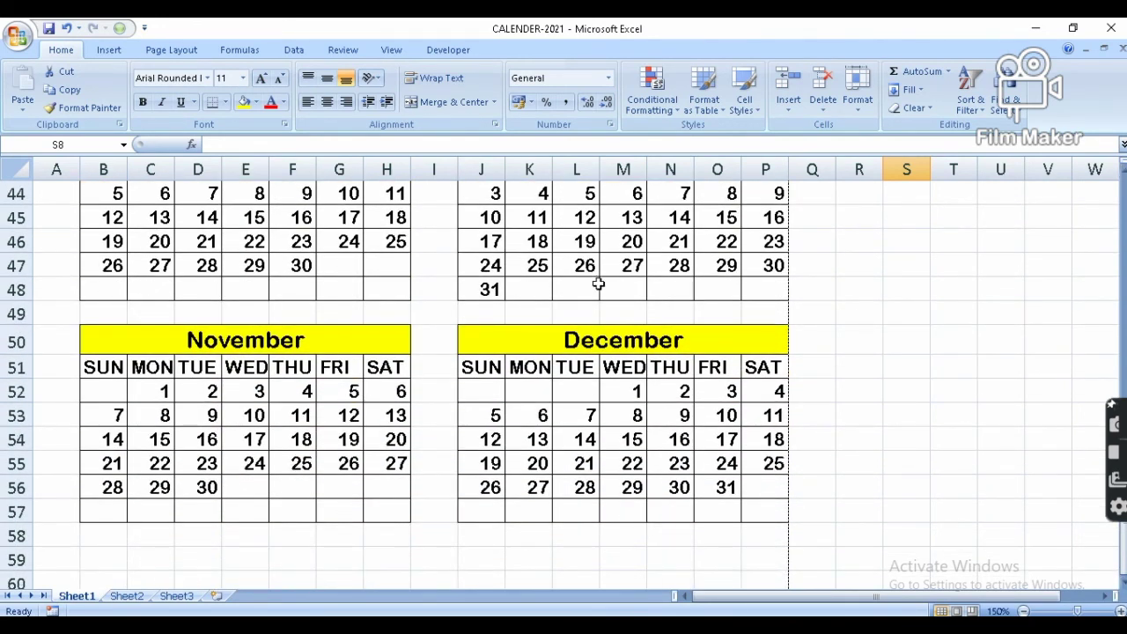